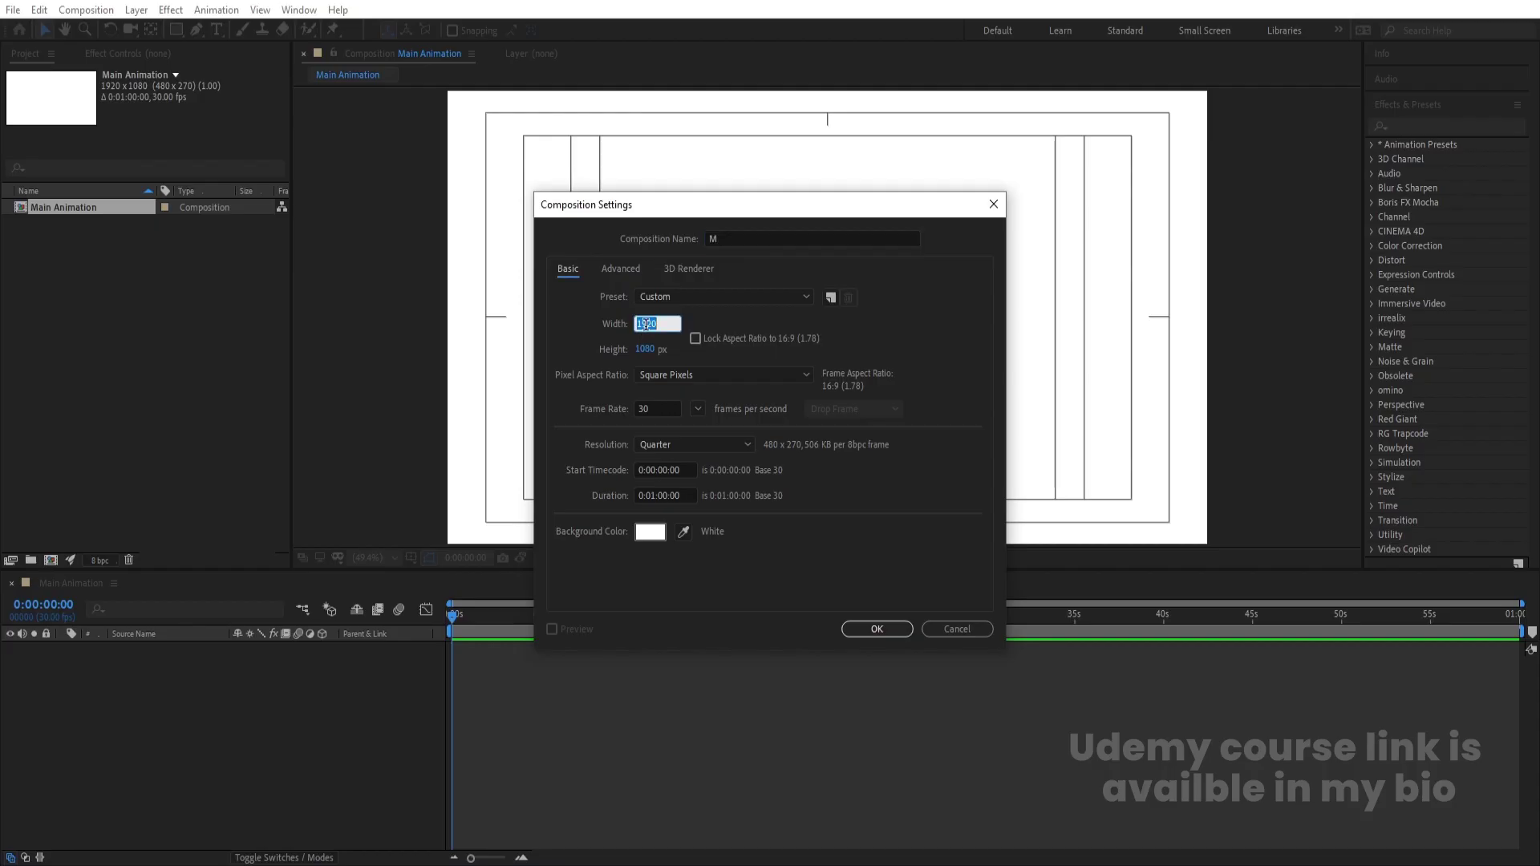
# Set the new composition's width and height to 800 px each and create it
pyautogui.write('800')
pyautogui.click(642, 351)
pyautogui.write('80')
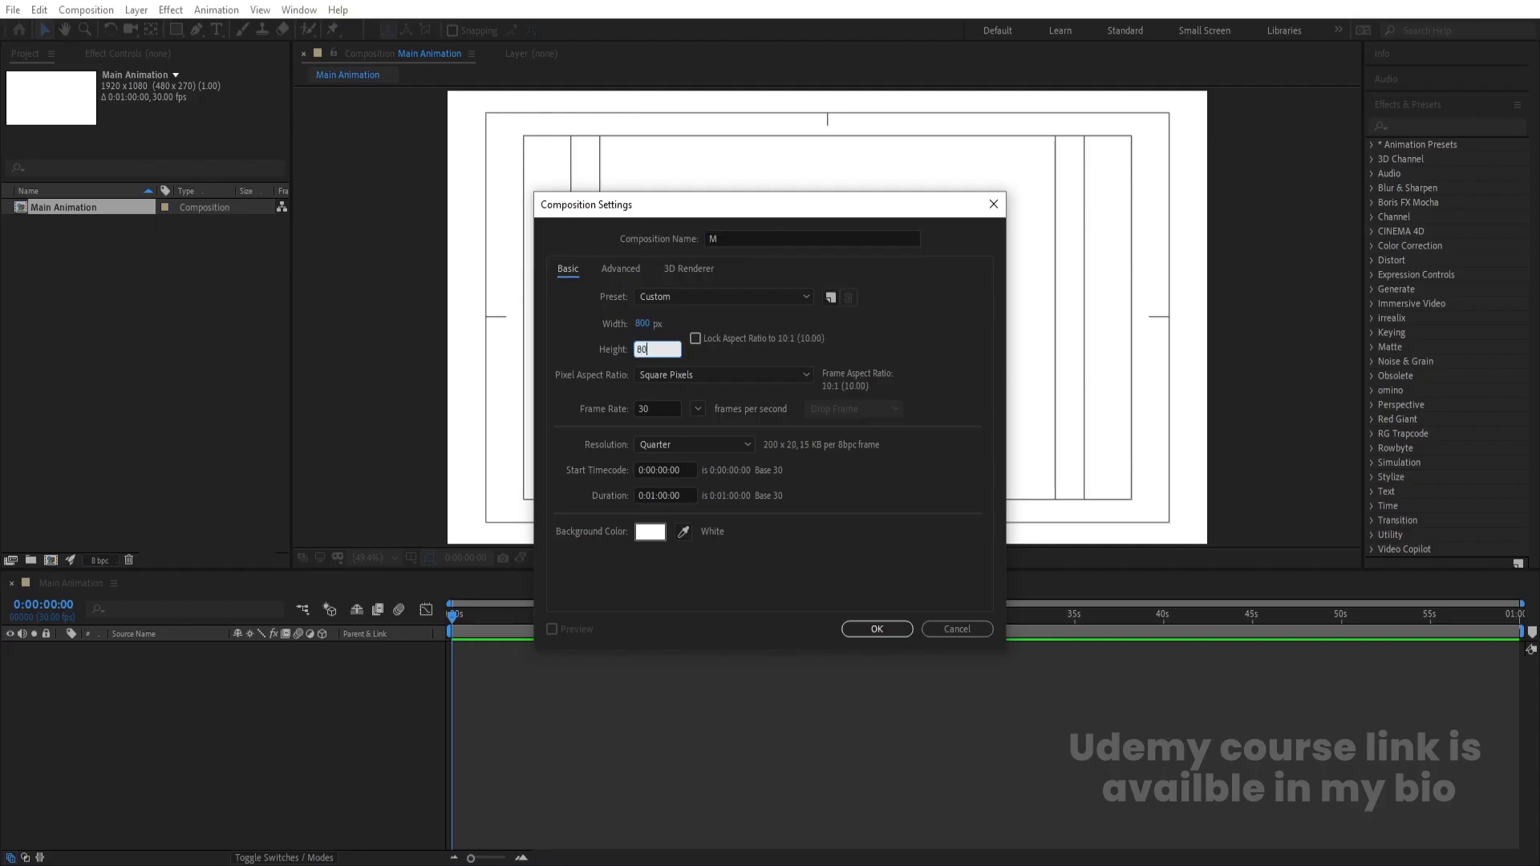
pyautogui.write('0')
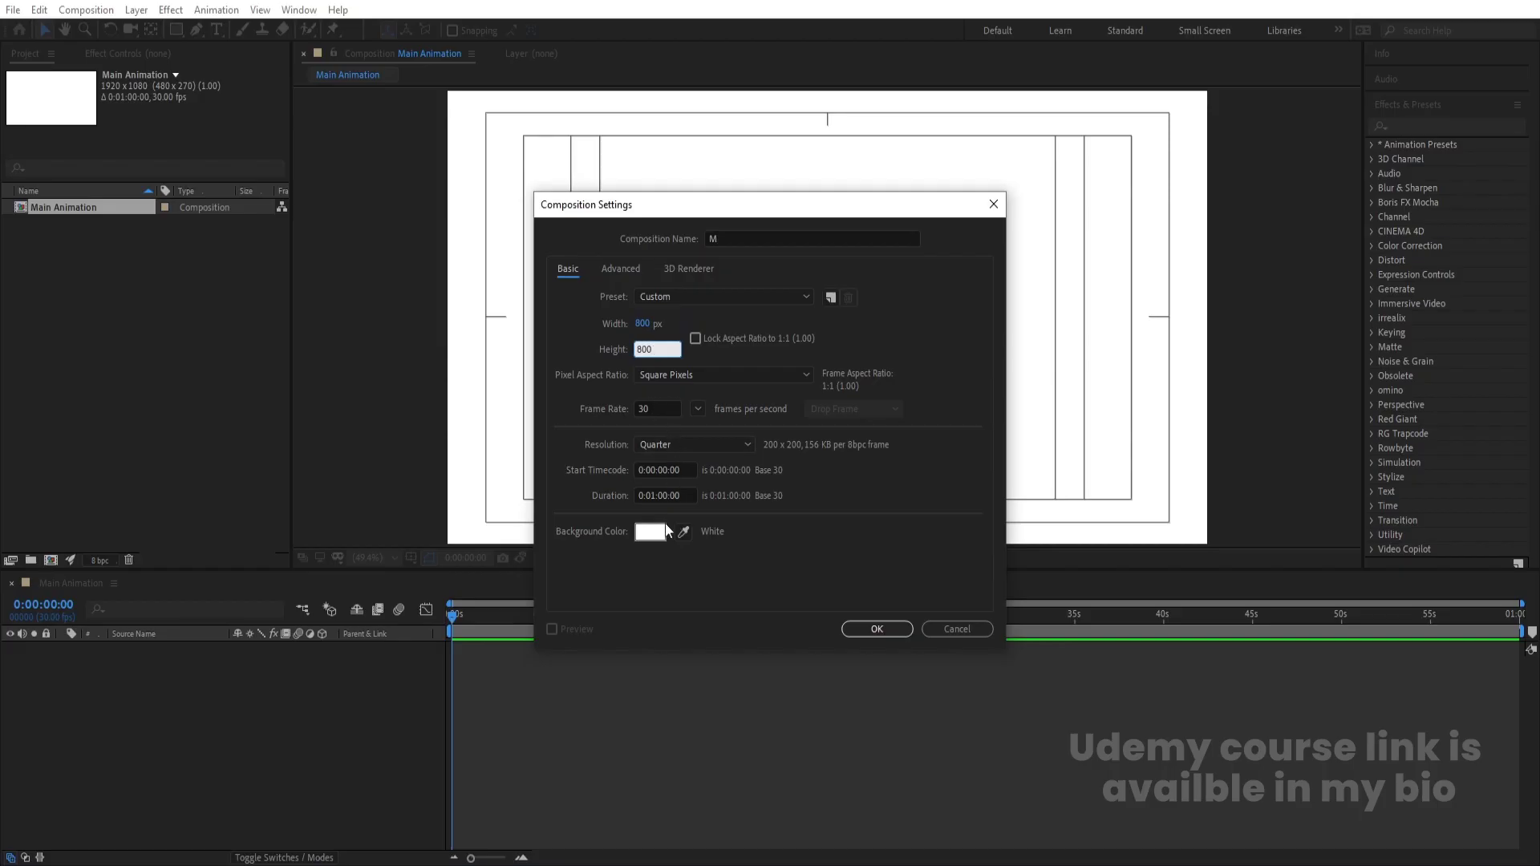
pyautogui.click(874, 630)
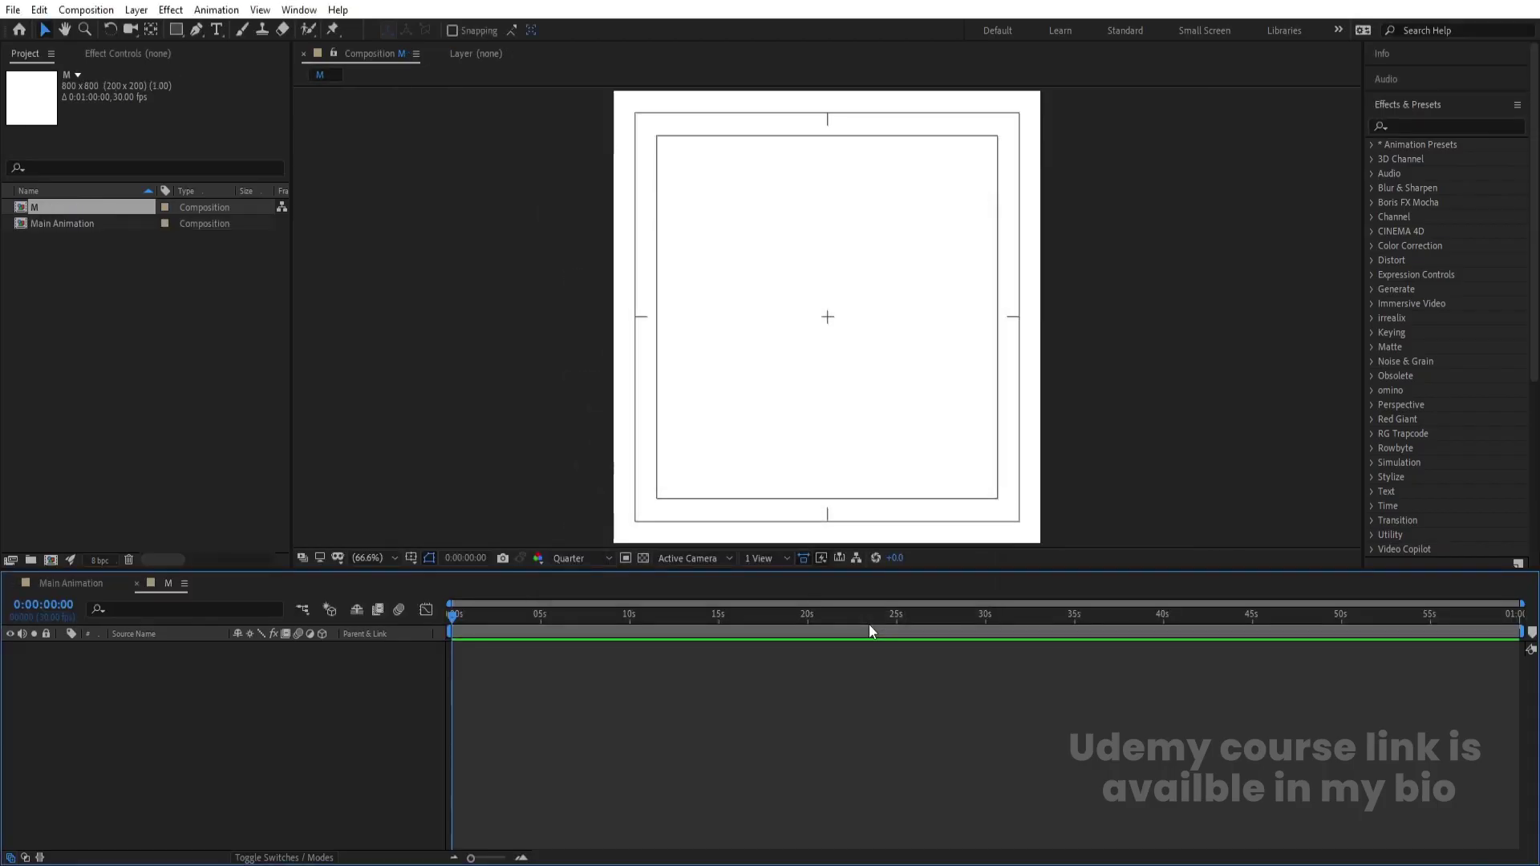
# Add a composition-sized rounded rectangle with a black (000000) fill and no stroke, and set the preview resolution to Full
pyautogui.click(176, 30)
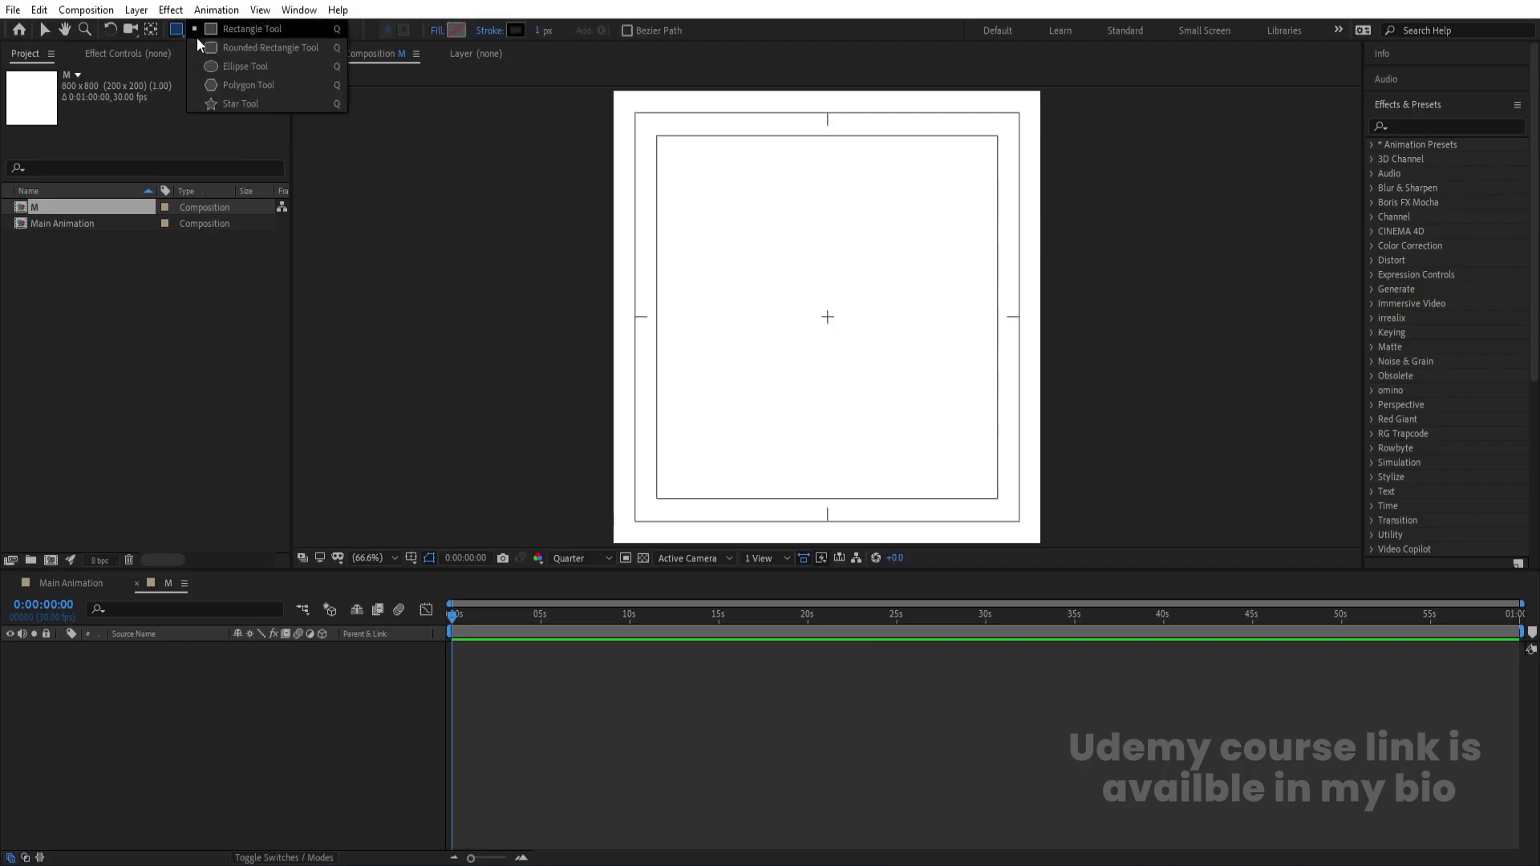
pyautogui.click(247, 50)
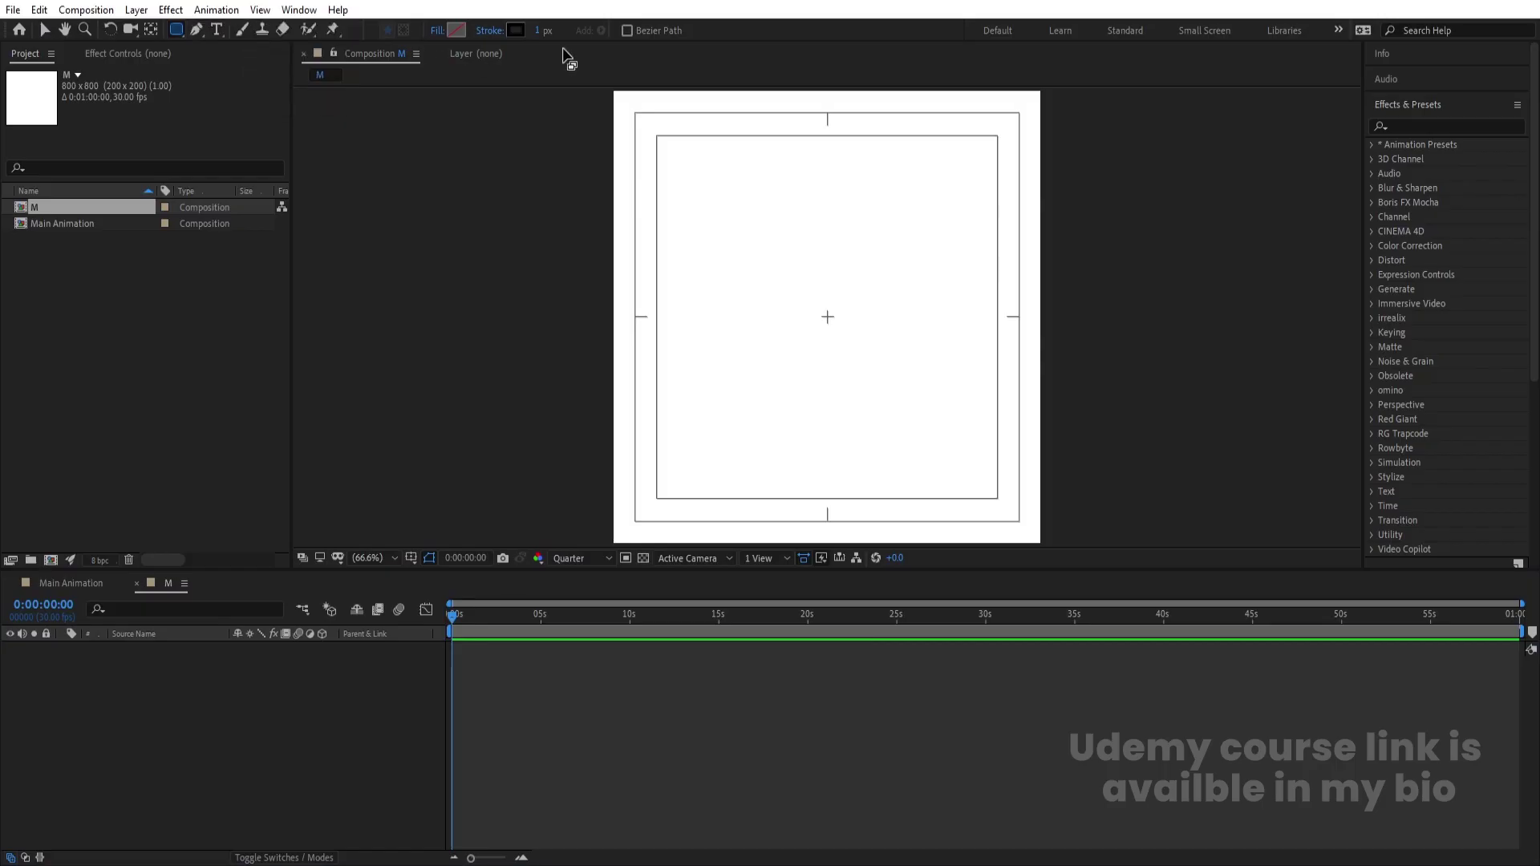
pyautogui.click(487, 32)
pyautogui.click(693, 383)
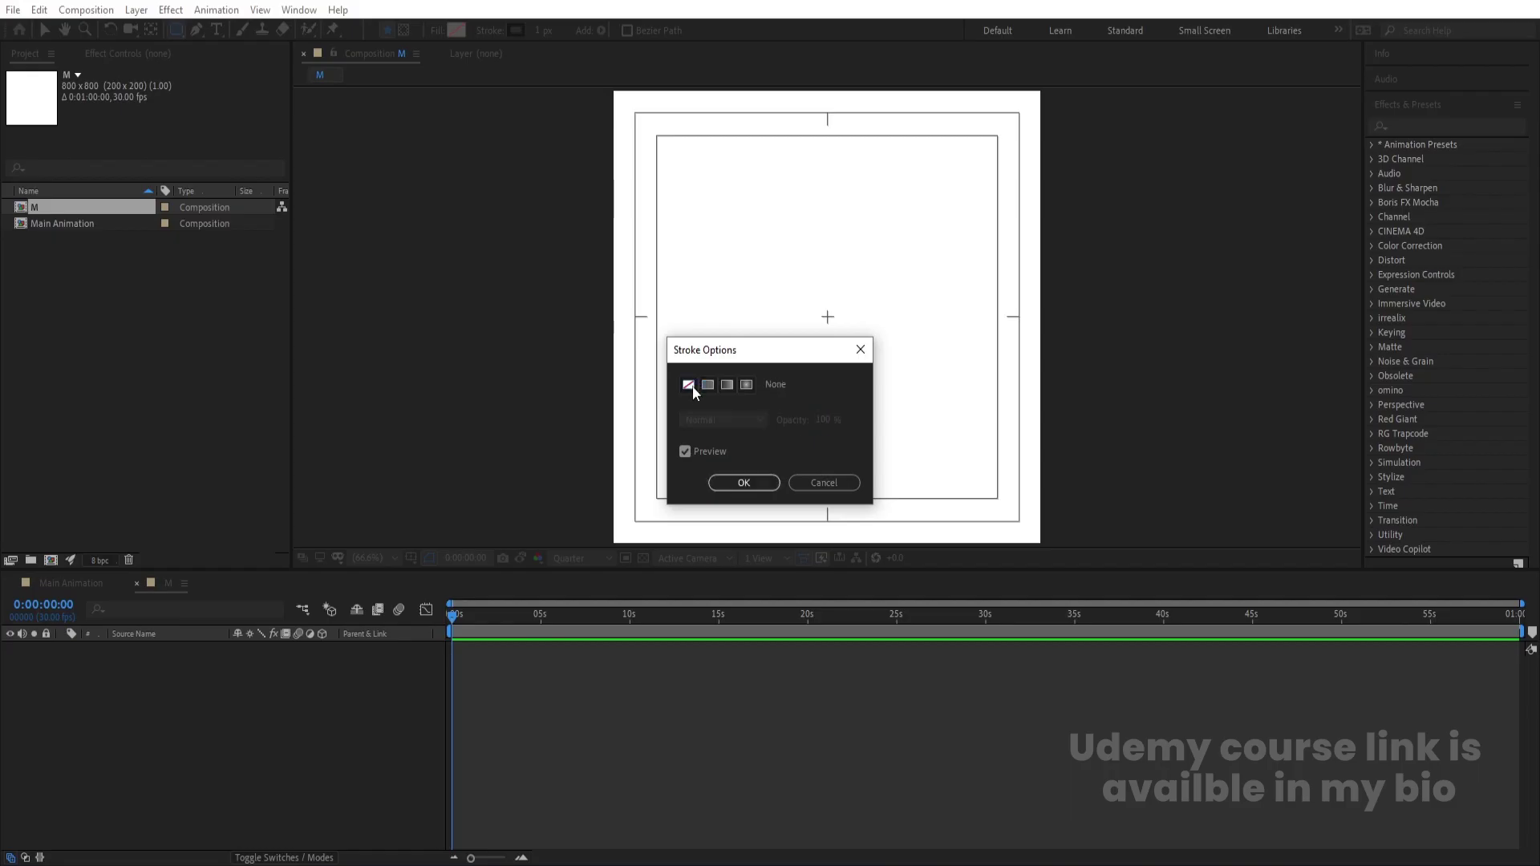
pyautogui.click(736, 483)
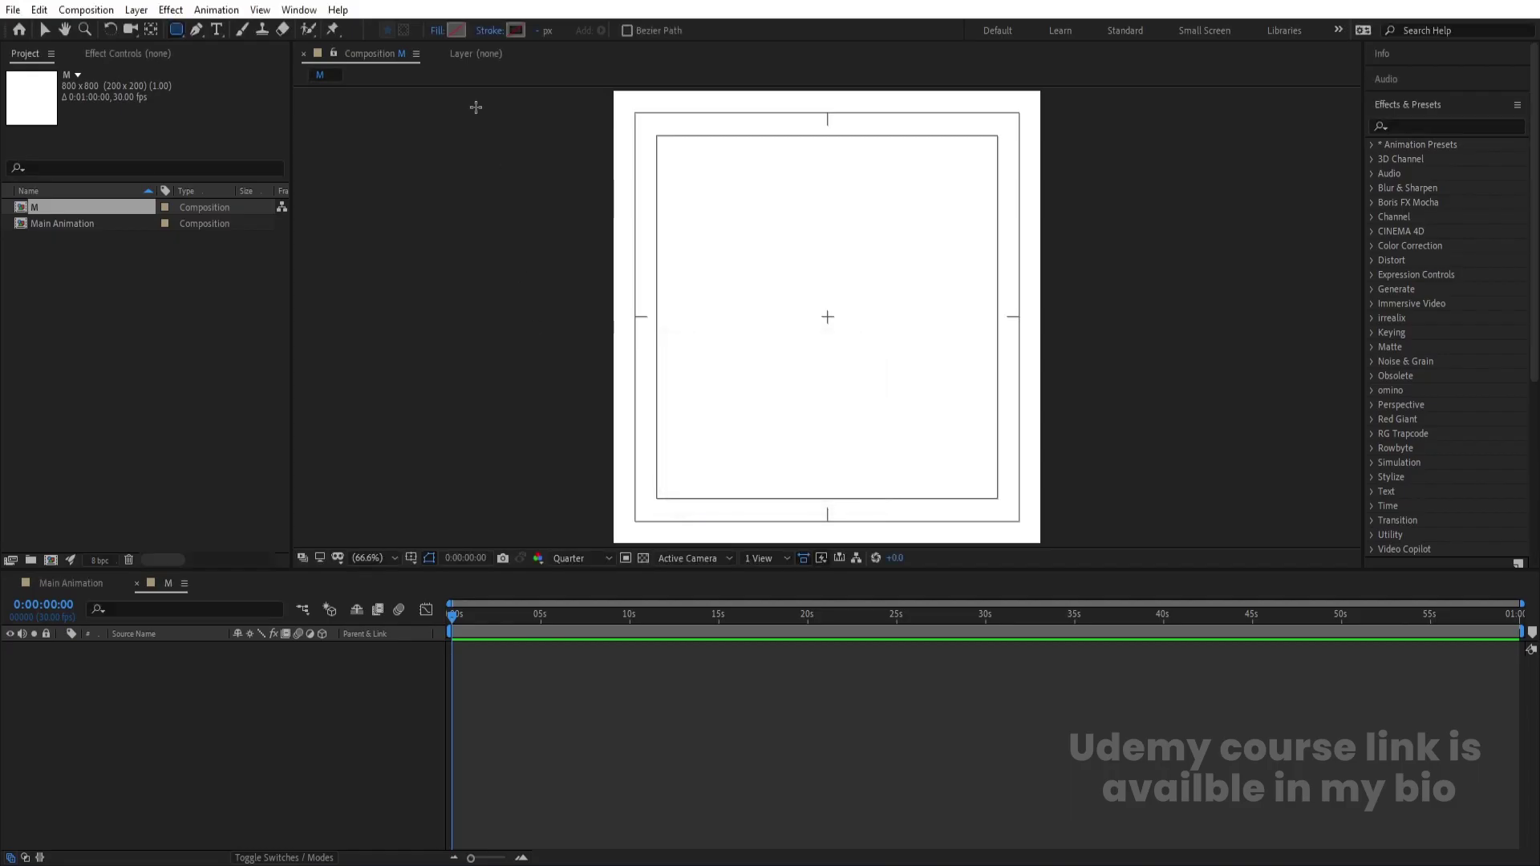
pyautogui.click(457, 32)
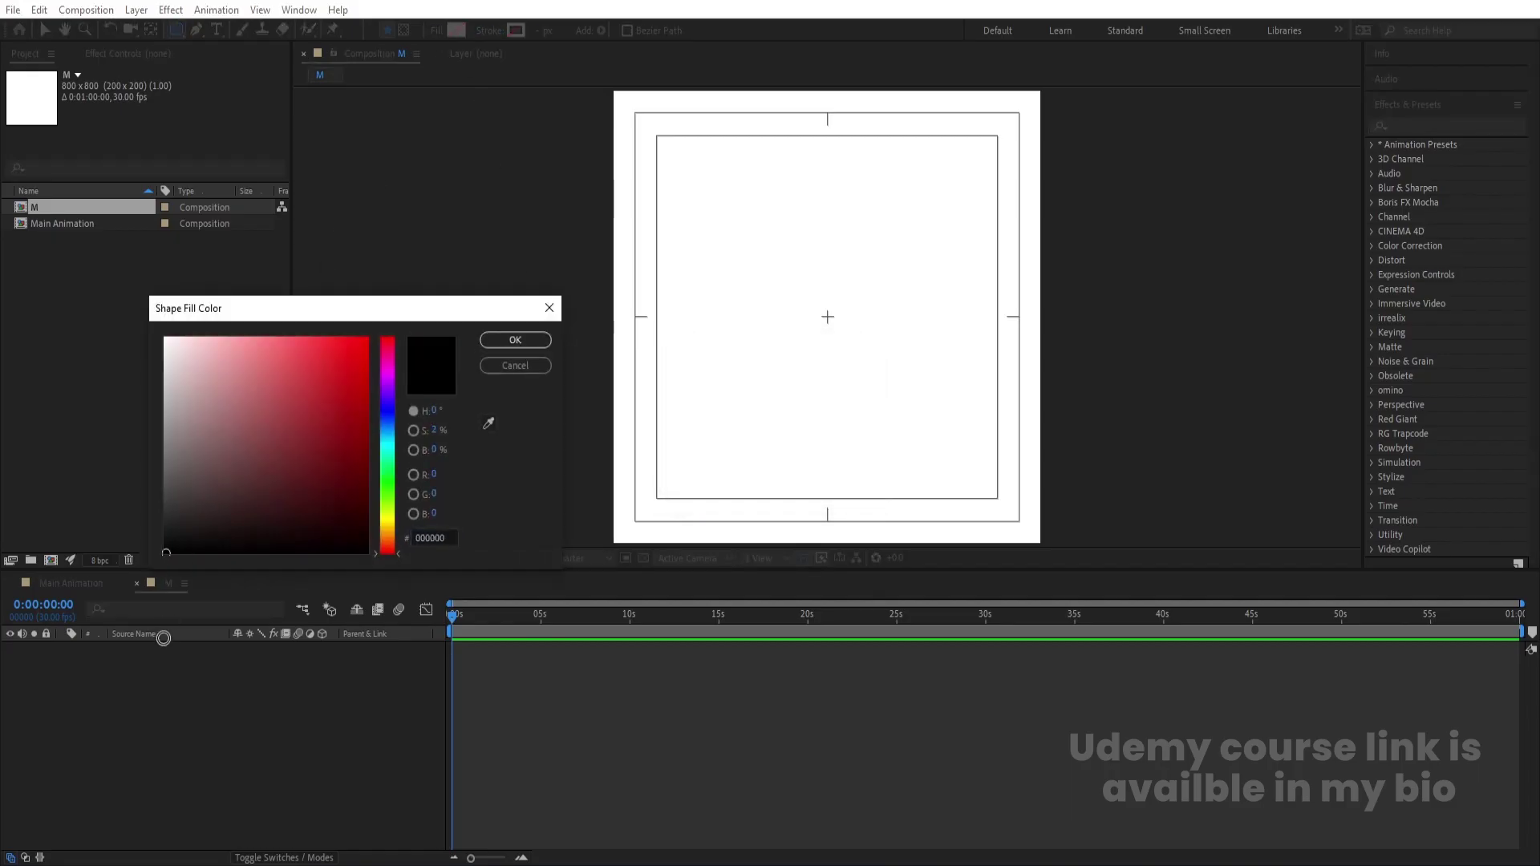
pyautogui.click(497, 341)
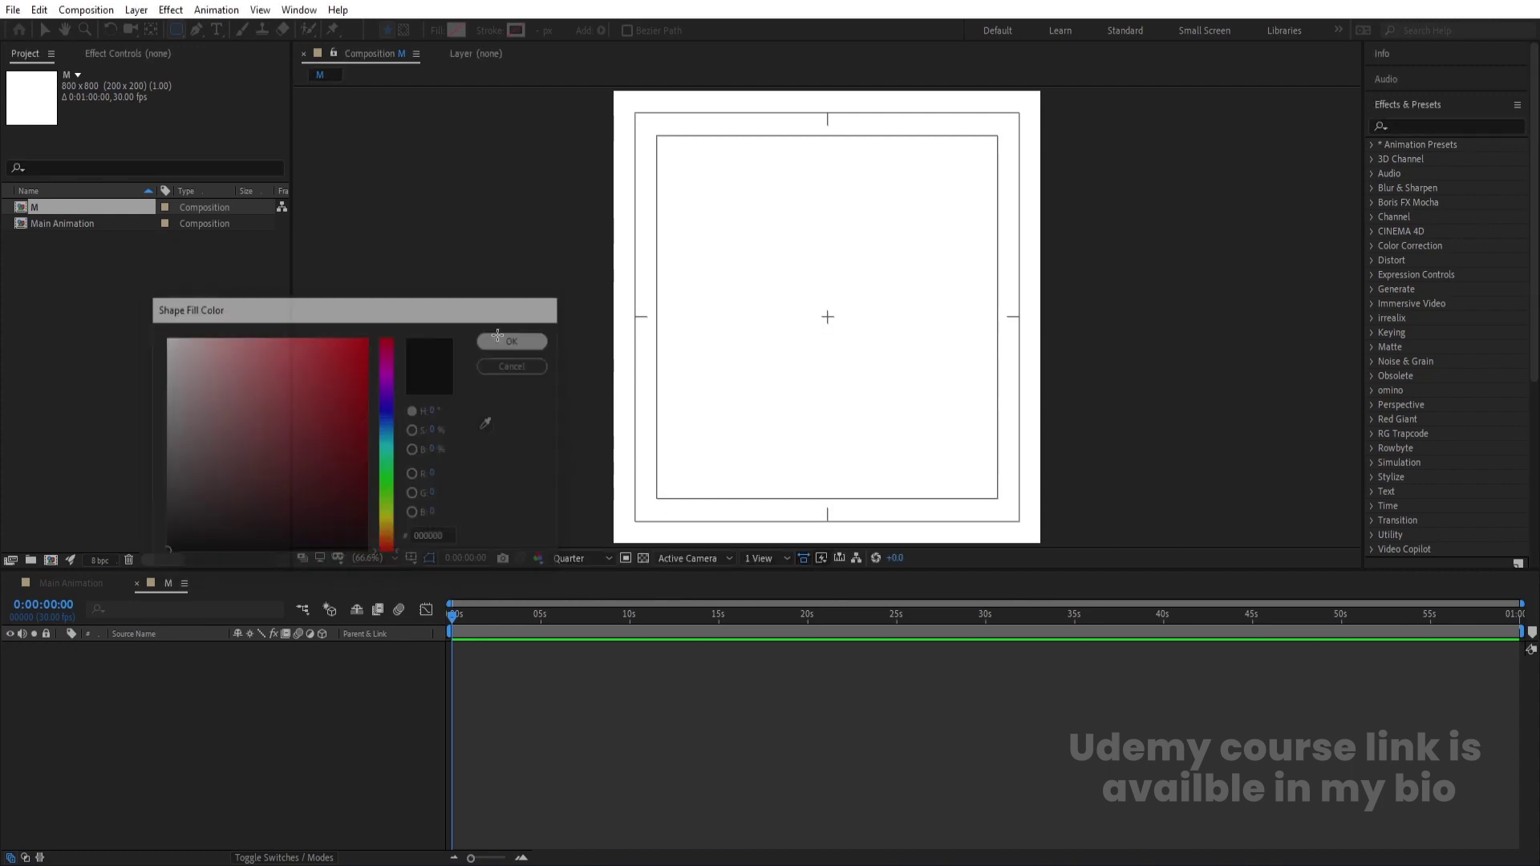
pyautogui.doubleClick(178, 29)
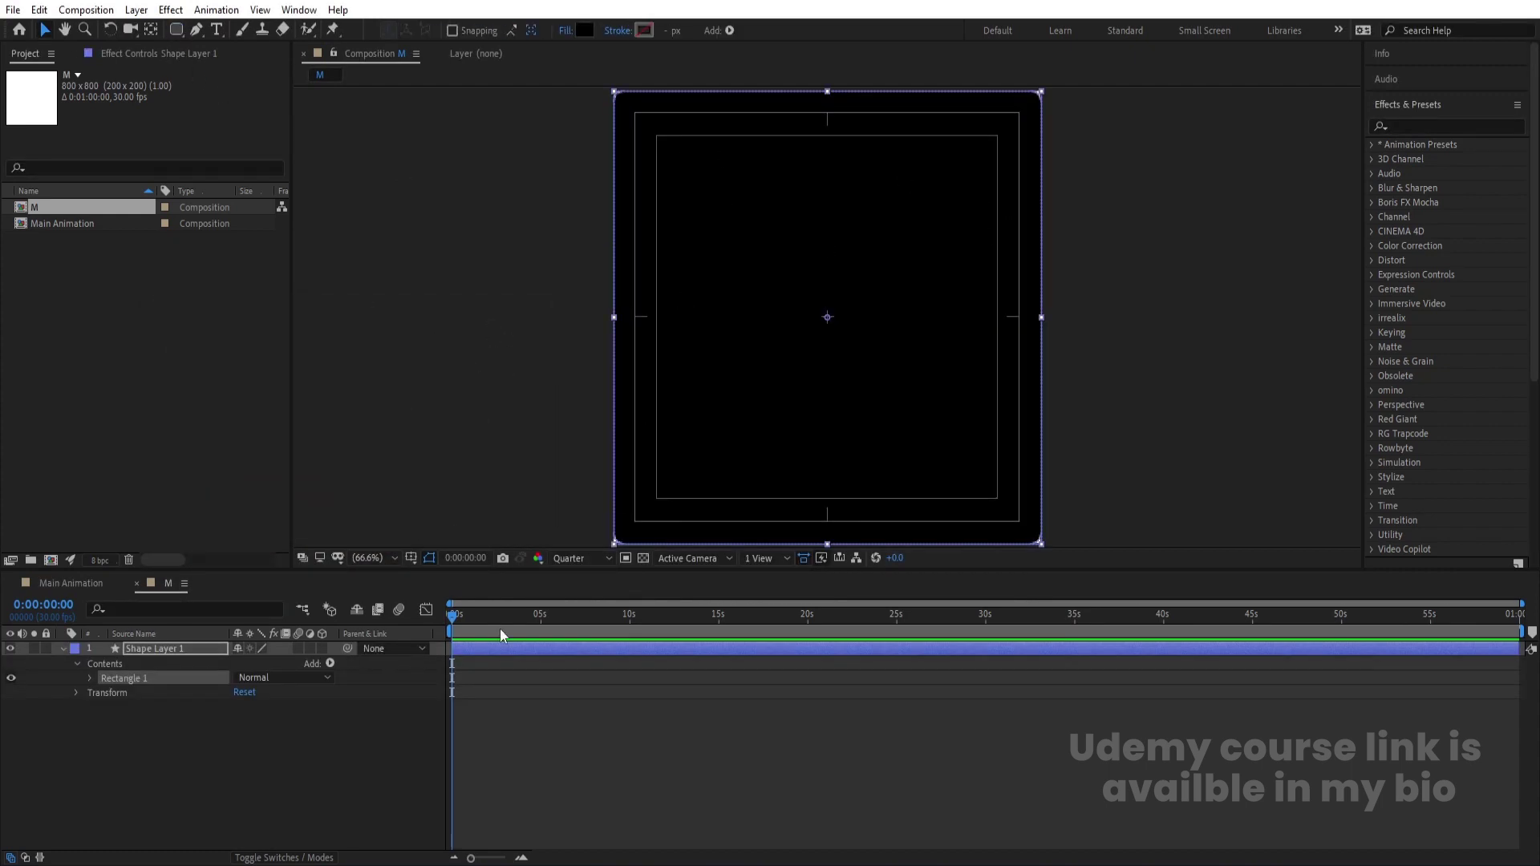
pyautogui.click(575, 556)
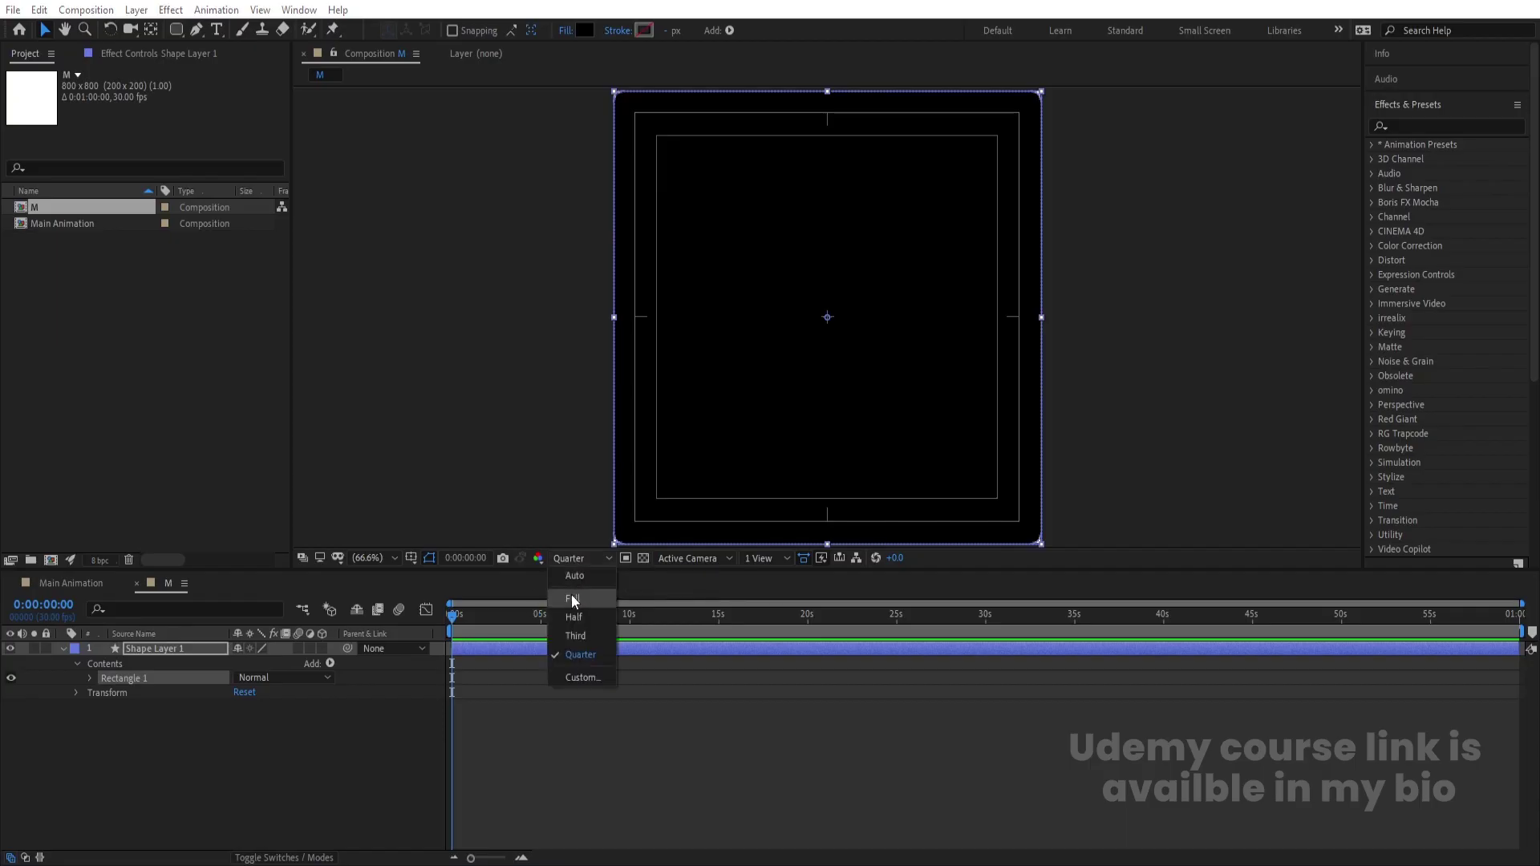
pyautogui.click(572, 594)
# Set the rectangle path's roundness to 100 and reduce its size to about 743 by 743
pyautogui.click(90, 679)
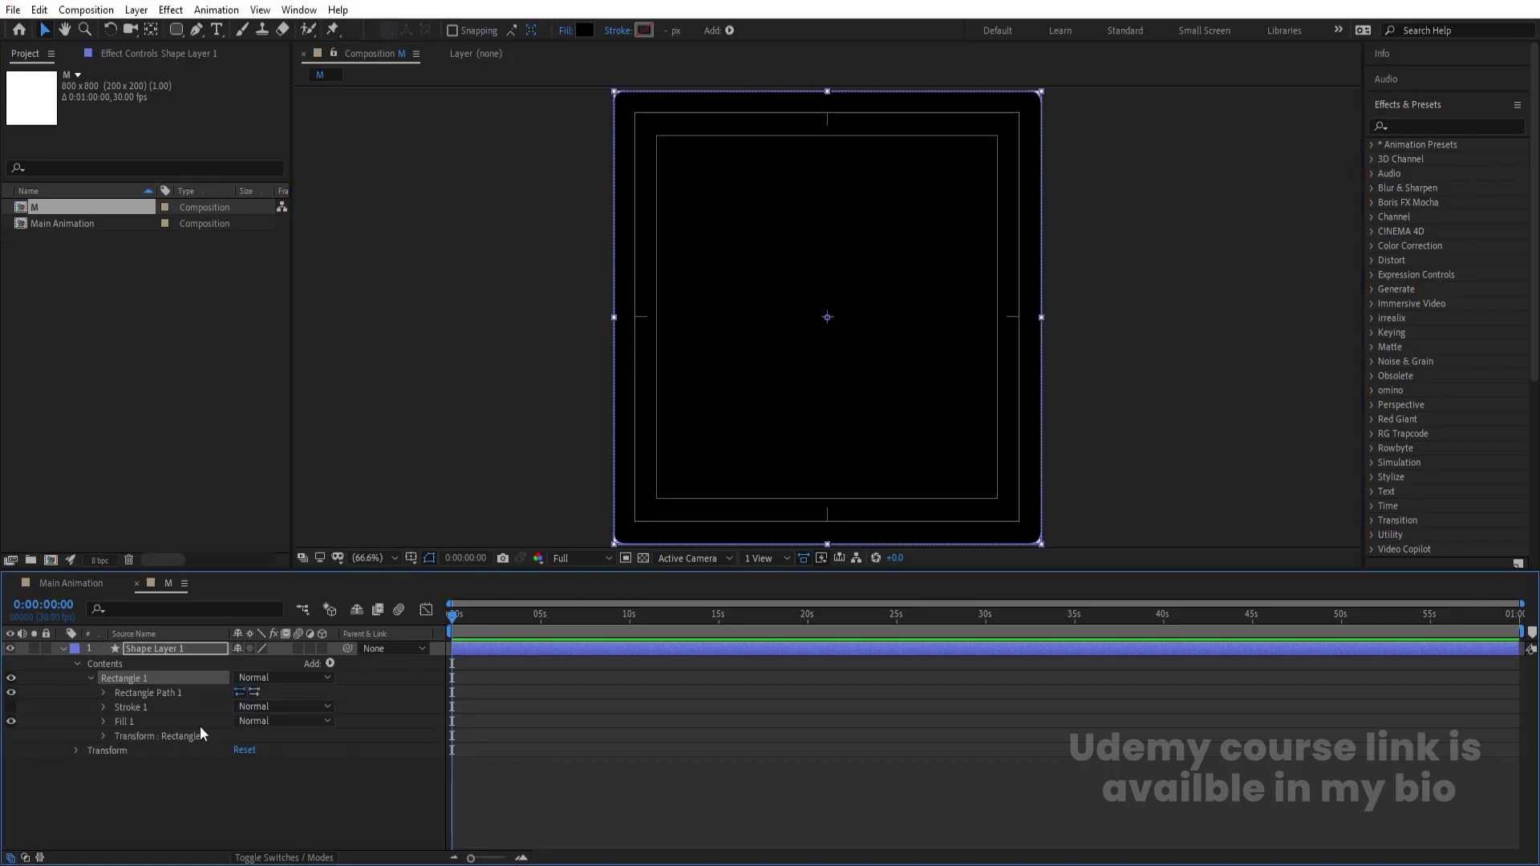
pyautogui.click(102, 692)
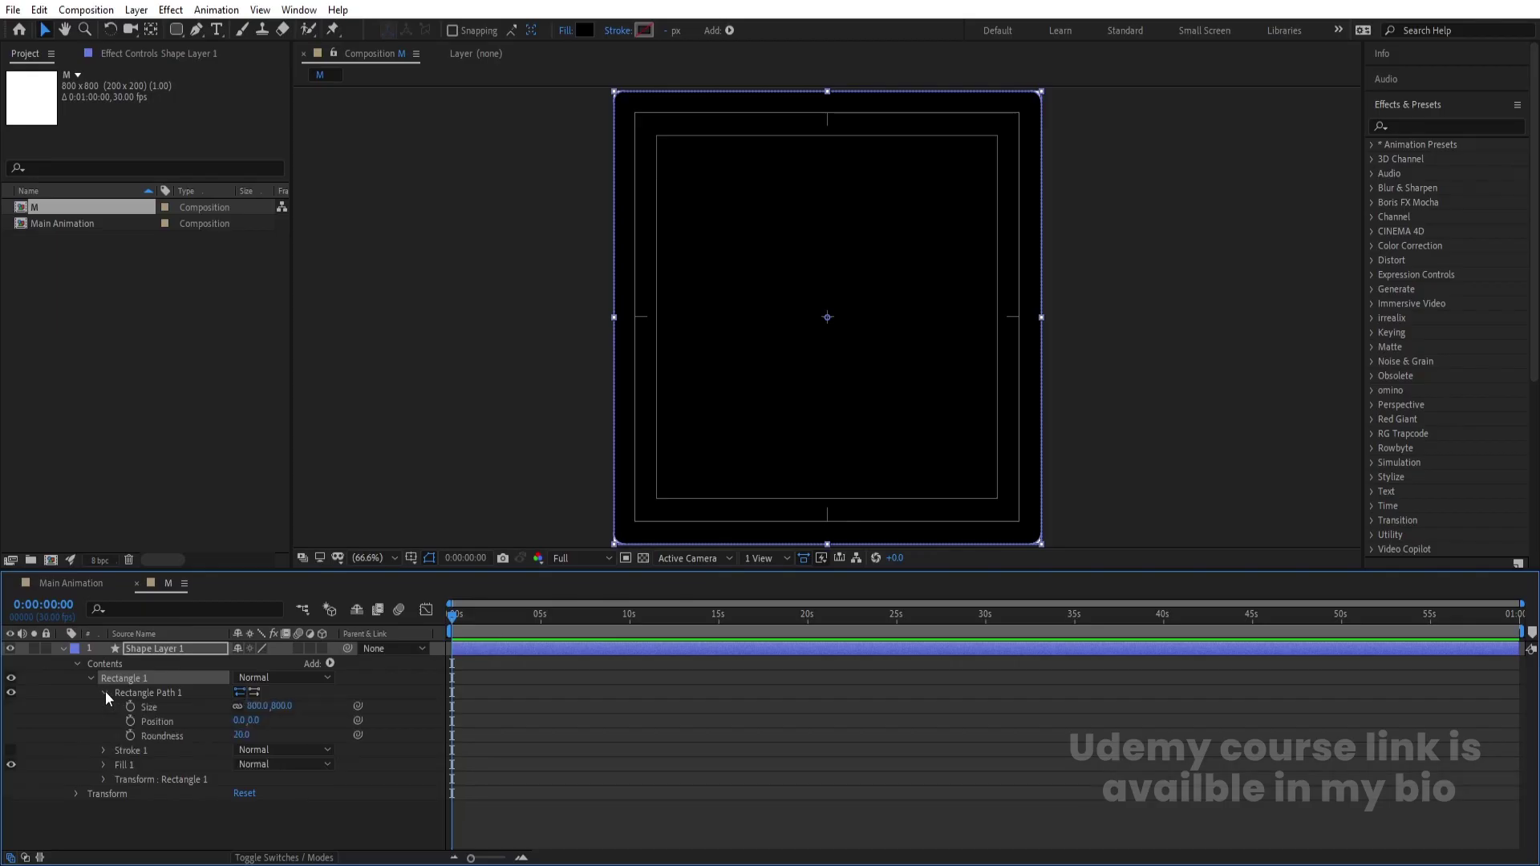
pyautogui.click(240, 734)
pyautogui.press('Return')
pyautogui.click(545, 671)
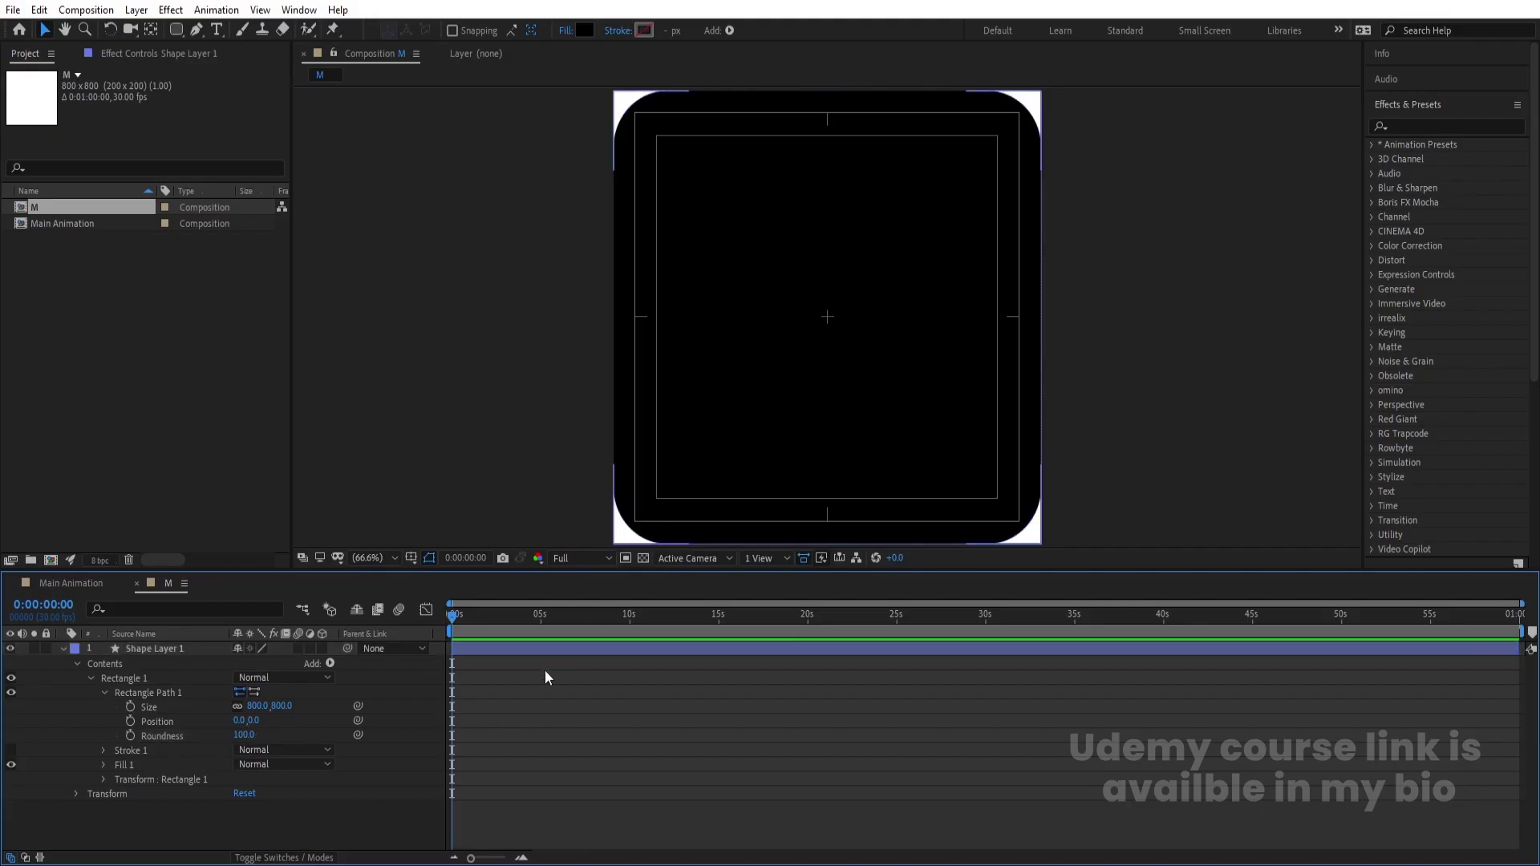
pyautogui.moveTo(256, 705); pyautogui.dragTo(204, 696)
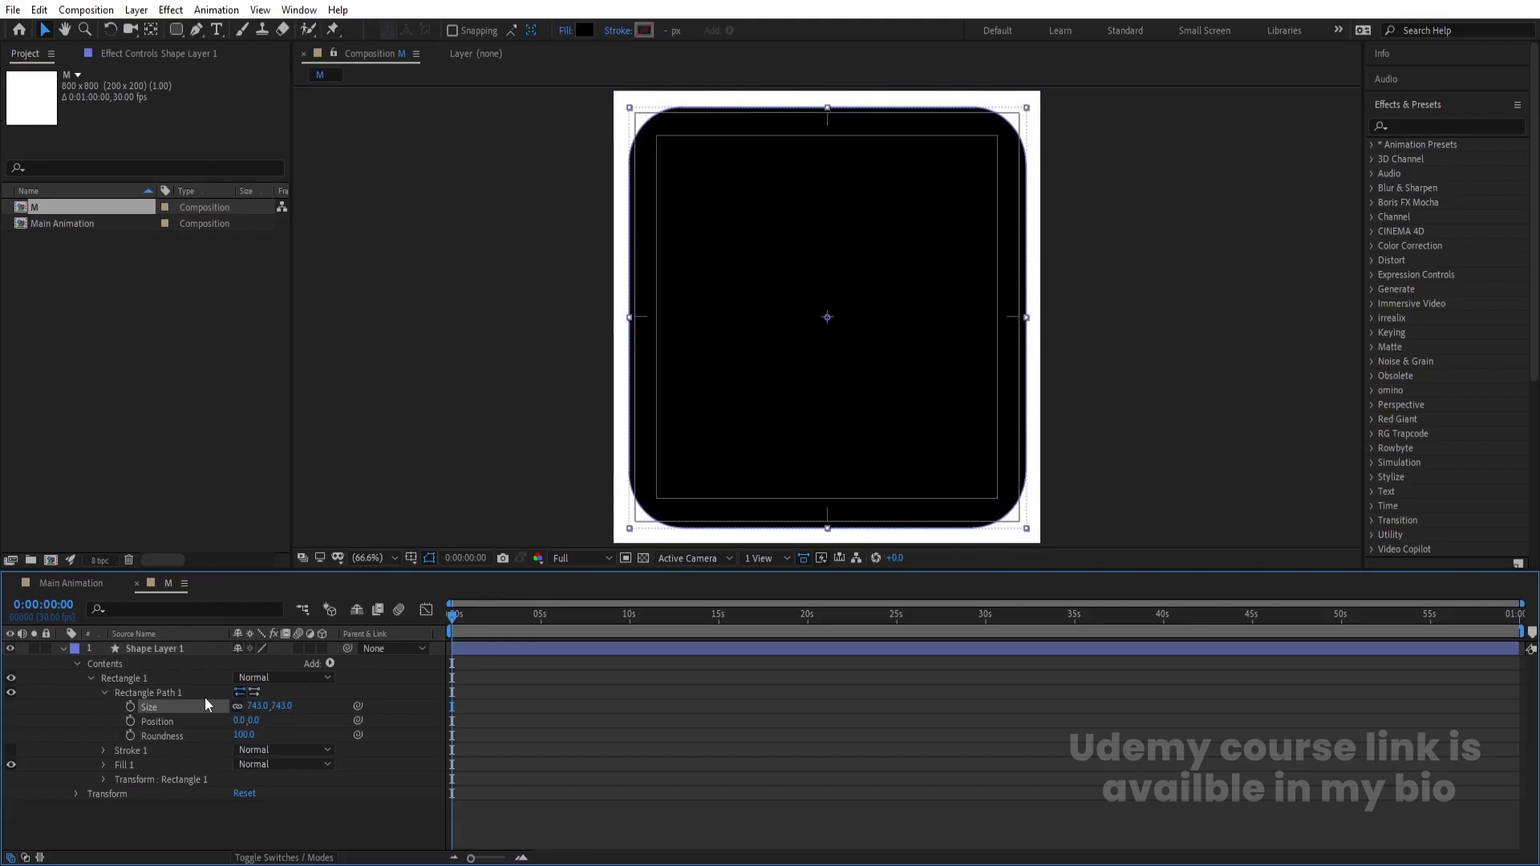
pyautogui.click(494, 660)
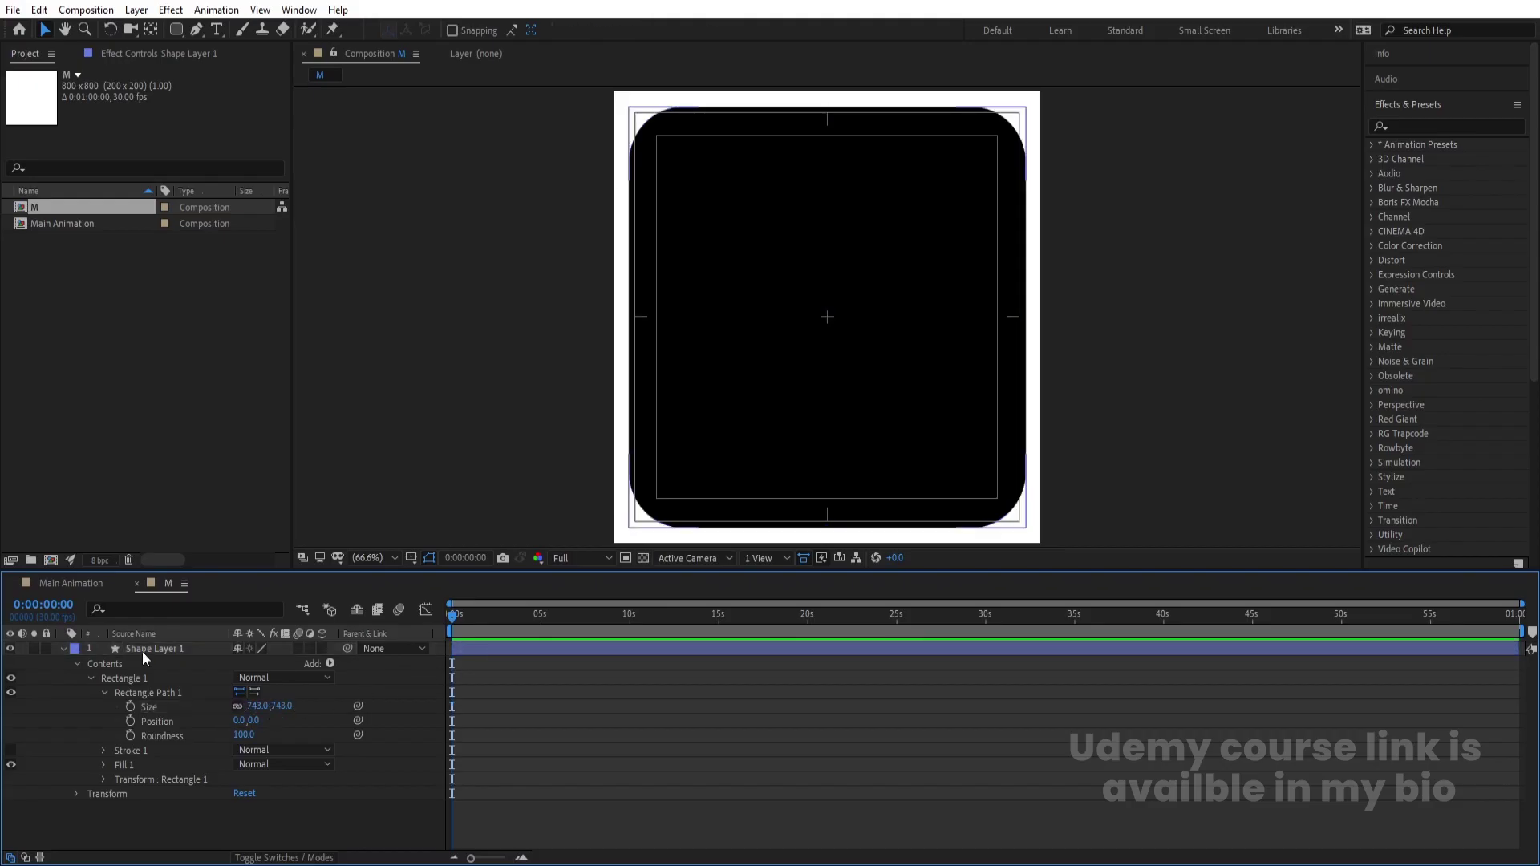
pyautogui.click(64, 650)
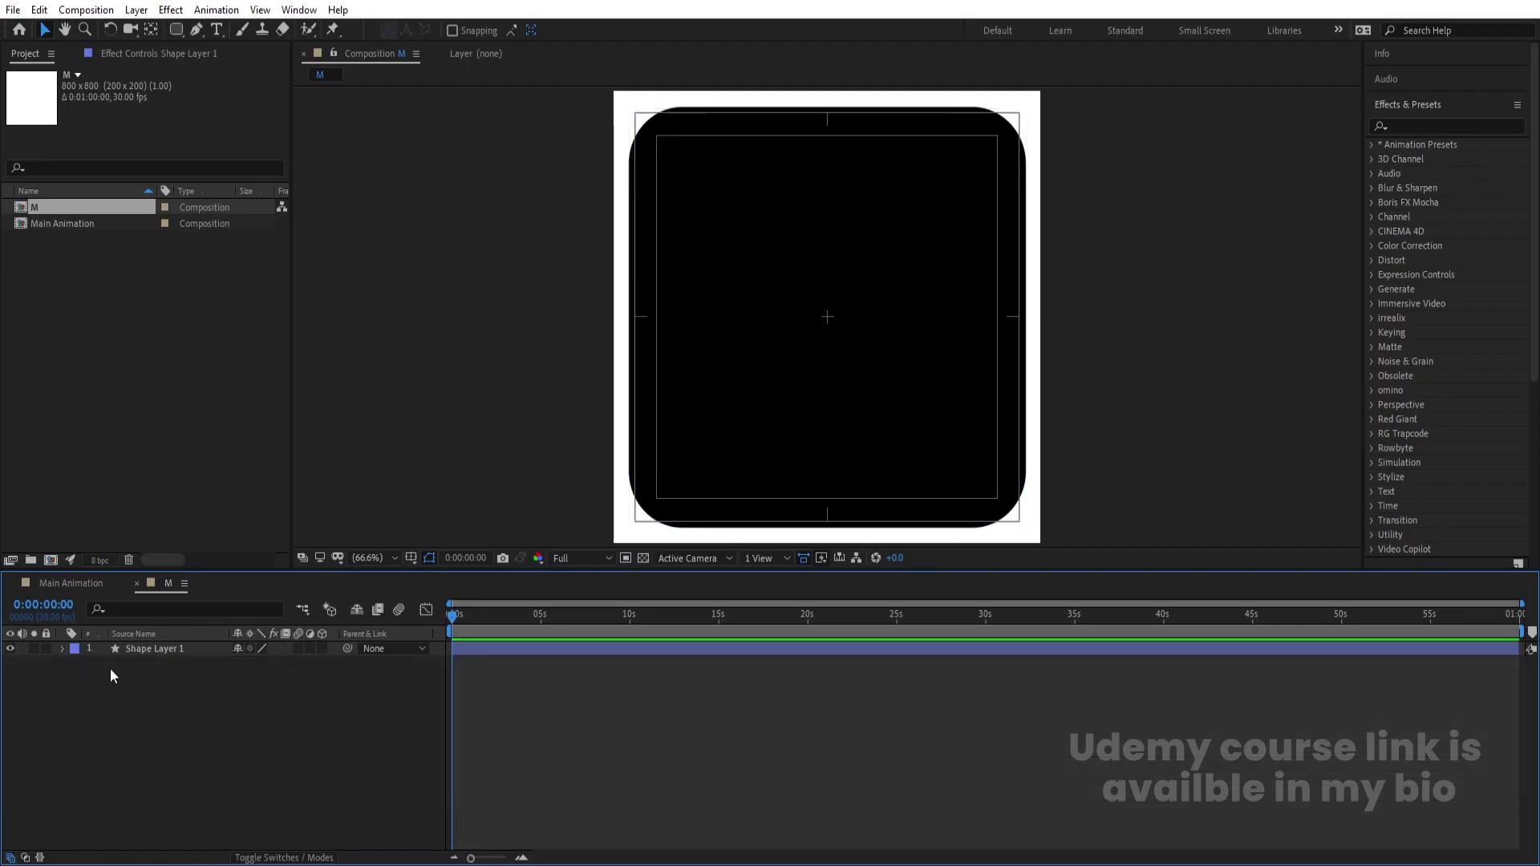
# Rename the shape layer as Rectangle
pyautogui.click(161, 652)
pyautogui.press('Return')
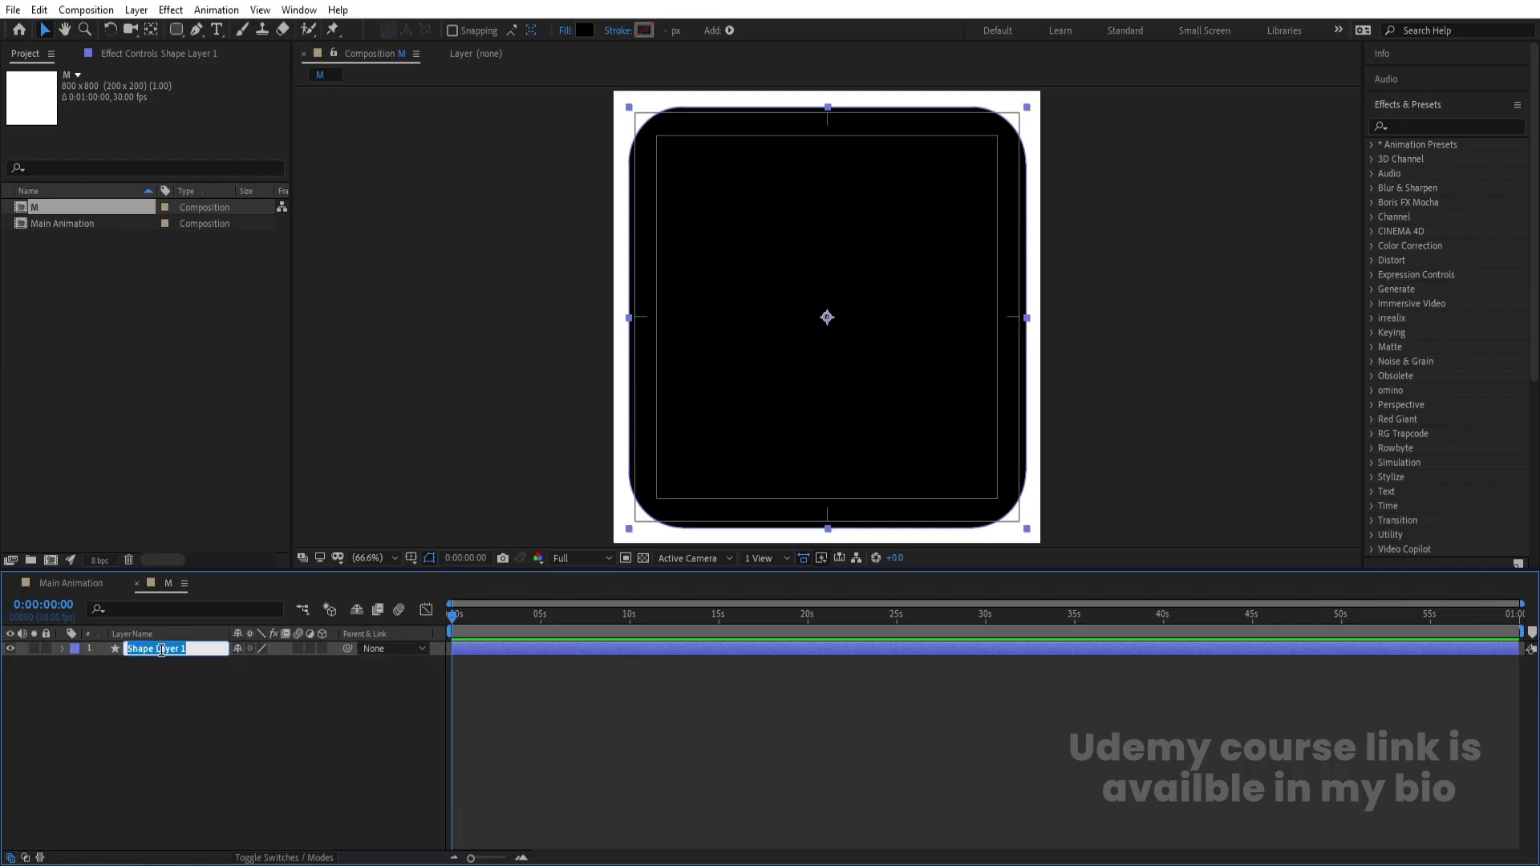
pyautogui.write('Rectangle')
pyautogui.press('Return')
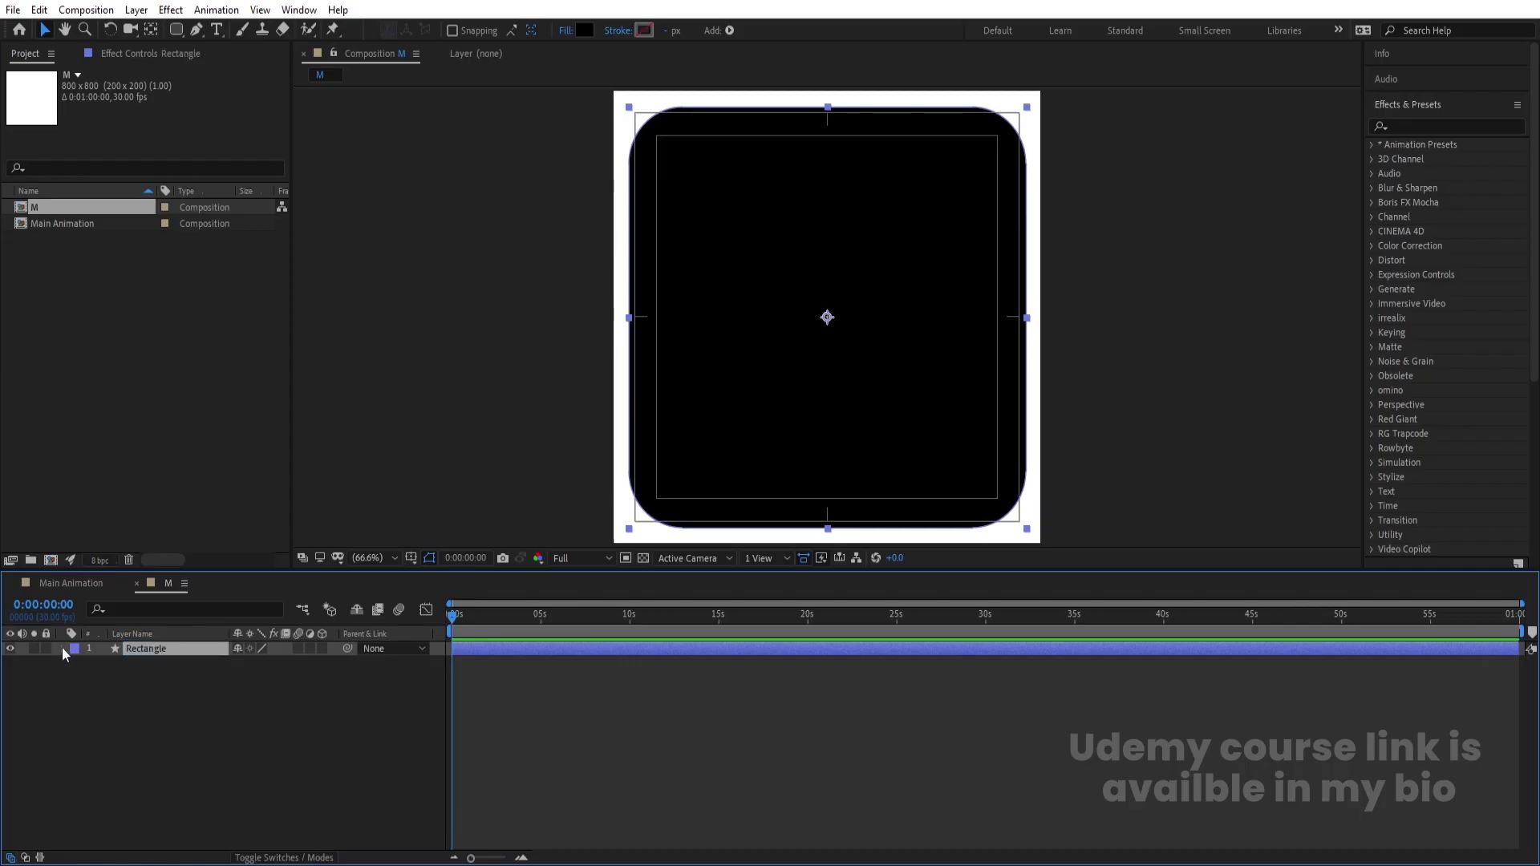
# Add keyframes at the start of the timeline for the Rectangle layer's path size and its position, and show both properties
pyautogui.click(61, 648)
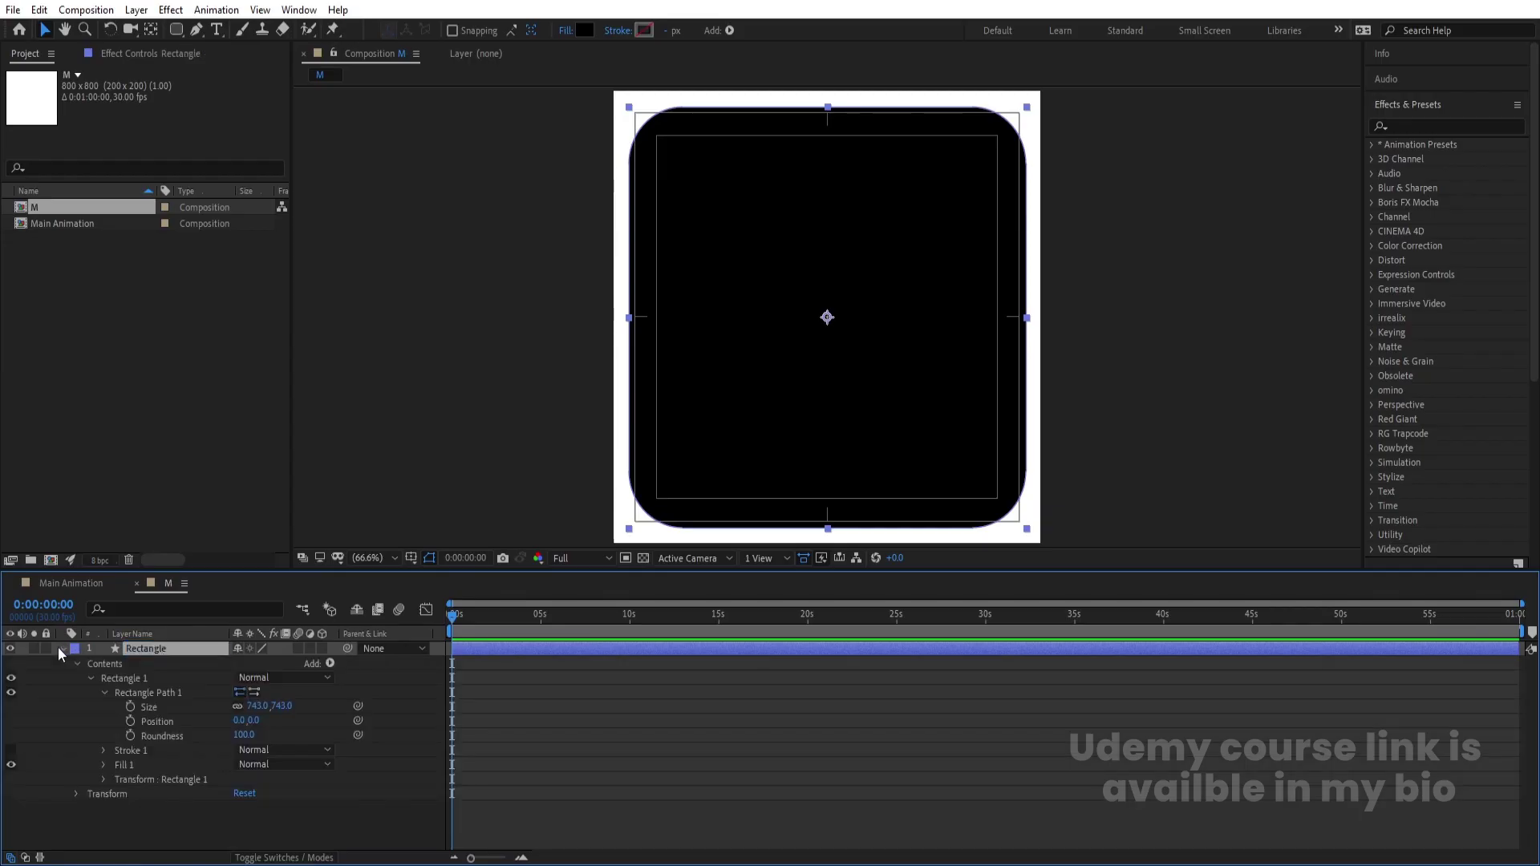
pyautogui.click(130, 706)
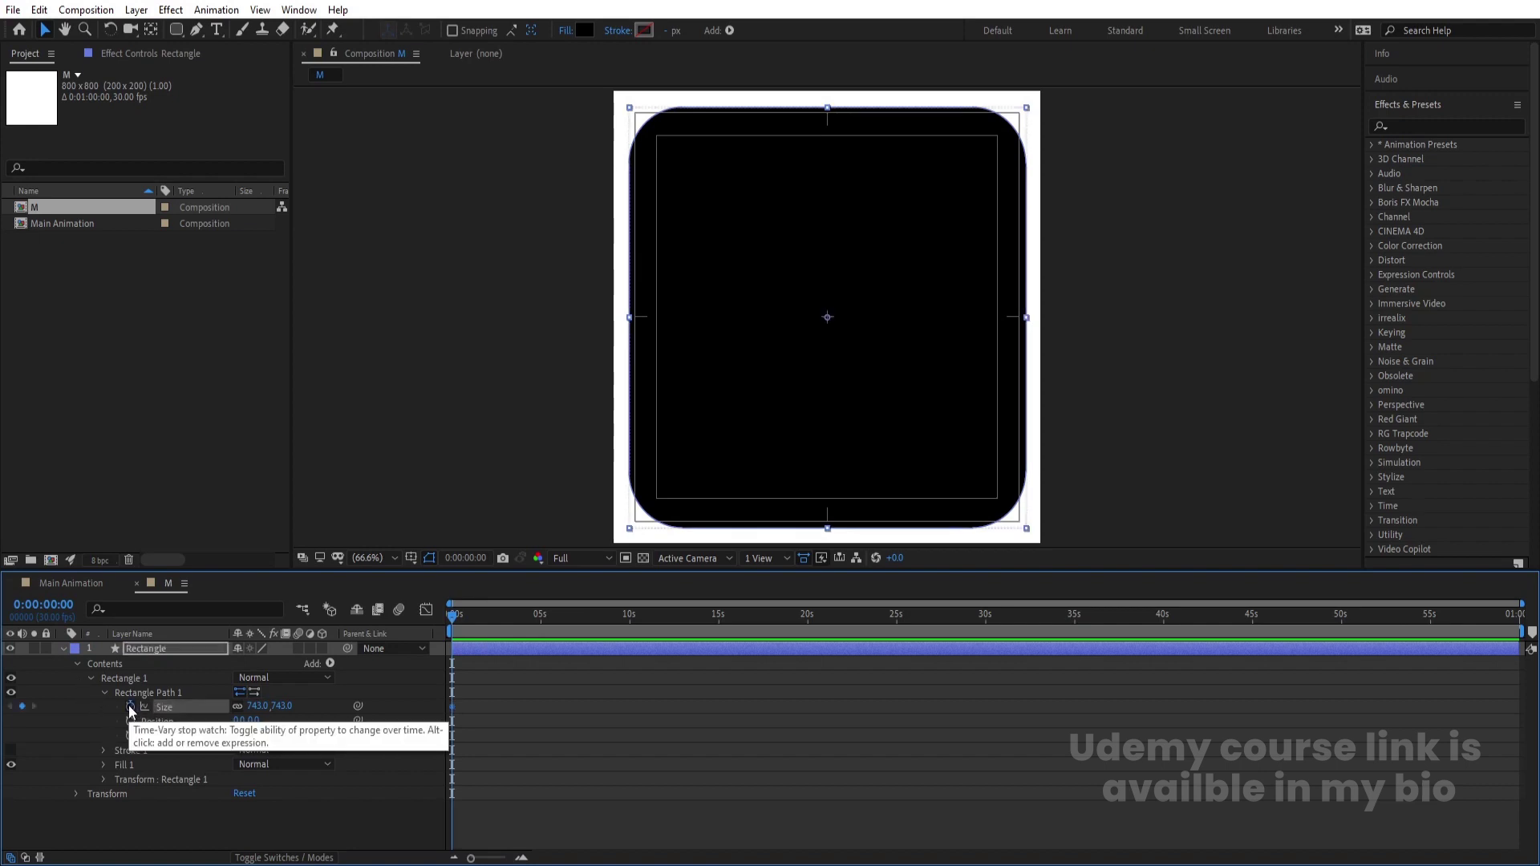
pyautogui.click(152, 647)
pyautogui.press('p')
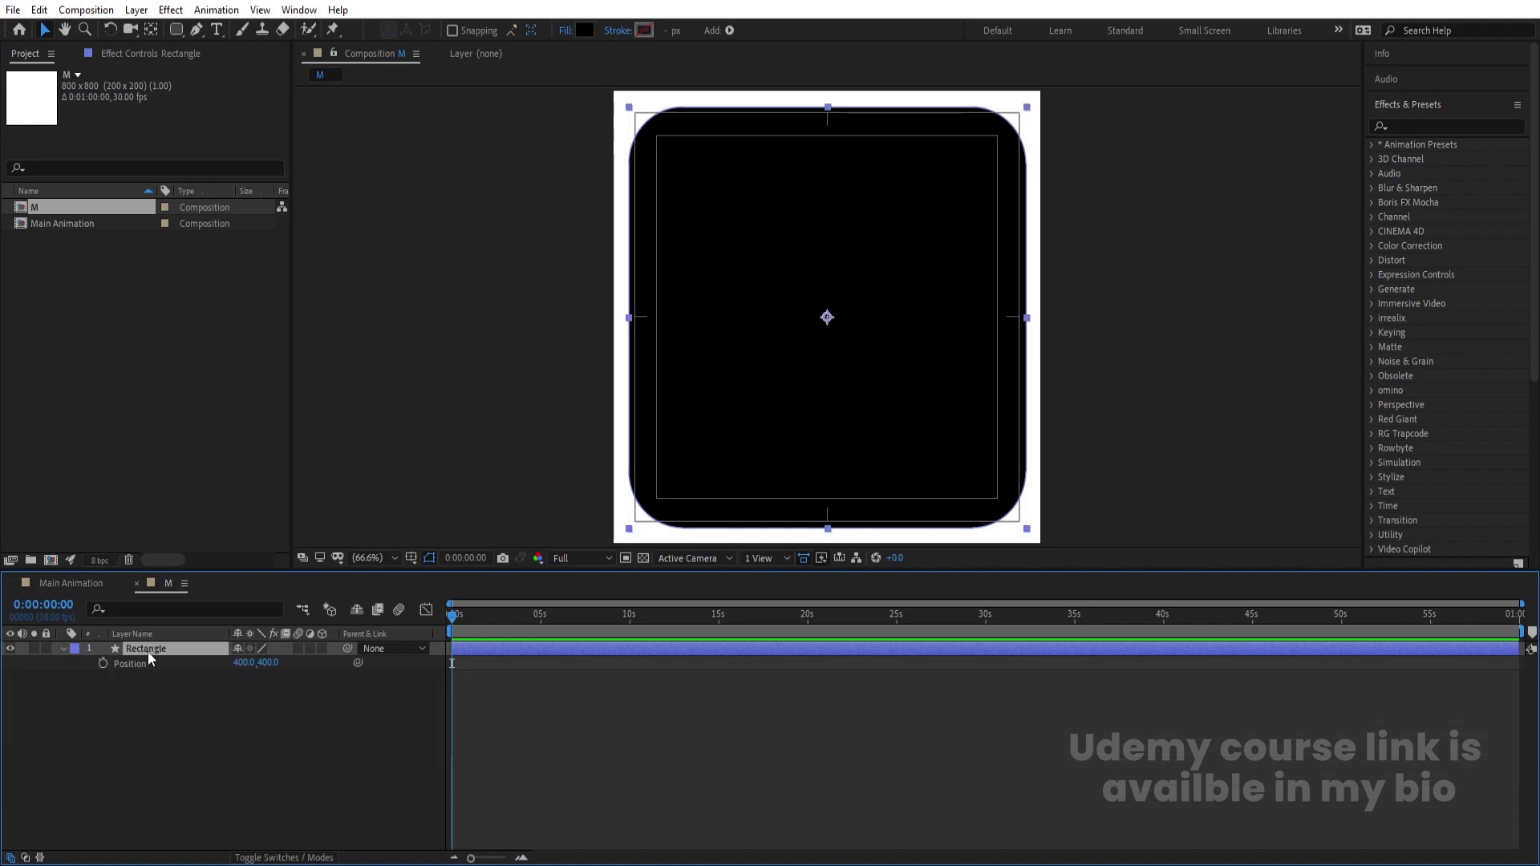
pyautogui.click(101, 664)
pyautogui.click(191, 723)
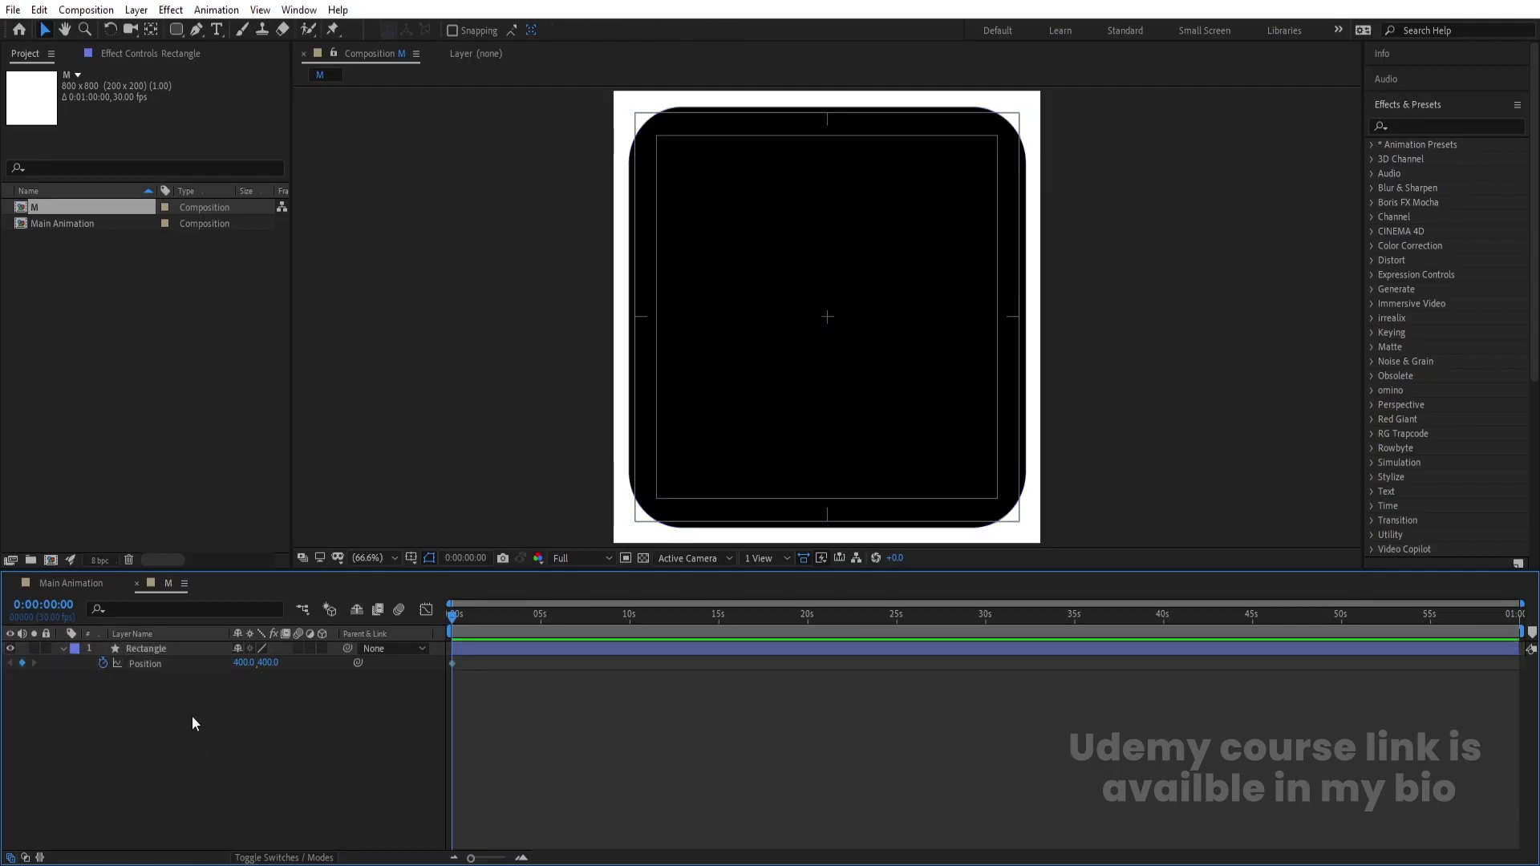
pyautogui.click(162, 650)
pyautogui.hotkey('shift', 's')
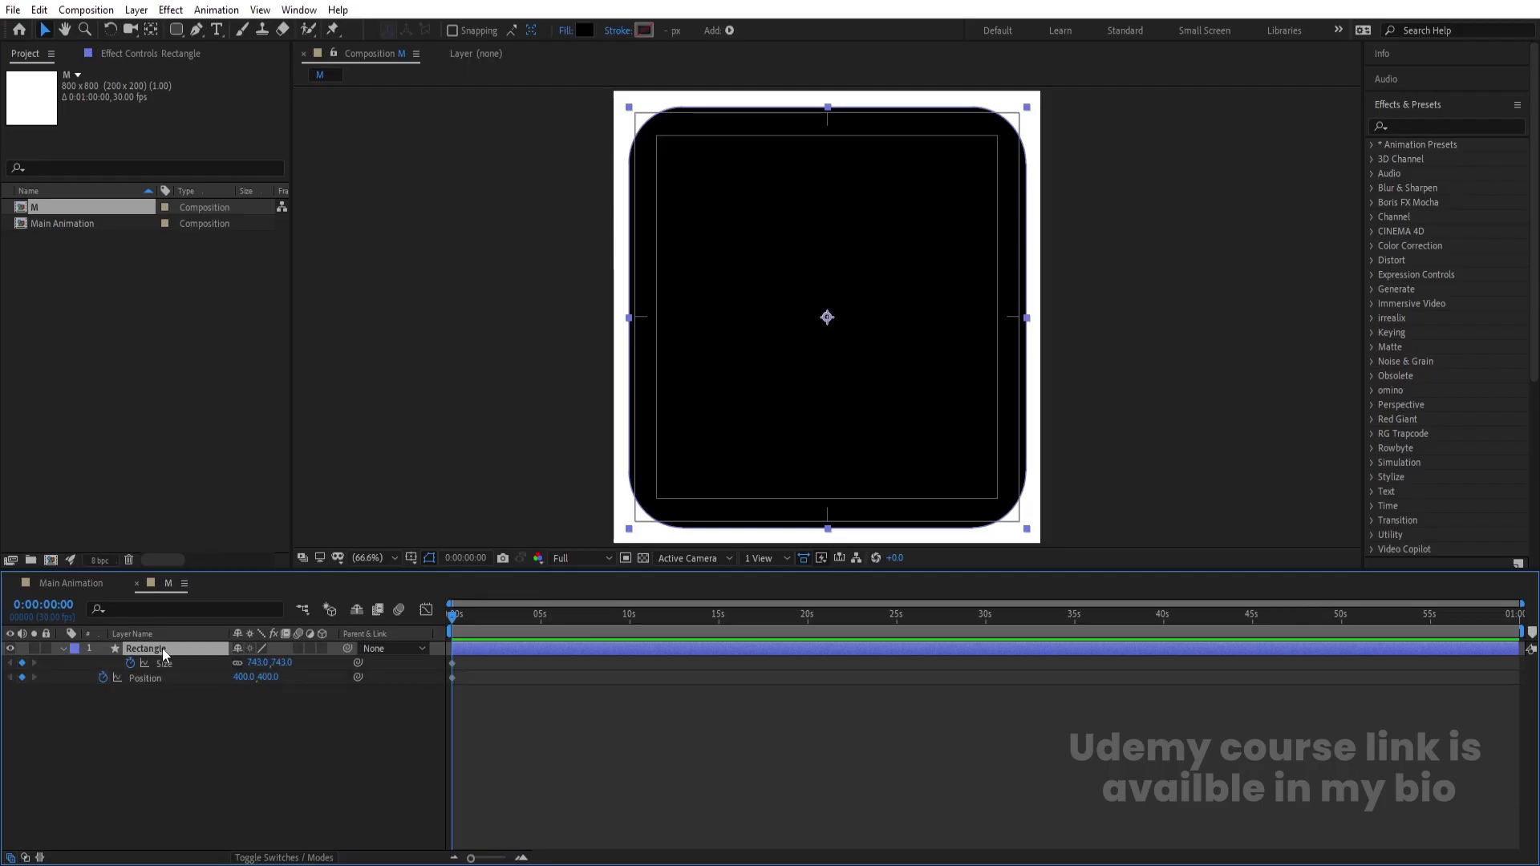
# Add a size keyframe at the one-second mark and set the rectangle's size there to 750 by 750
pyautogui.press('=')
pyautogui.press('=')
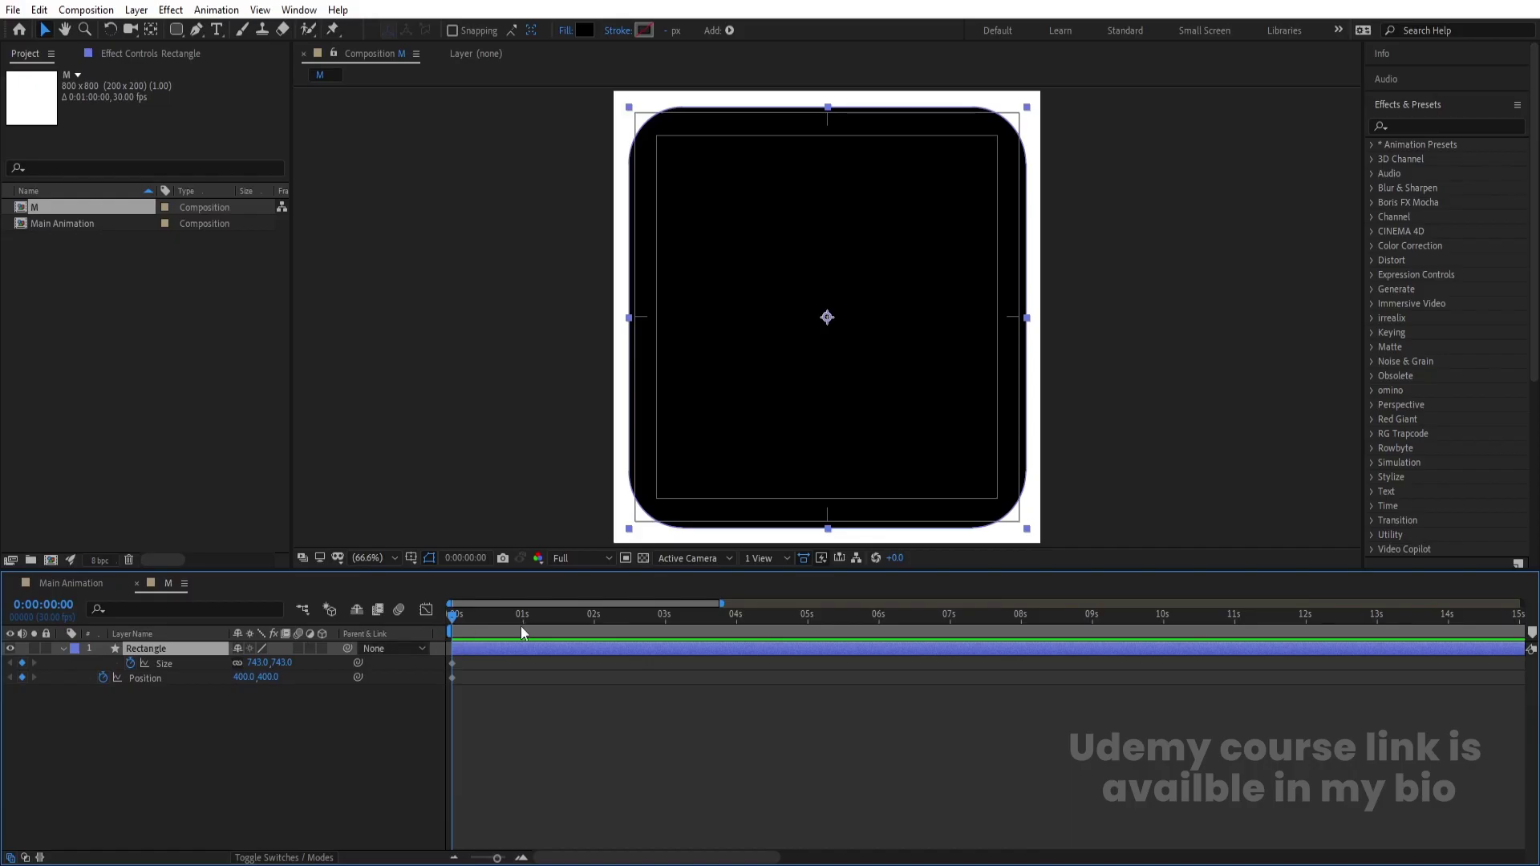
pyautogui.press('=')
pyautogui.click(595, 613)
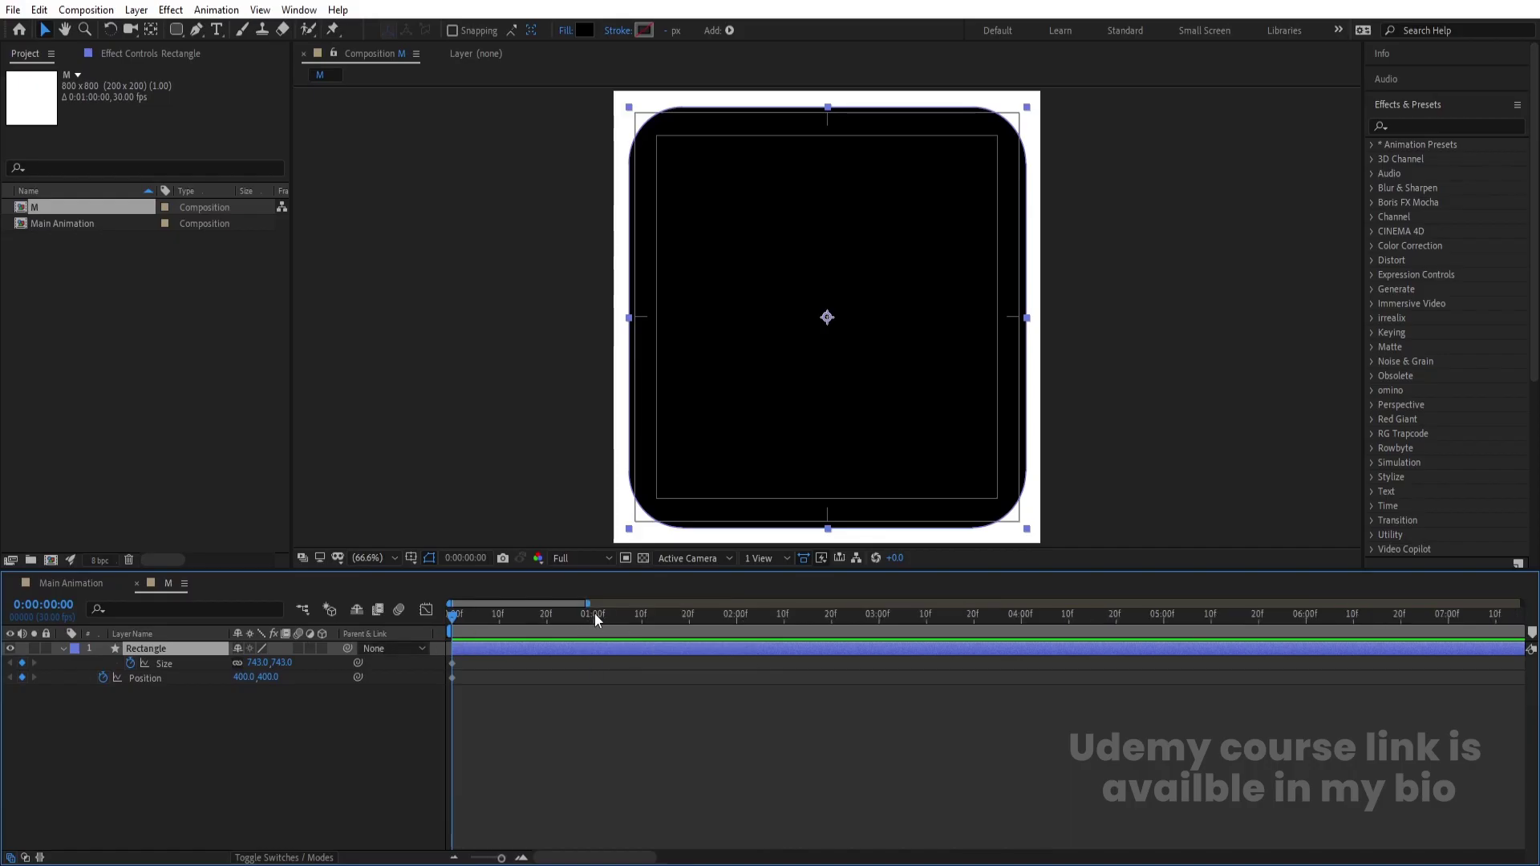
pyautogui.click(114, 712)
pyautogui.click(22, 662)
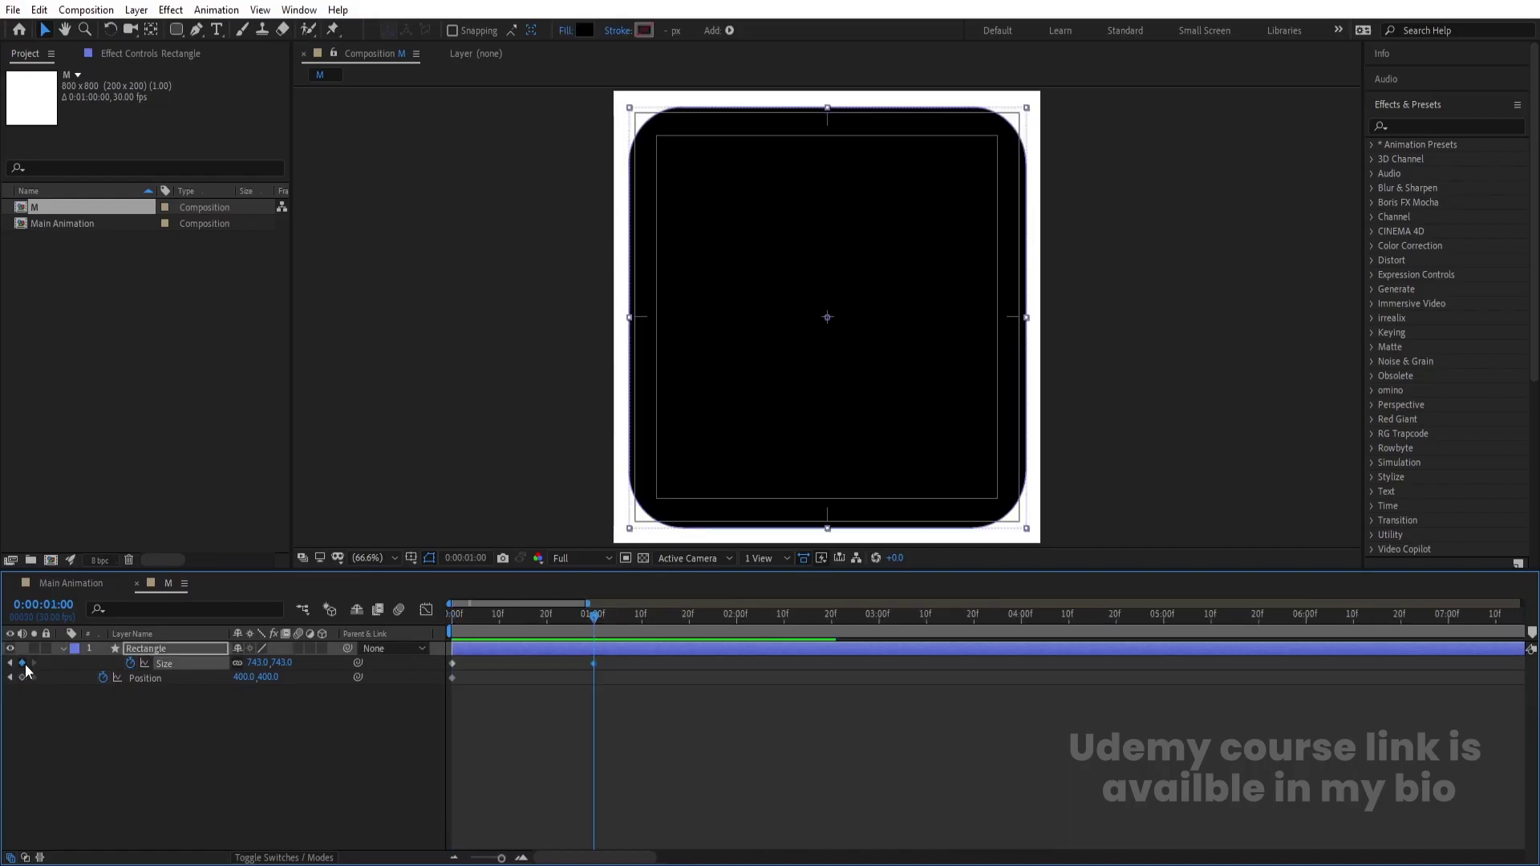
pyautogui.click(260, 663)
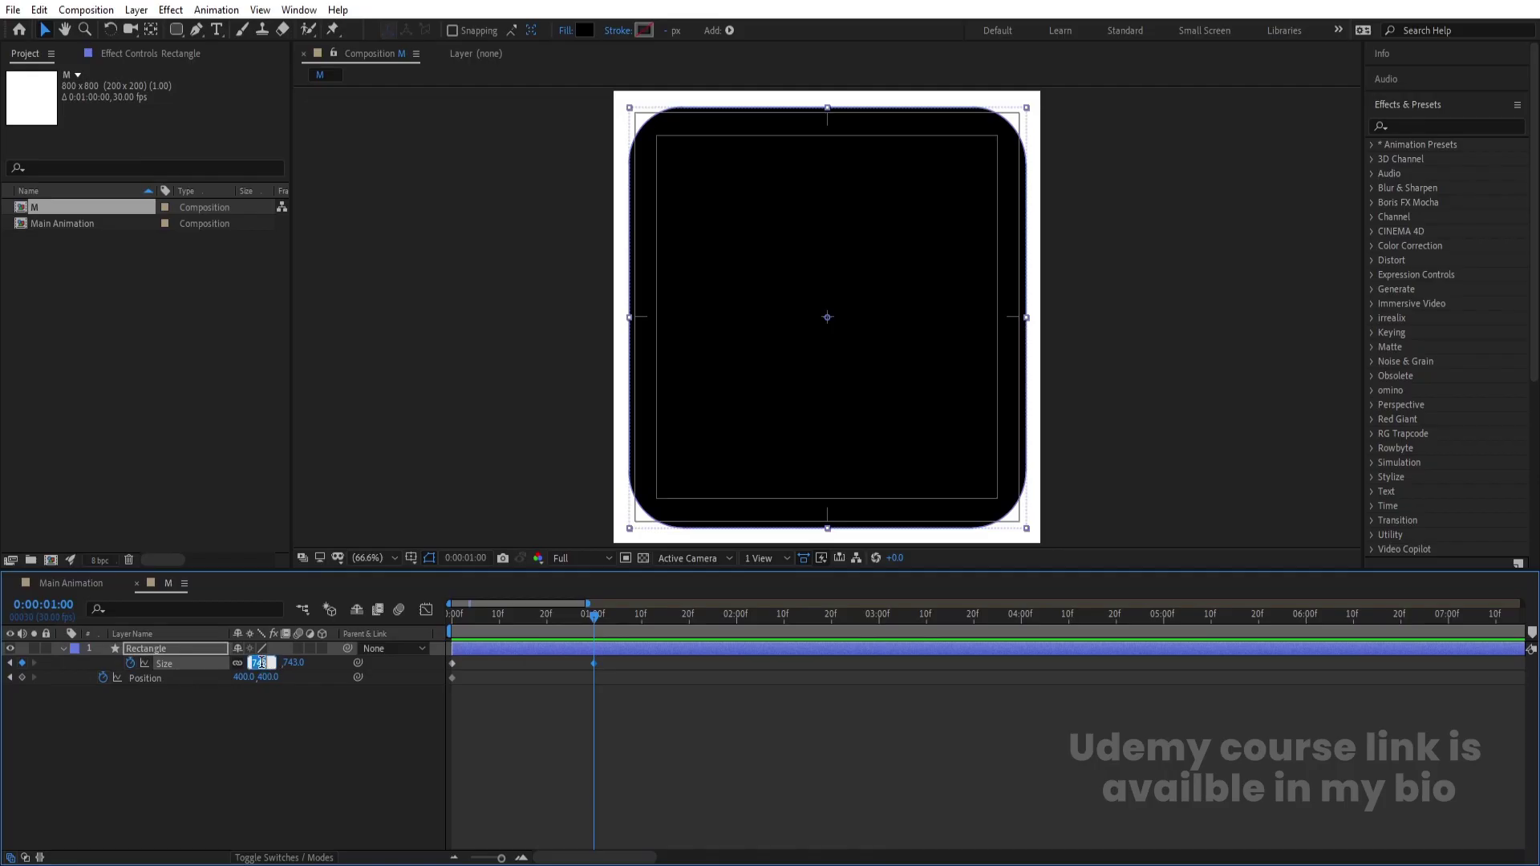
pyautogui.write('700')
pyautogui.press('Return')
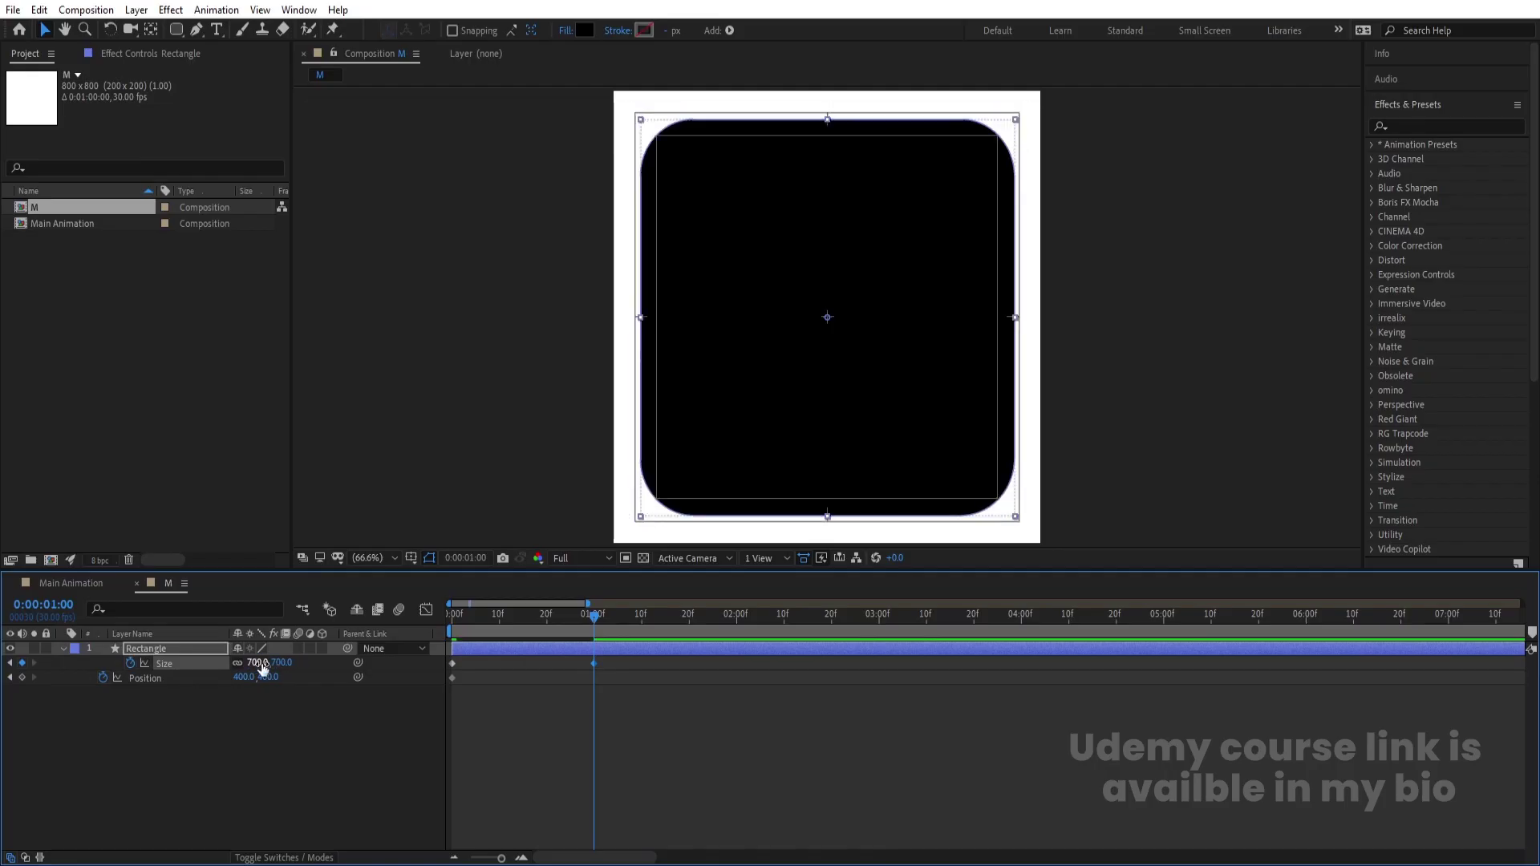
pyautogui.click(260, 663)
pyautogui.write('750')
pyautogui.press('Return')
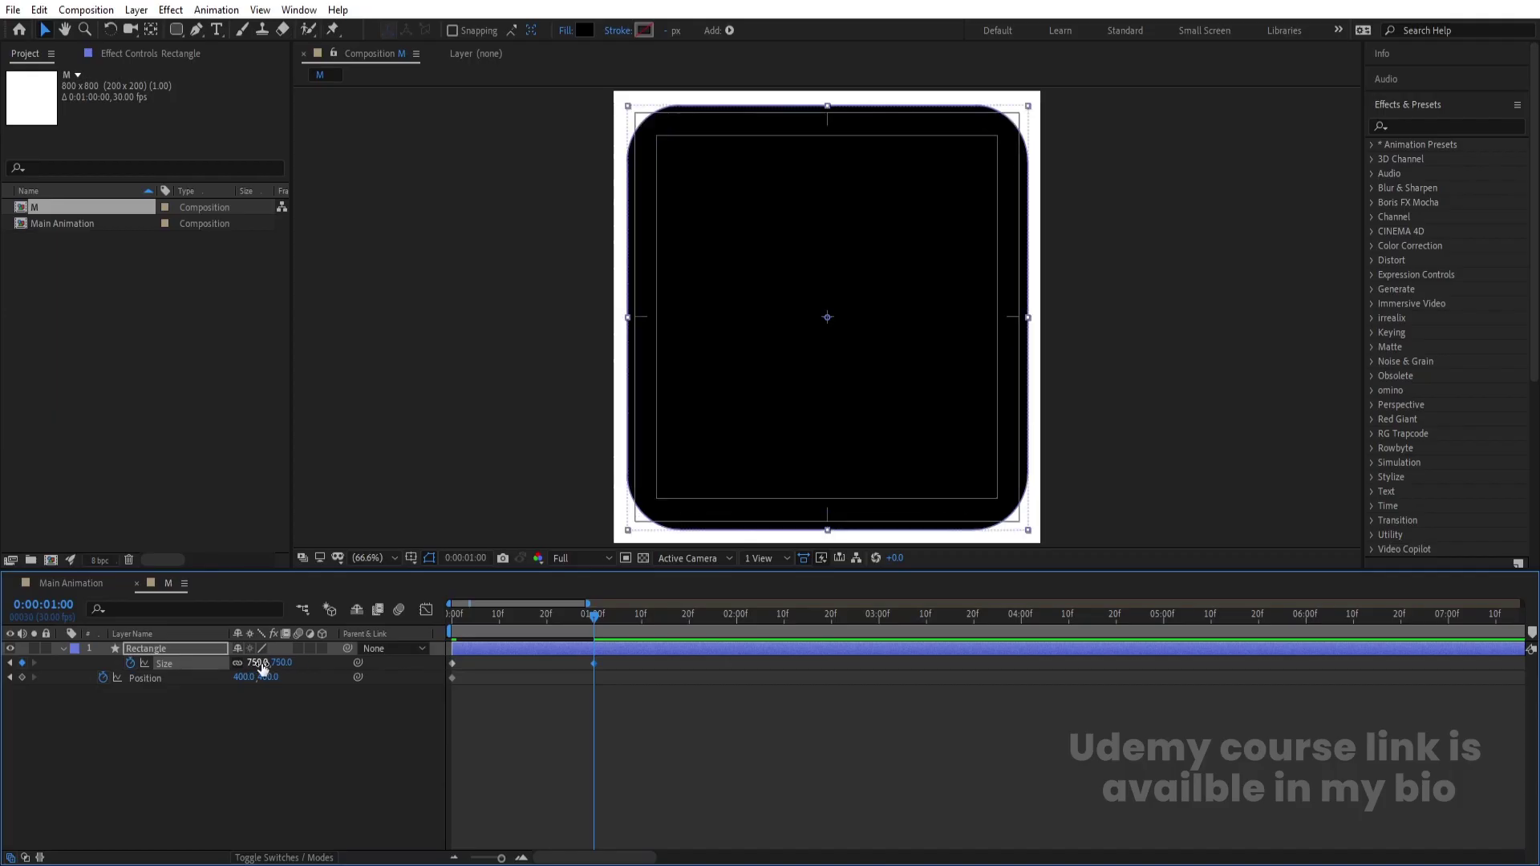
pyautogui.click(308, 752)
# Set the rectangle's size at the first frame to 50 by 50
pyautogui.press('Home')
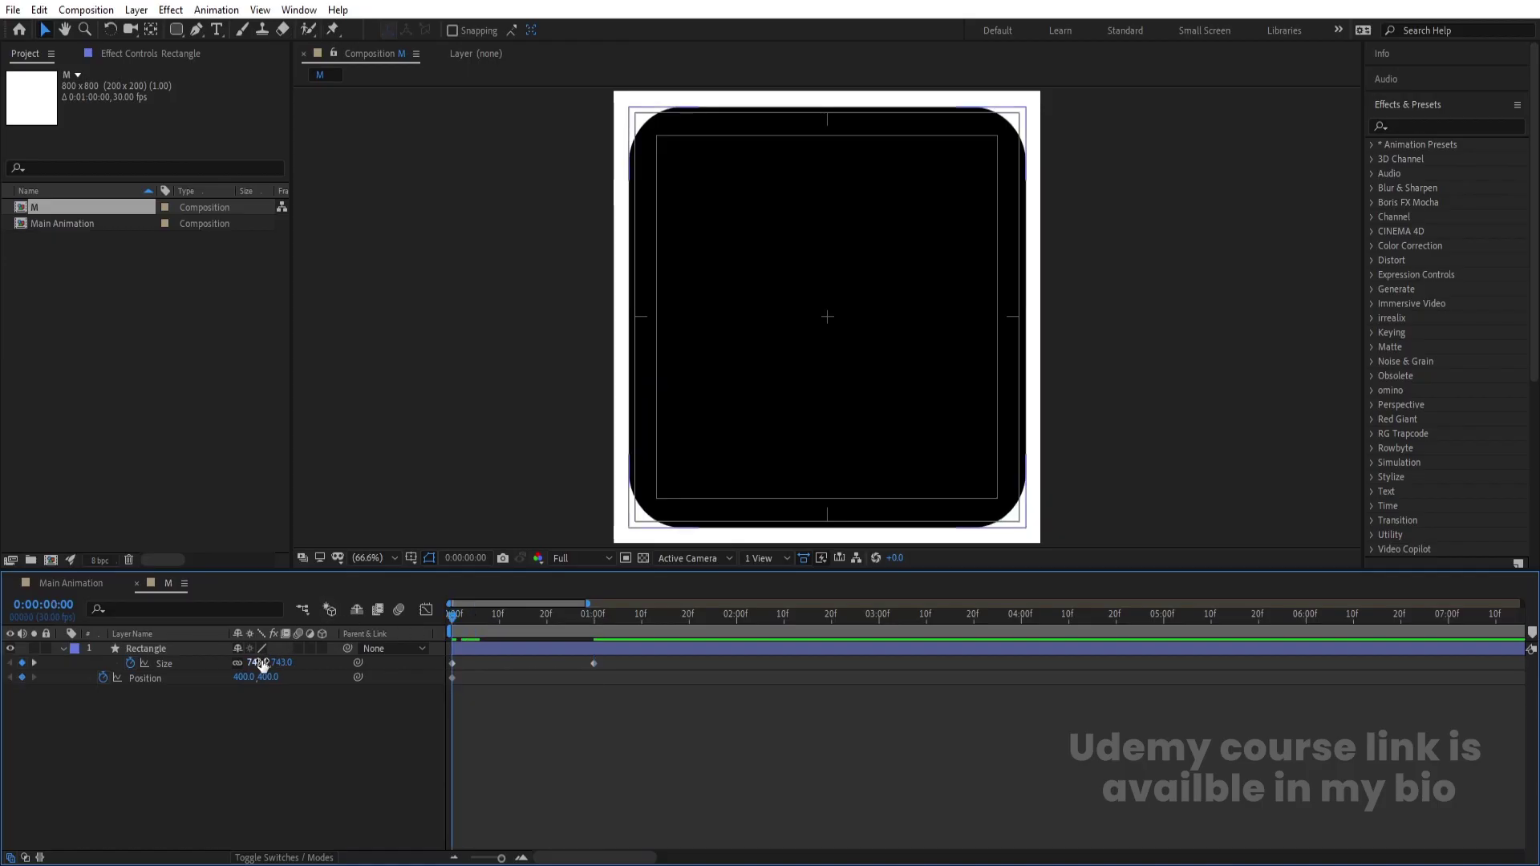
pyautogui.click(260, 663)
pyautogui.write('50')
pyautogui.press('Return')
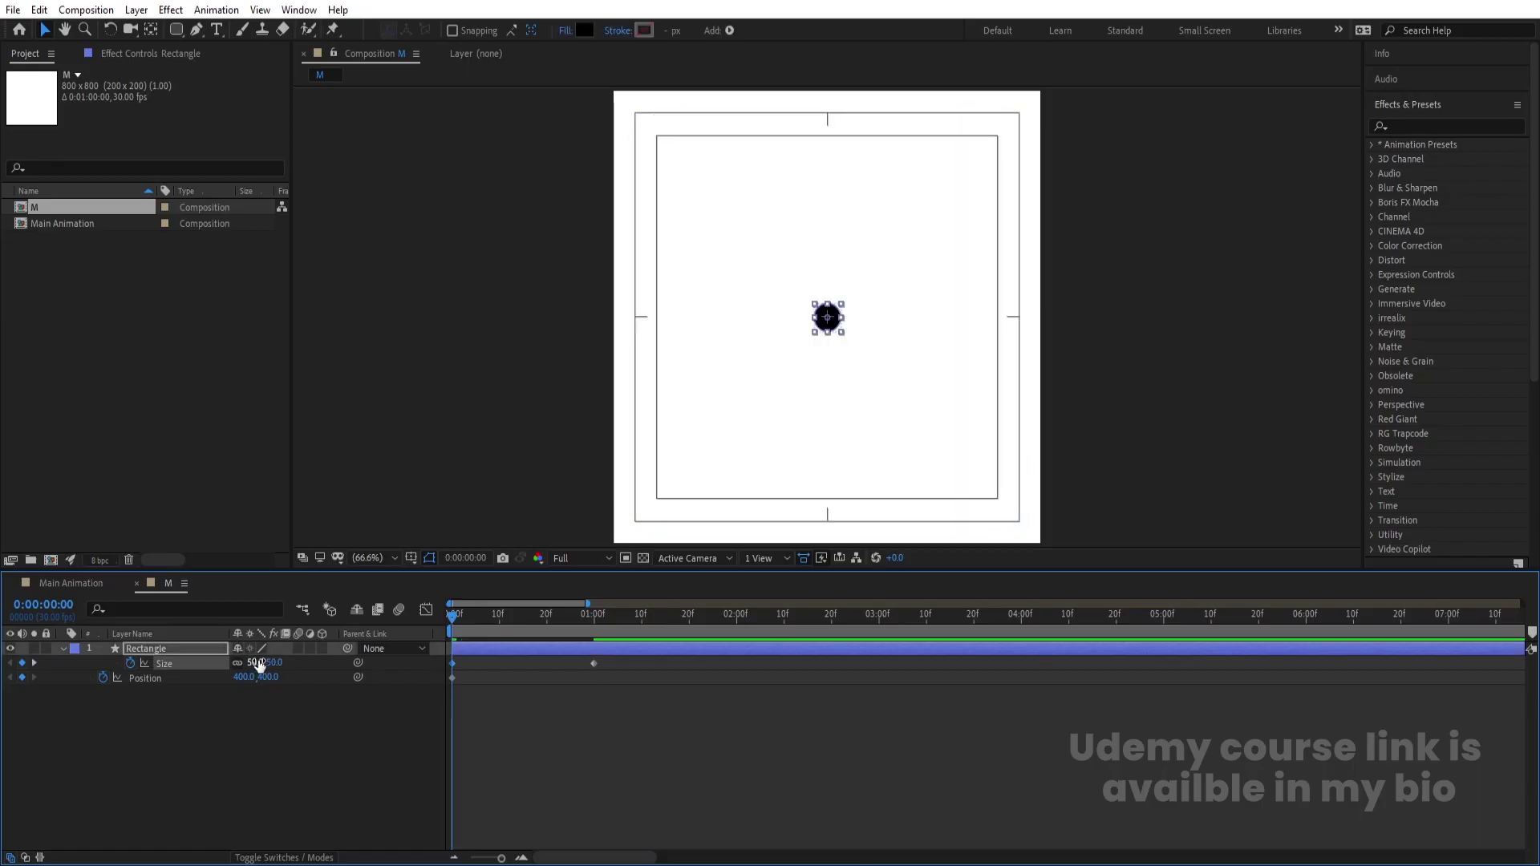
pyautogui.click(300, 754)
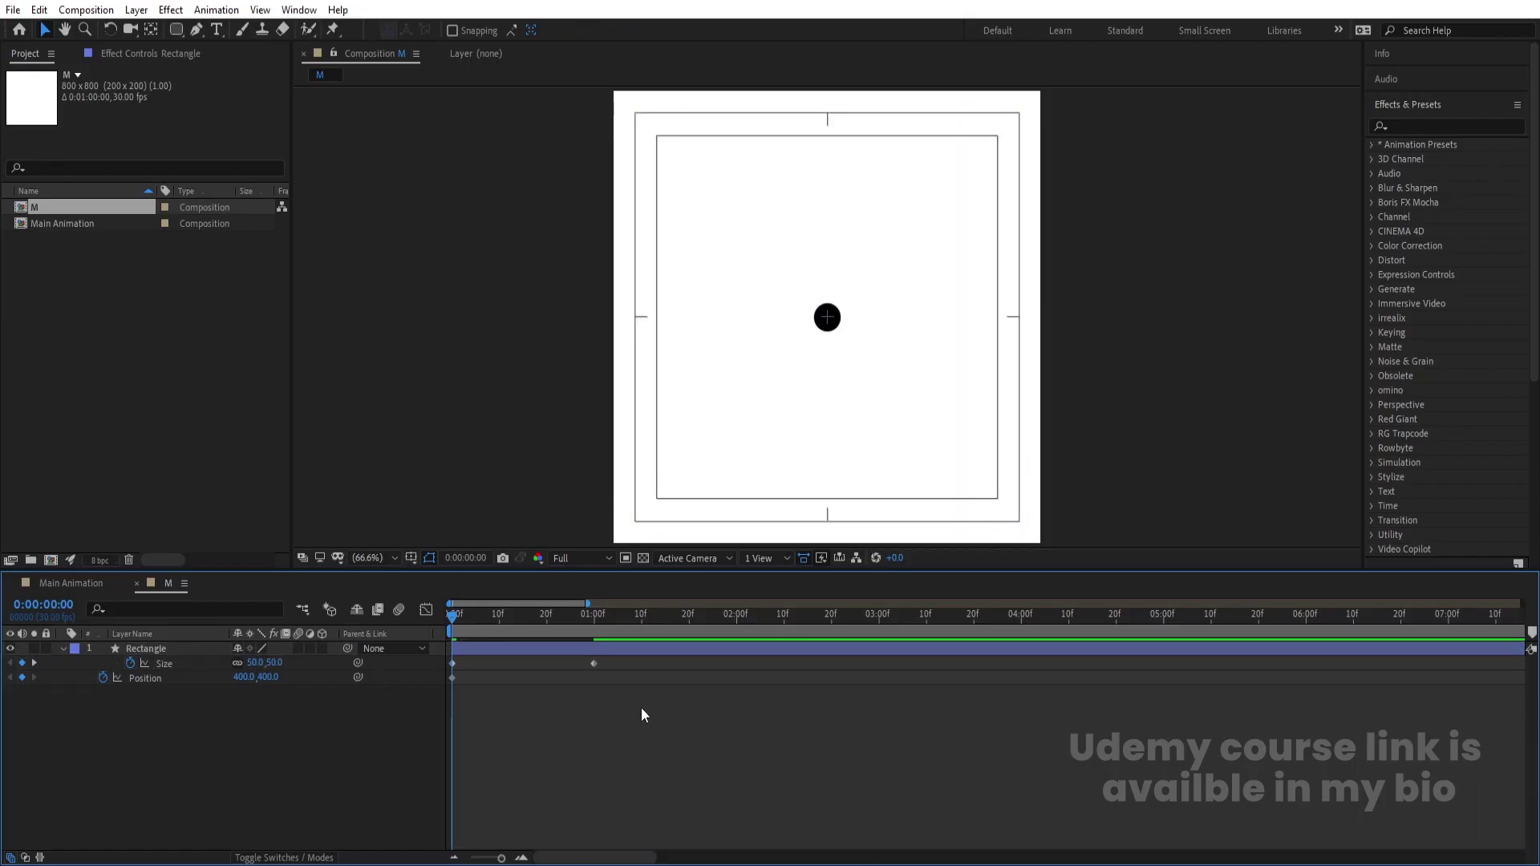
# Apply Easy Ease to all the size and position keyframes of the Rectangle layer and preview the animation
pyautogui.moveTo(650, 700); pyautogui.dragTo(393, 595)
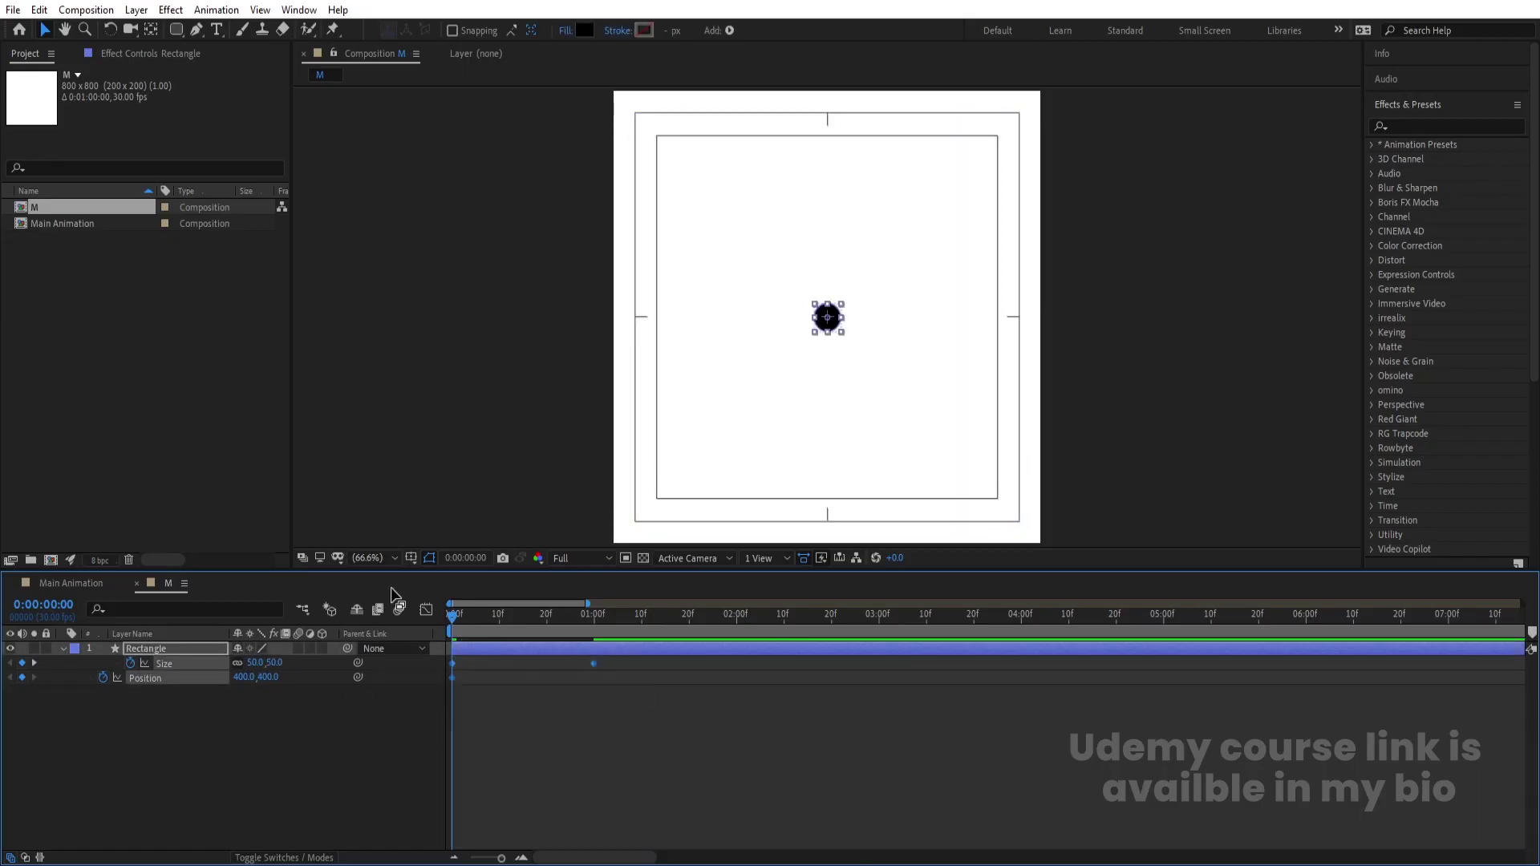
pyautogui.press('space')
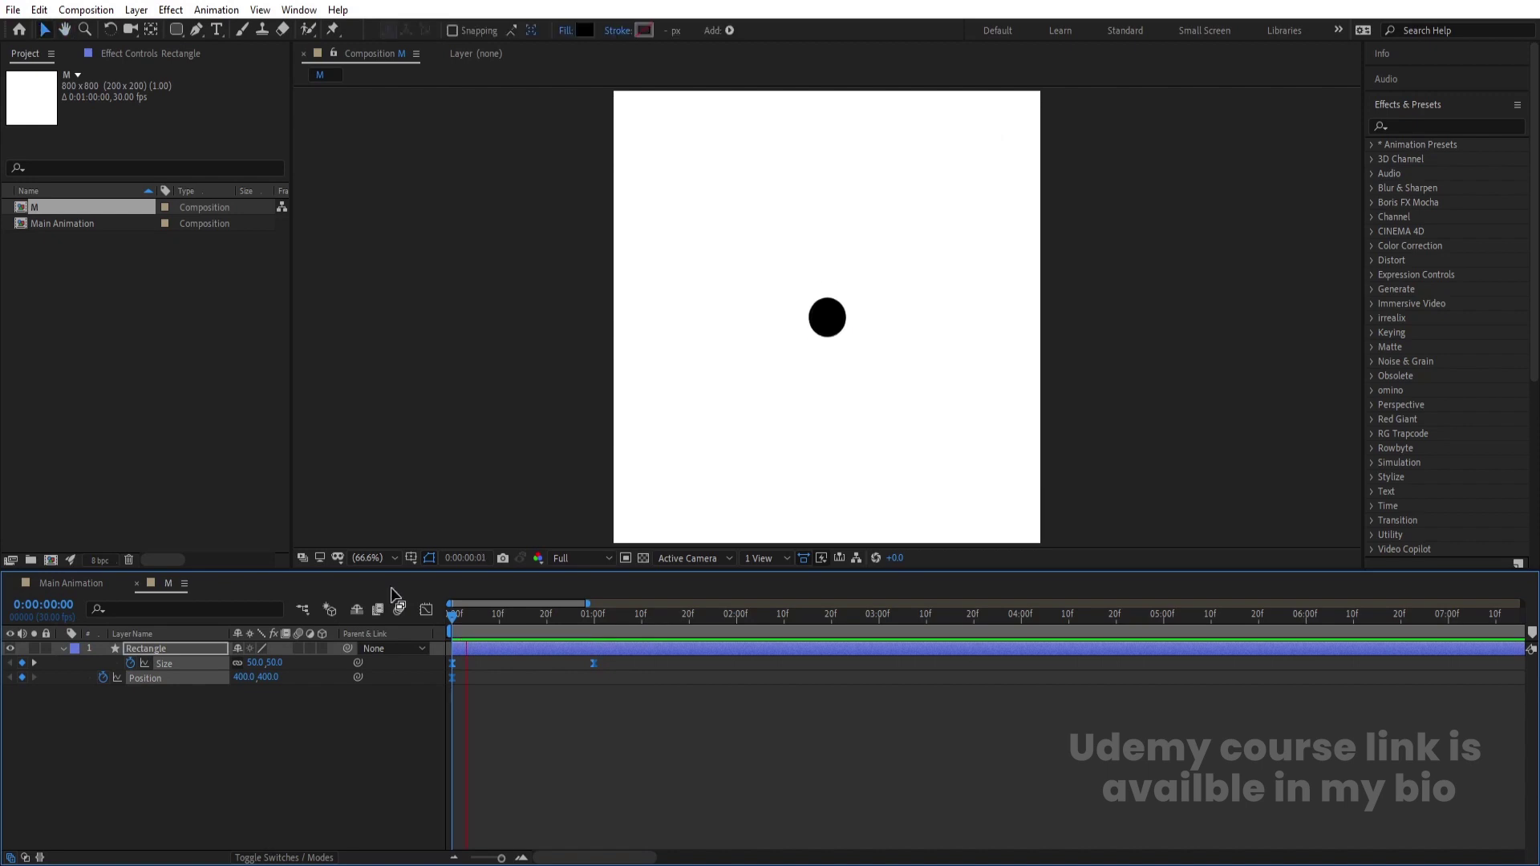
# At the one-second mark, add a text layer reading M in white Poppins SemiBold inside the black rectangle
pyautogui.click(608, 703)
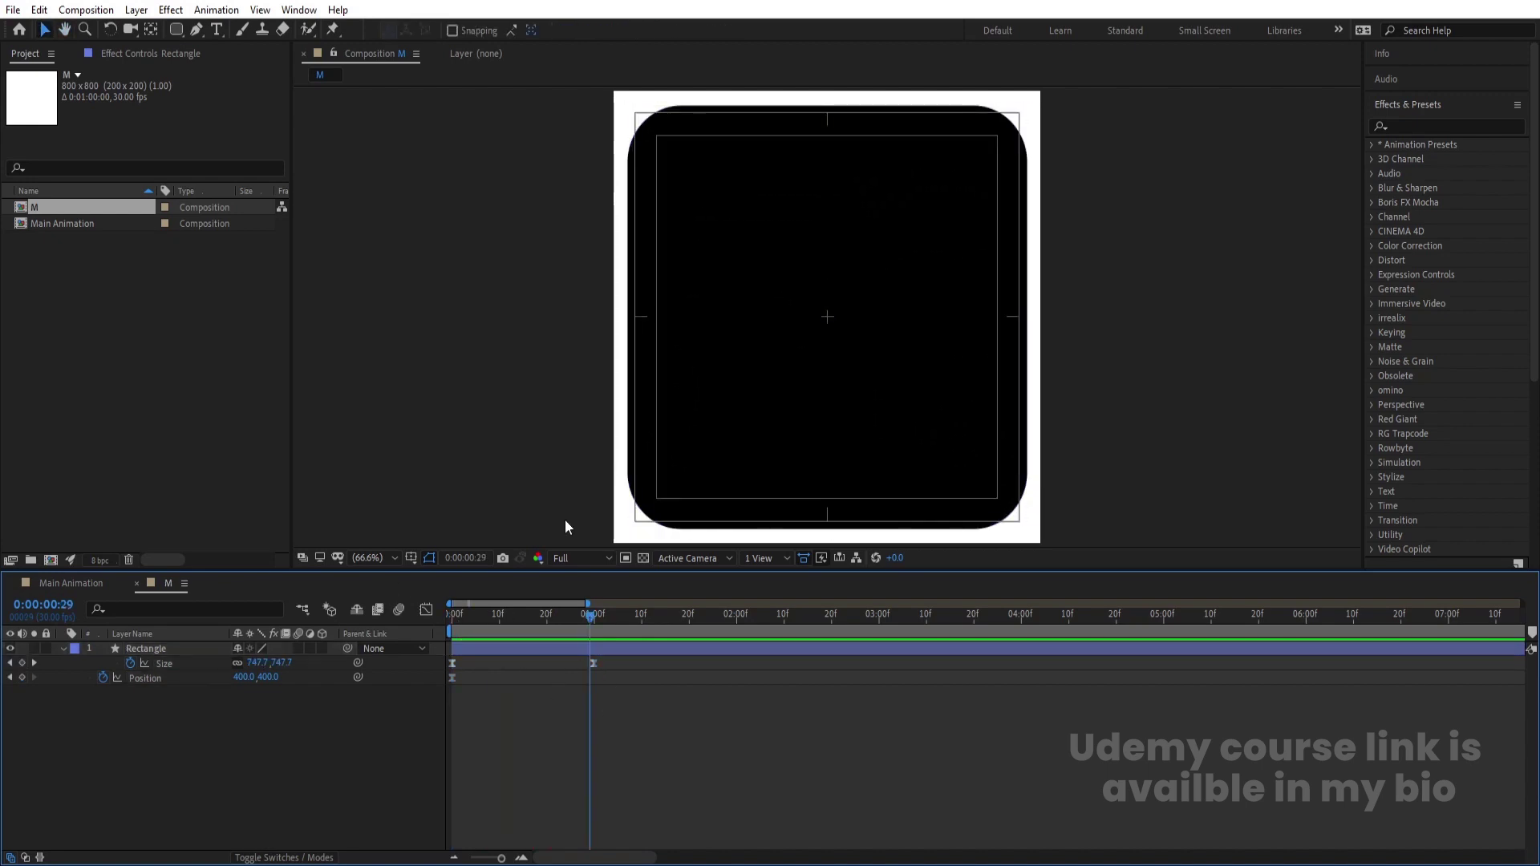
pyautogui.press('pagedown')
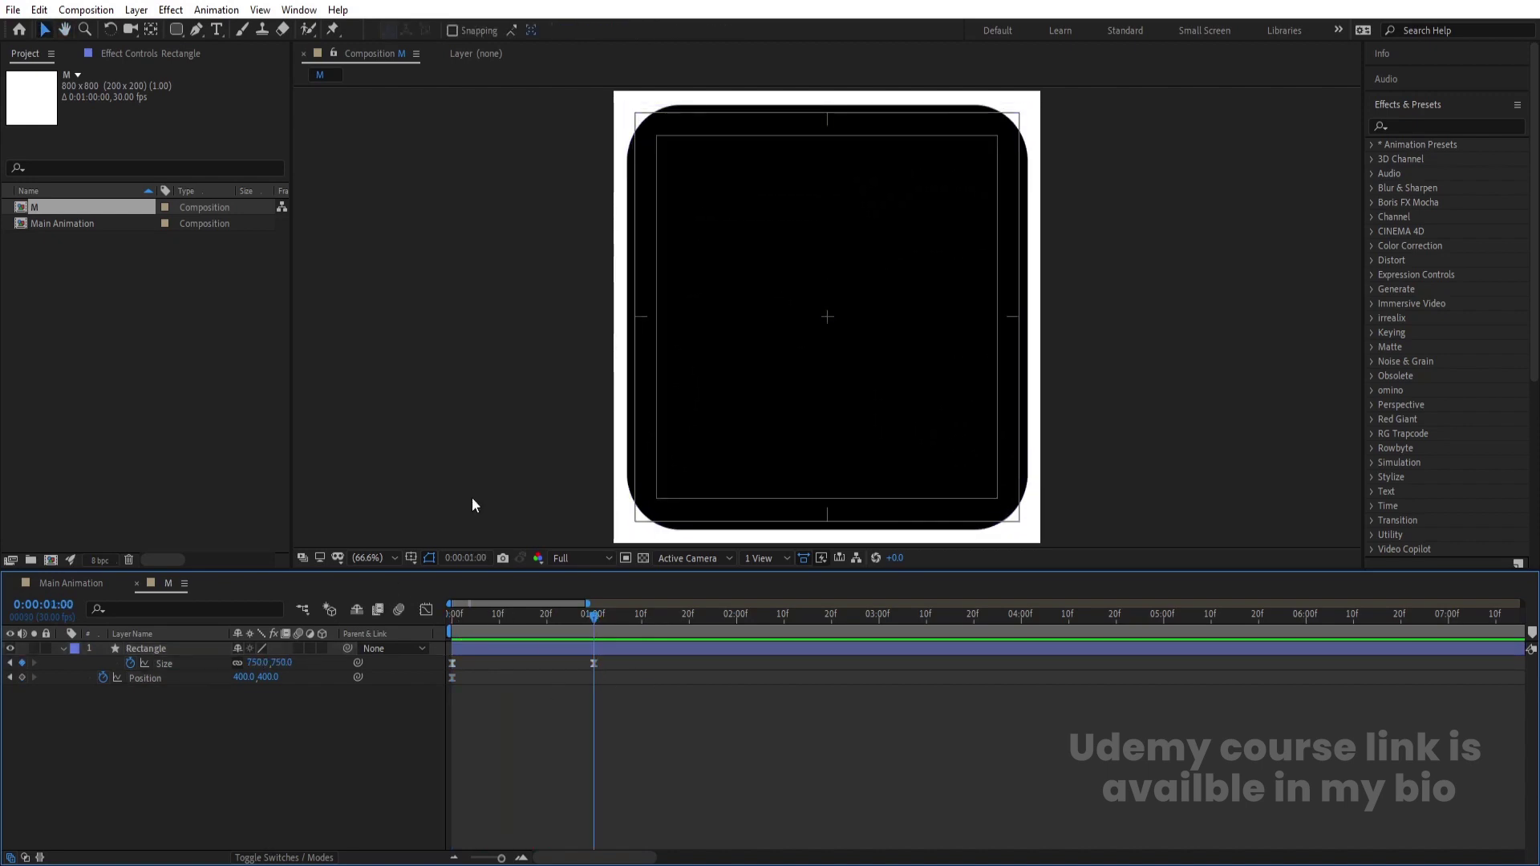
pyautogui.click(218, 29)
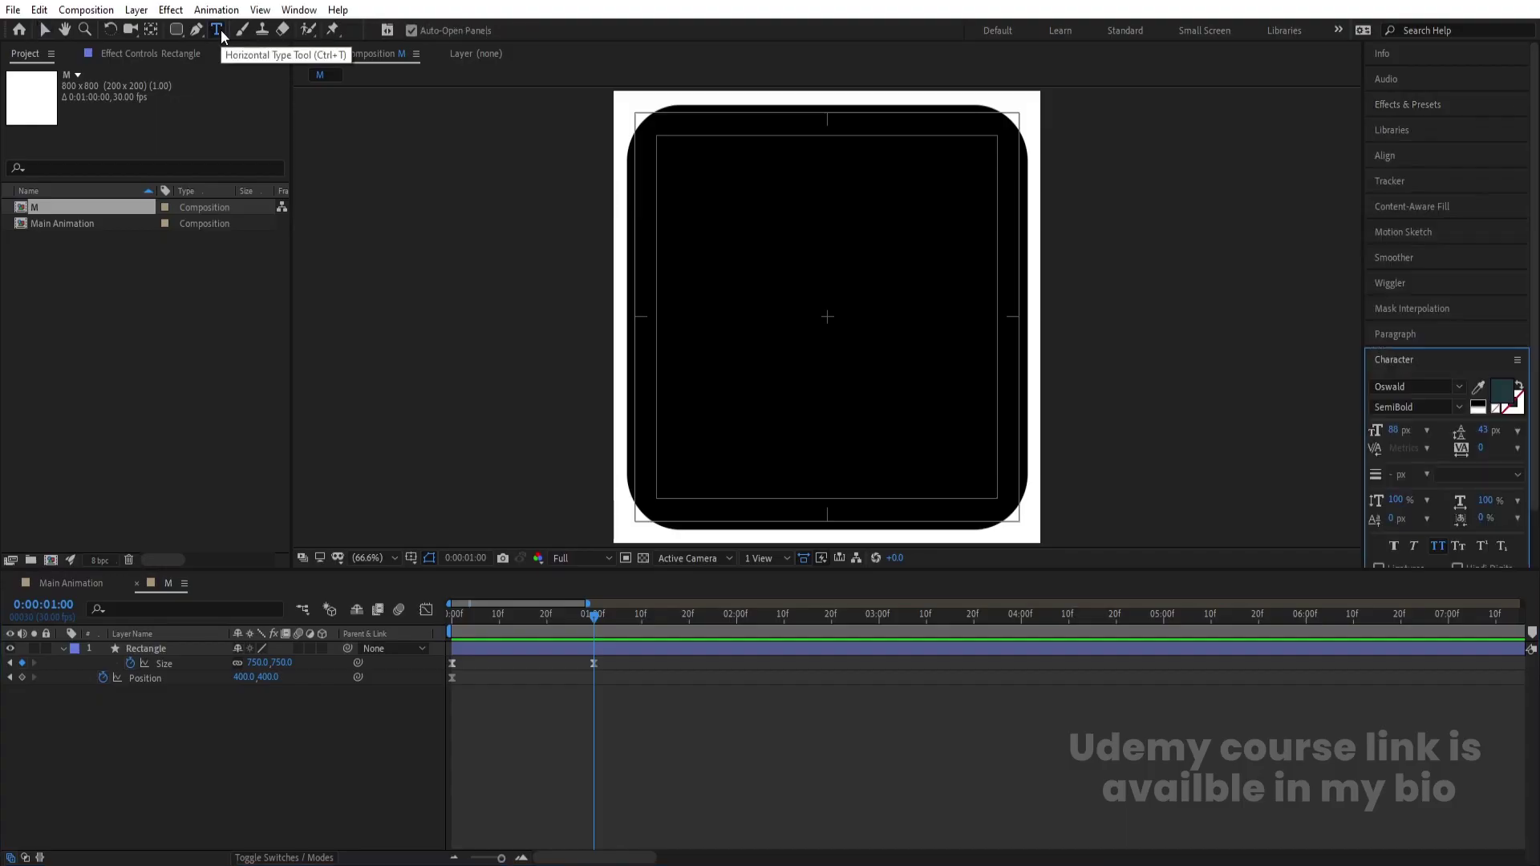
pyautogui.click(1479, 404)
pyautogui.click(1427, 387)
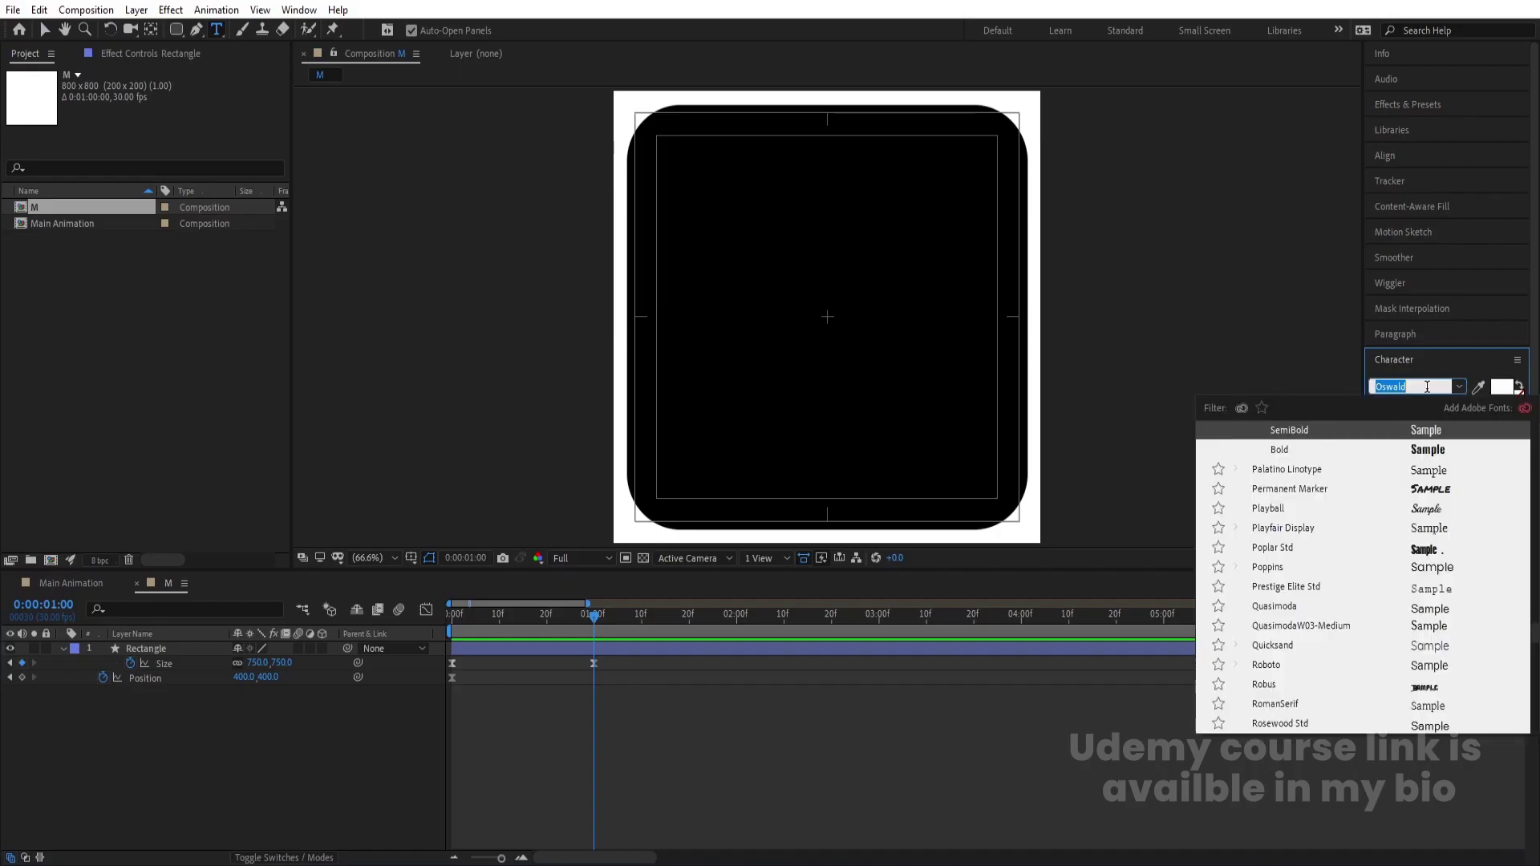
pyautogui.write('Pop')
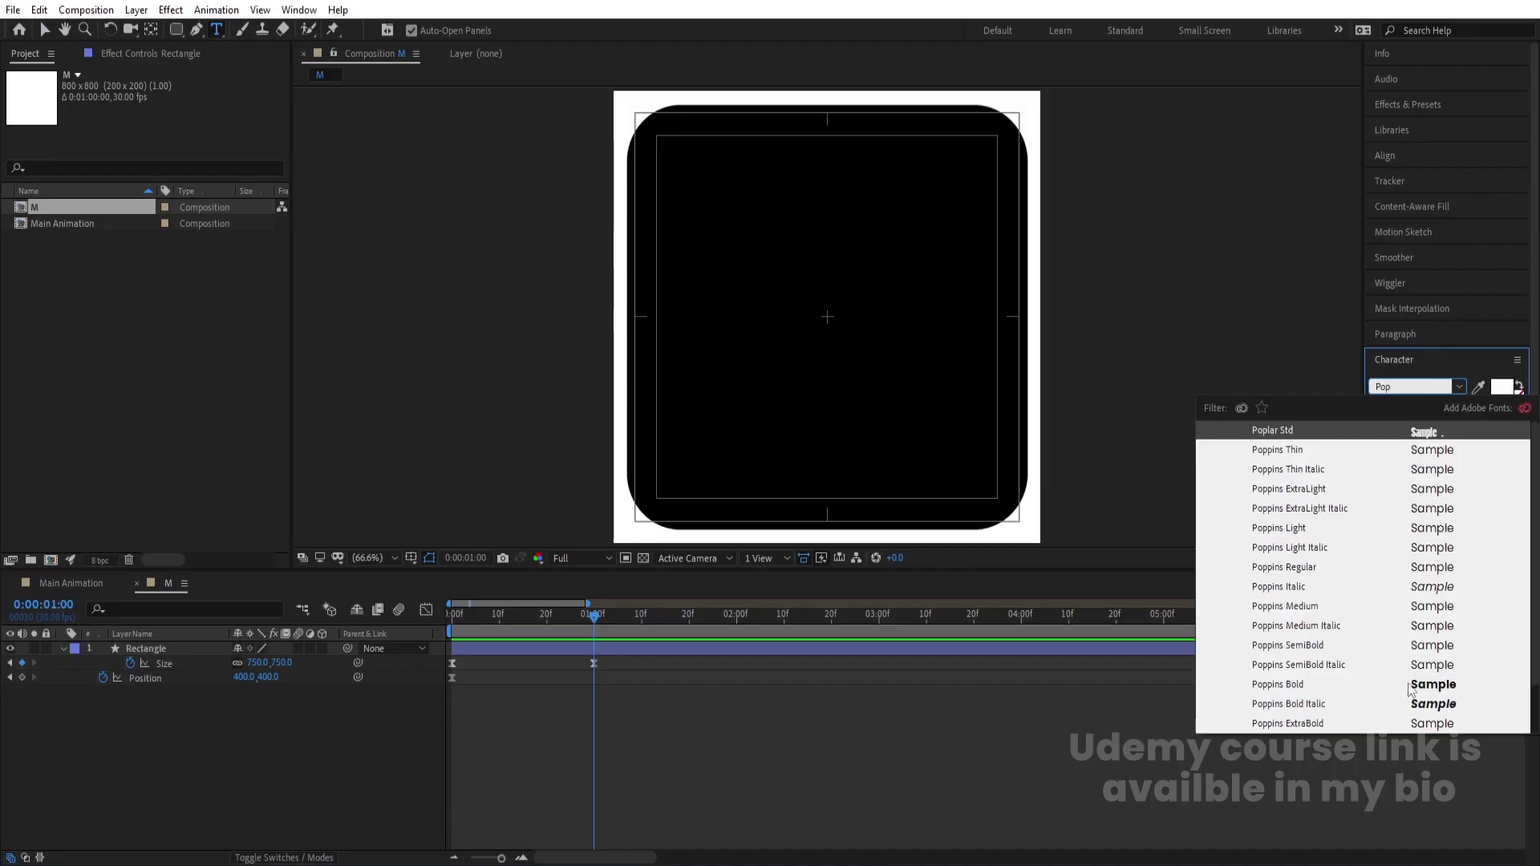
pyautogui.click(1429, 647)
pyautogui.click(746, 397)
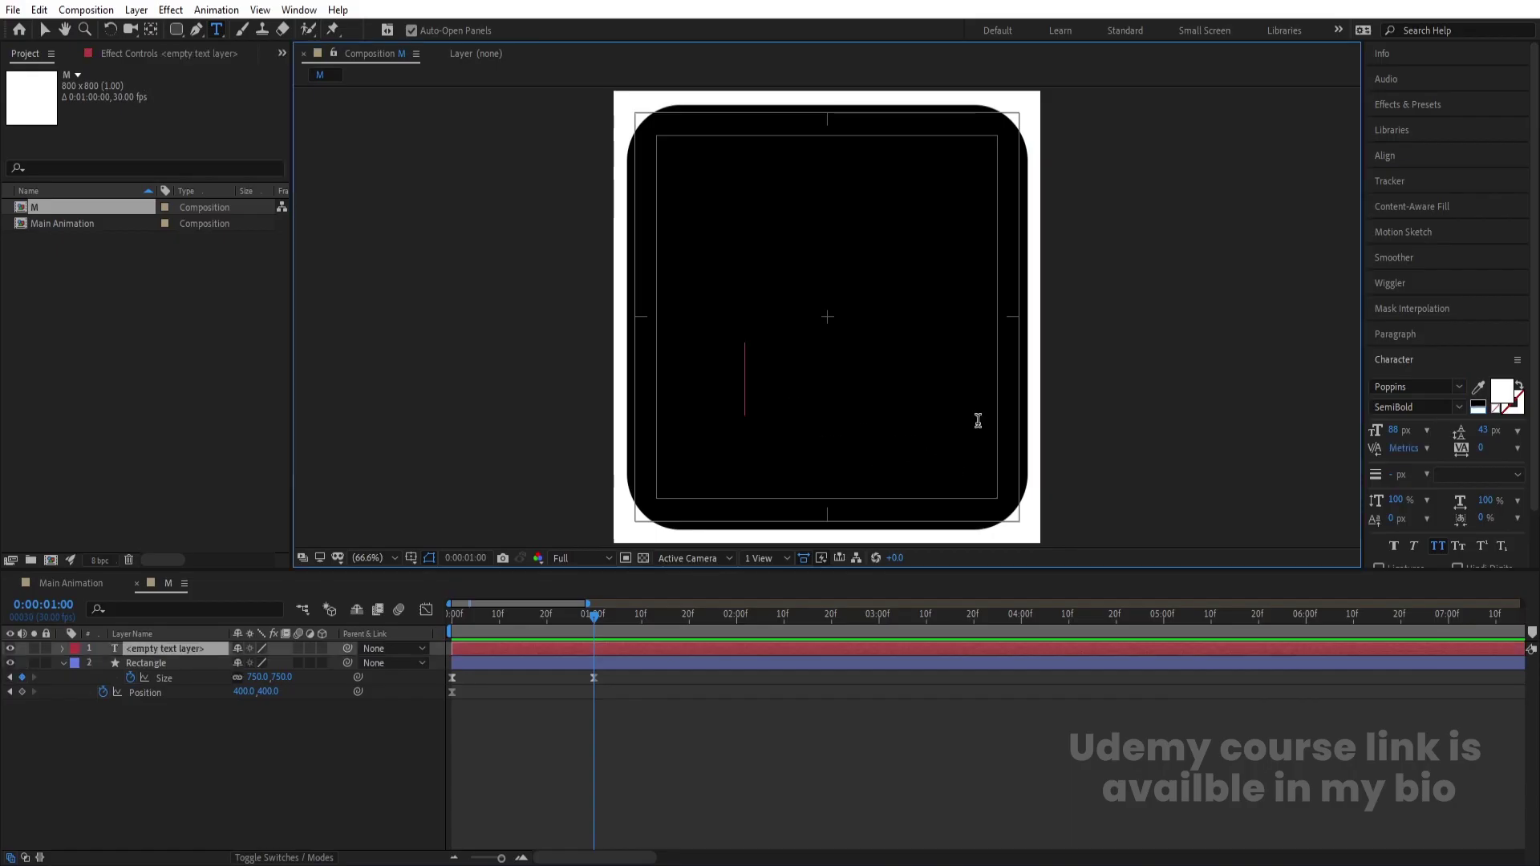
pyautogui.write('M')
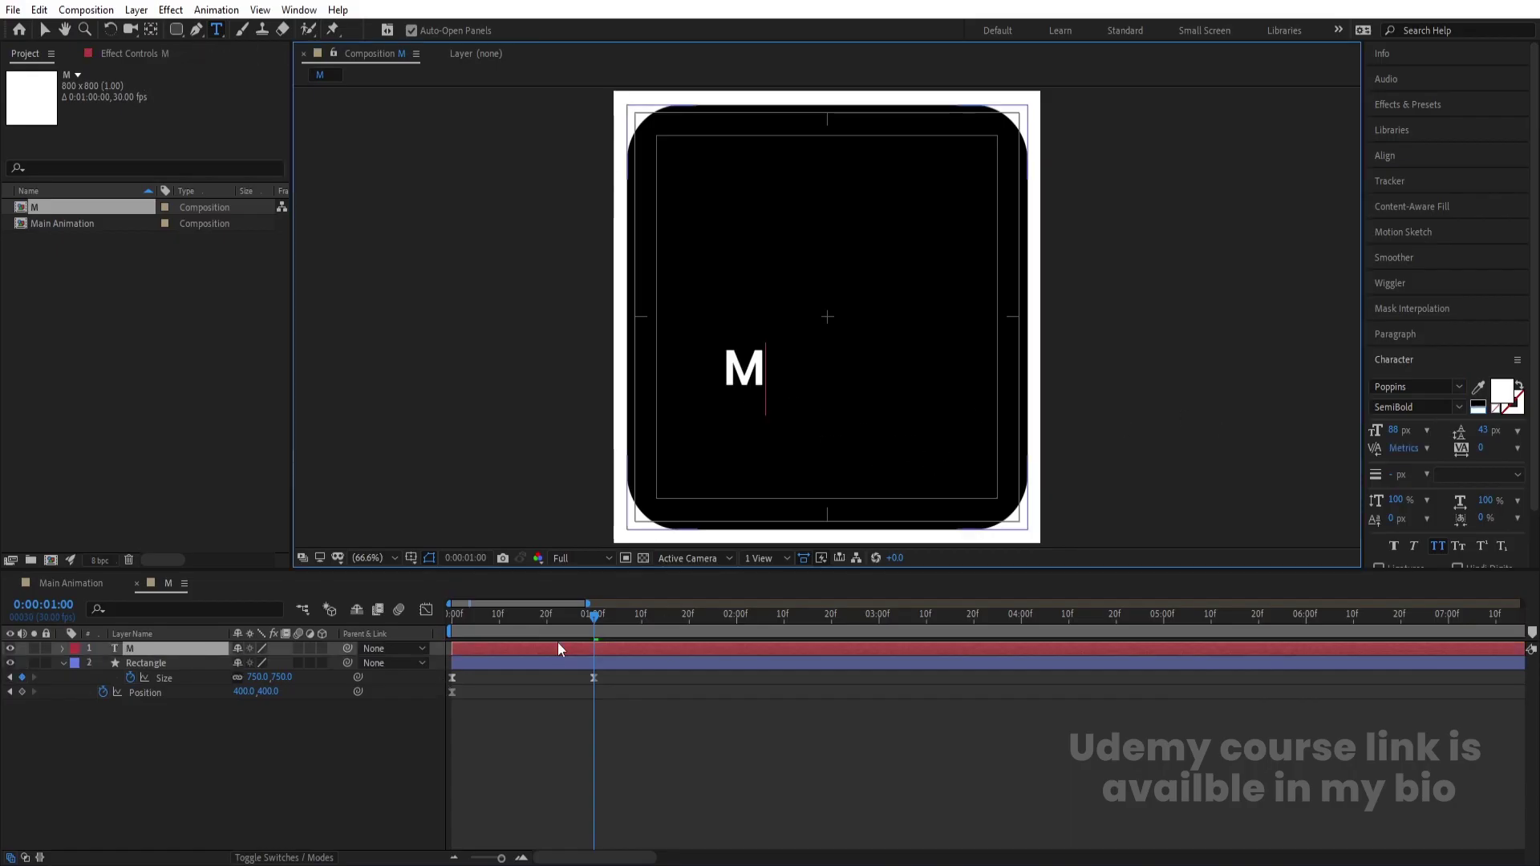
# Change the font style of the M text to Light
pyautogui.hotkey('ctrl', 'a')
pyautogui.click(1462, 410)
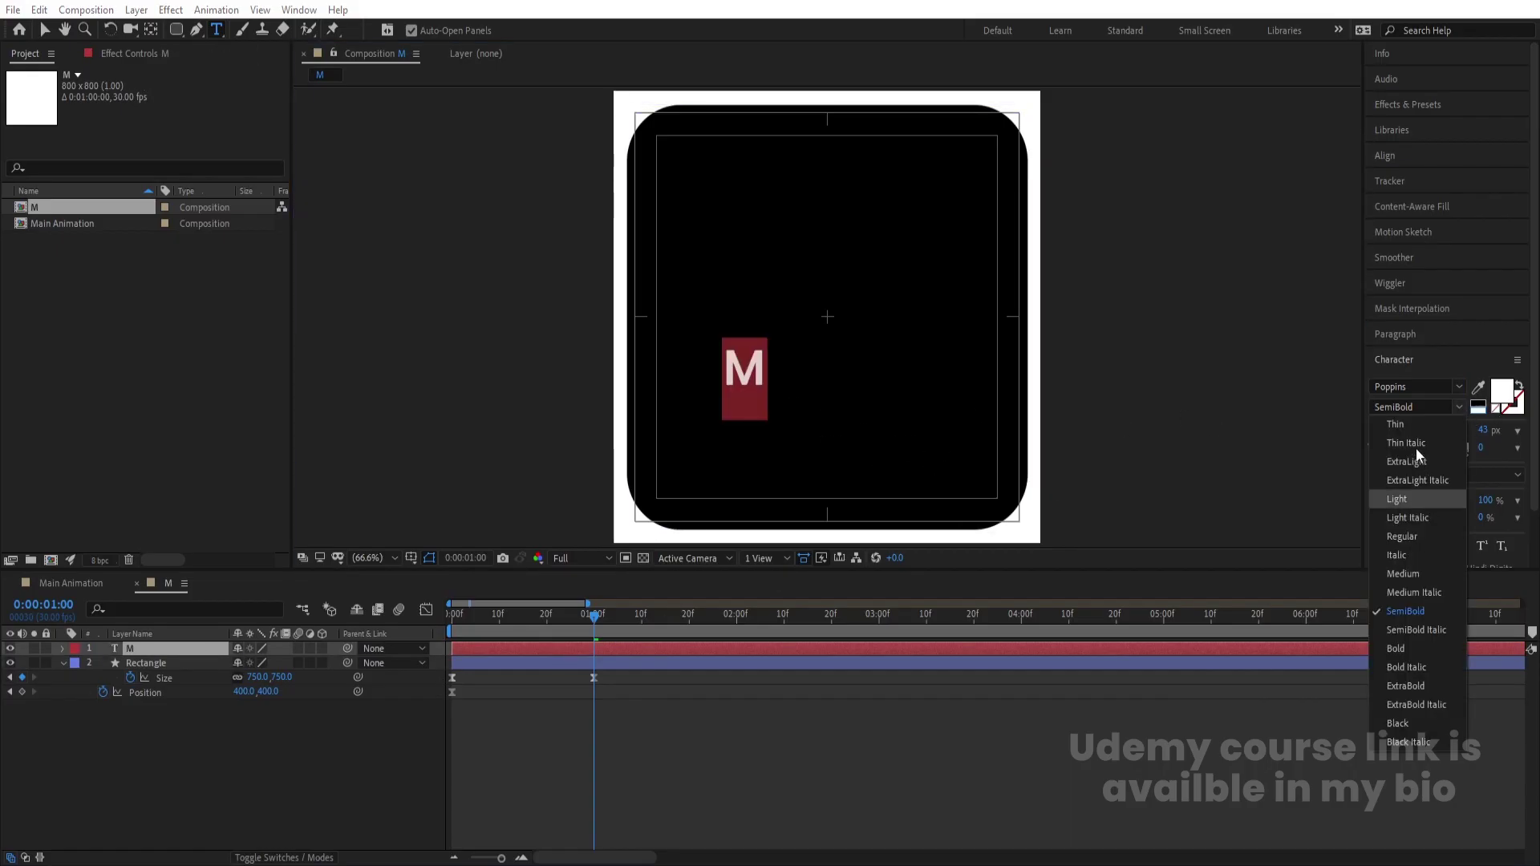
pyautogui.click(1403, 500)
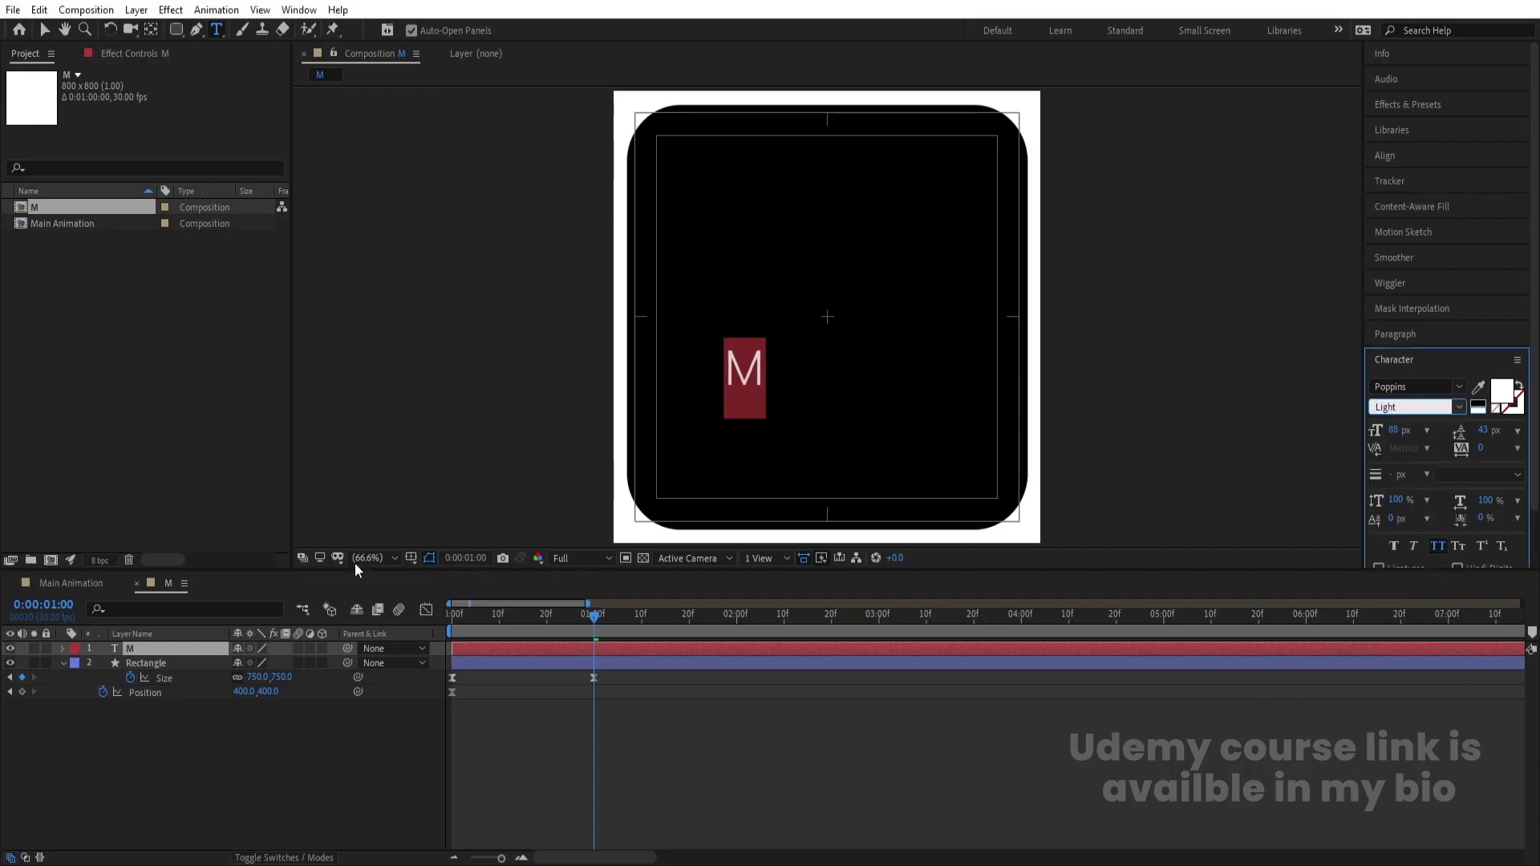
pyautogui.click(215, 789)
# Centre the M layer's anchor point on the letter and align the layer to the composition's horizontal and vertical centre
pyautogui.click(147, 651)
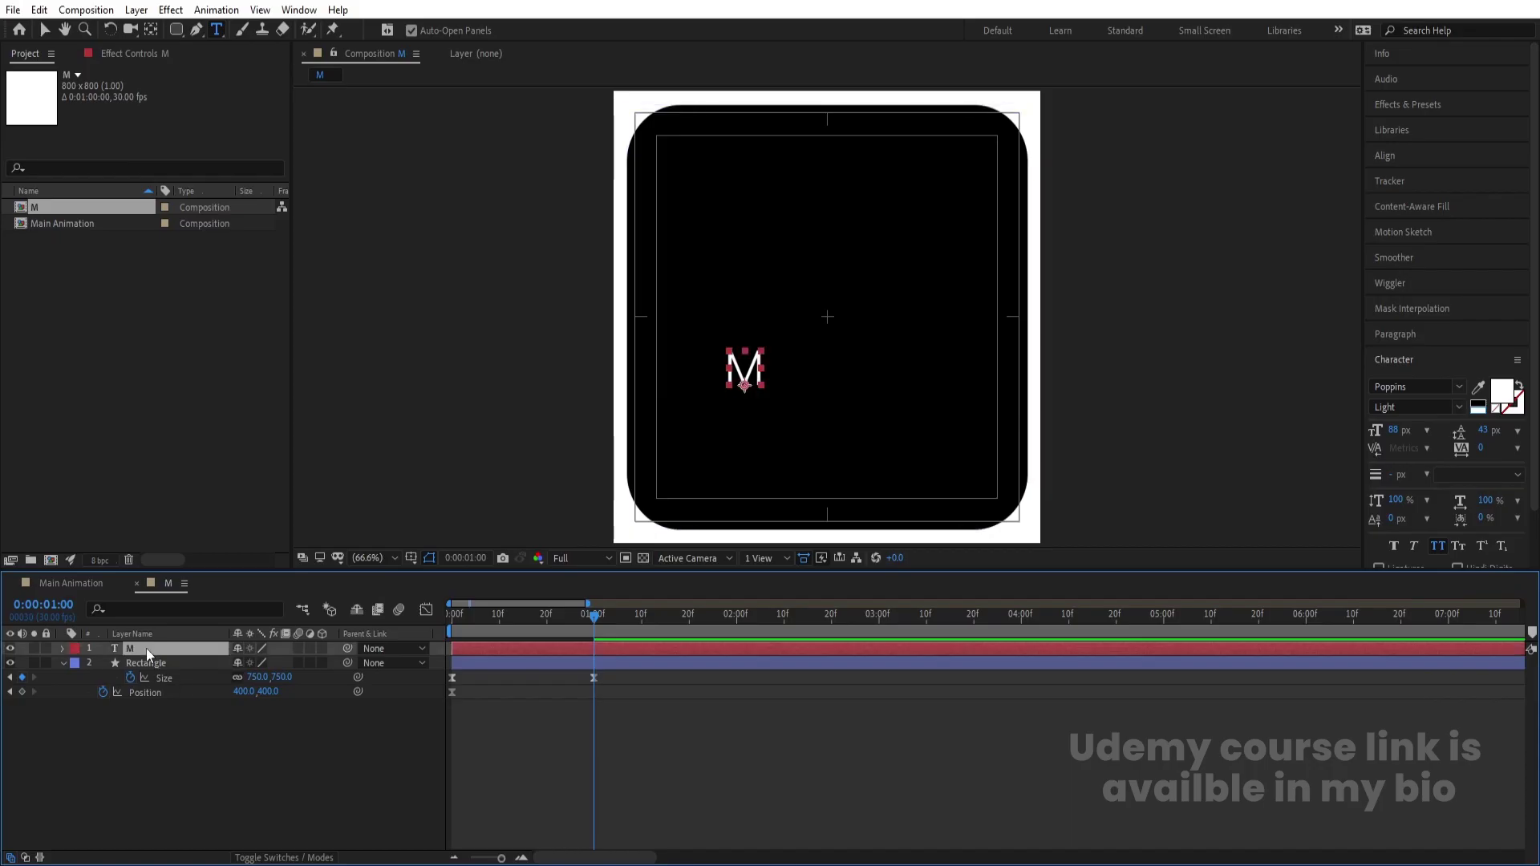
pyautogui.hotkey('ctrl', 'alt', 'Home')
pyautogui.click(1374, 162)
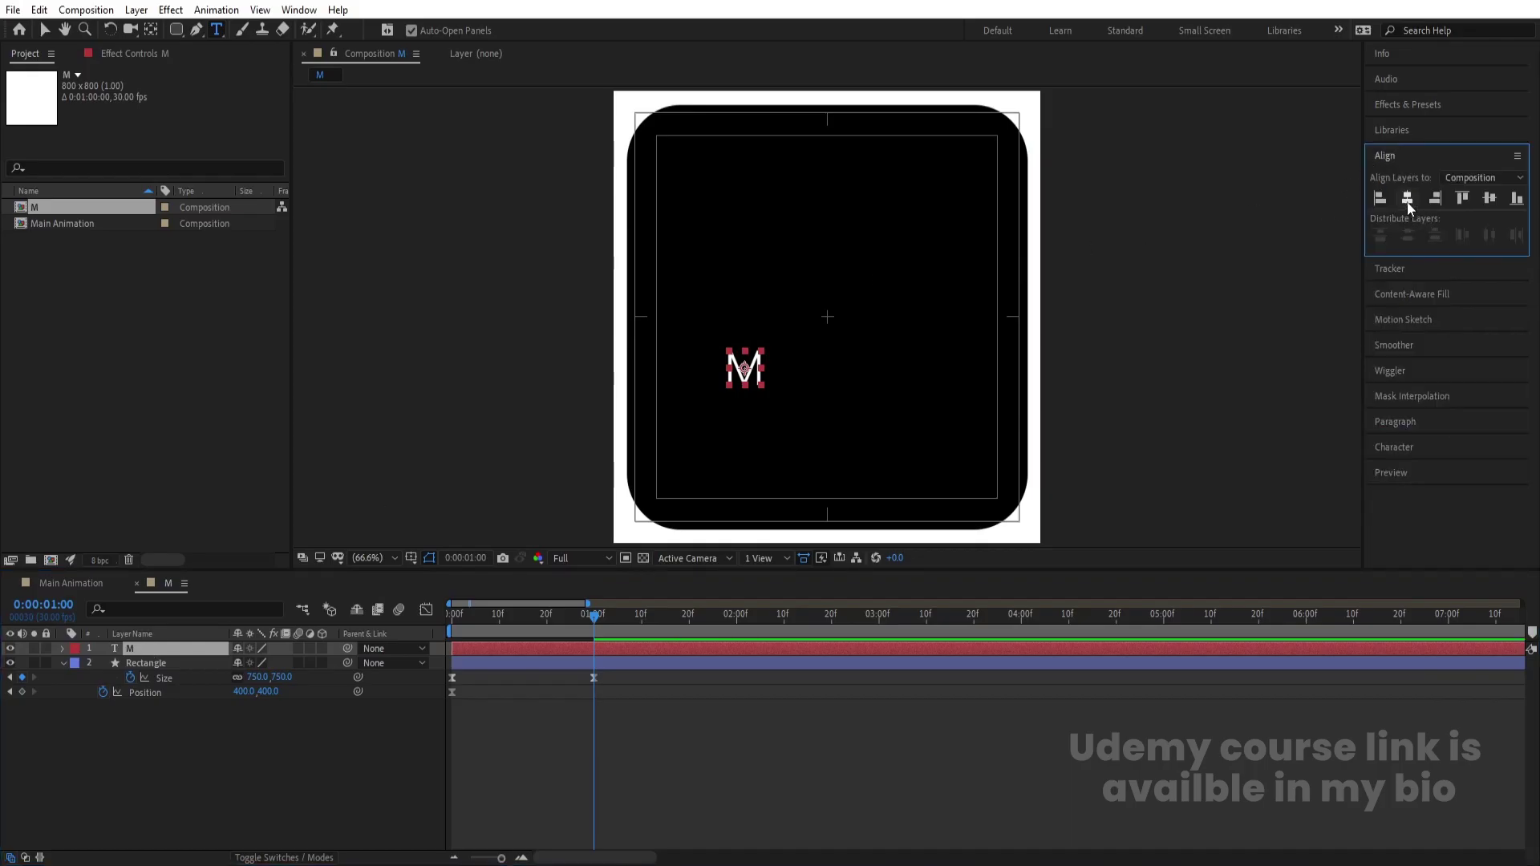
pyautogui.click(1408, 198)
pyautogui.click(1490, 198)
# Scale the M layer up to 761% and change its font style to Thin
pyautogui.press('s')
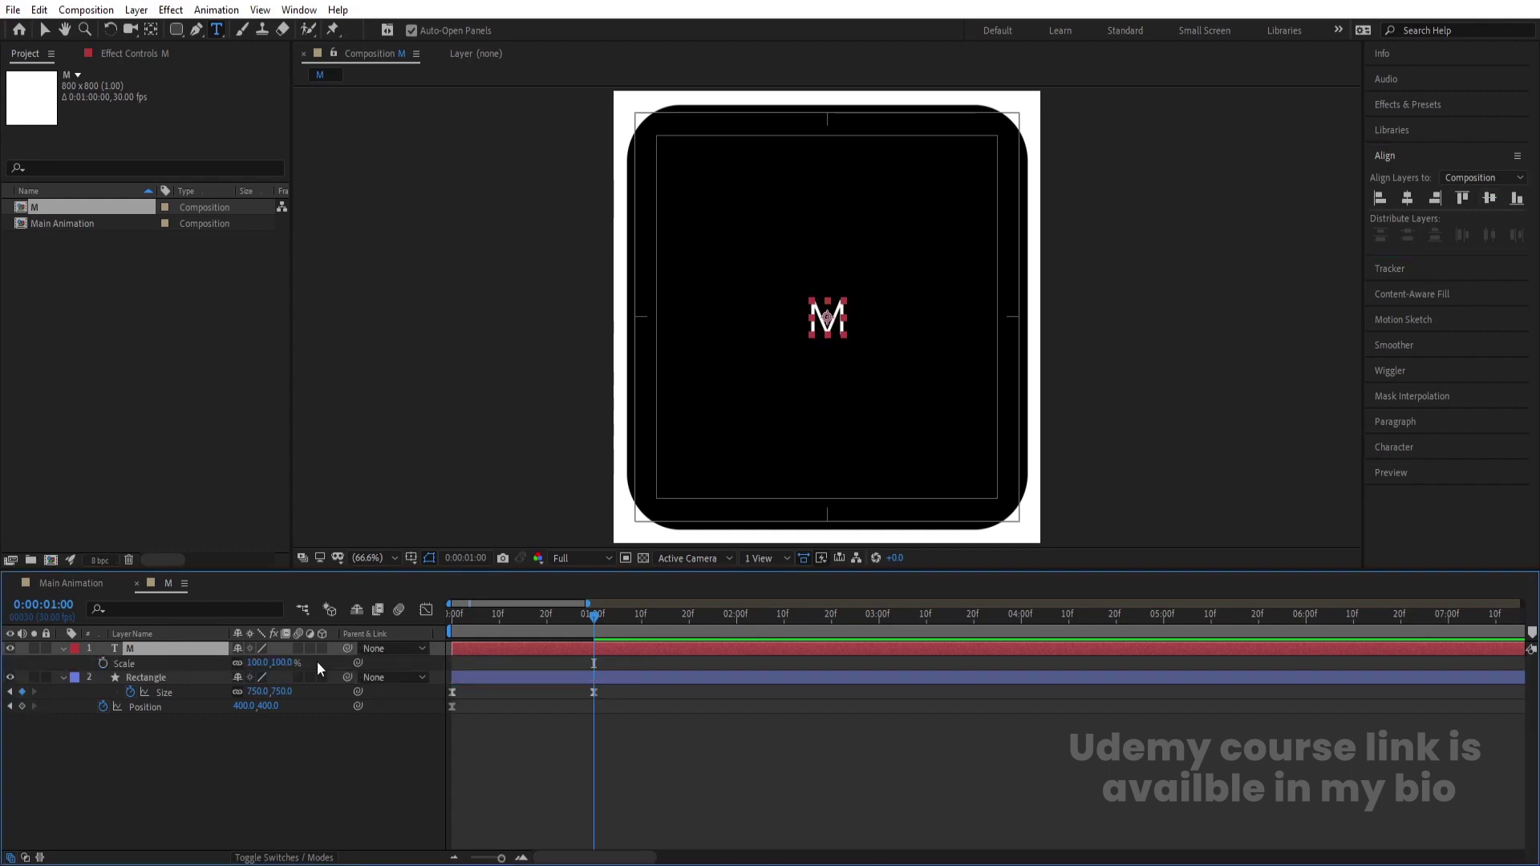
pyautogui.moveTo(265, 663); pyautogui.dragTo(616, 488)
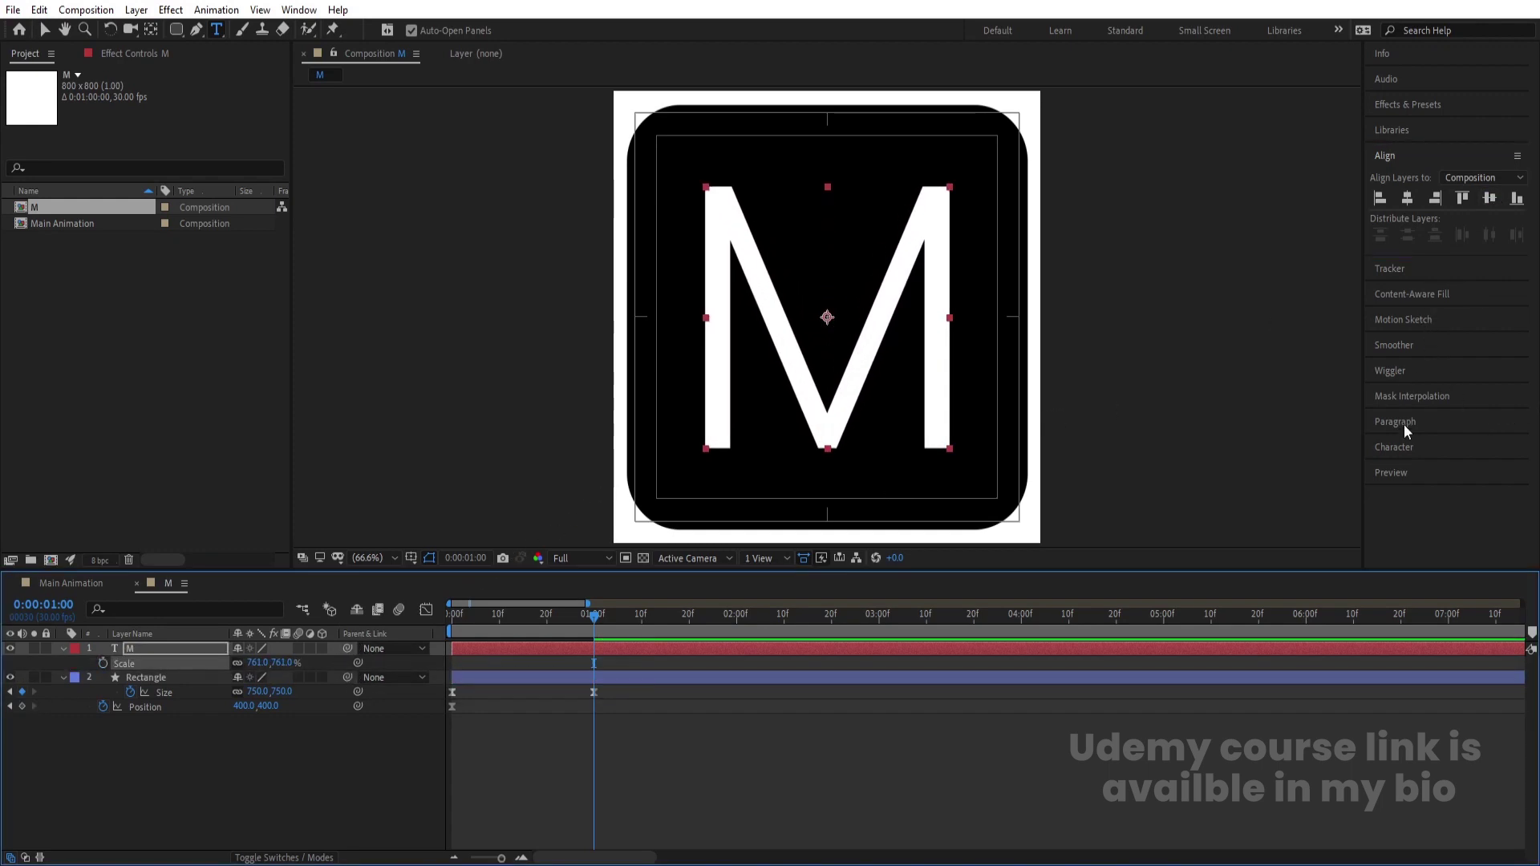
pyautogui.click(1395, 445)
pyautogui.click(1459, 406)
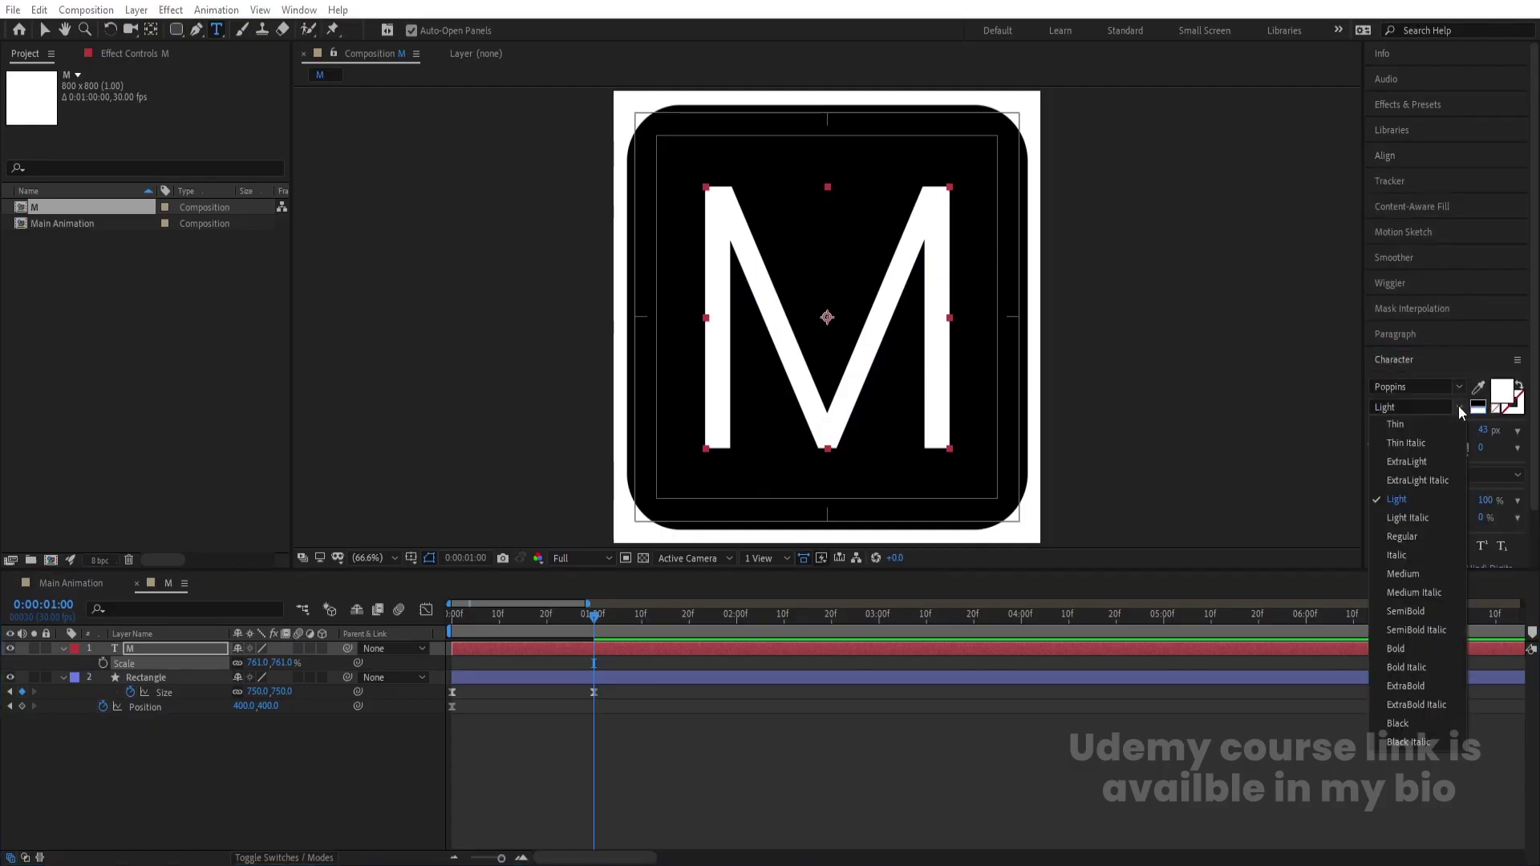
pyautogui.click(1413, 422)
pyautogui.click(349, 772)
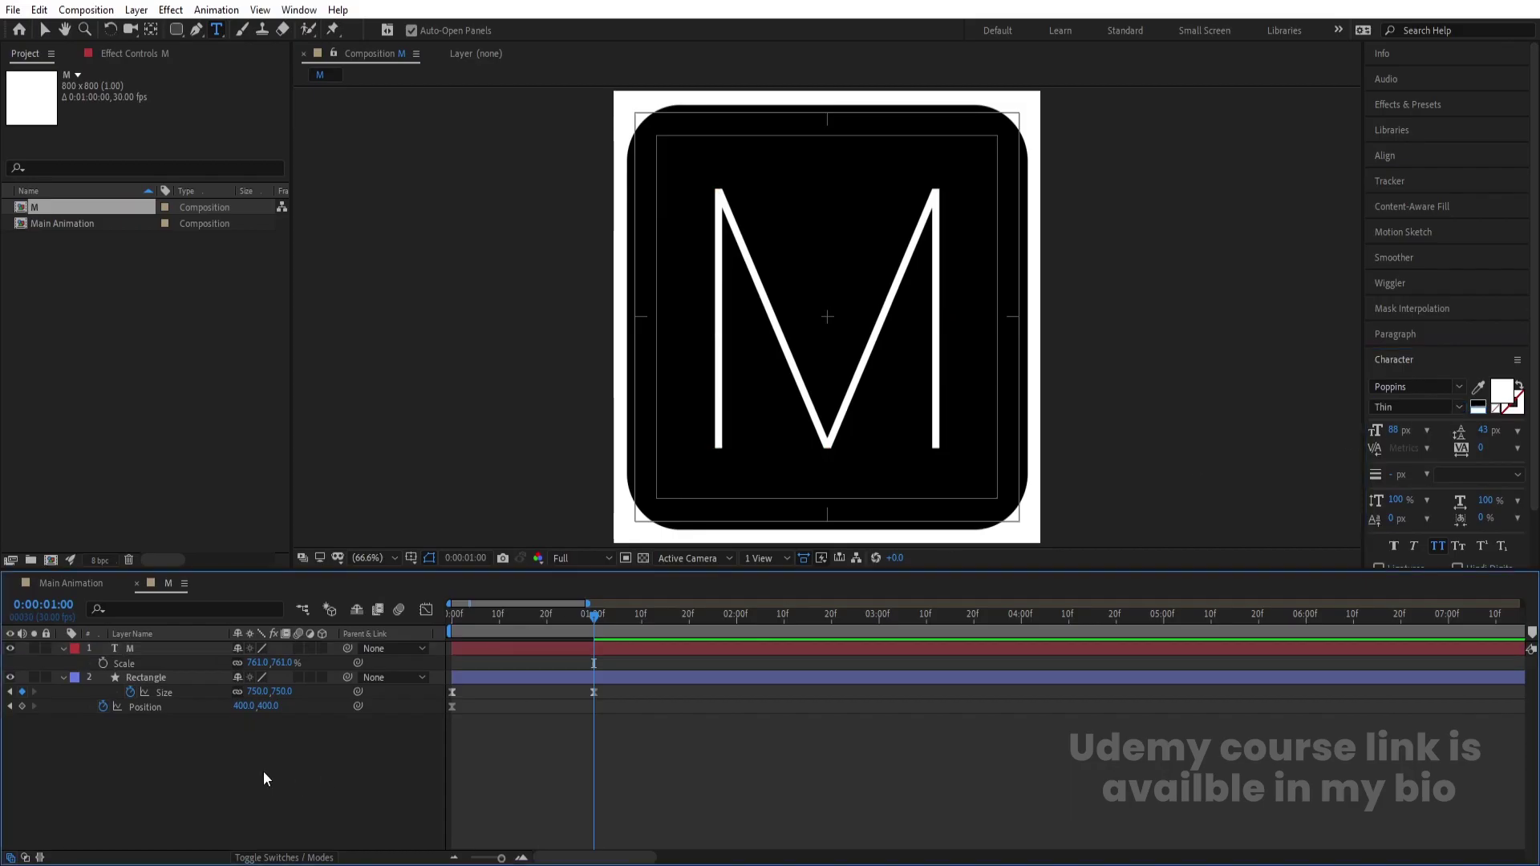
# Align the enlarged thin M to the centre of the composition again
pyautogui.click(151, 637)
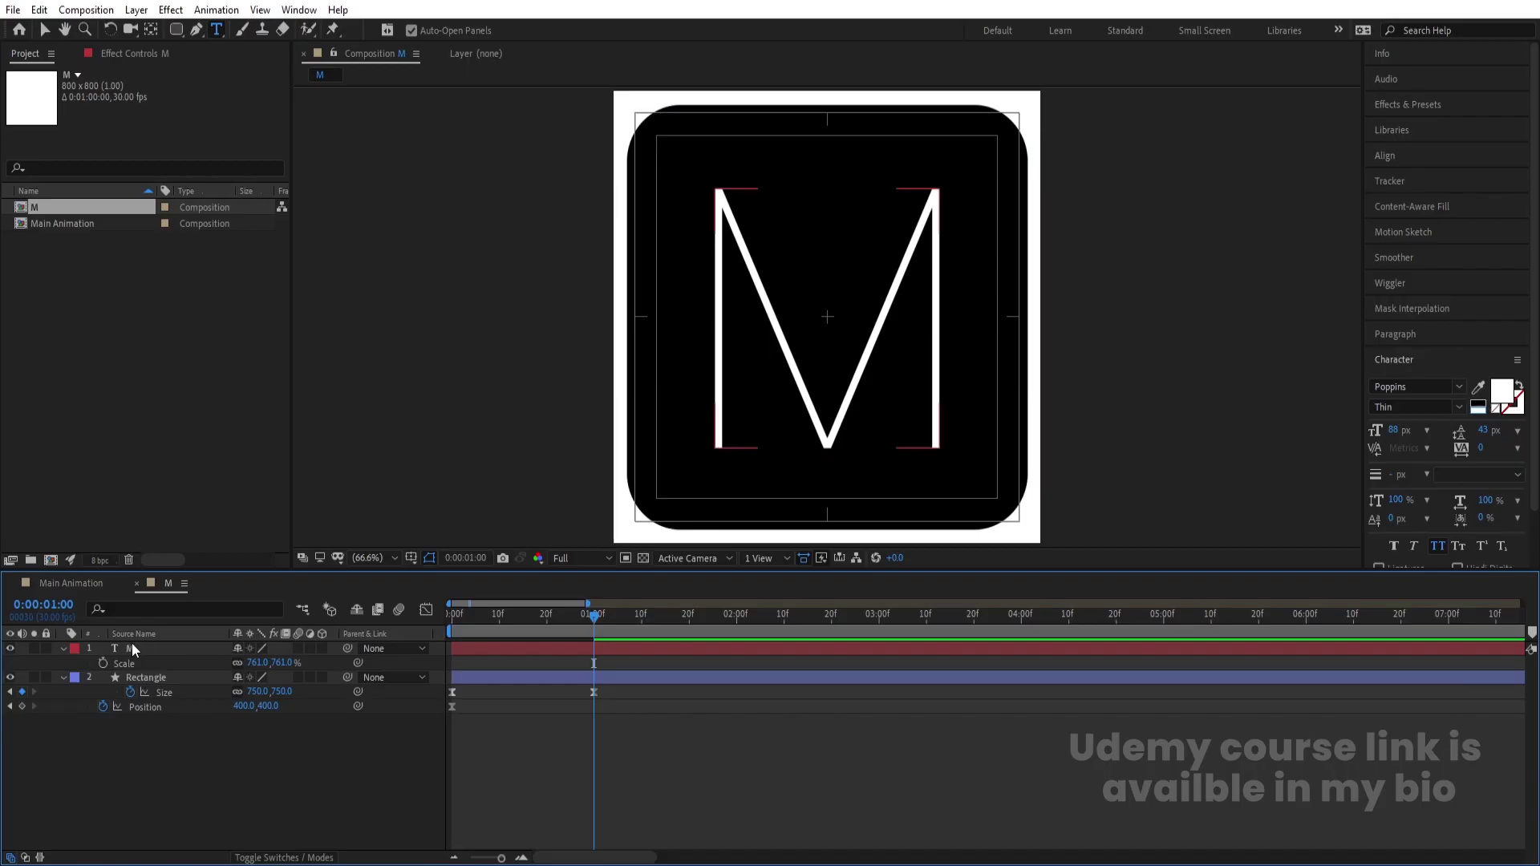
pyautogui.click(134, 649)
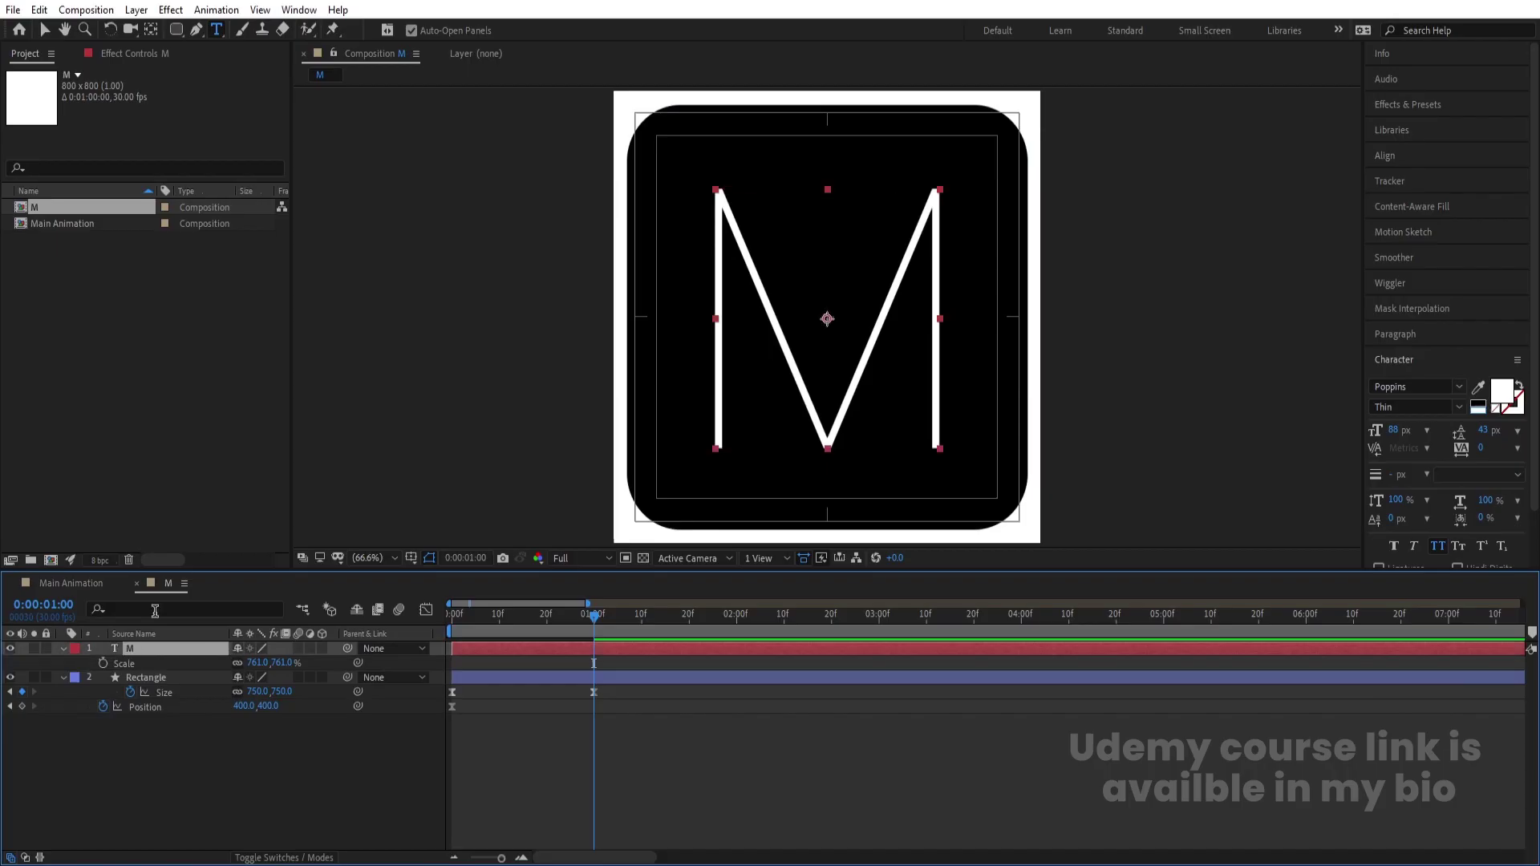
pyautogui.click(1394, 156)
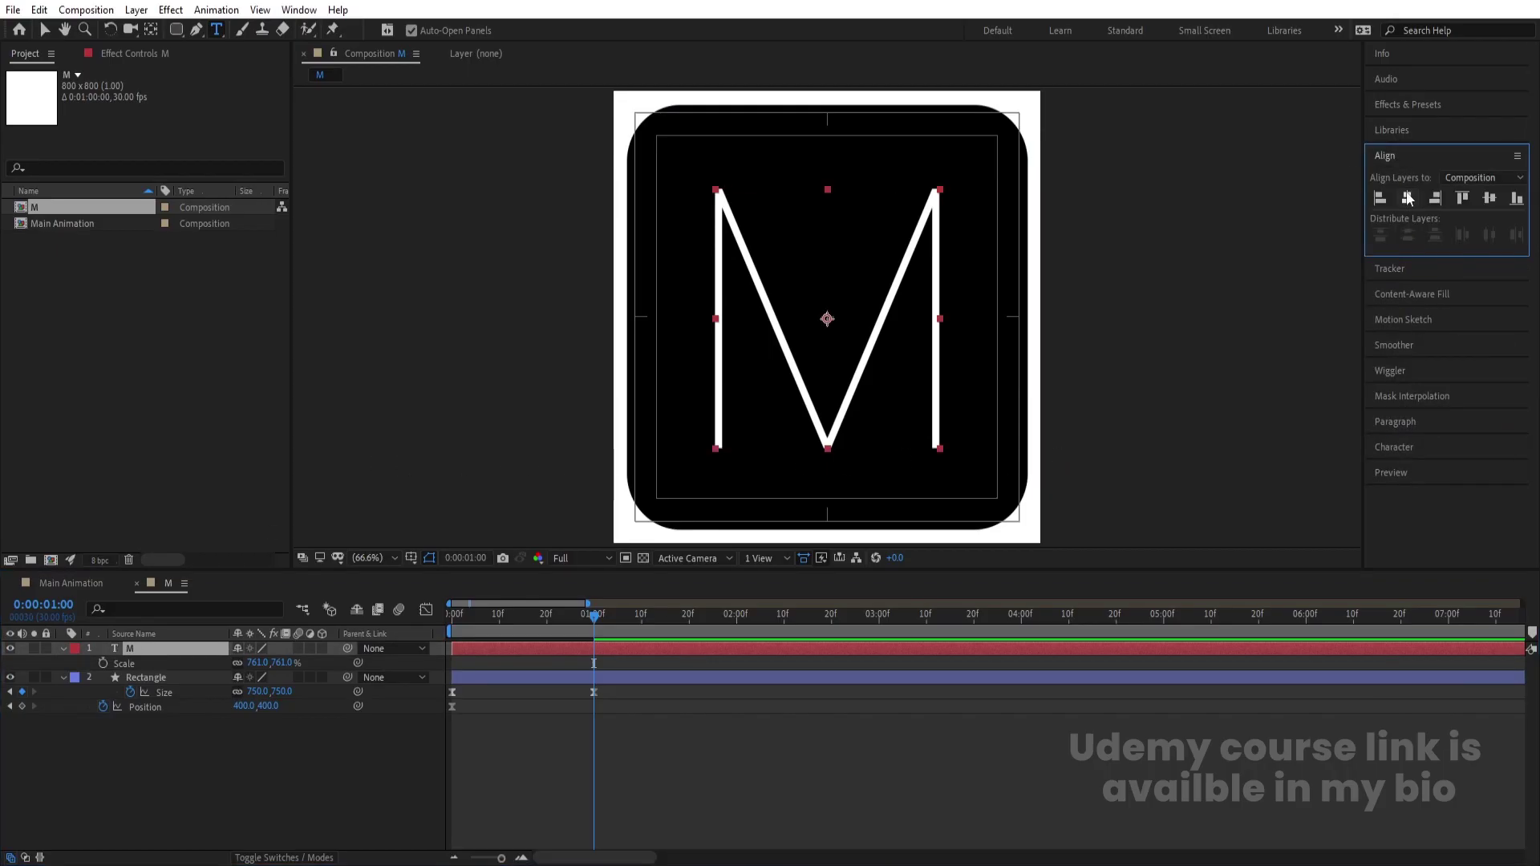
pyautogui.click(1490, 197)
pyautogui.click(244, 758)
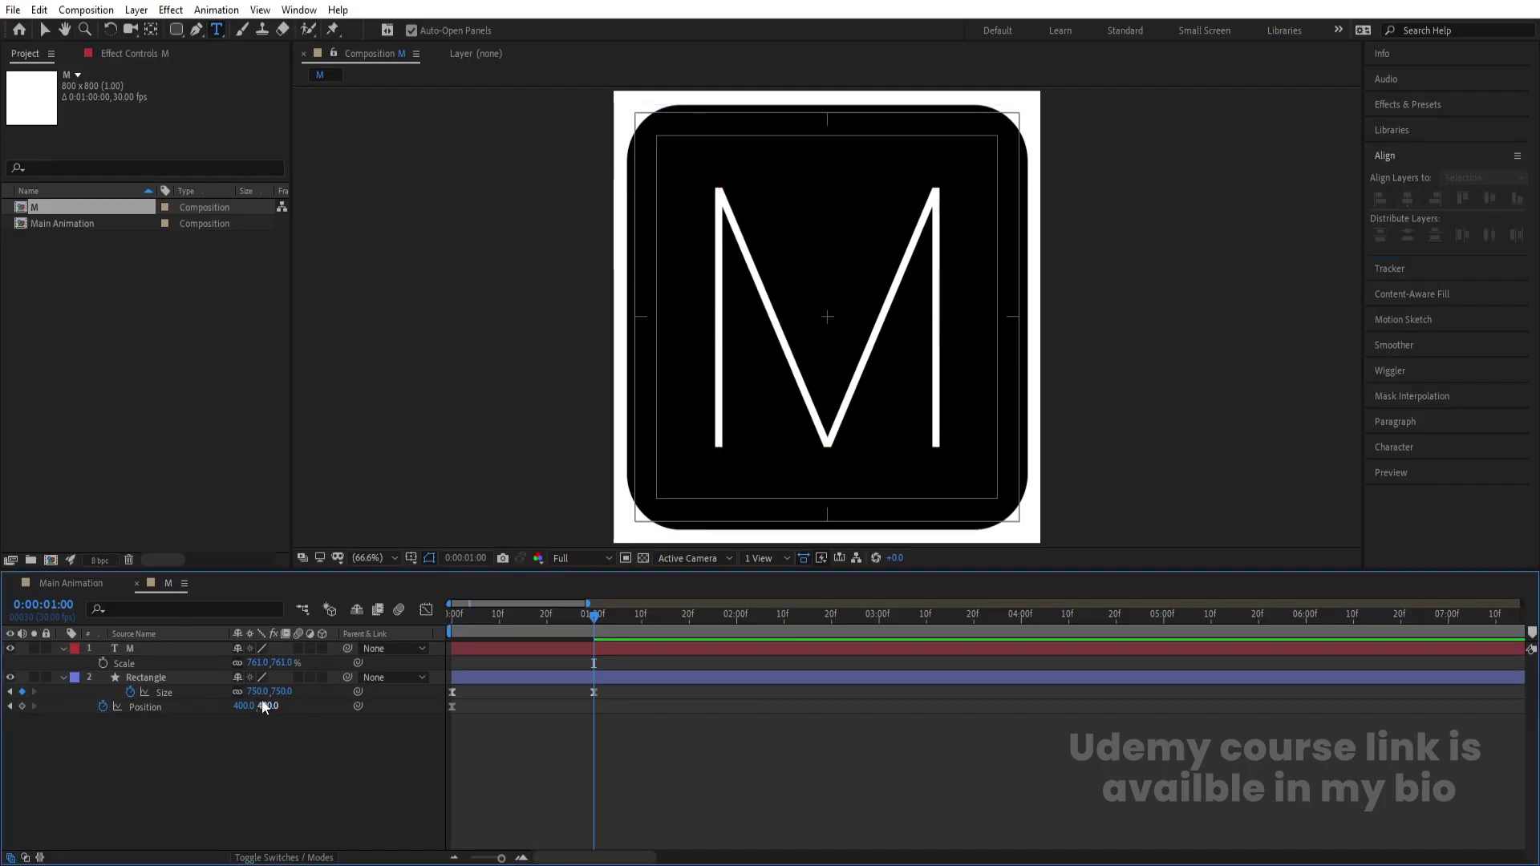
# Set the M layer's scale back to 100%
pyautogui.click(258, 663)
pyautogui.write('100')
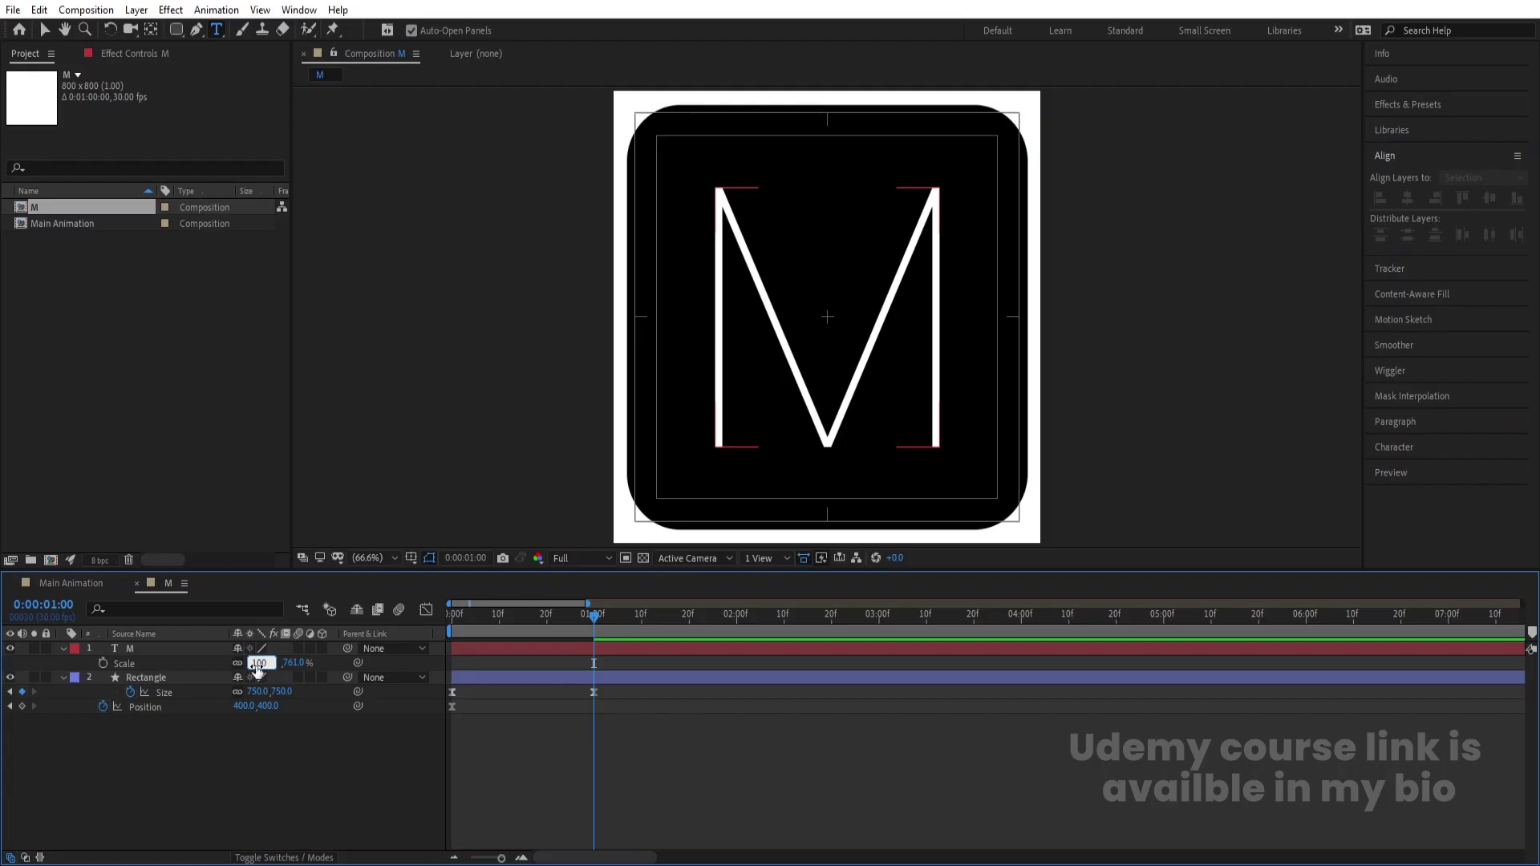
pyautogui.press('Return')
# Enlarge the M through its font size instead, setting it to 700 px
pyautogui.click(175, 648)
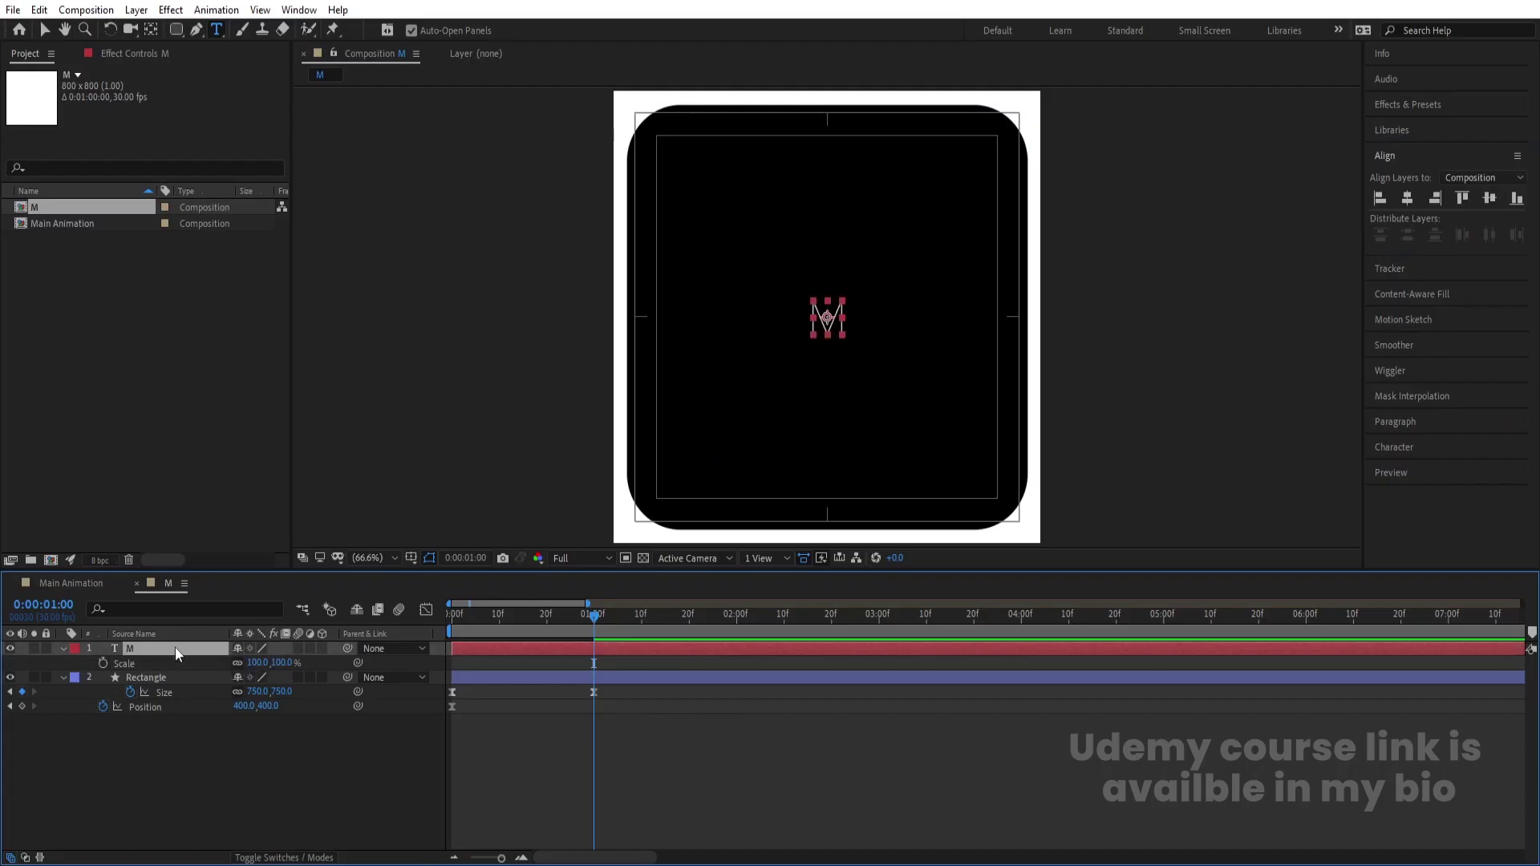
pyautogui.click(1407, 447)
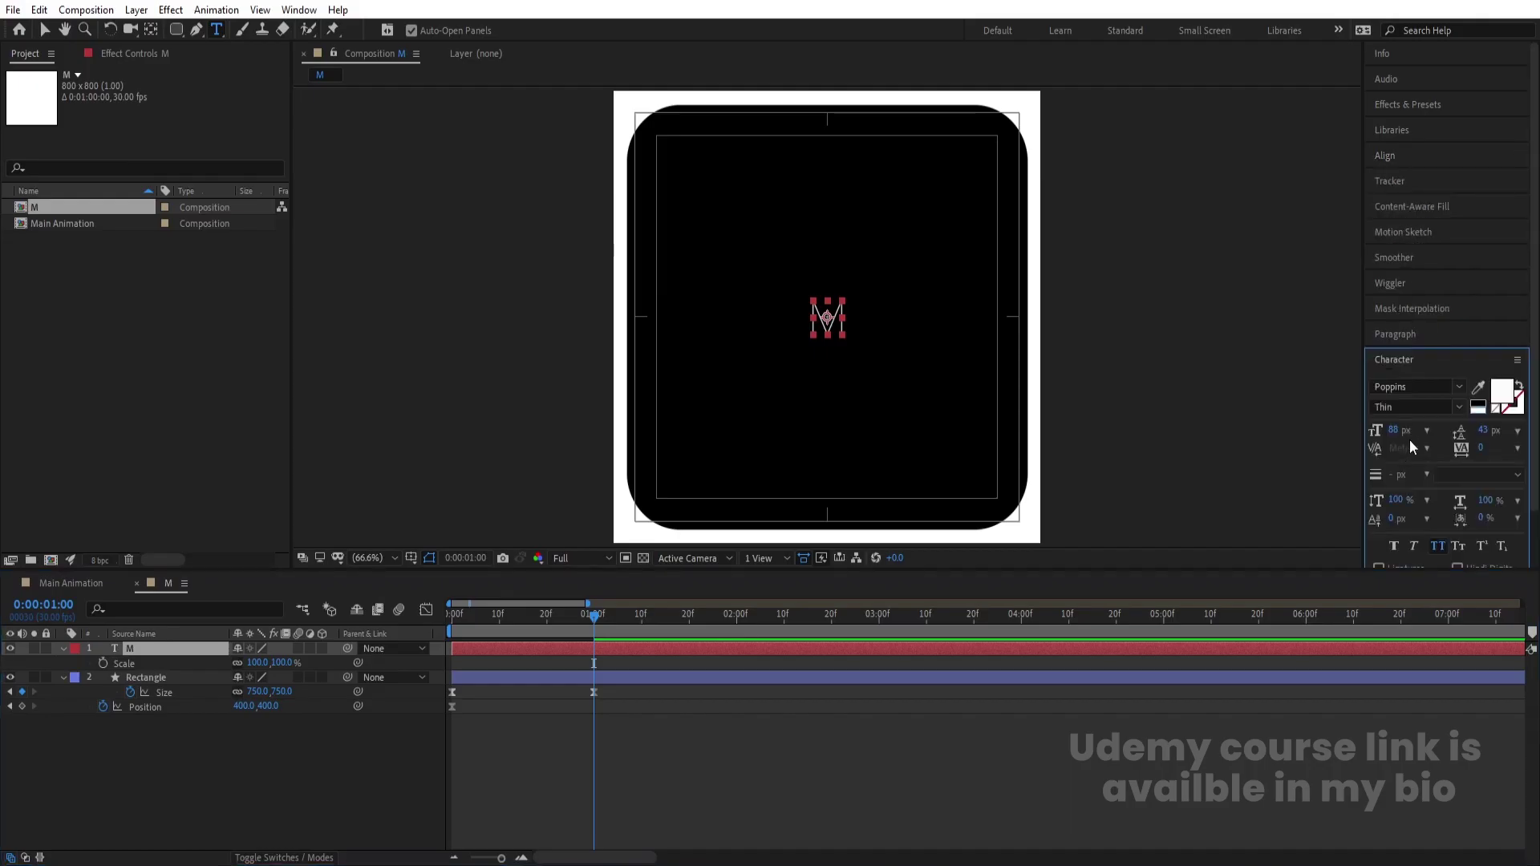
pyautogui.moveTo(1404, 433)
pyautogui.mouseDown()
pyautogui.moveTo(1535, 333)
pyautogui.moveTo(1444, 427)
pyautogui.moveTo(1402, 434)
pyautogui.mouseUp()
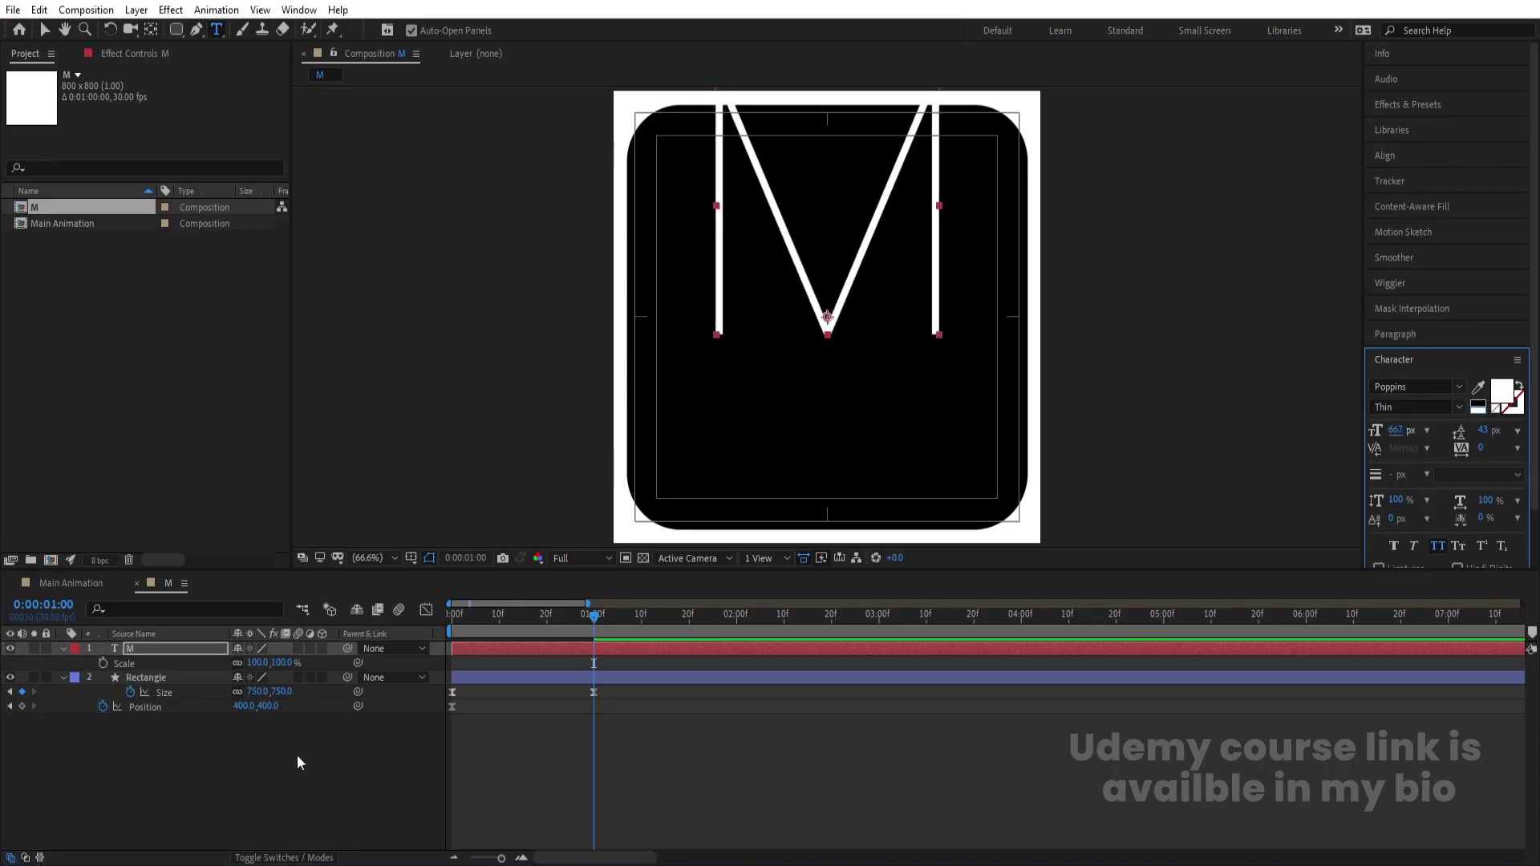
pyautogui.click(1400, 430)
pyautogui.write('708')
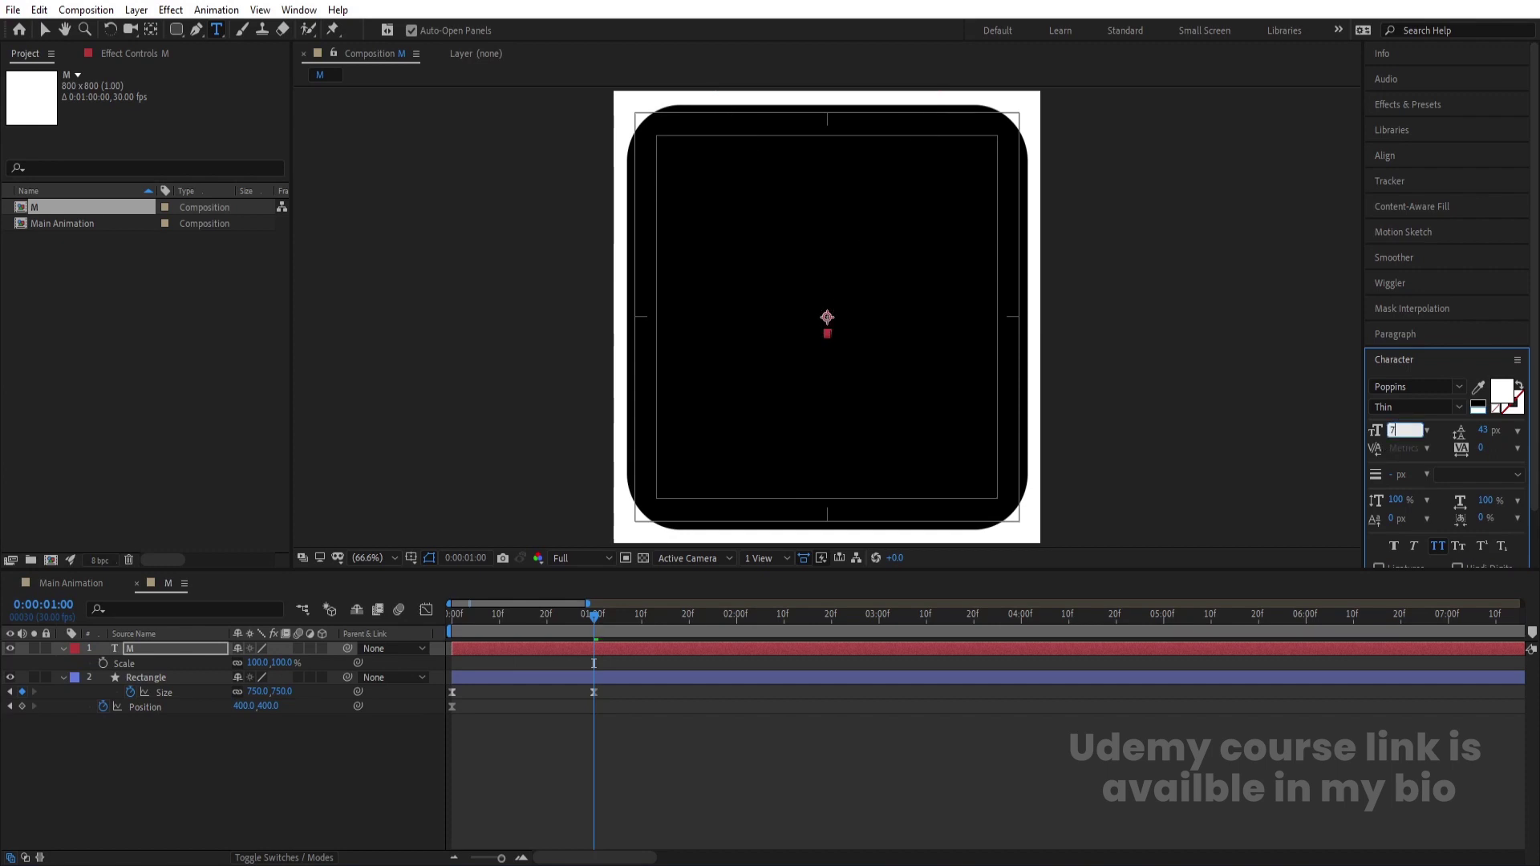
pyautogui.press('Return')
pyautogui.click(137, 742)
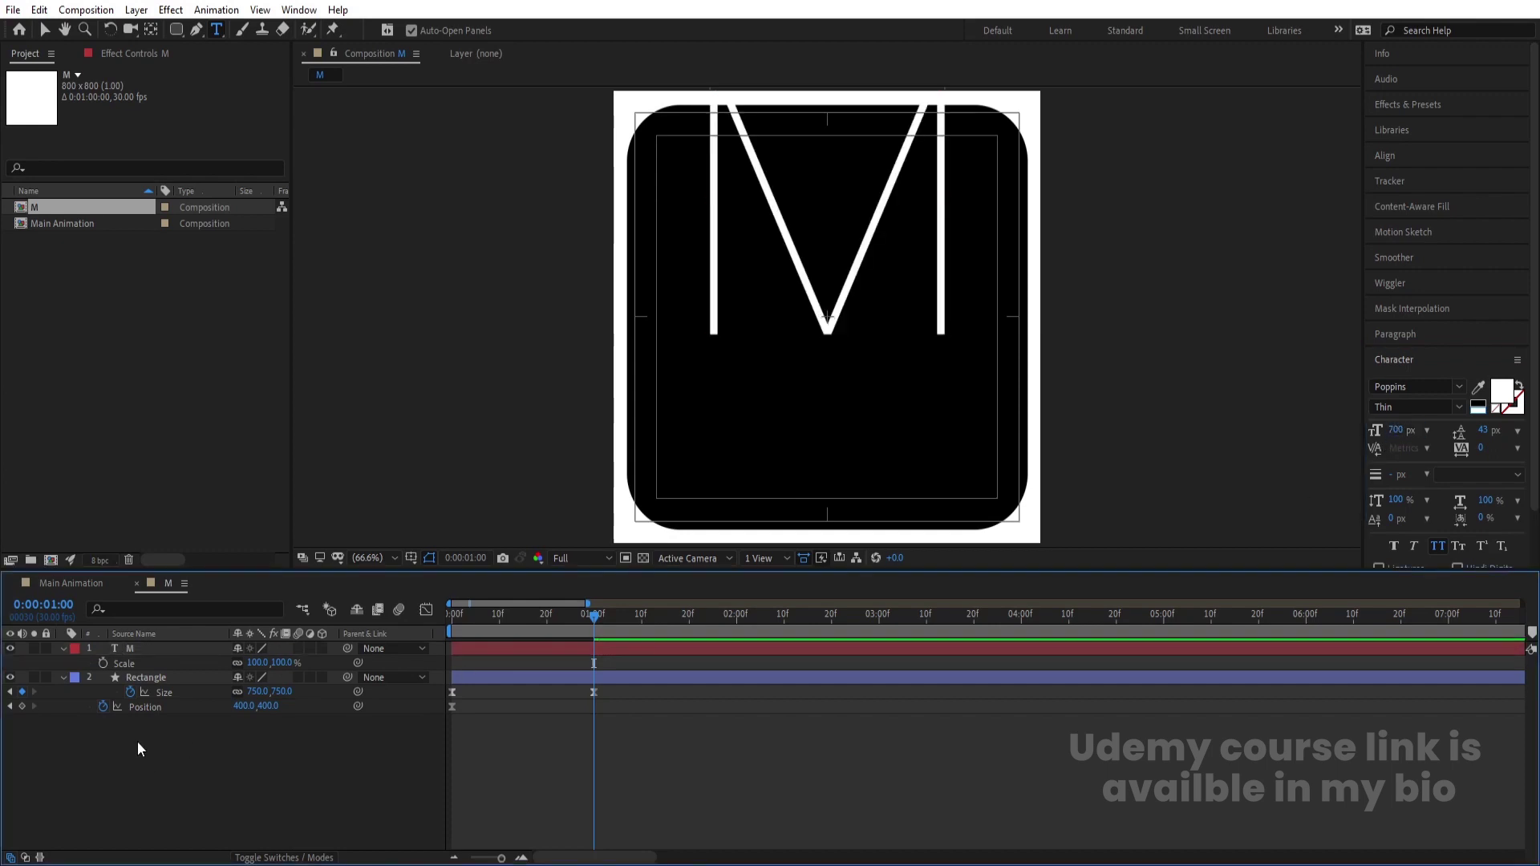
# Move the M layer's anchor point to the middle of the letter and centre the layer in the composition
pyautogui.click(148, 649)
pyautogui.hotkey('ctrl', 'alt', 'Home')
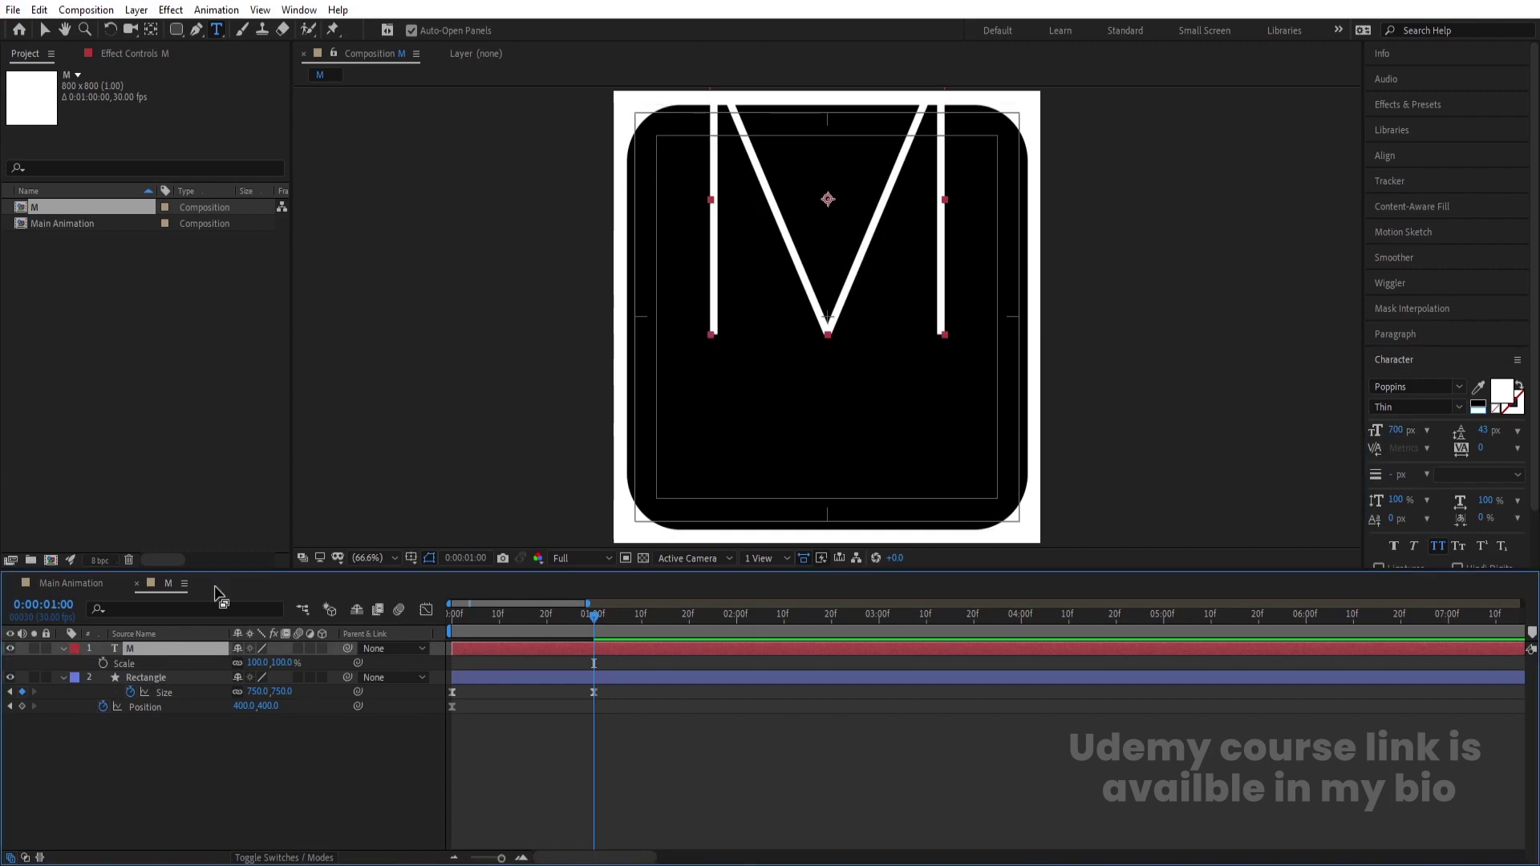
pyautogui.click(1396, 155)
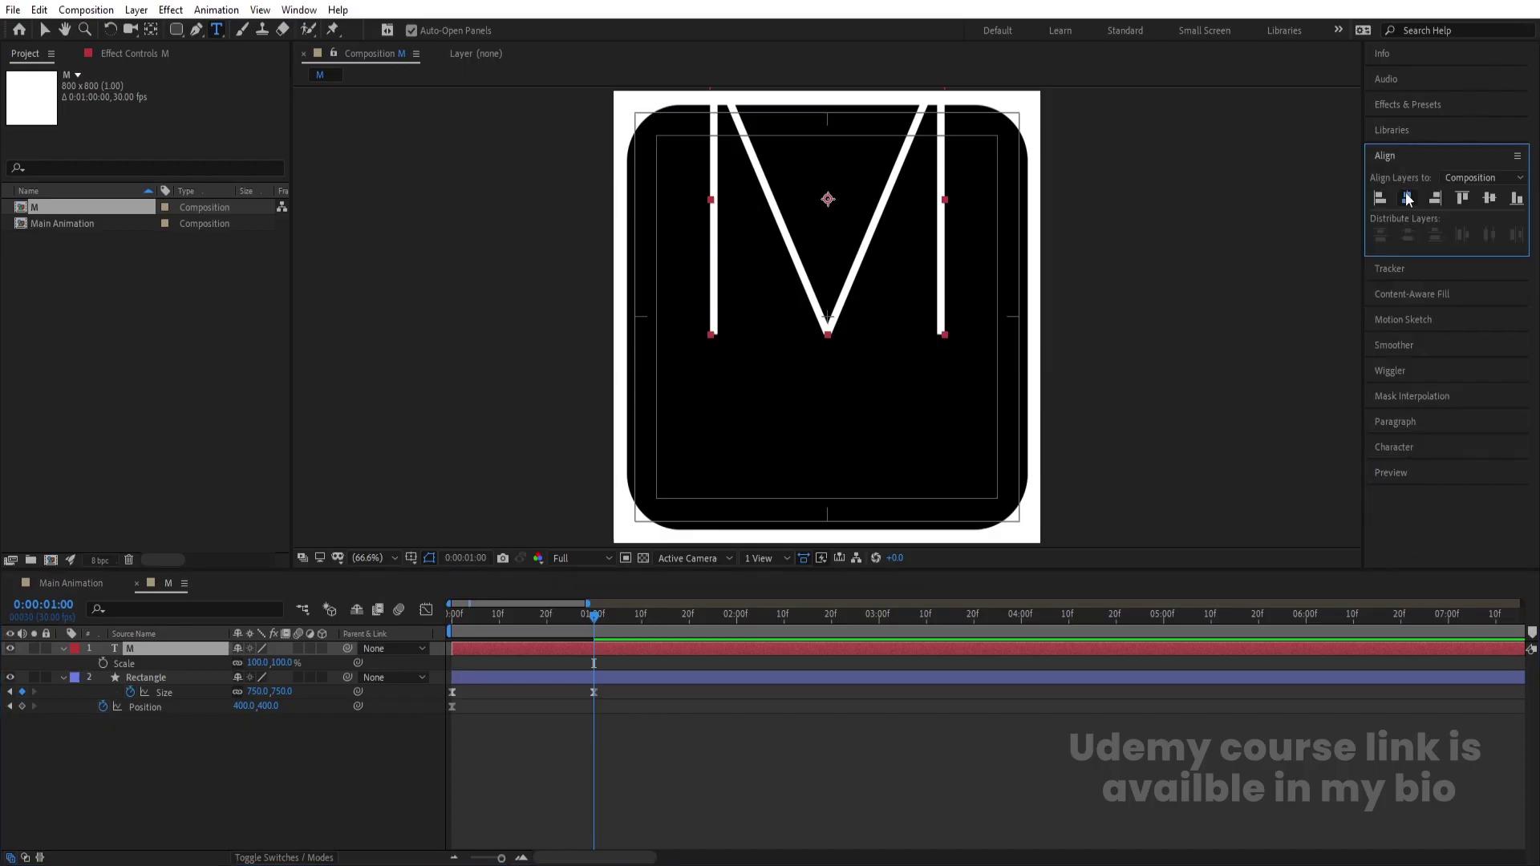
pyautogui.click(1490, 198)
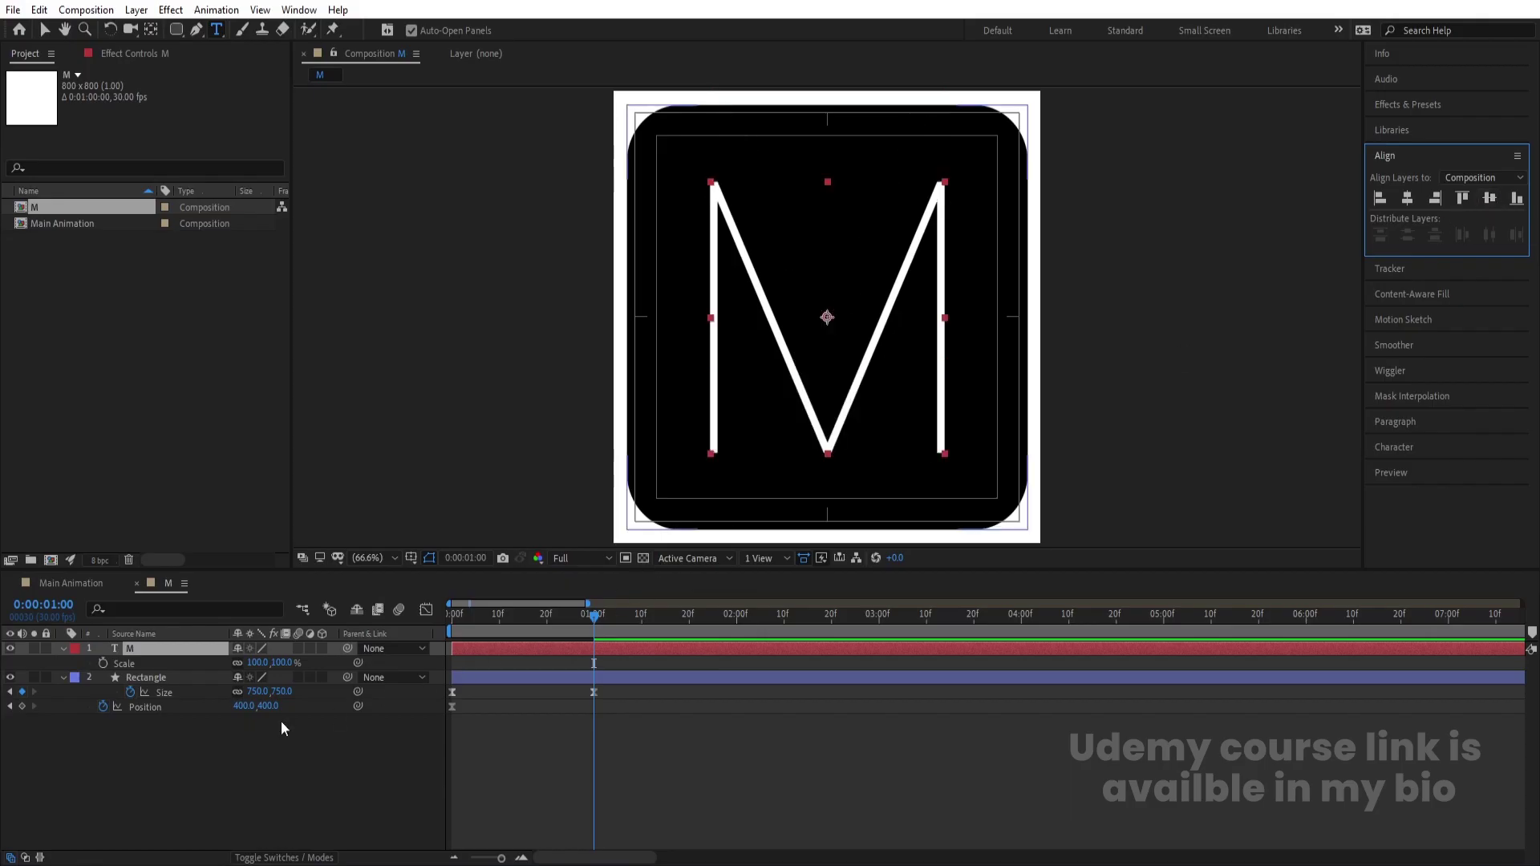
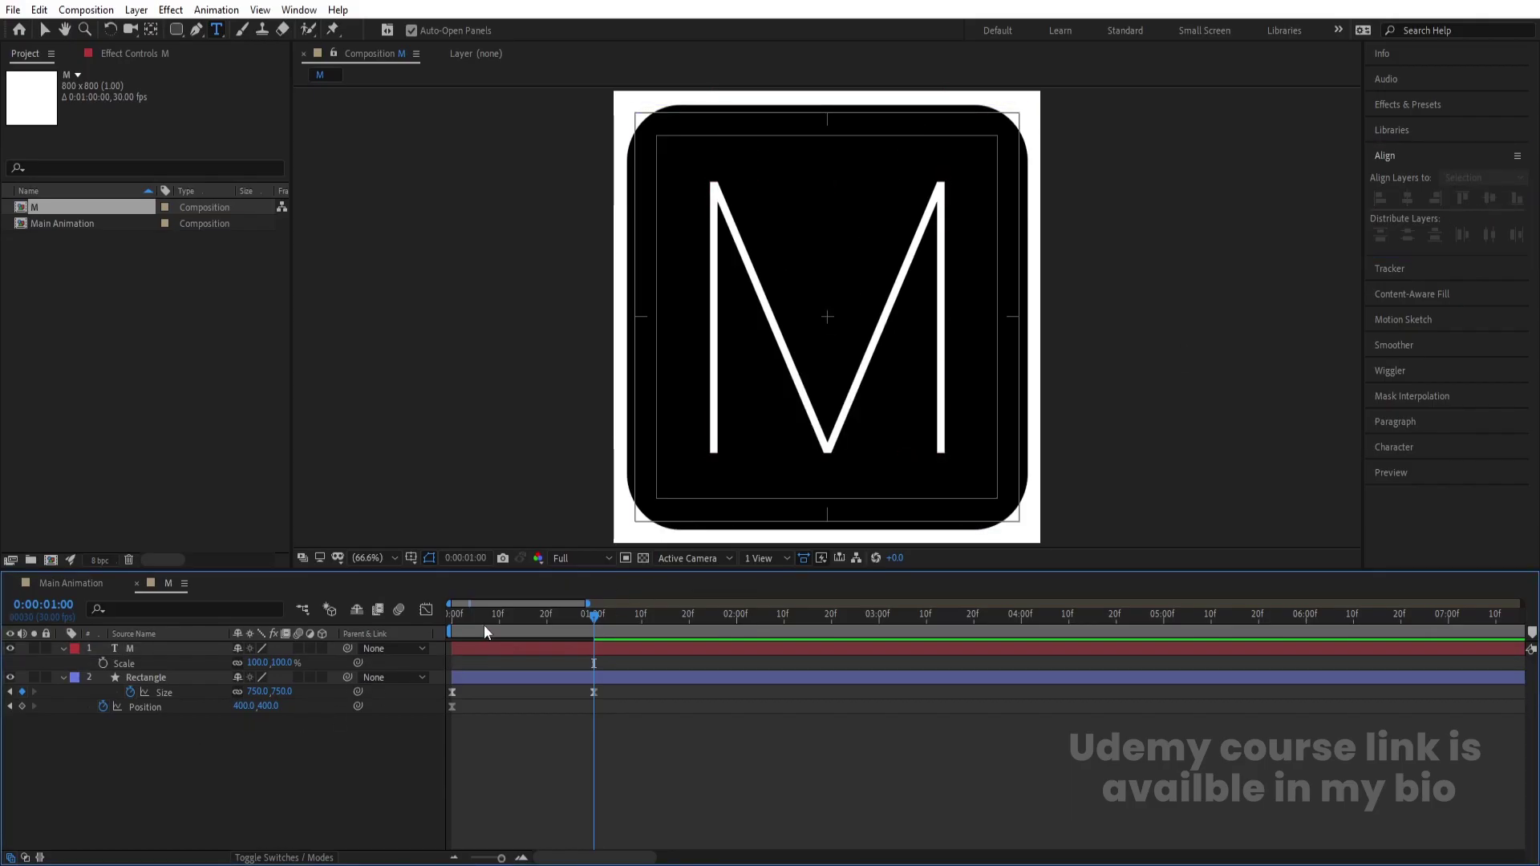
# Add position keyframes to the M layer at the first frame and the one-second mark, and return to the first frame
pyautogui.click(156, 652)
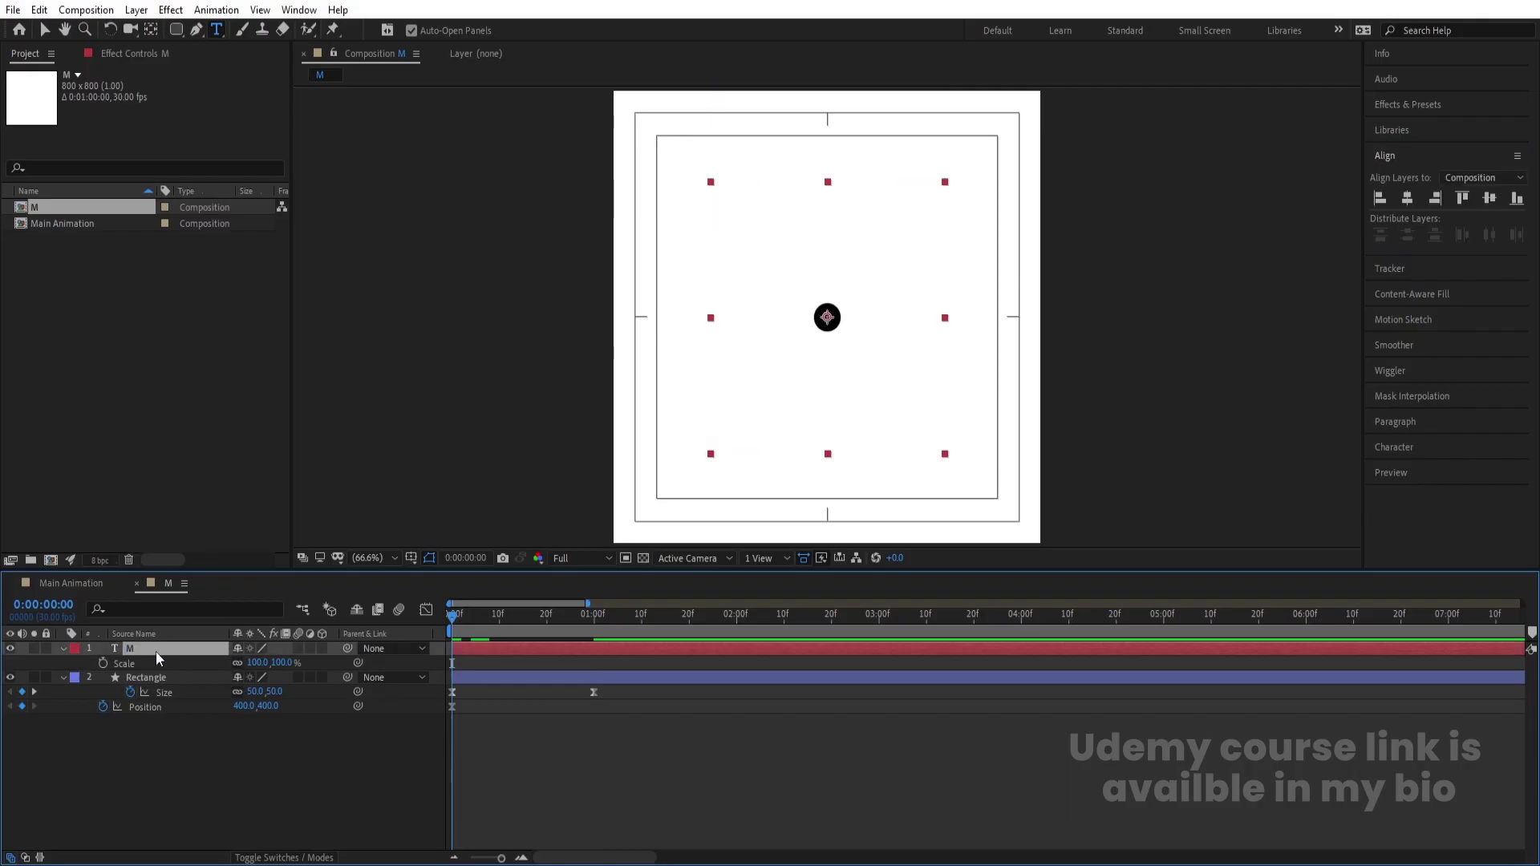
pyautogui.press('p')
pyautogui.click(102, 664)
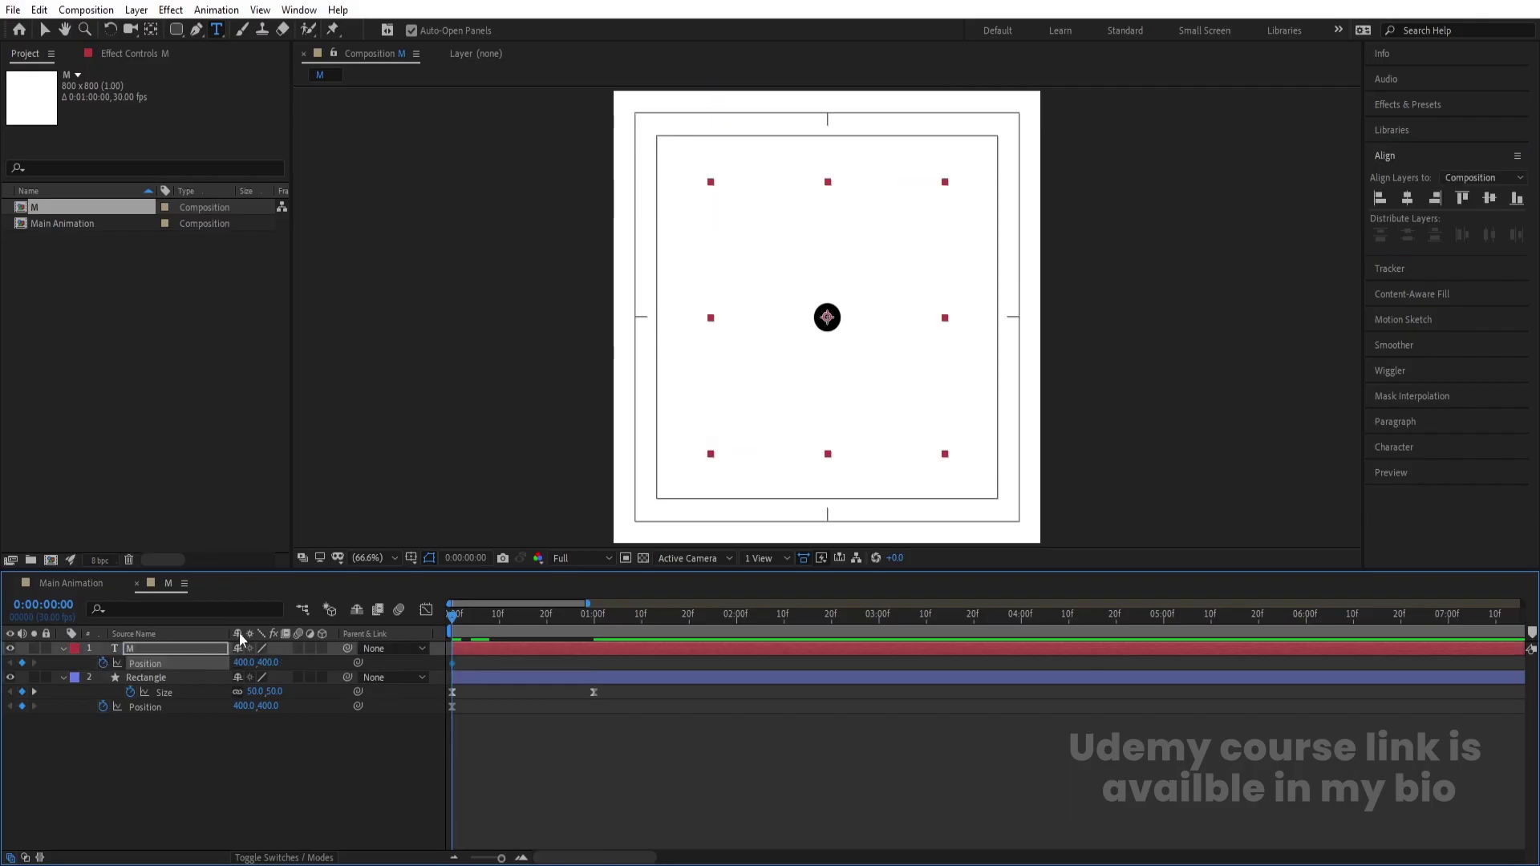
pyautogui.press('k')
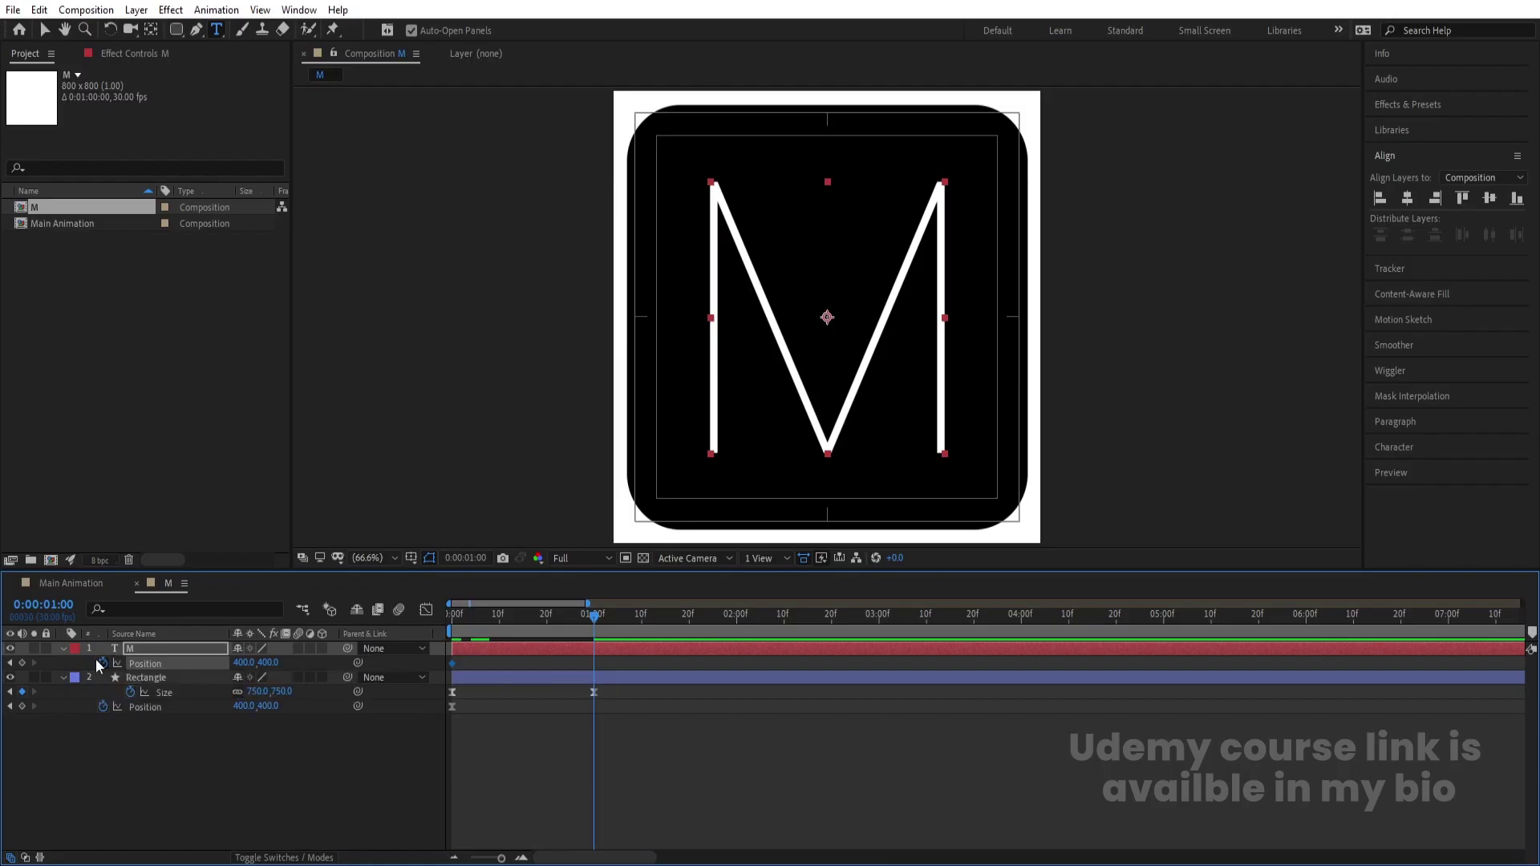
pyautogui.press('-')
pyautogui.press('Num_Lock')
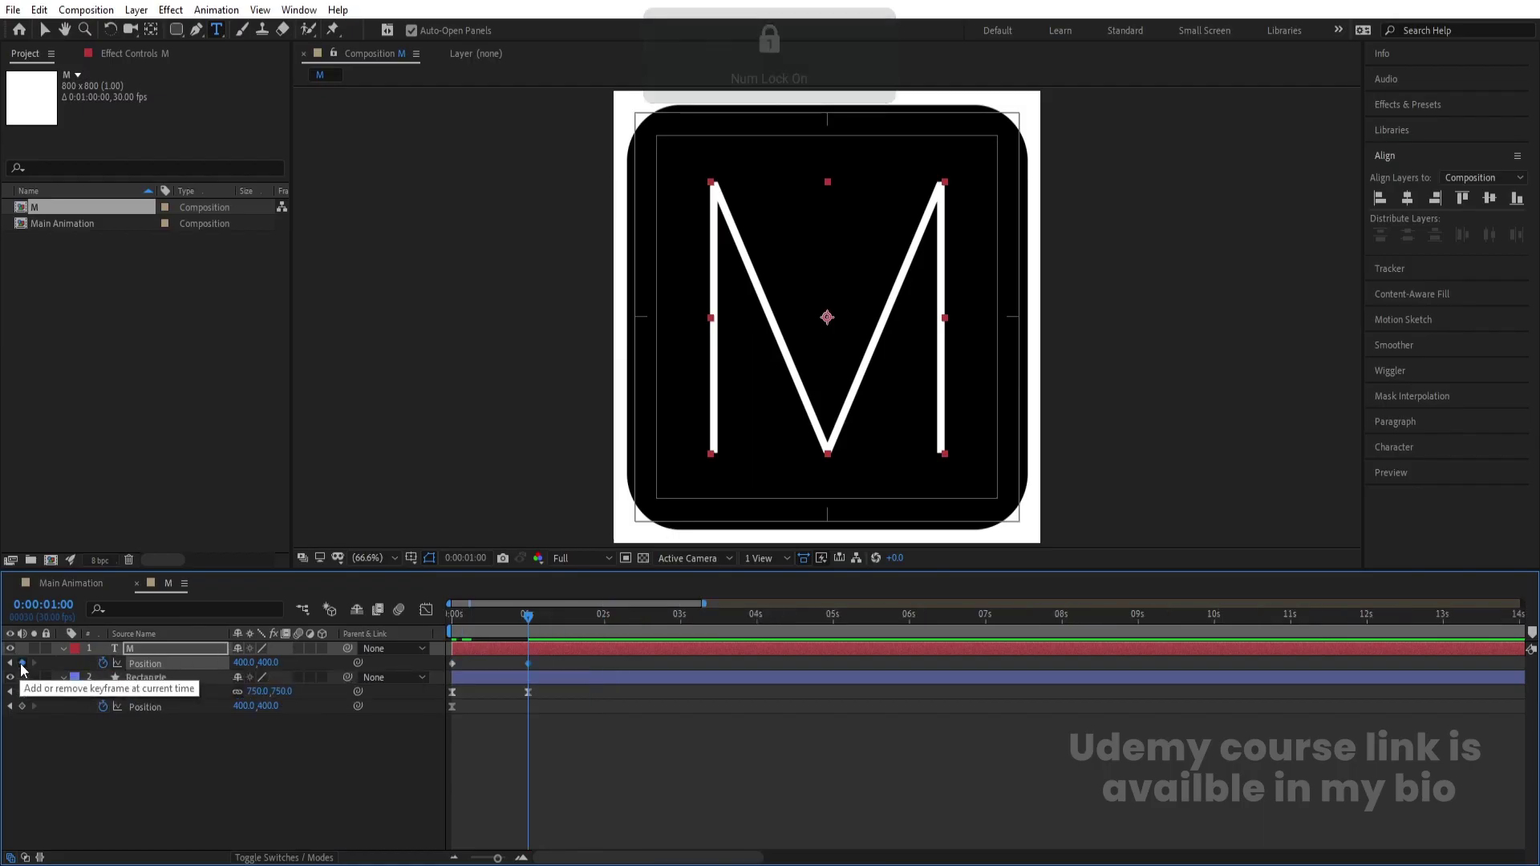
pyautogui.press('End')
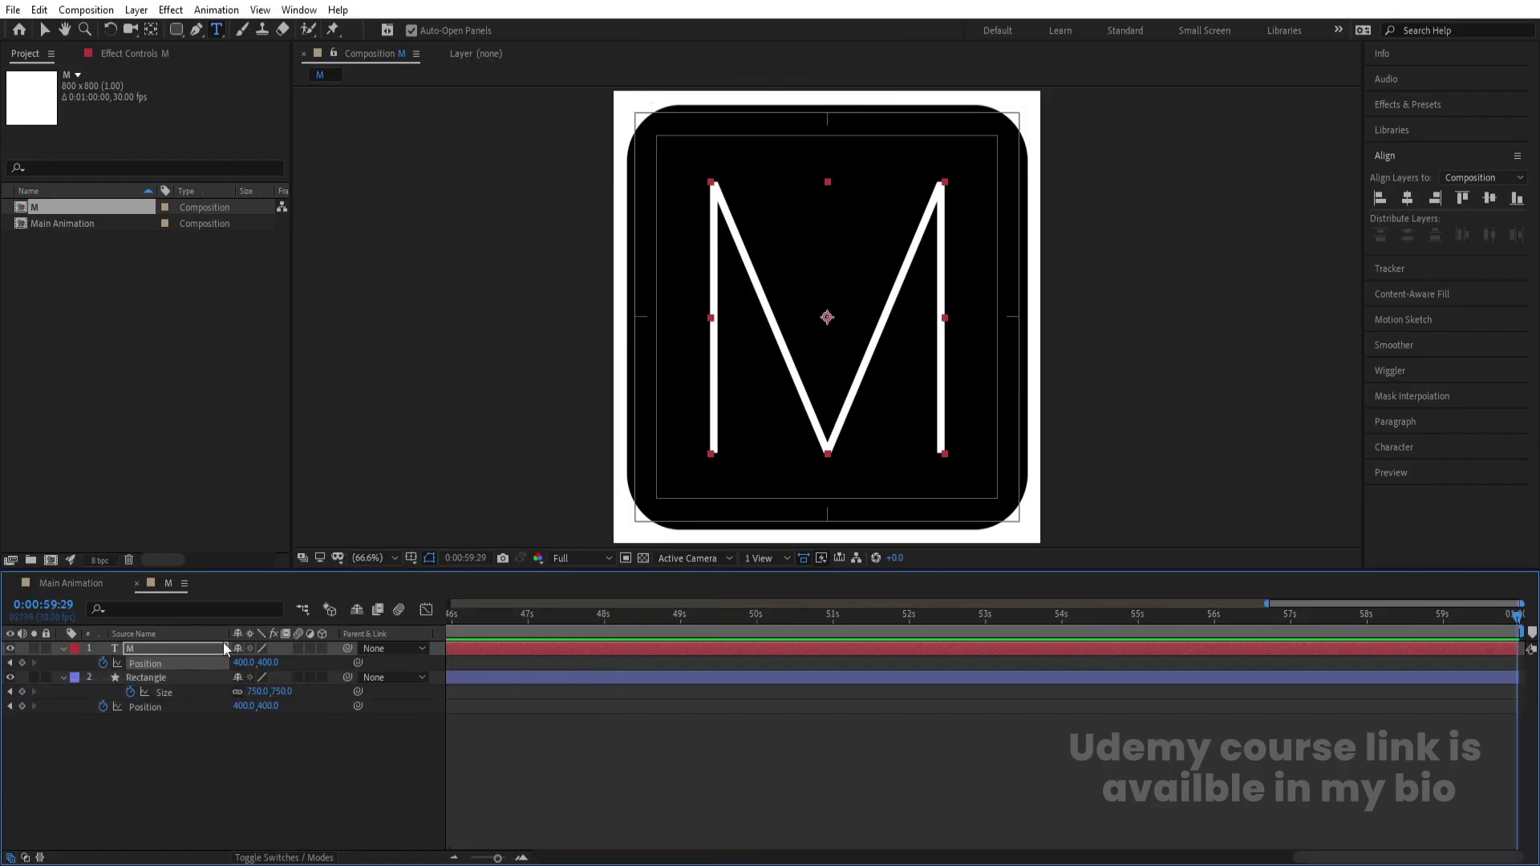
pyautogui.press('Home')
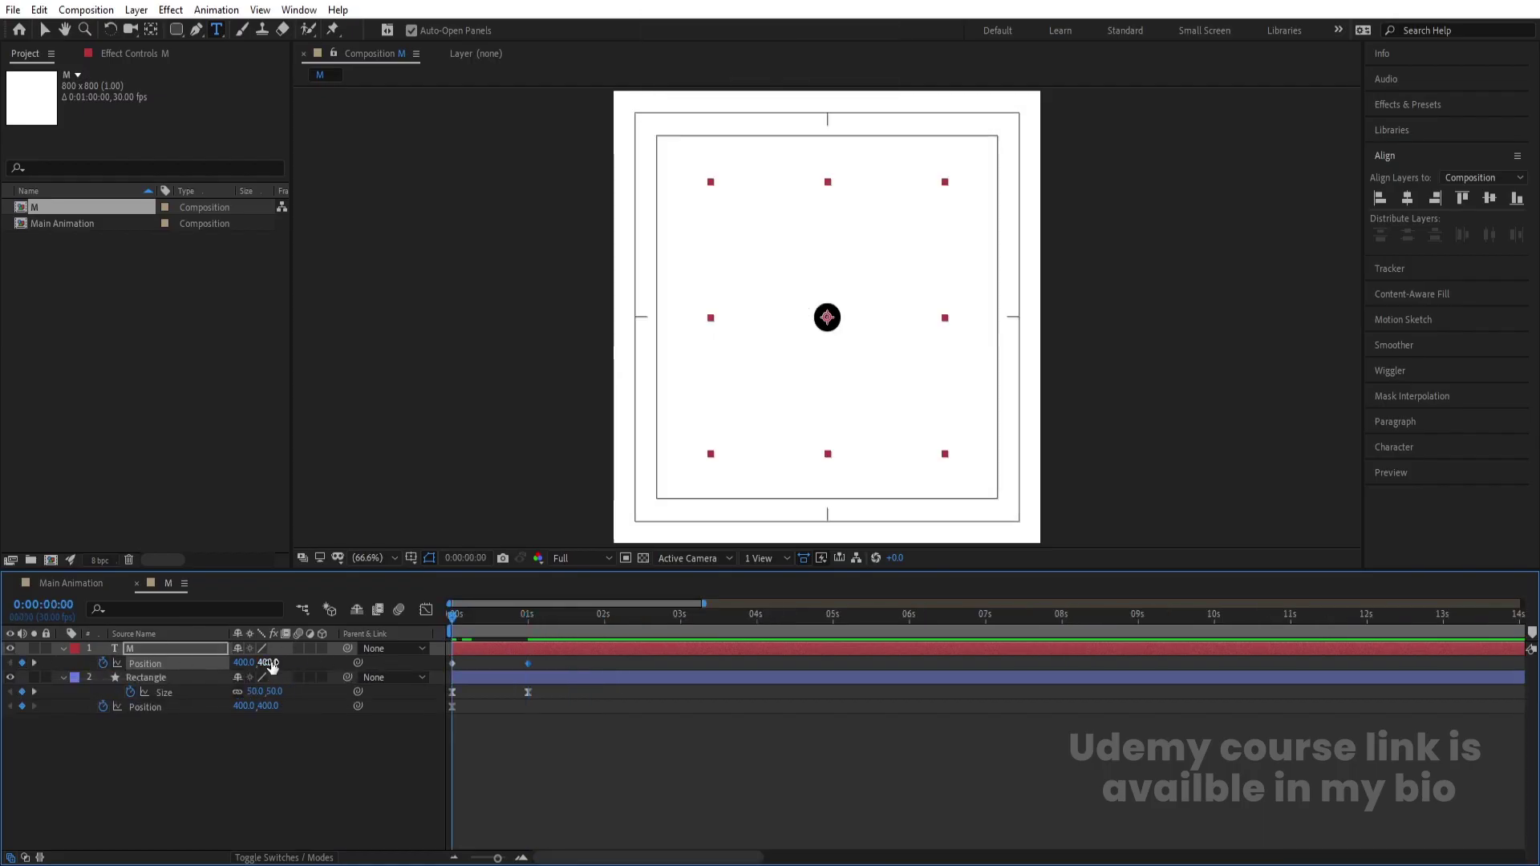
# Set the M layer's position to 400, 1047 at the first frame, apply Easy Ease to all keyframes, and preview
pyautogui.moveTo(268, 663); pyautogui.dragTo(740, 726)
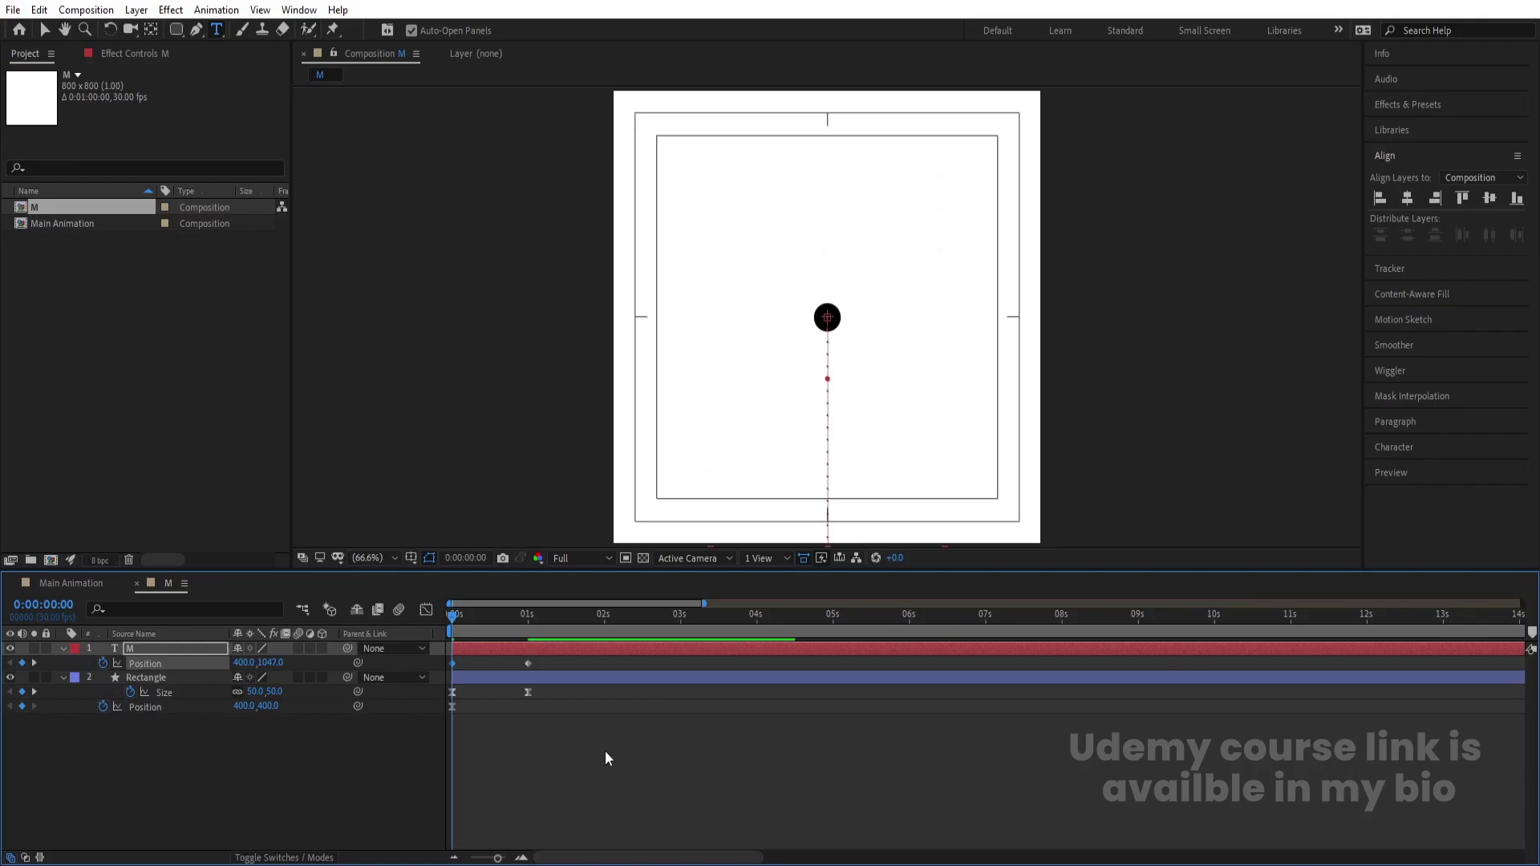
pyautogui.moveTo(605, 750); pyautogui.dragTo(388, 600)
pyautogui.press('space')
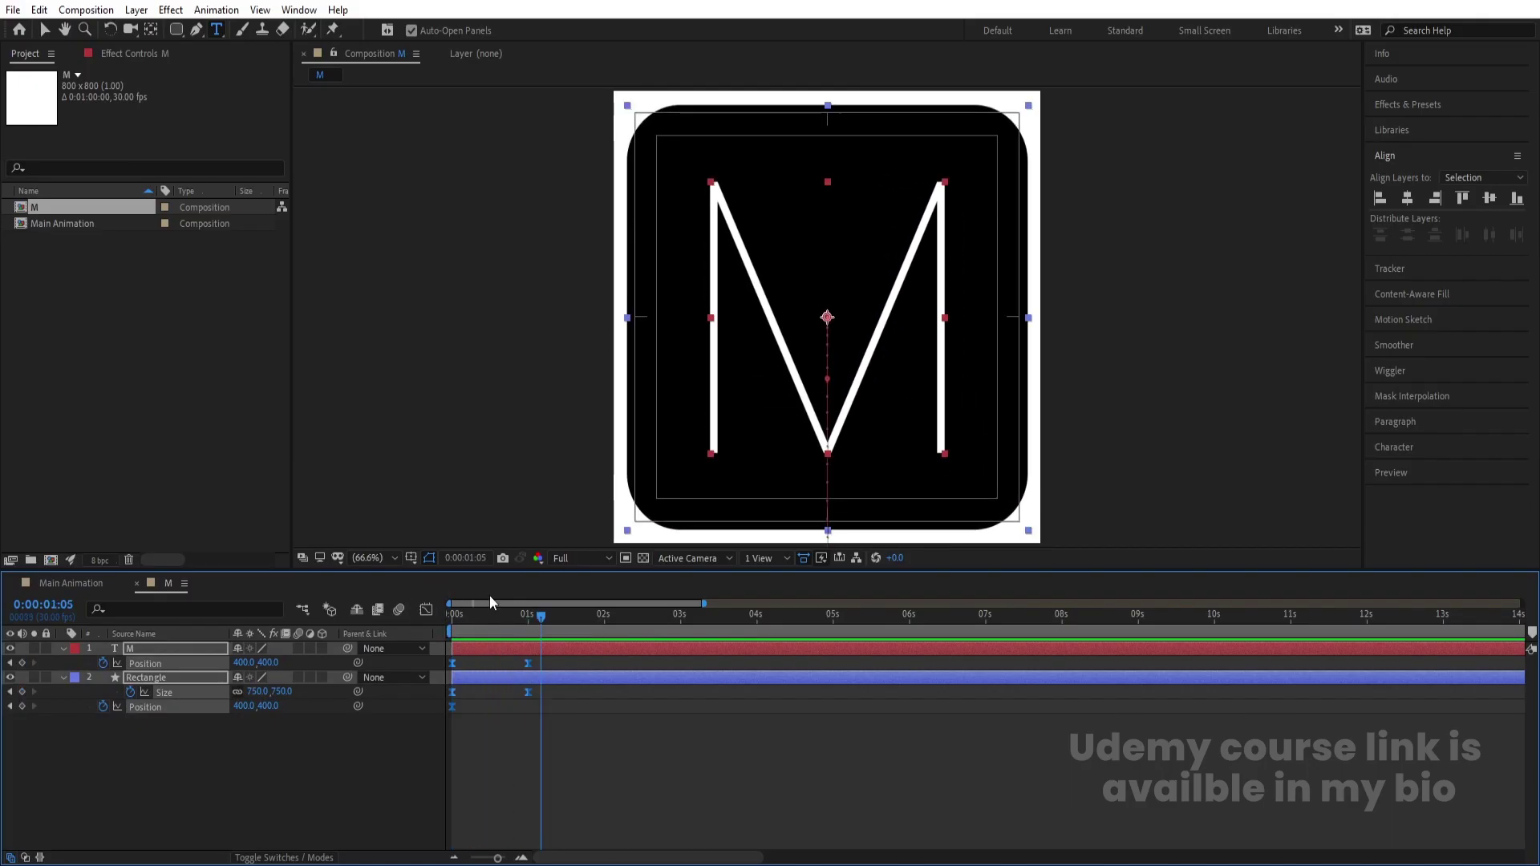
pyautogui.moveTo(490, 617); pyautogui.dragTo(421, 617)
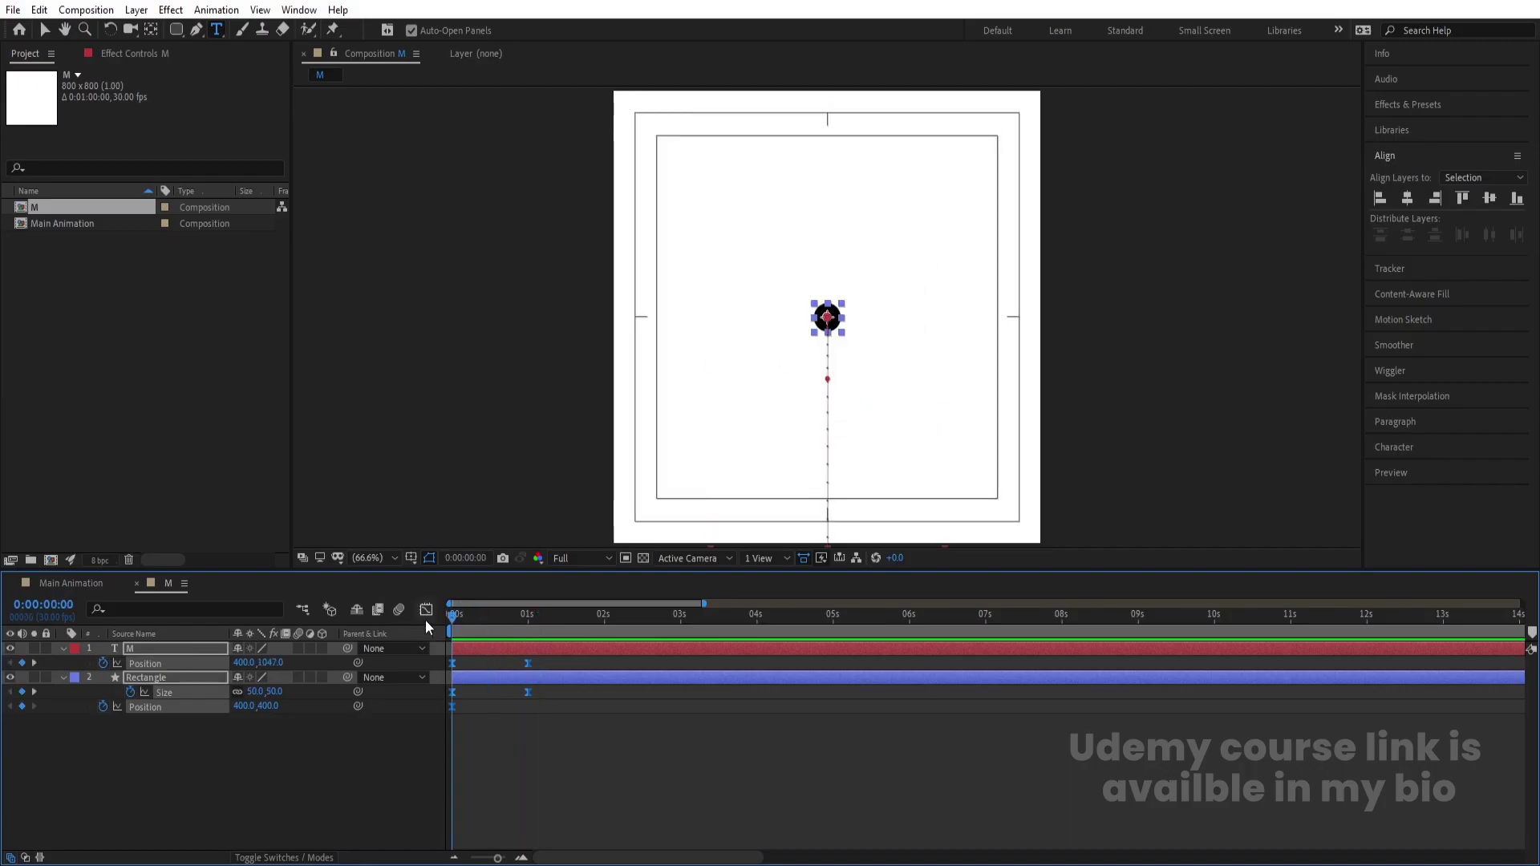
# Pull the incoming and outgoing influence handles of both layers' keyframes inward in the speed graph, and preview the easing
pyautogui.click(425, 614)
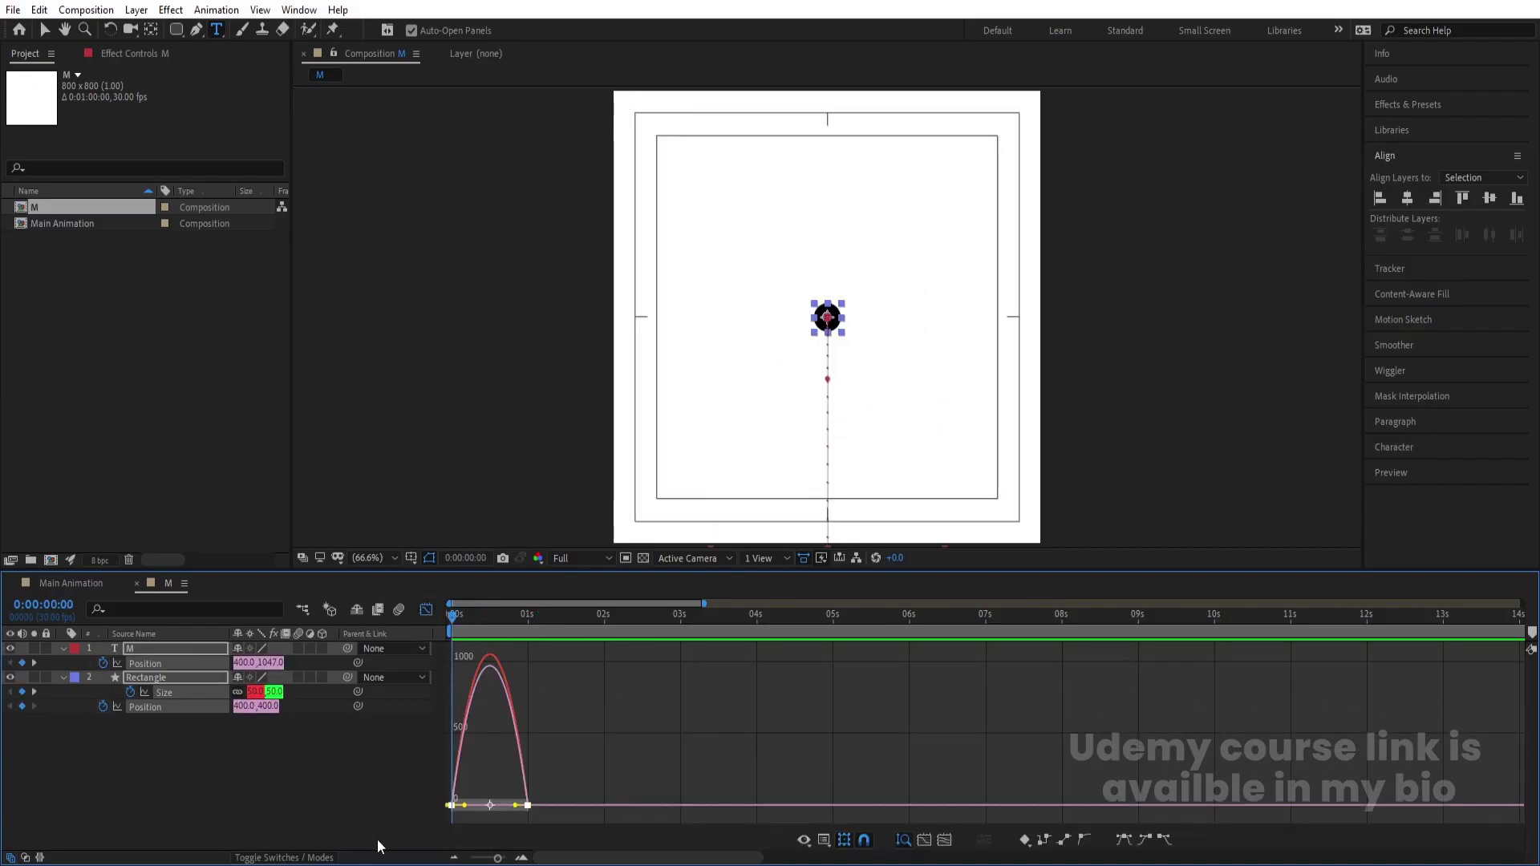
pyautogui.press('=')
pyautogui.press('=')
pyautogui.press('=')
pyautogui.moveTo(705, 809); pyautogui.dragTo(640, 808)
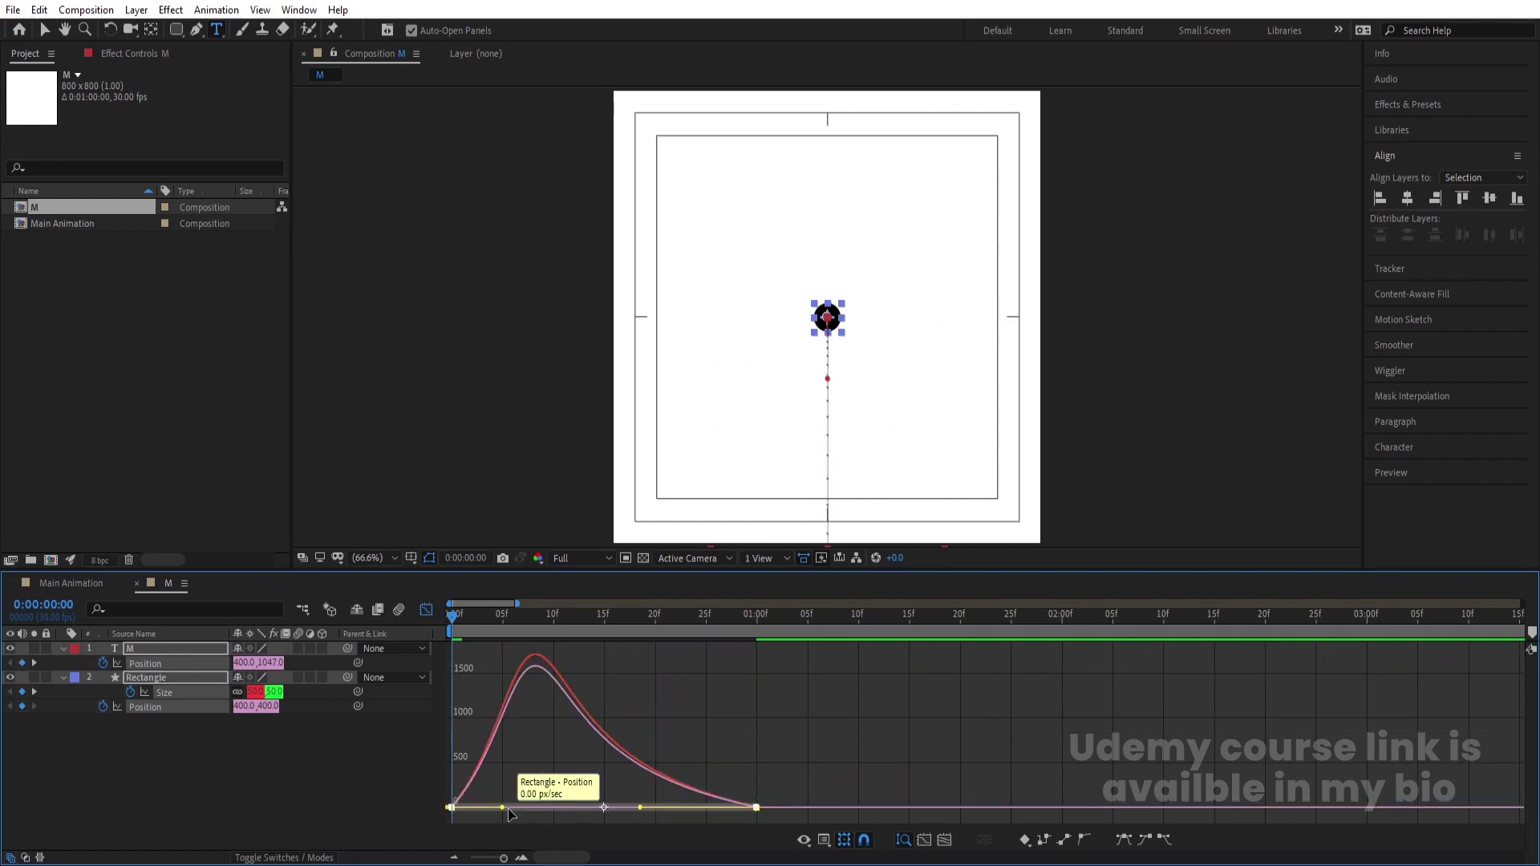
pyautogui.moveTo(502, 808); pyautogui.dragTo(558, 807)
pyautogui.click(424, 611)
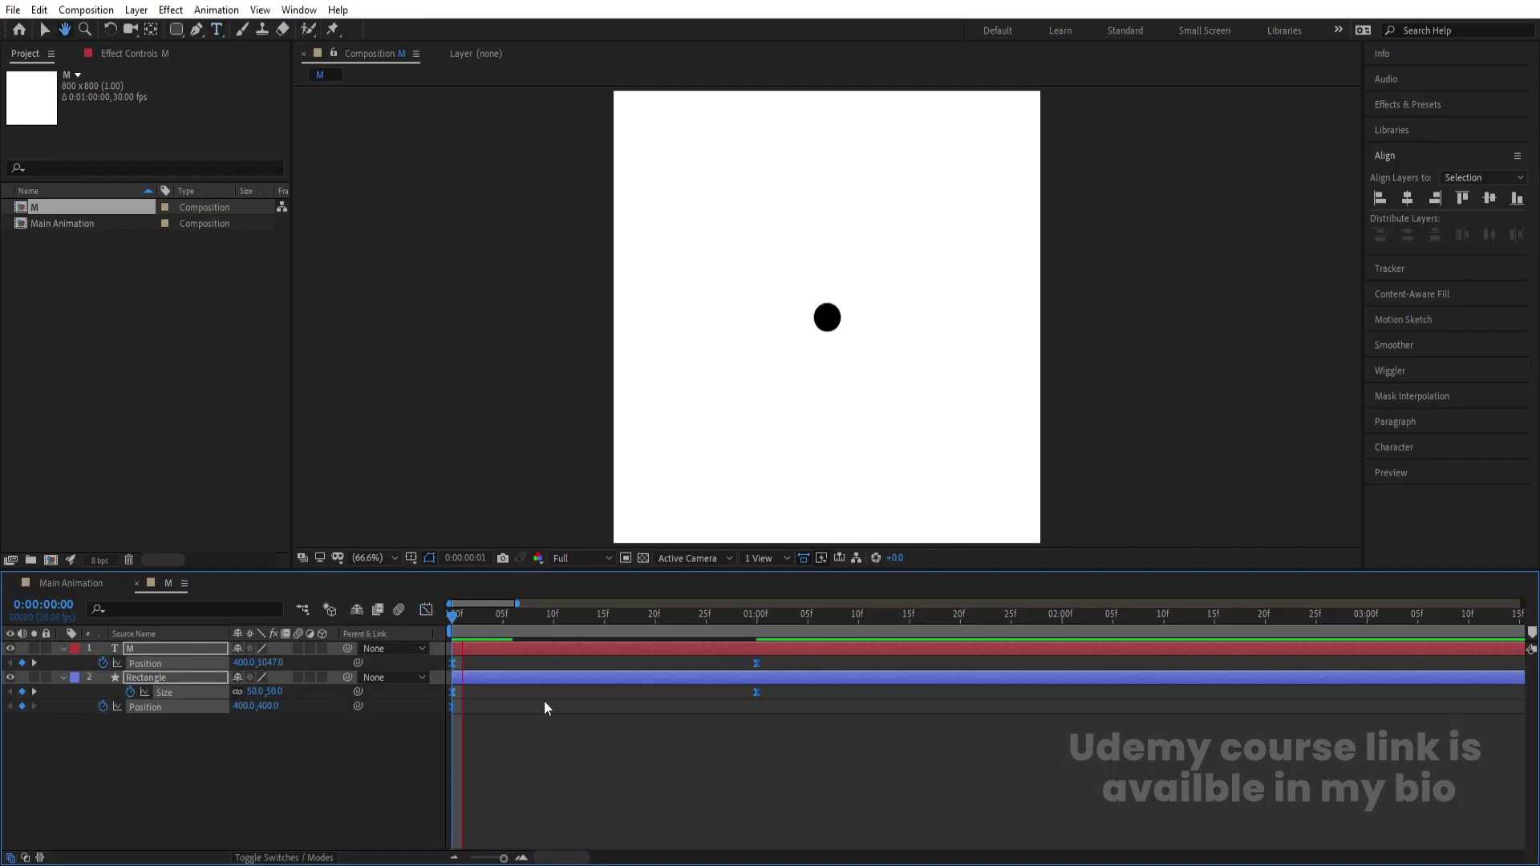
pyautogui.press('space')
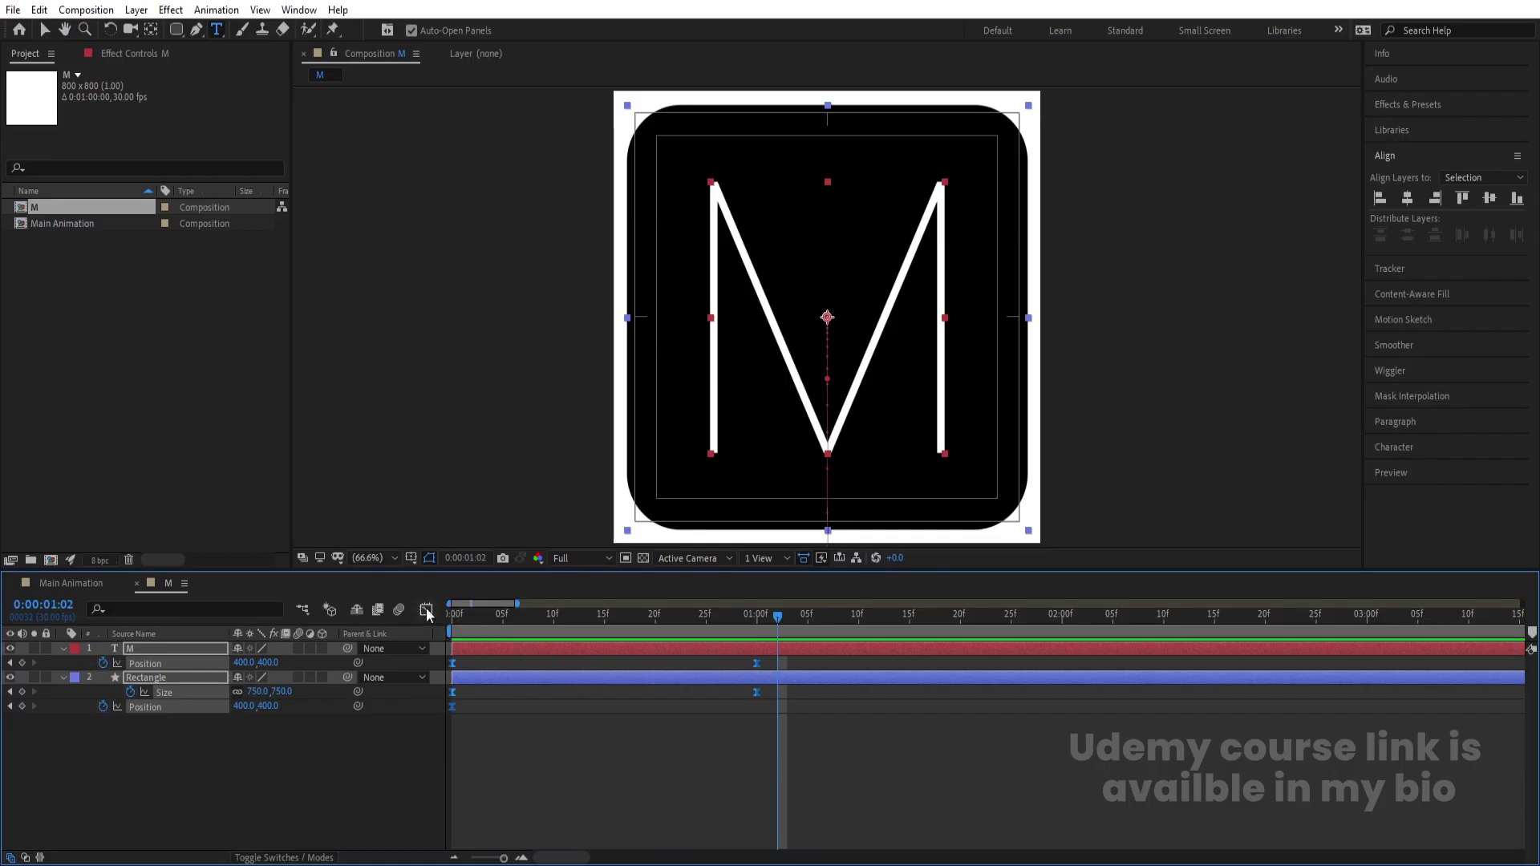
# Sharpen the easing by pulling the speed graph's handles even closer together, giving a narrow peak near frame 15
pyautogui.click(426, 611)
pyautogui.moveTo(828, 735); pyautogui.dragTo(392, 834)
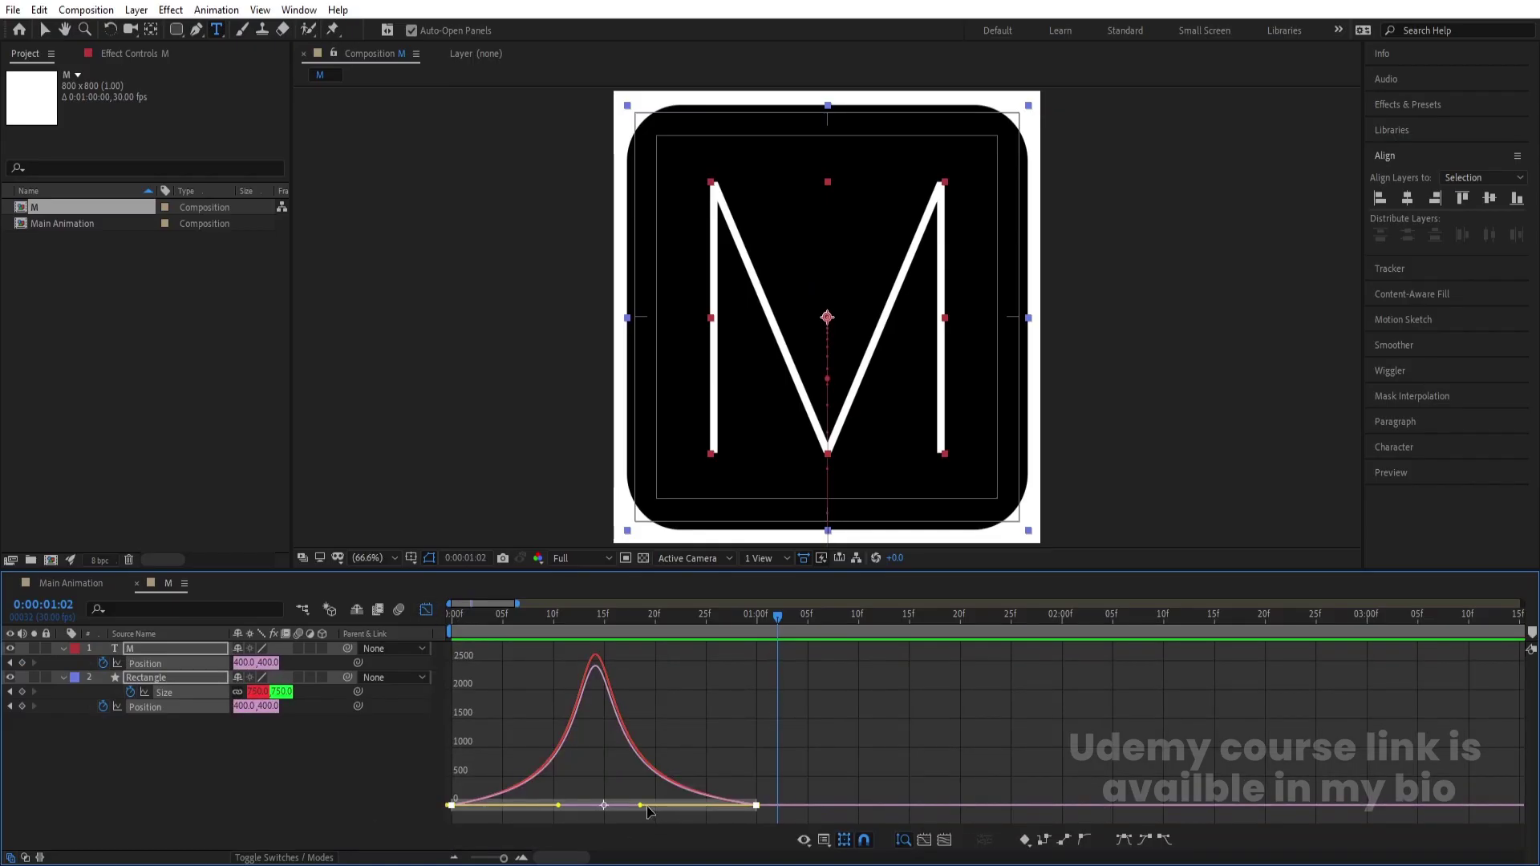
pyautogui.moveTo(641, 804); pyautogui.dragTo(581, 807)
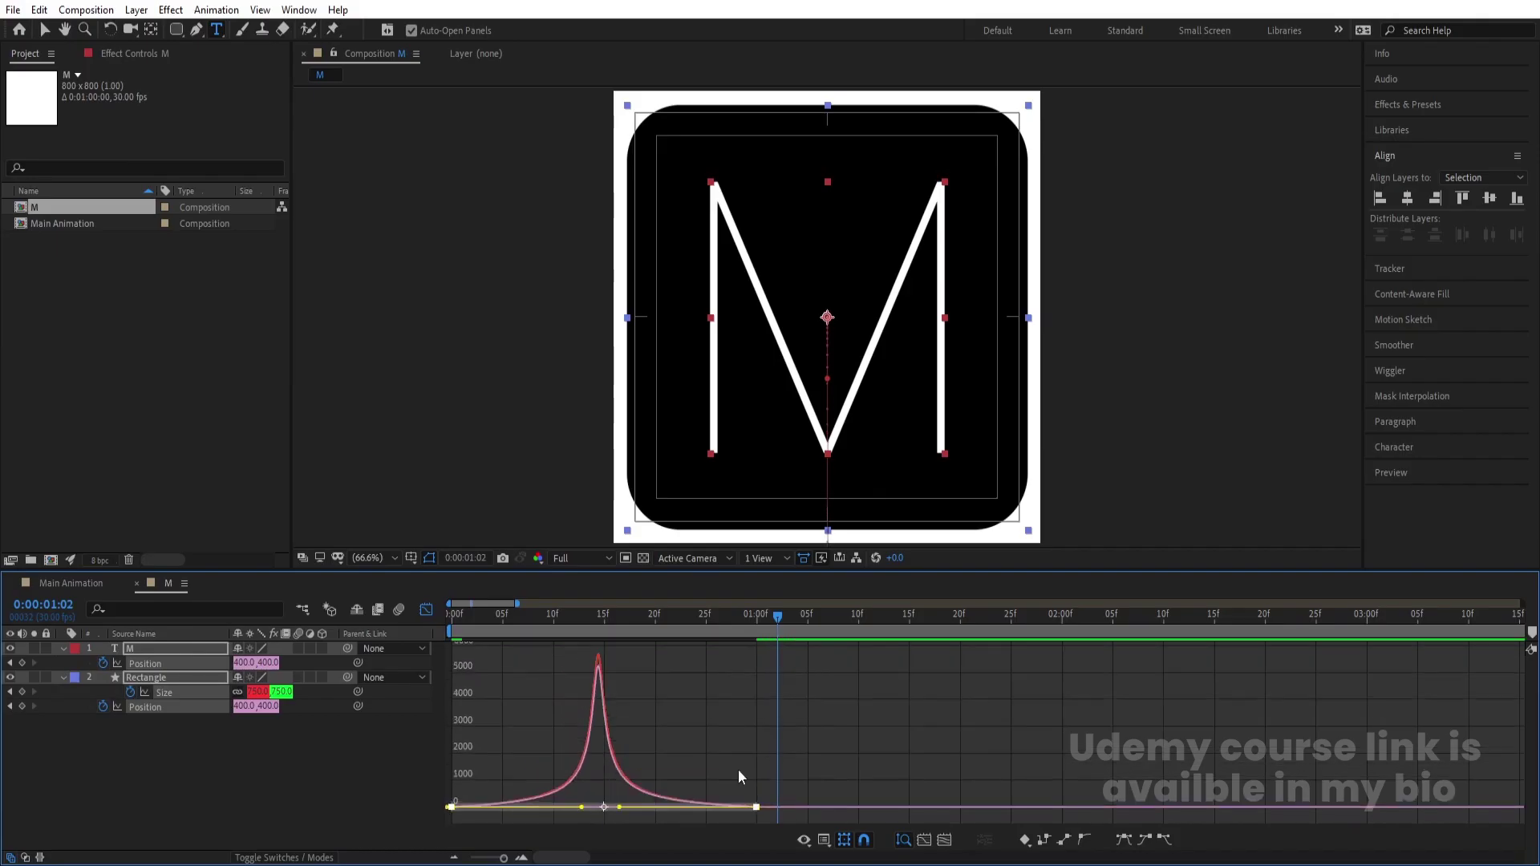
# Compare the value graph with the speed graph, and preview the eased animation from the first frame
pyautogui.rightClick(640, 662)
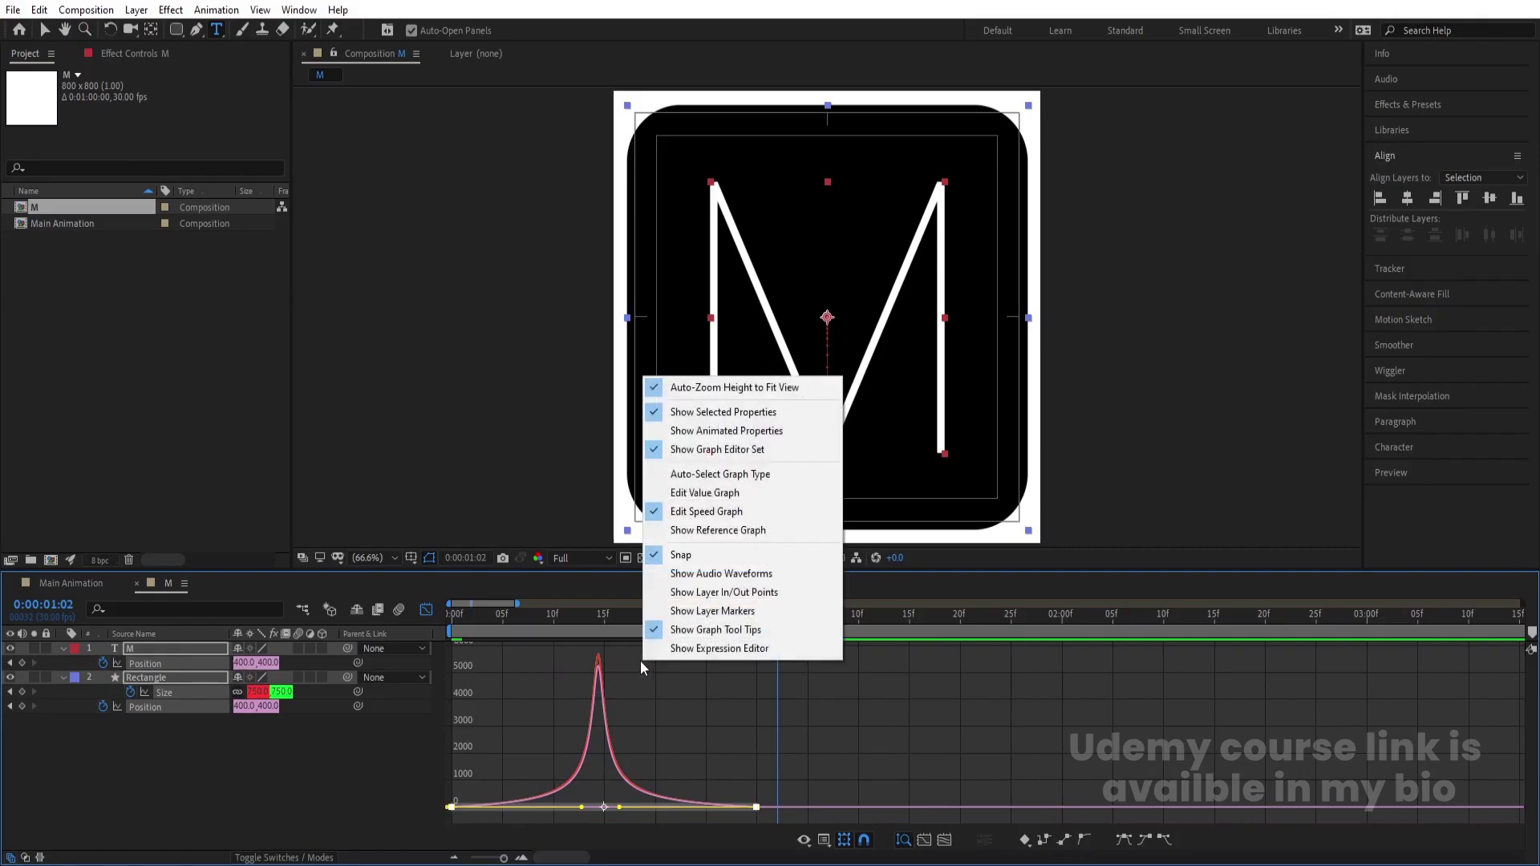
pyautogui.click(691, 493)
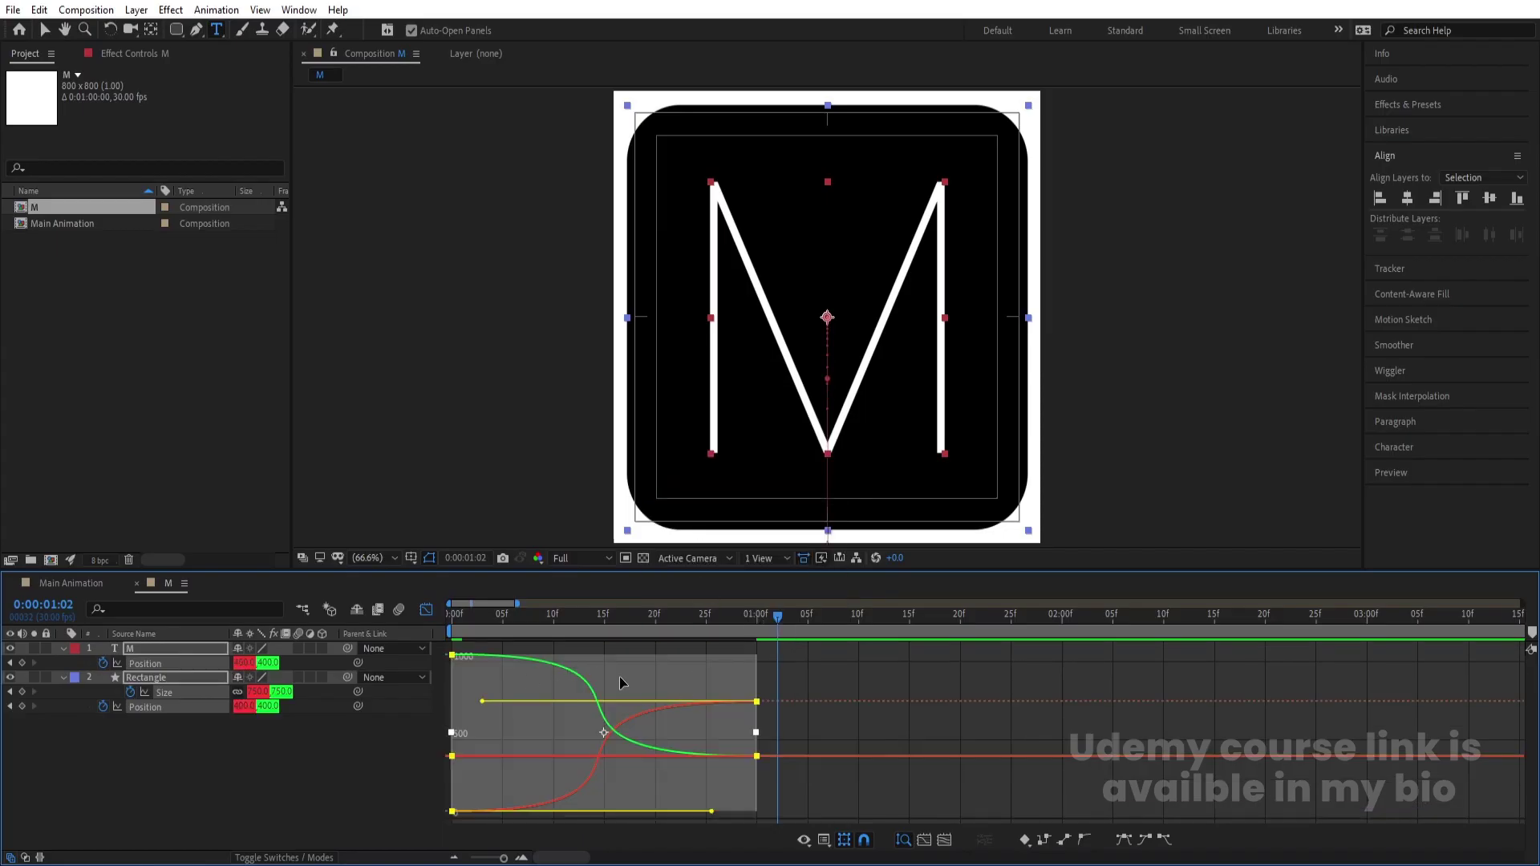
pyautogui.rightClick(779, 672)
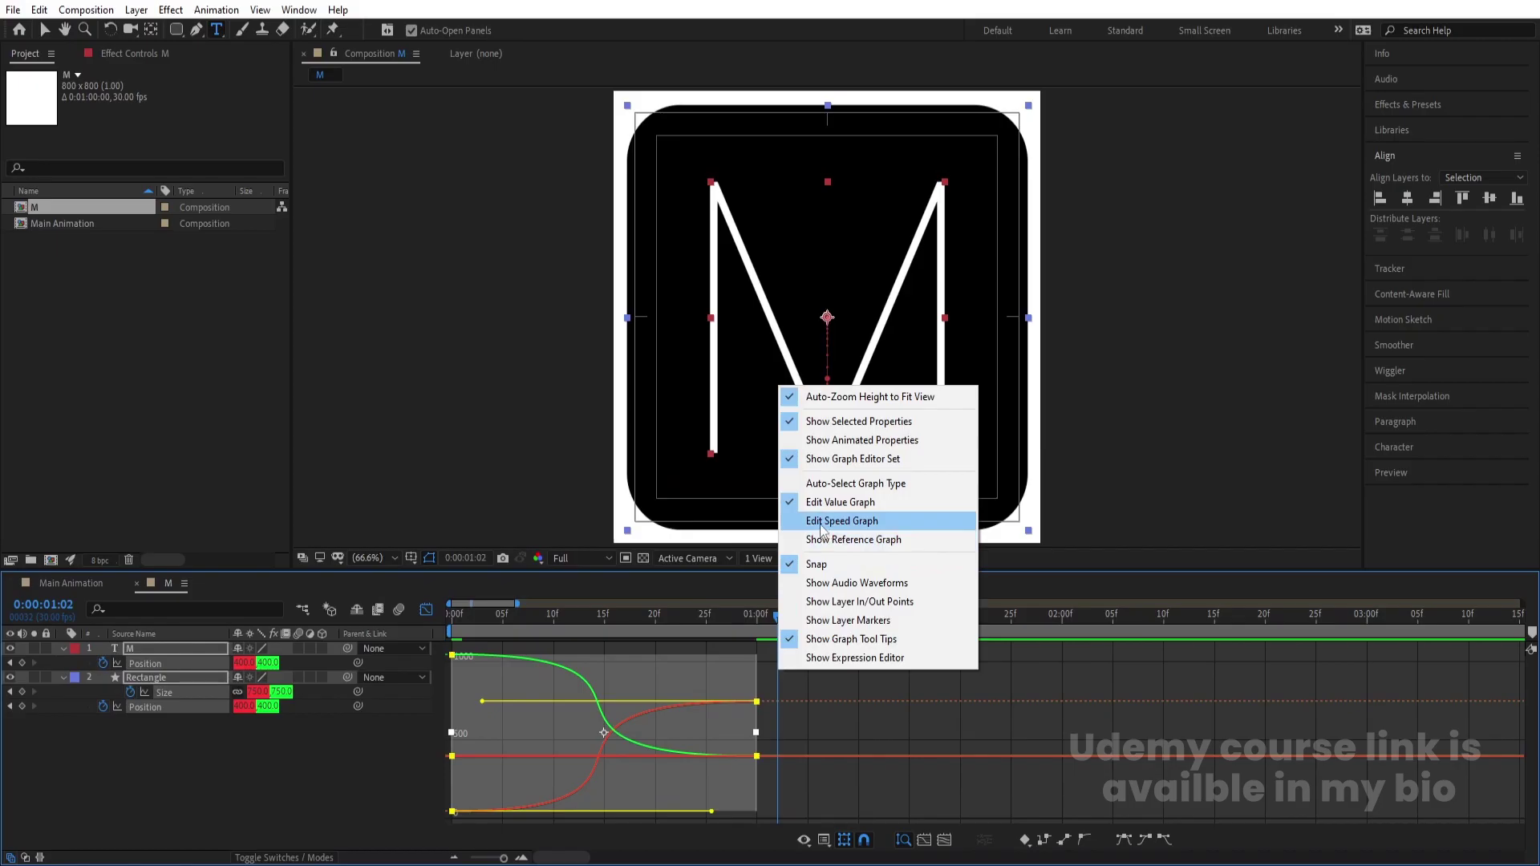
pyautogui.click(818, 522)
pyautogui.moveTo(570, 631); pyautogui.dragTo(454, 619)
pyautogui.click(426, 610)
pyautogui.press('space')
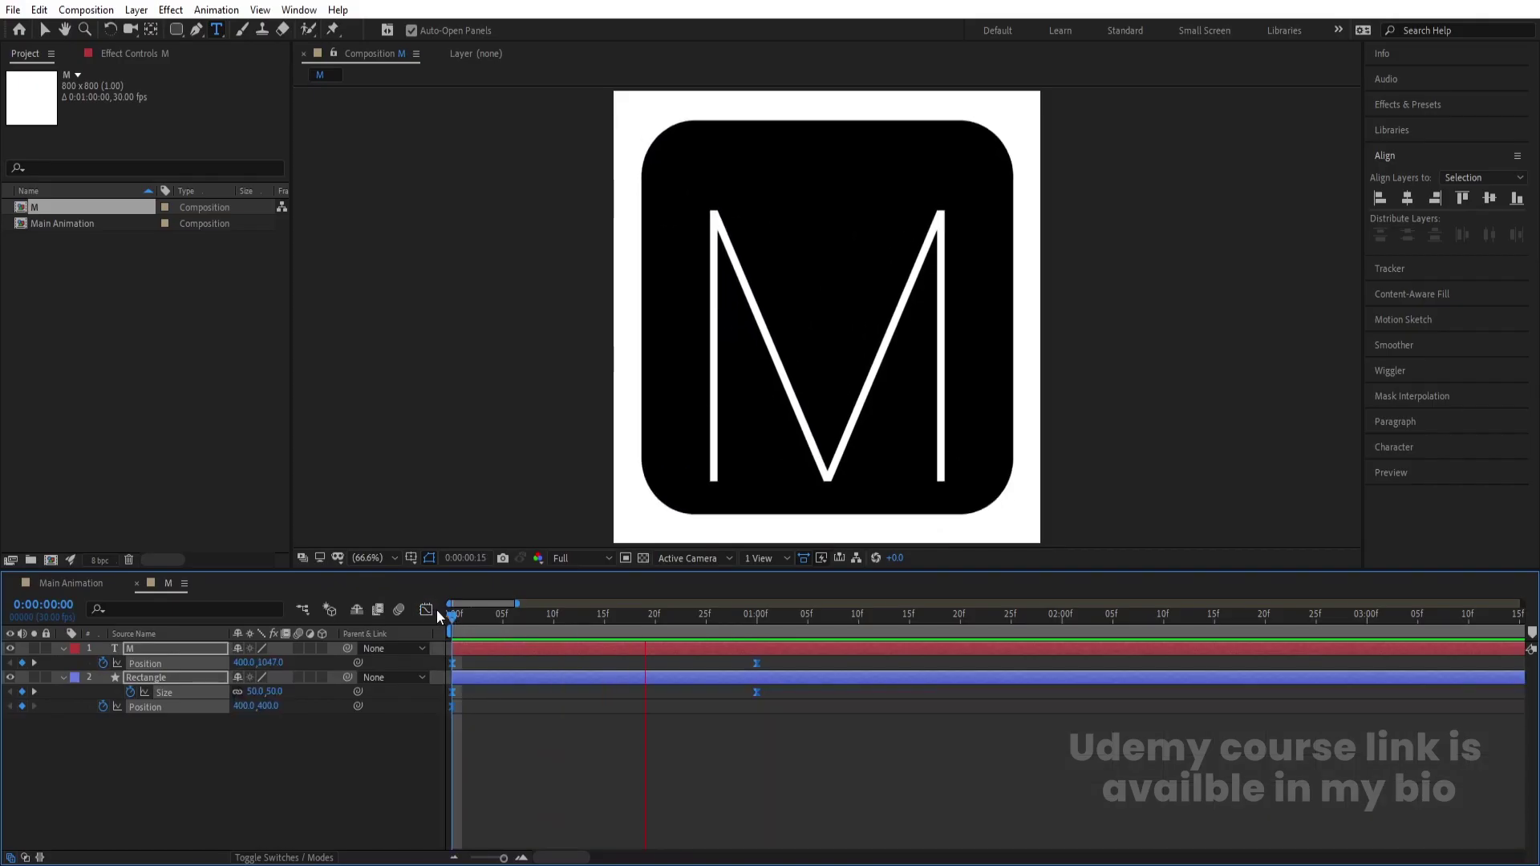
pyautogui.click(701, 734)
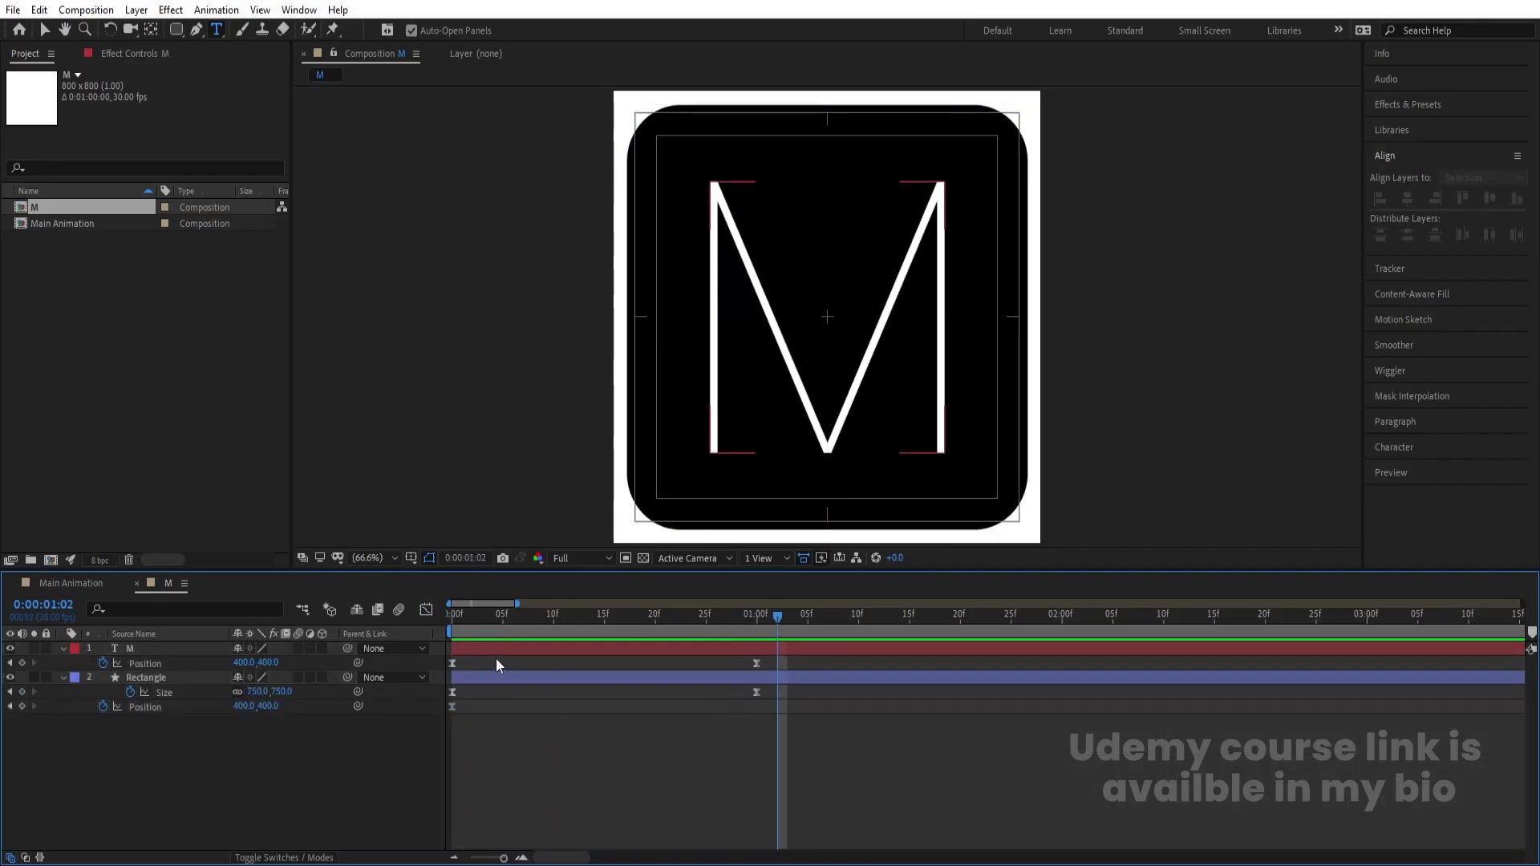
# Try delaying the M layer to start at frame 10, and preview the animation from the first frame
pyautogui.moveTo(463, 650); pyautogui.dragTo(561, 649)
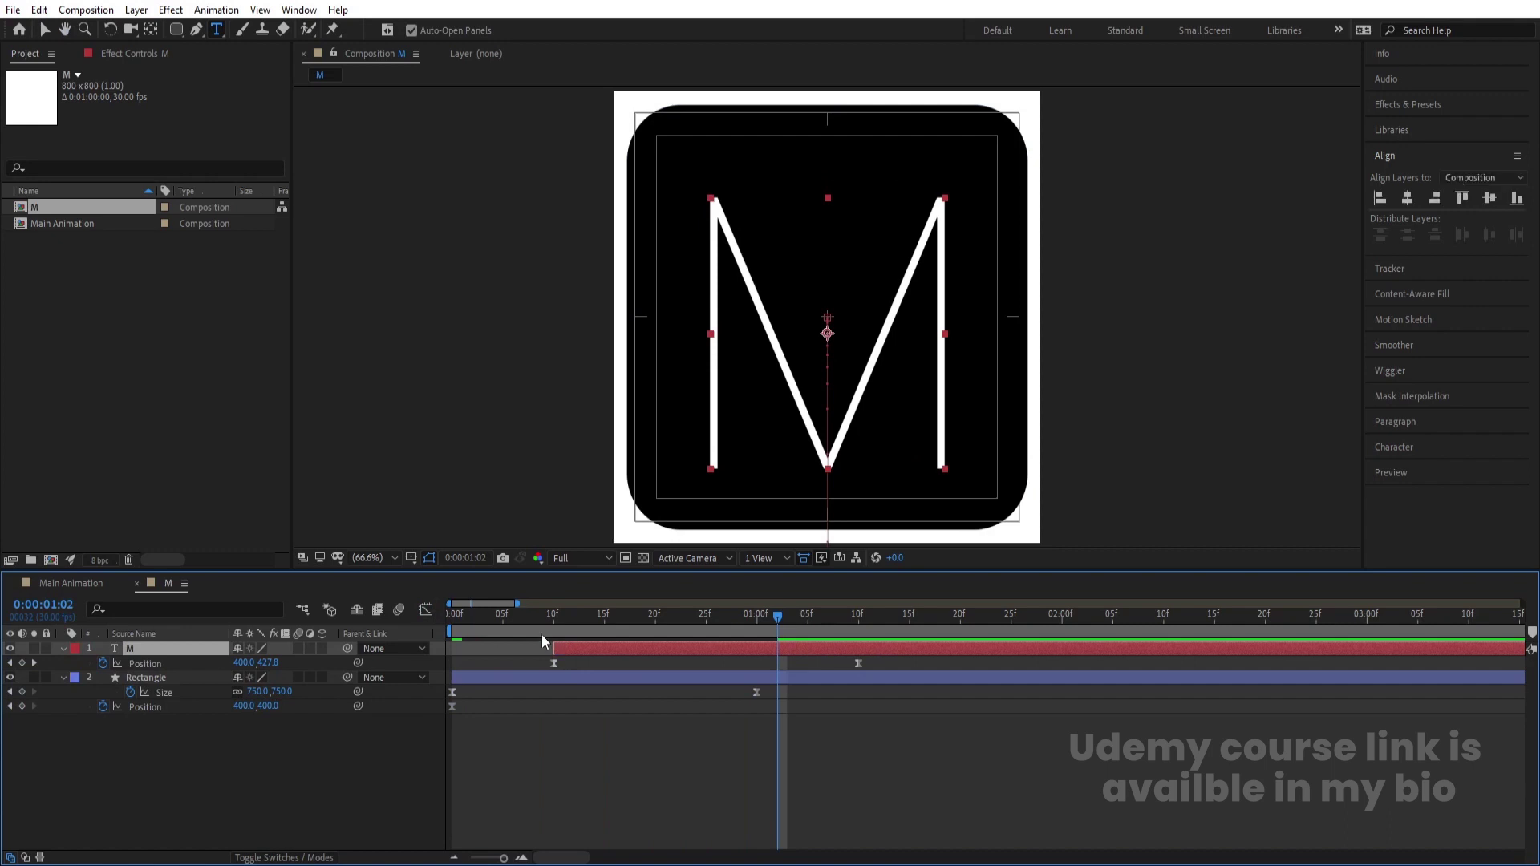
pyautogui.press('Home')
pyautogui.press('space')
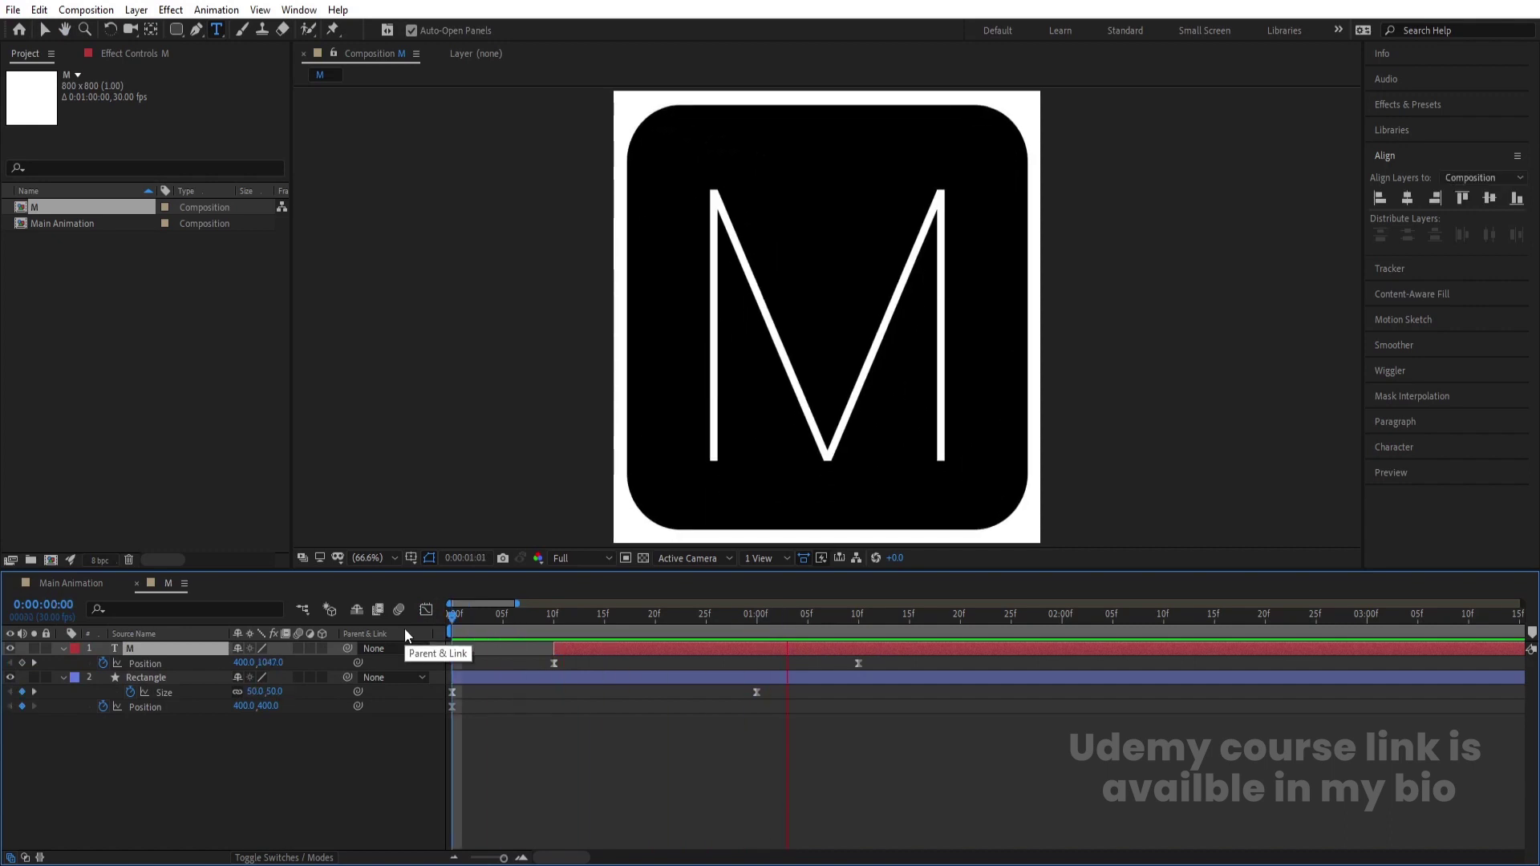
pyautogui.press('space')
# Move the M layer's start to frame 5, and preview the animation from the first frame
pyautogui.moveTo(568, 651); pyautogui.dragTo(518, 649)
pyautogui.press('Home')
pyautogui.press('space')
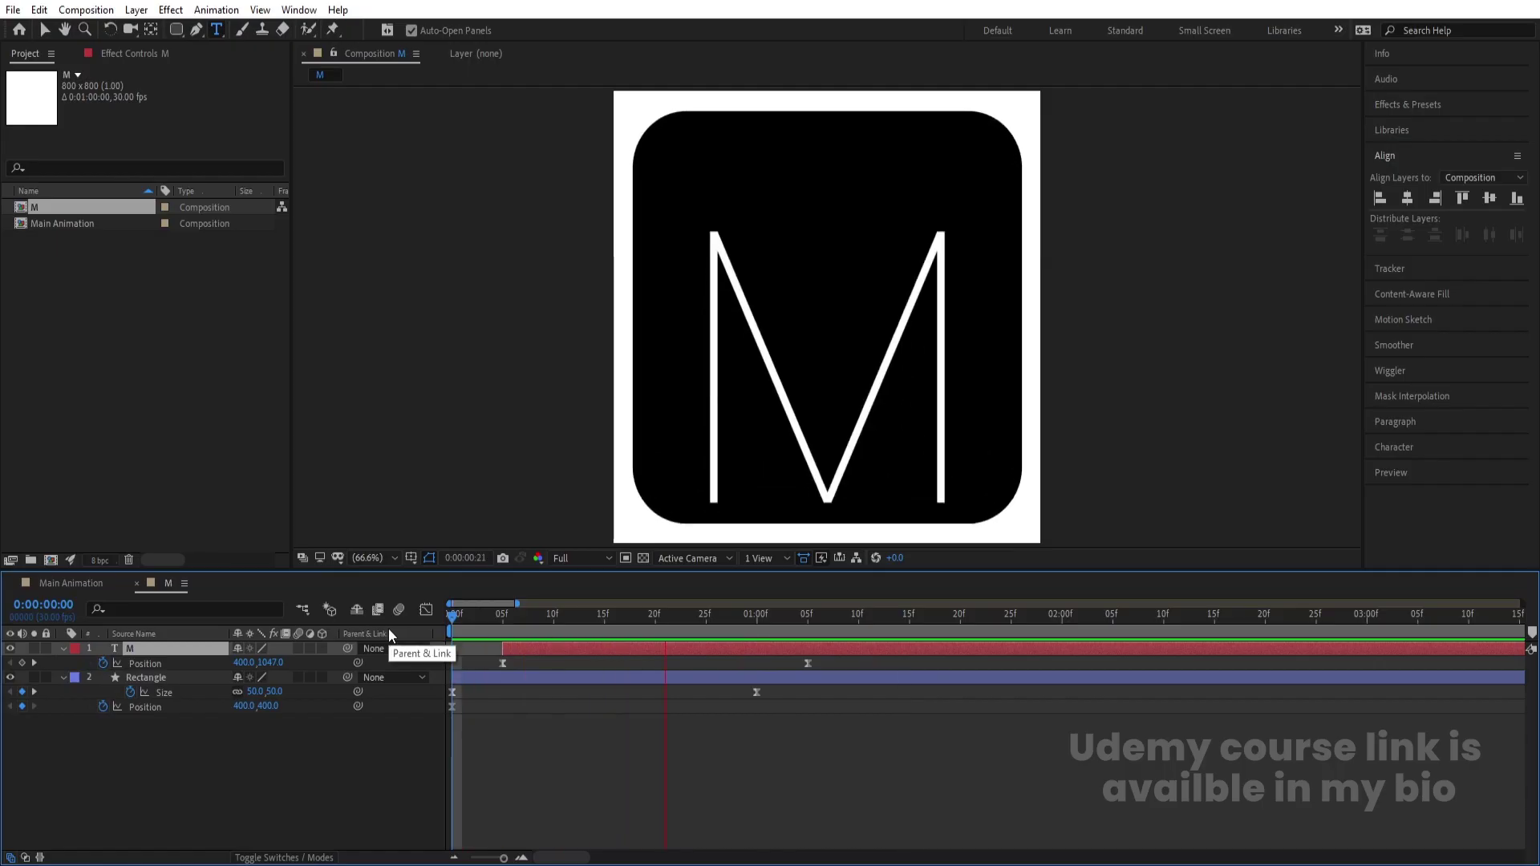
pyautogui.press('space')
pyautogui.press('-')
pyautogui.press('-')
pyautogui.press('-')
pyautogui.press('-')
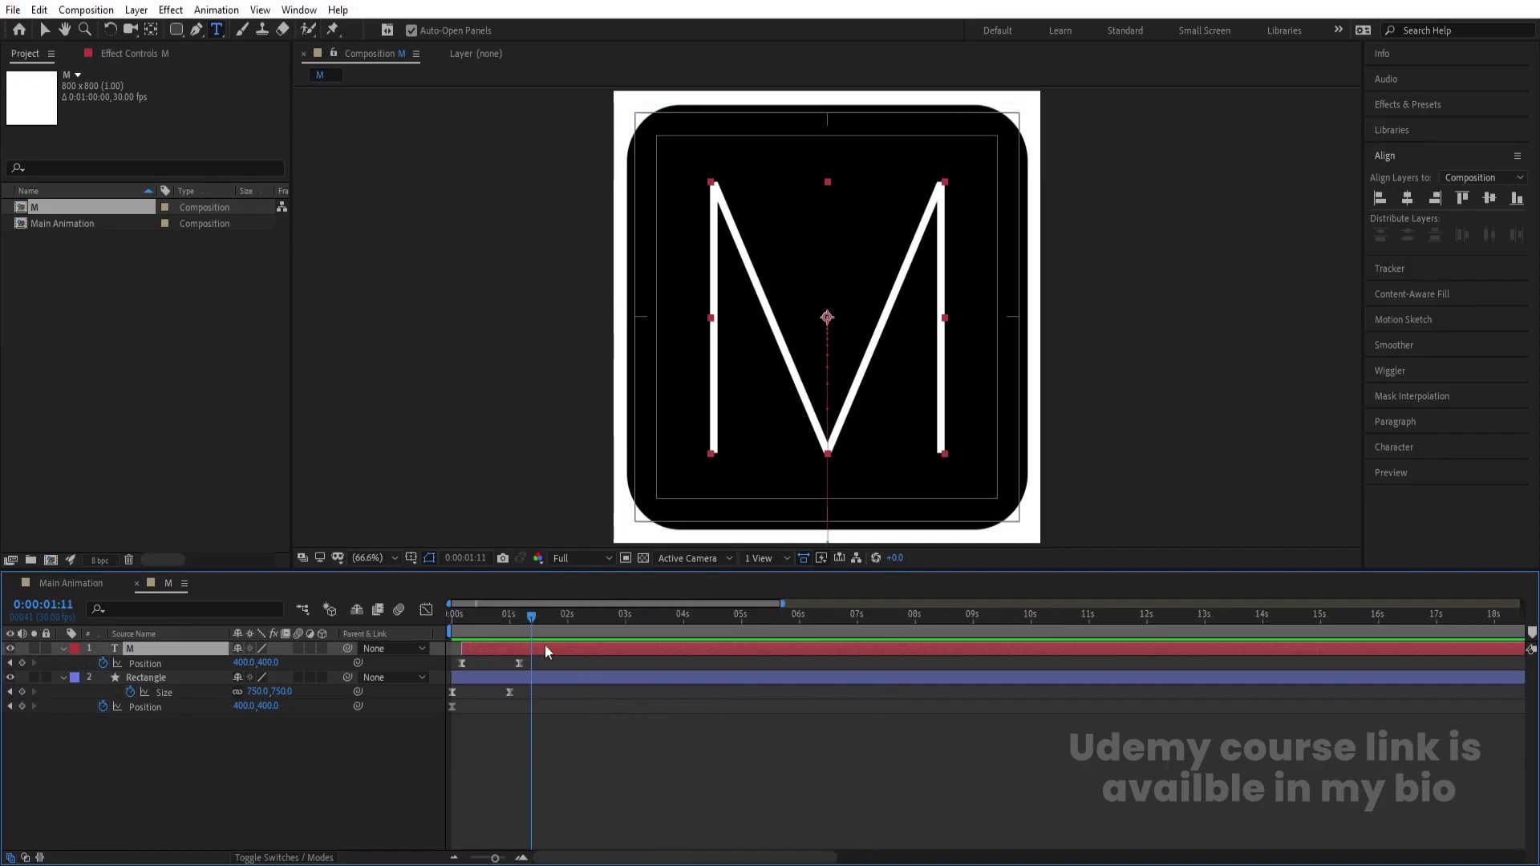
pyautogui.press('Home')
pyautogui.press('space')
pyautogui.press('space')
pyautogui.press('space')
# Add a position keyframe to the Rectangle layer at the two-second mark
pyautogui.moveTo(561, 619); pyautogui.dragTo(567, 627)
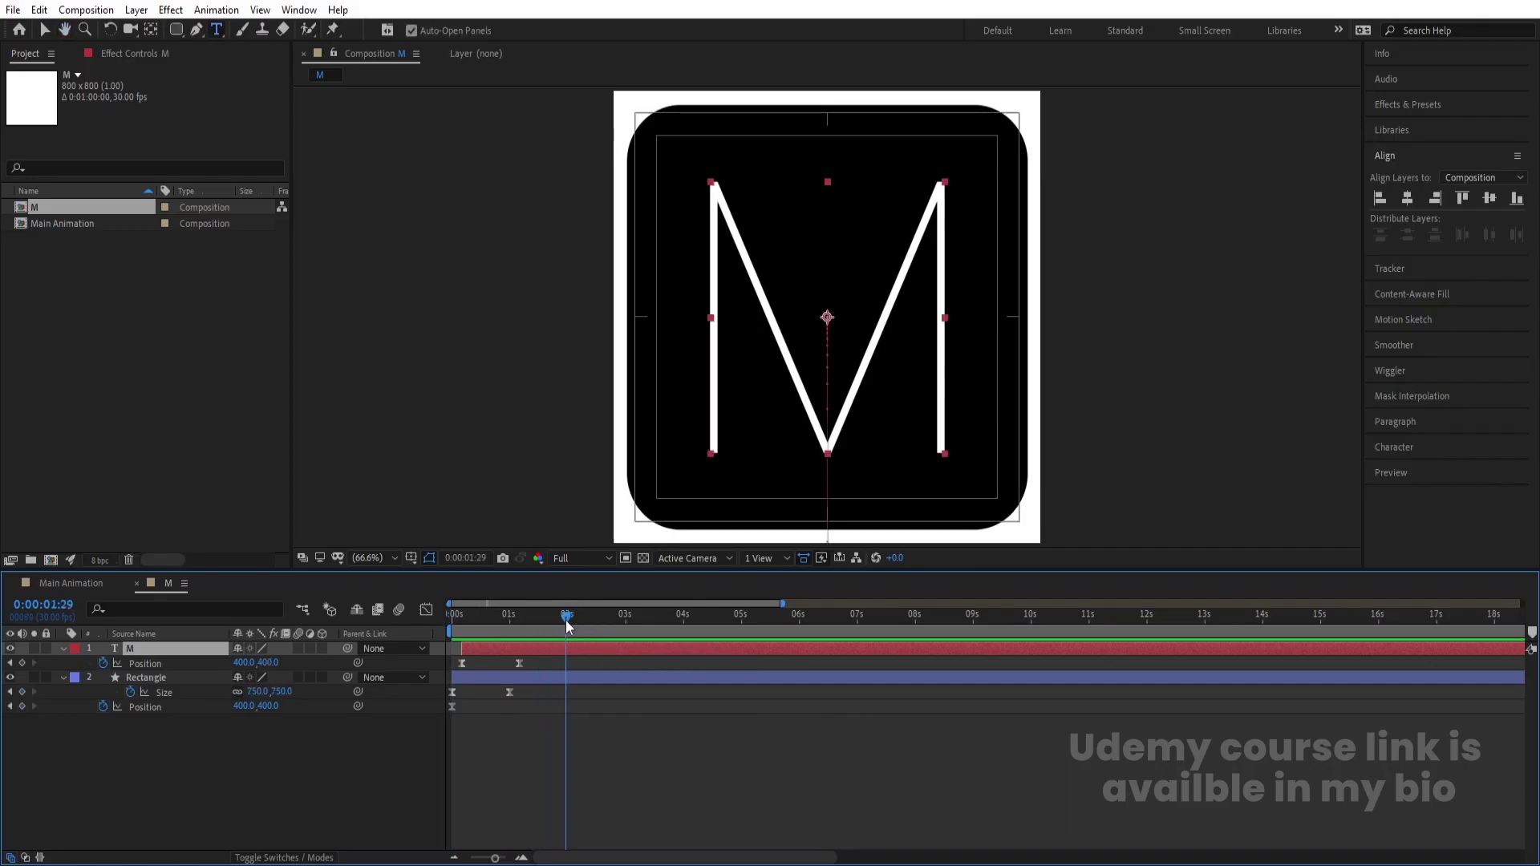
pyautogui.click(108, 754)
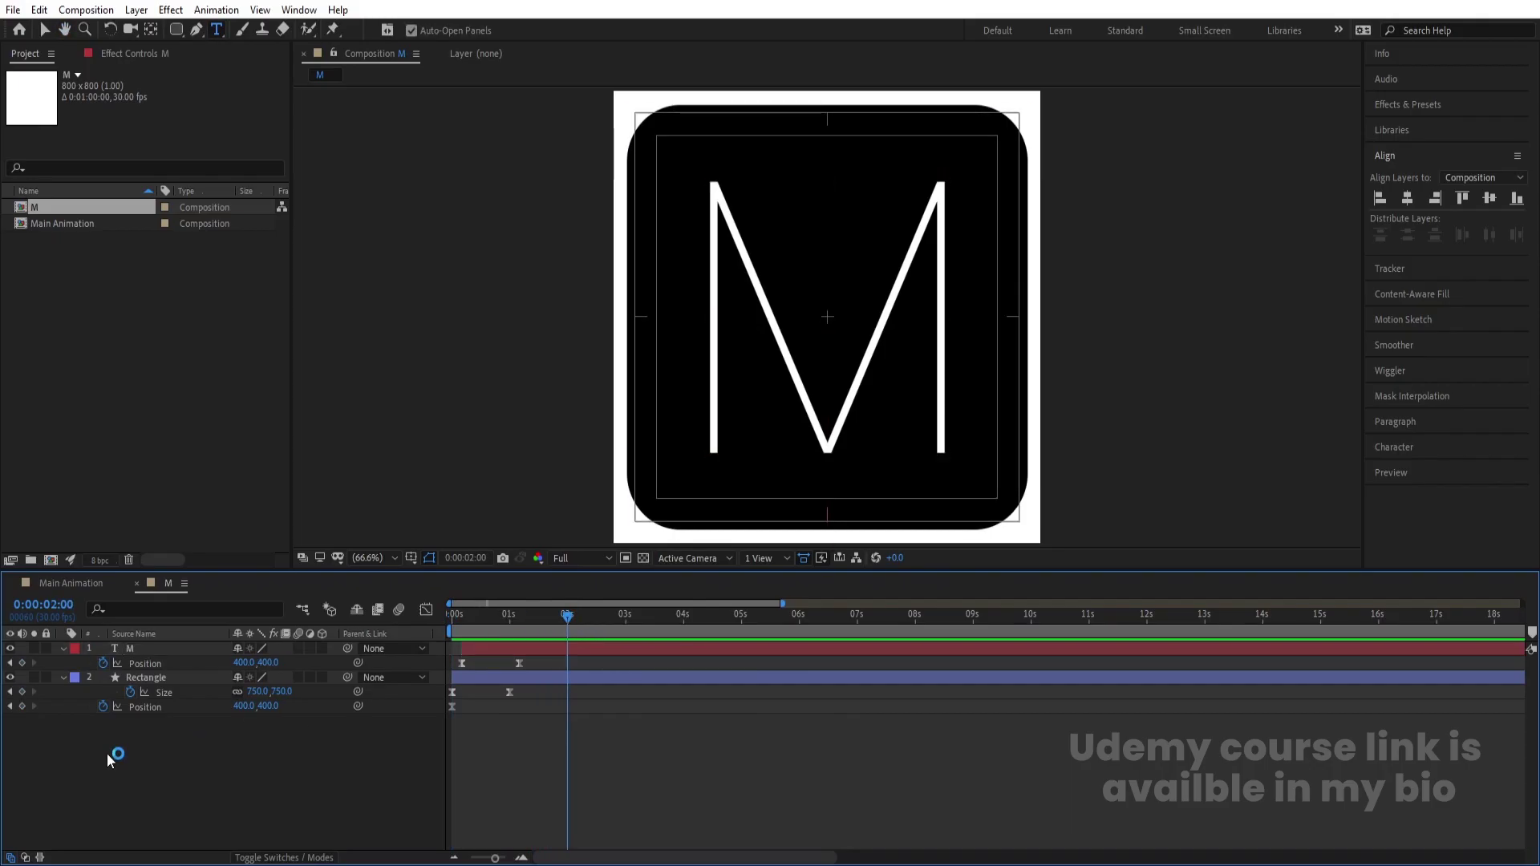
pyautogui.click(133, 680)
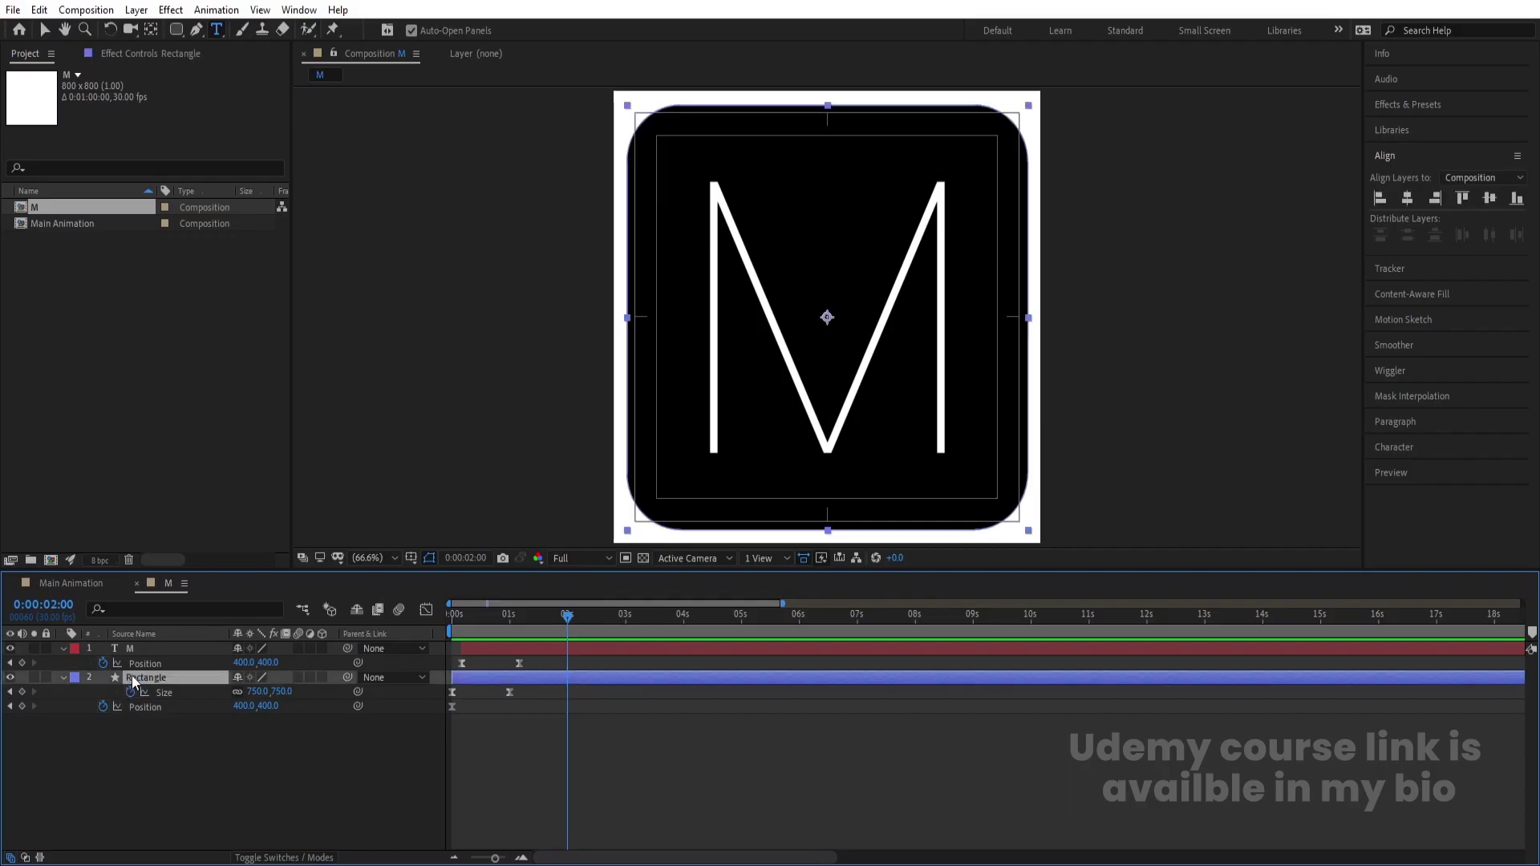
pyautogui.press('u')
pyautogui.press('p')
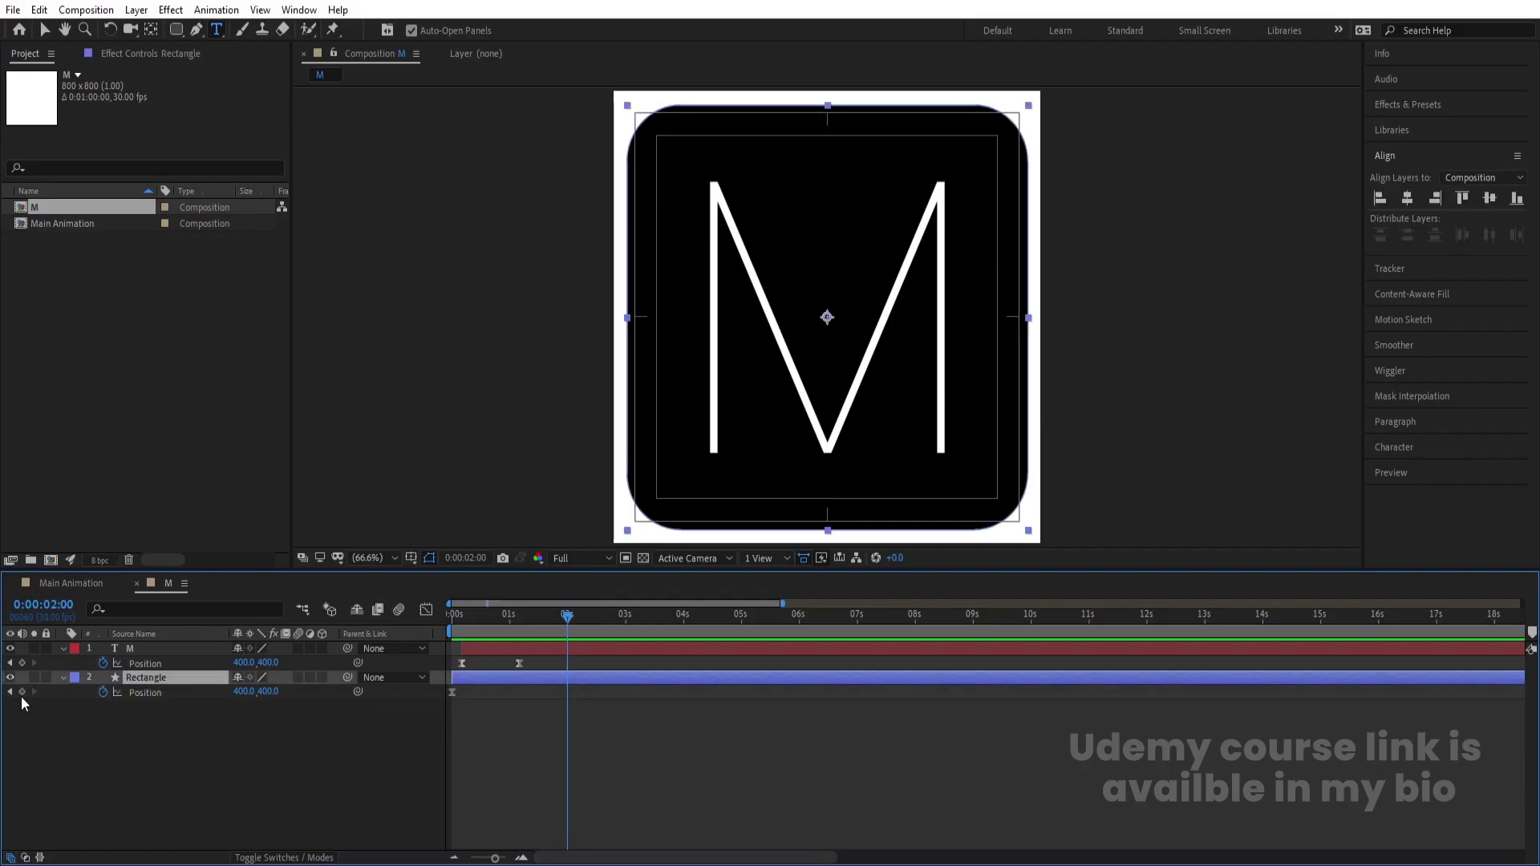
pyautogui.click(21, 692)
# At three seconds, move the Rectangle horizontally out of the composition's left edge to about -379, 400, and return to the two-second keyframe
pyautogui.press('=')
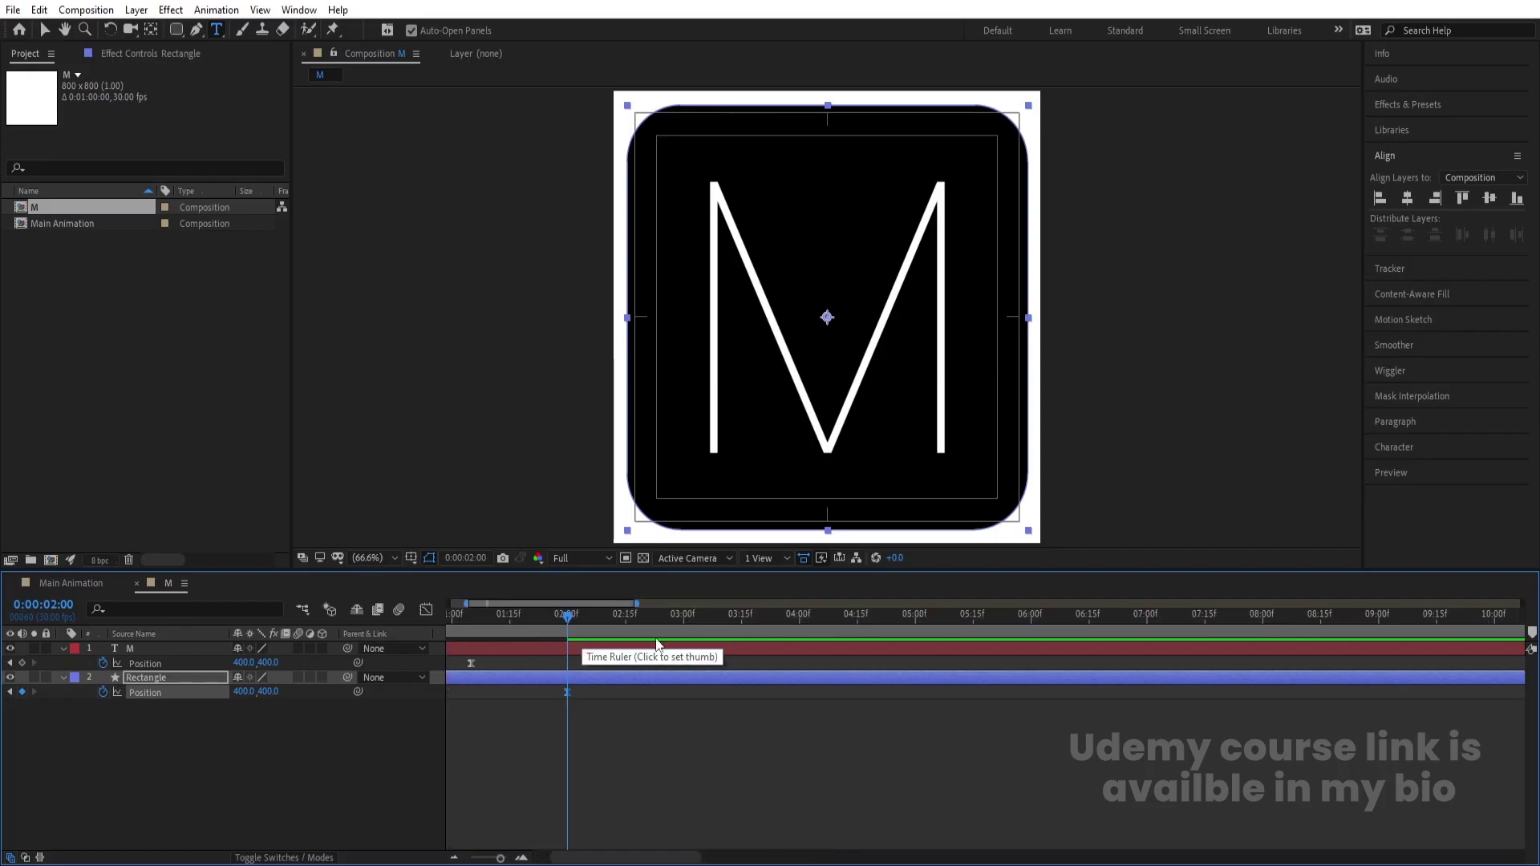
pyautogui.click(683, 619)
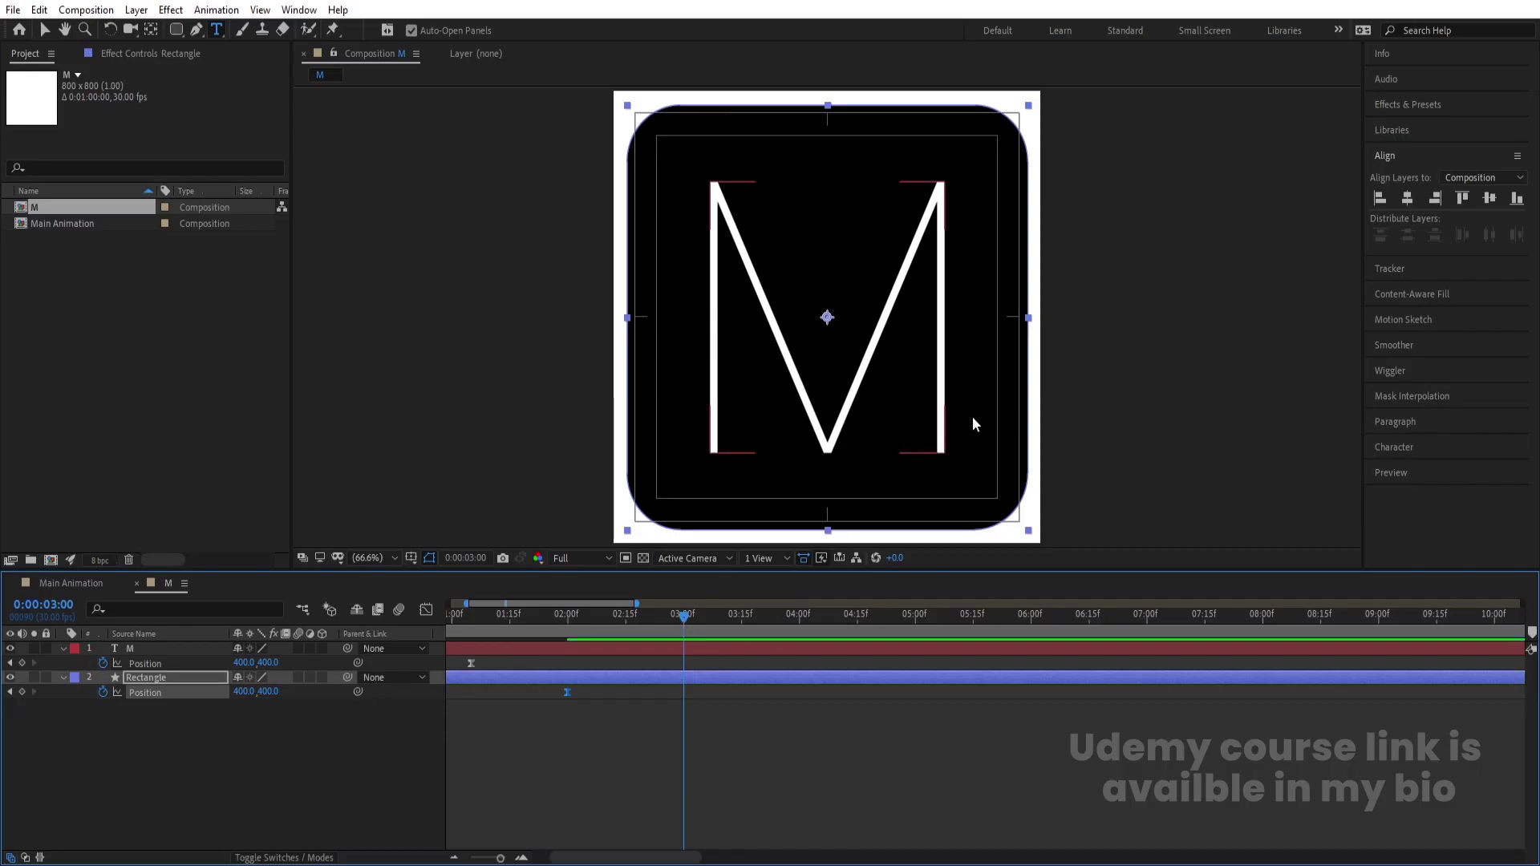
pyautogui.press('v')
pyautogui.moveTo(1006, 401); pyautogui.dragTo(590, 415)
pyautogui.moveTo(721, 769); pyautogui.dragTo(551, 688)
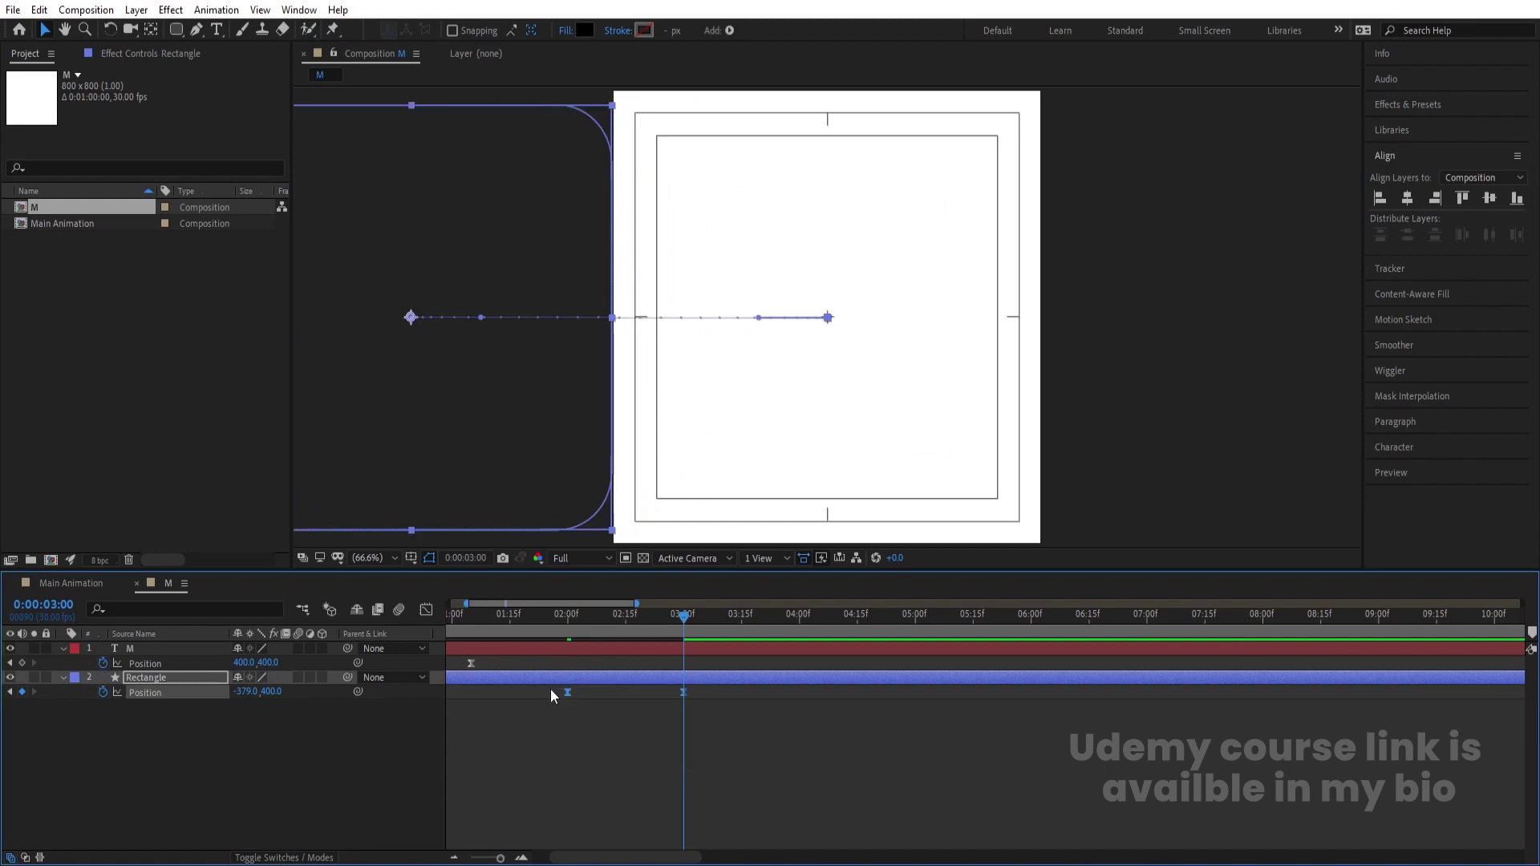
pyautogui.hotkey('ctrl', 'z')
pyautogui.click(618, 768)
pyautogui.press('j')
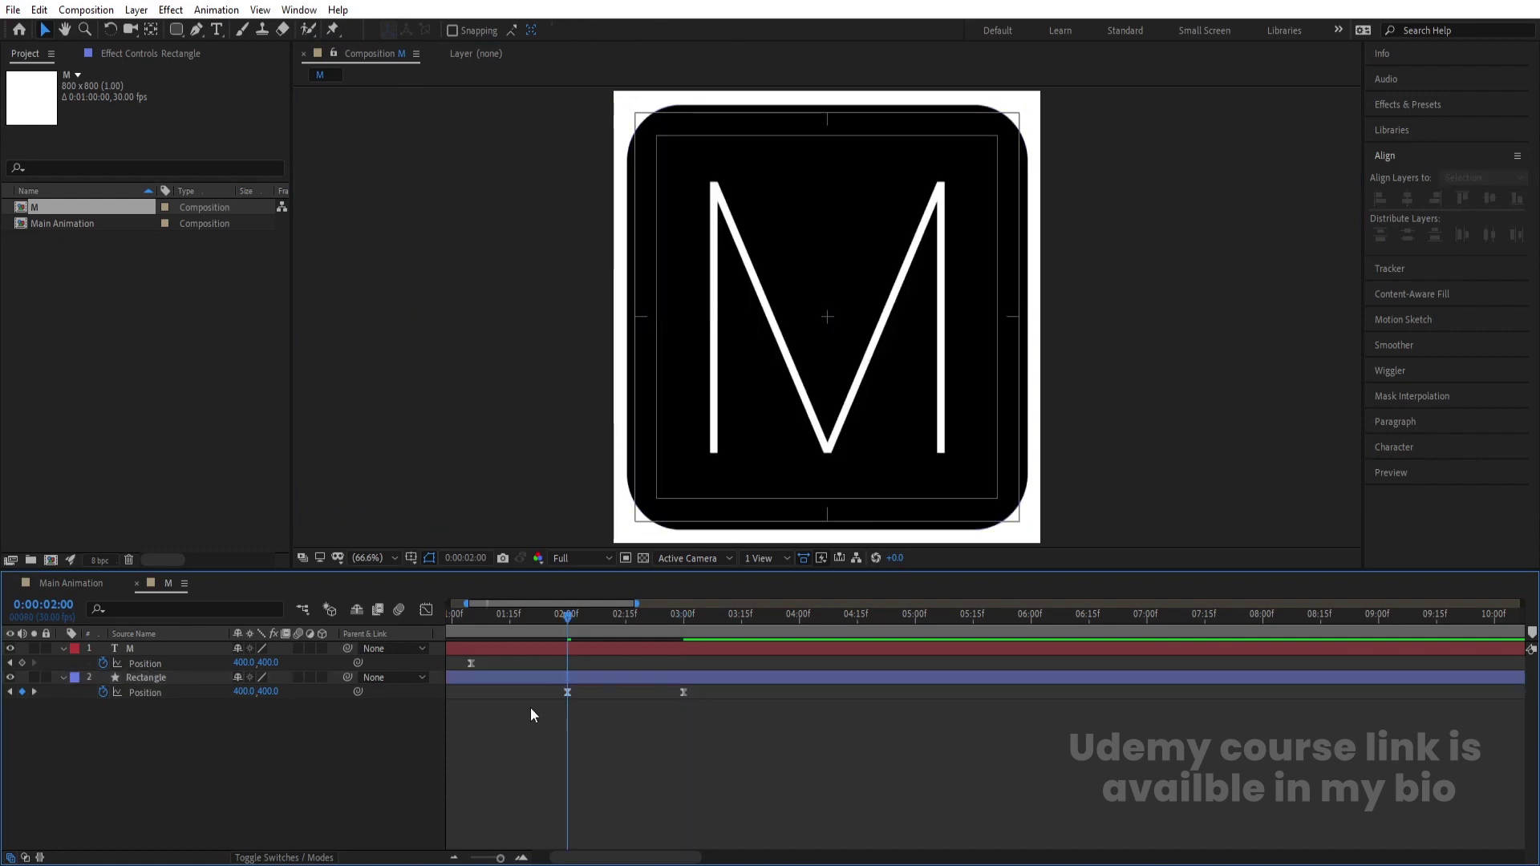
# Duplicate the Rectangle layer, start the copy at the two-second mark, and delete the copy's size and position keyframes
pyautogui.click(173, 680)
pyautogui.hotkey('ctrl', 'd')
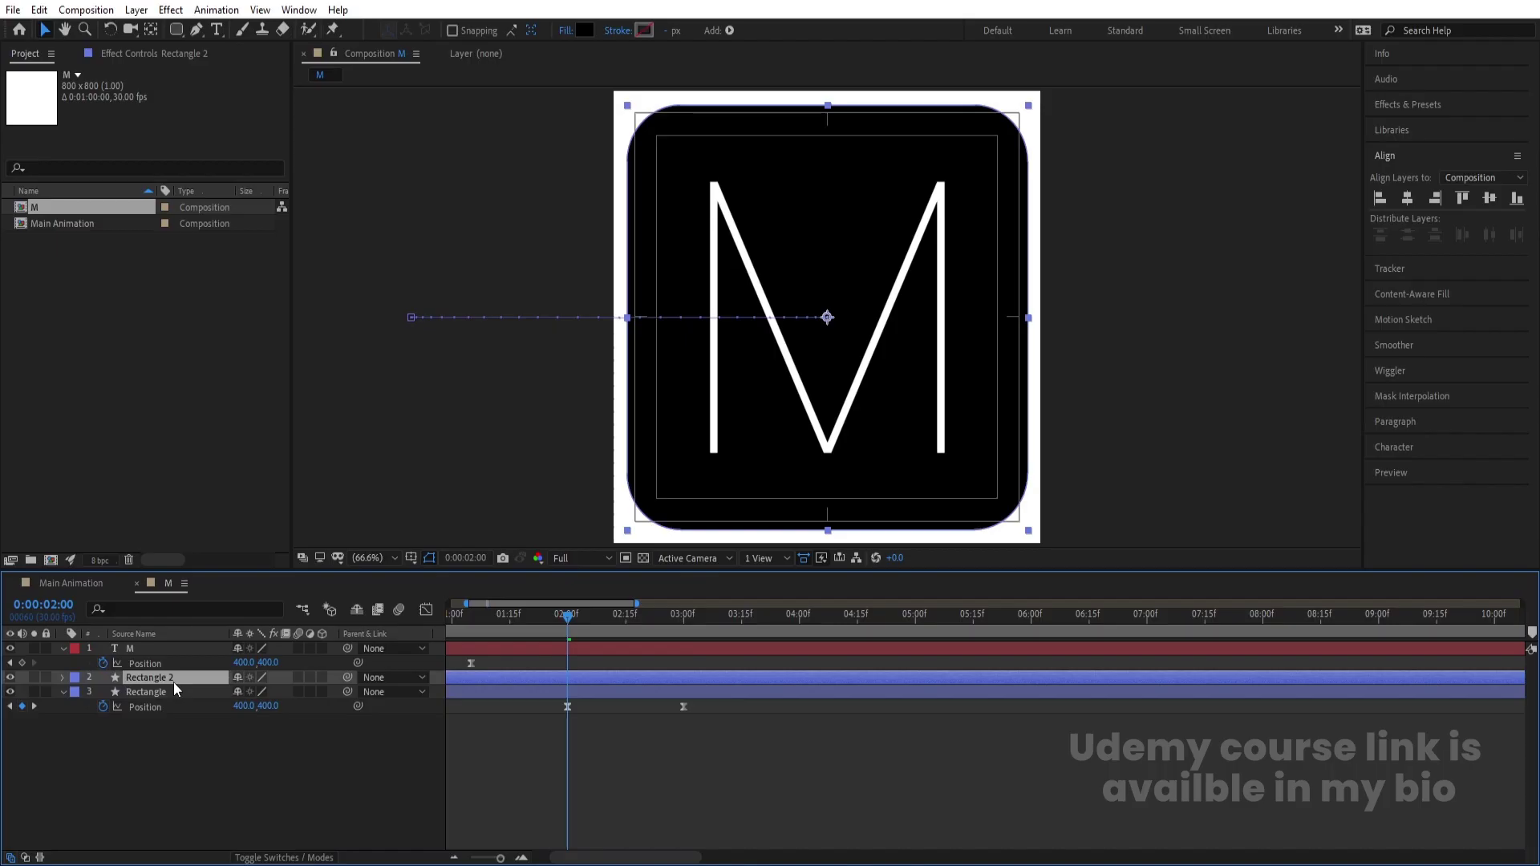
pyautogui.press('u')
pyautogui.moveTo(491, 677); pyautogui.dragTo(721, 677)
pyautogui.moveTo(546, 688); pyautogui.dragTo(940, 709)
pyautogui.press('Delete')
pyautogui.click(406, 764)
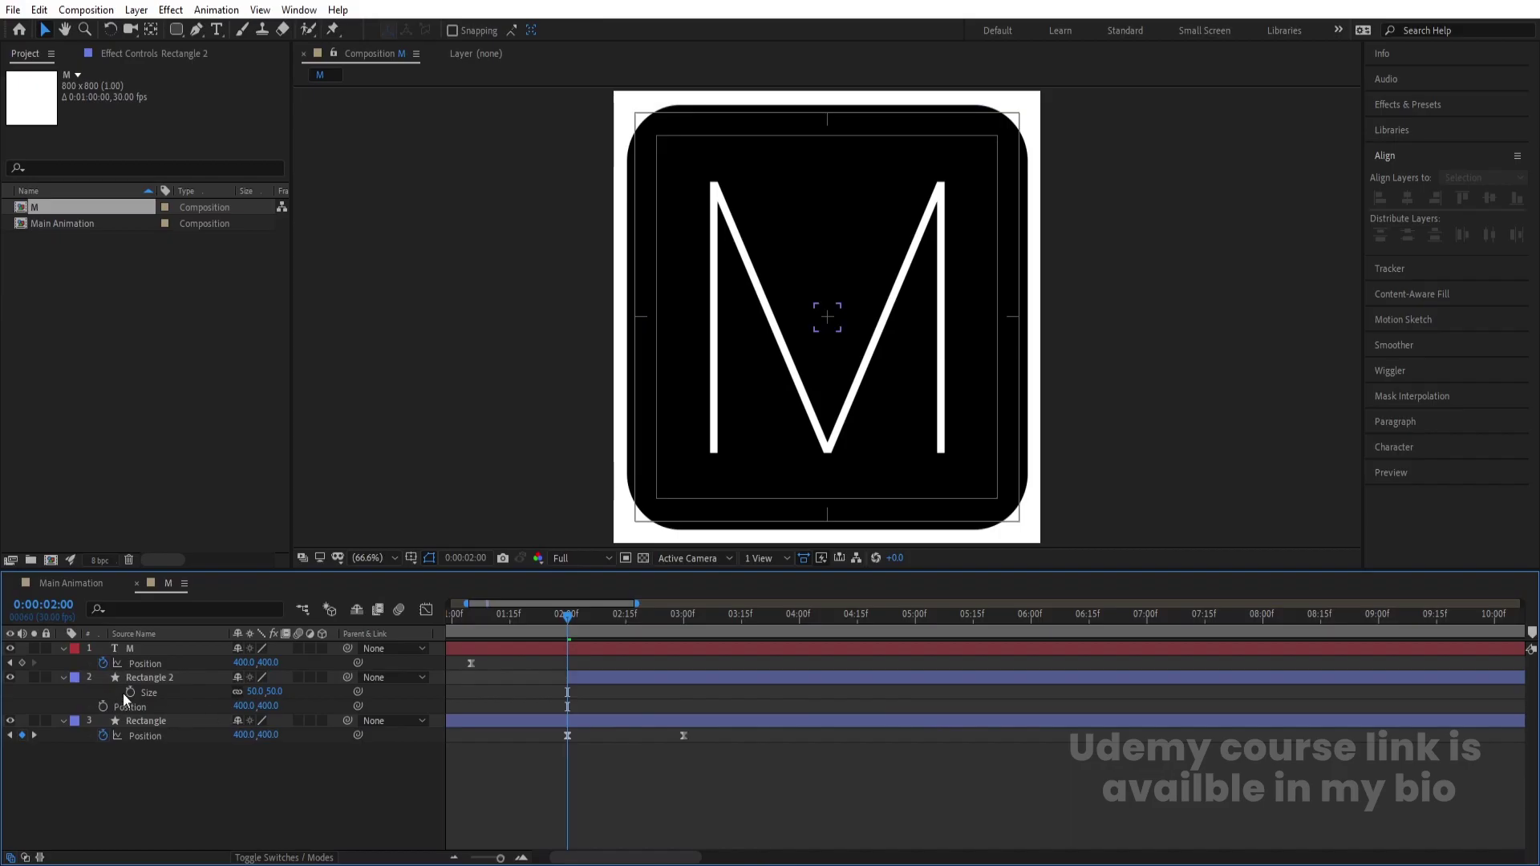
# Change the Rectangle 2 layer's label colour to Yellow
pyautogui.click(77, 679)
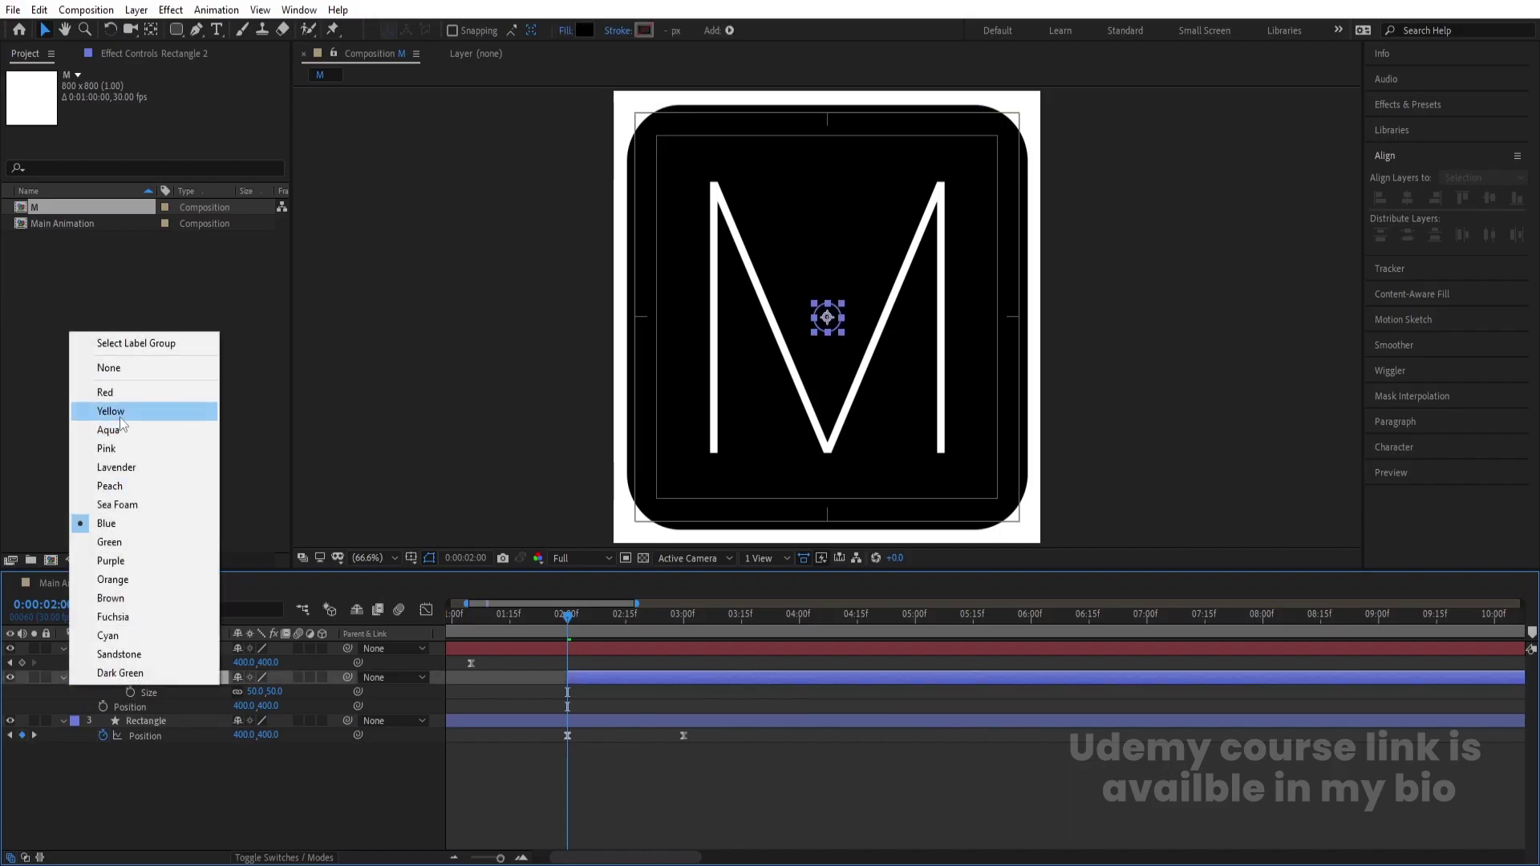
pyautogui.click(118, 417)
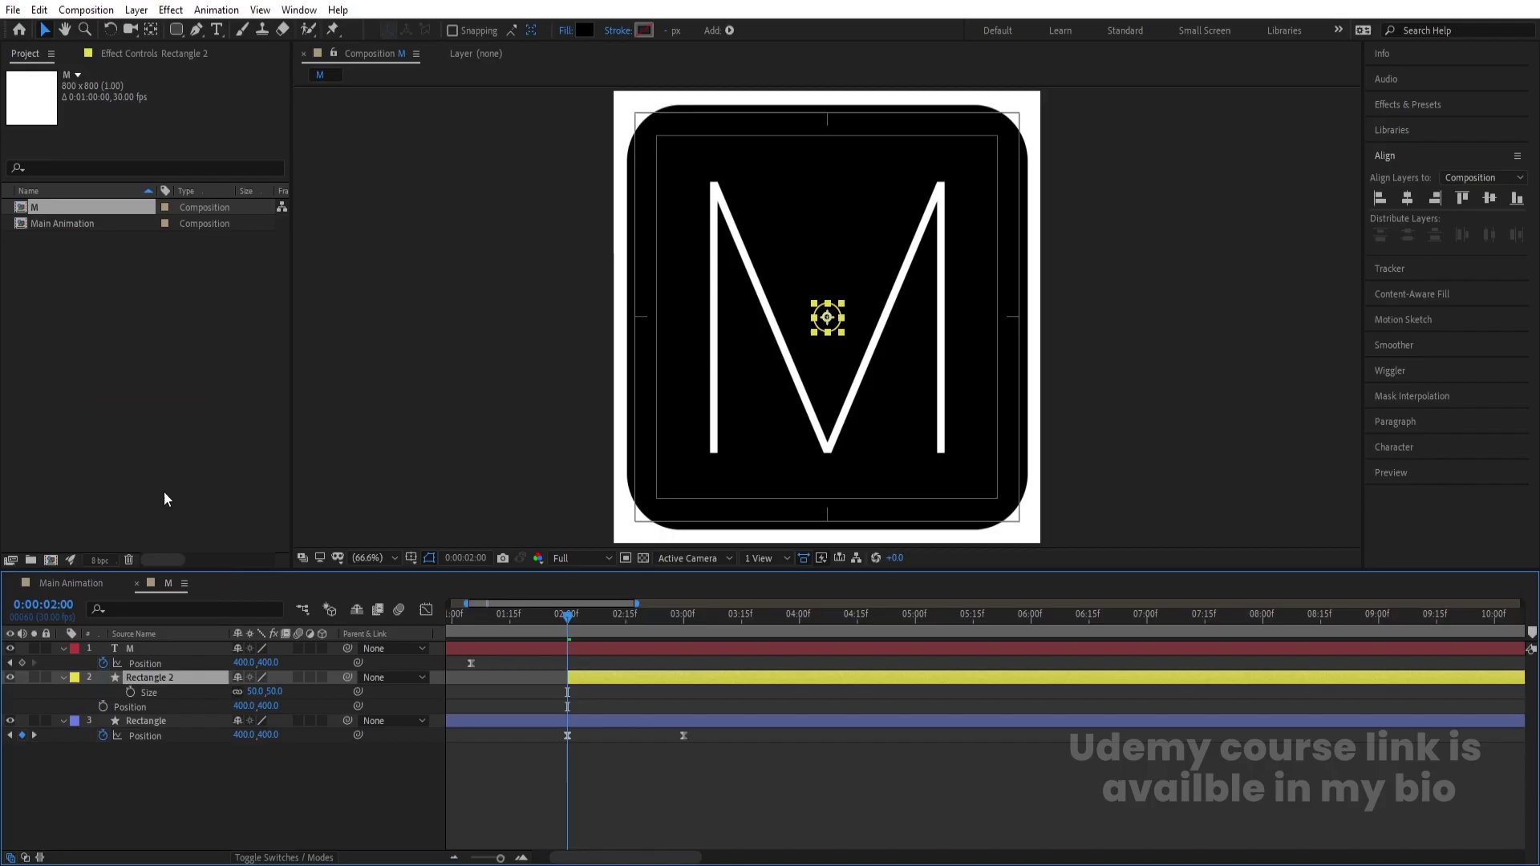
pyautogui.click(727, 768)
# Go to the three-second mark and parent the Rectangle 2 layer to the Rectangle layer
pyautogui.click(685, 626)
pyautogui.press('End')
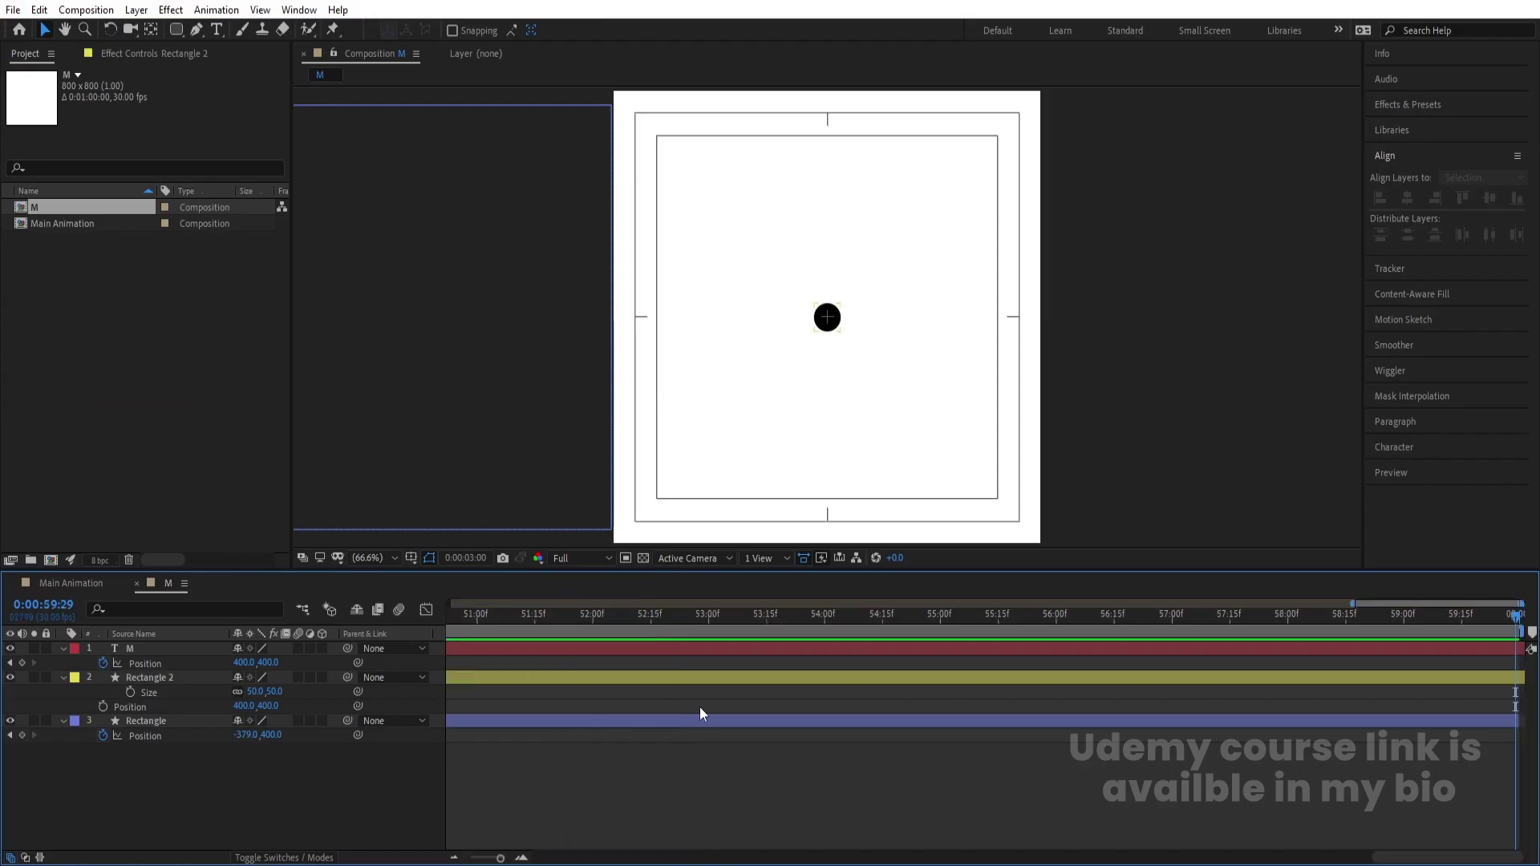
pyautogui.press('space')
pyautogui.click(759, 679)
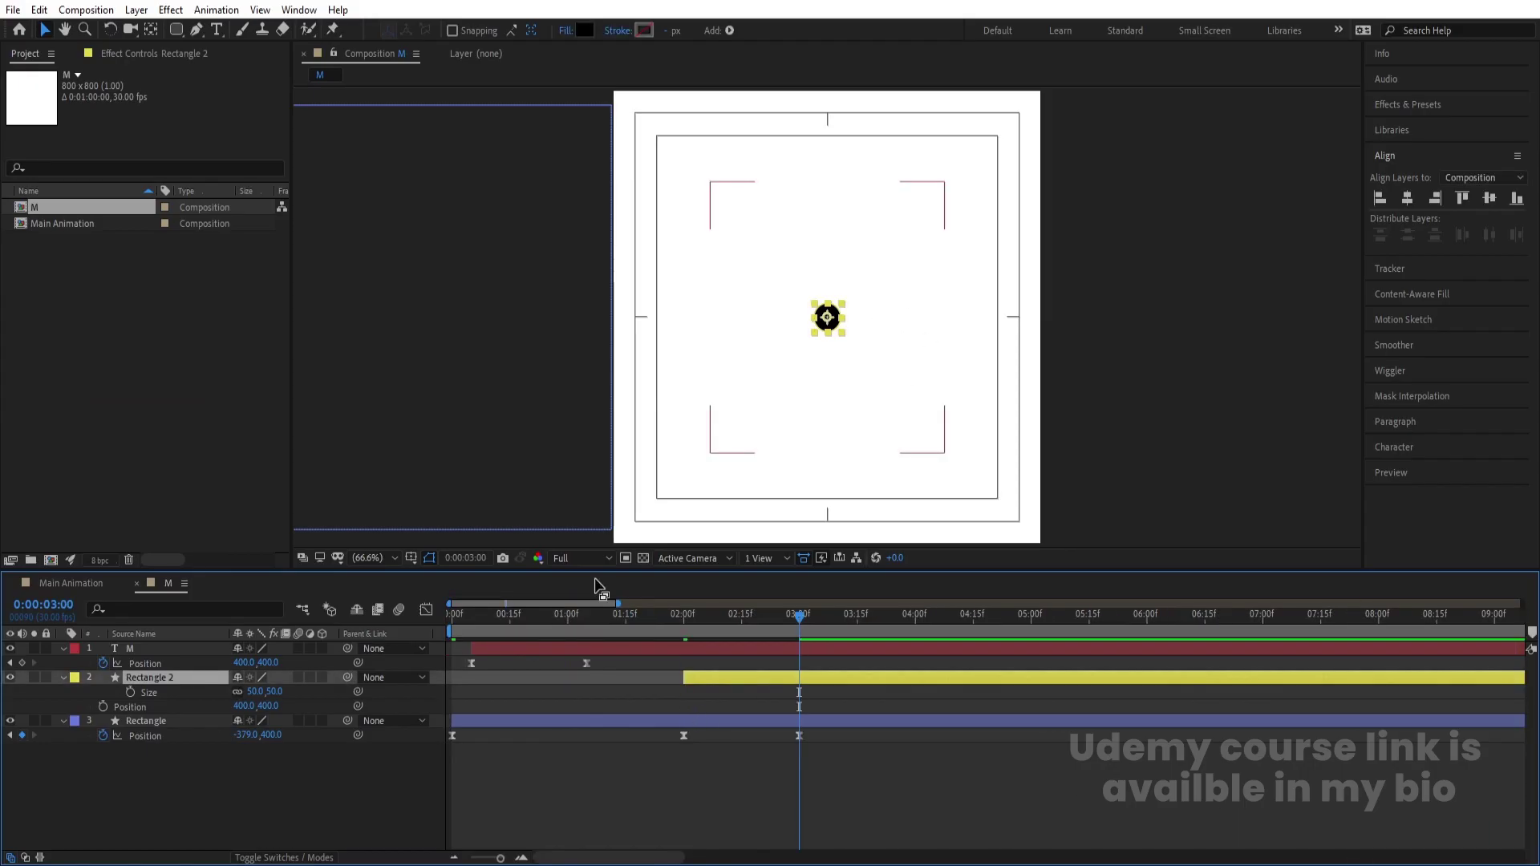
pyautogui.moveTo(348, 679); pyautogui.dragTo(200, 735)
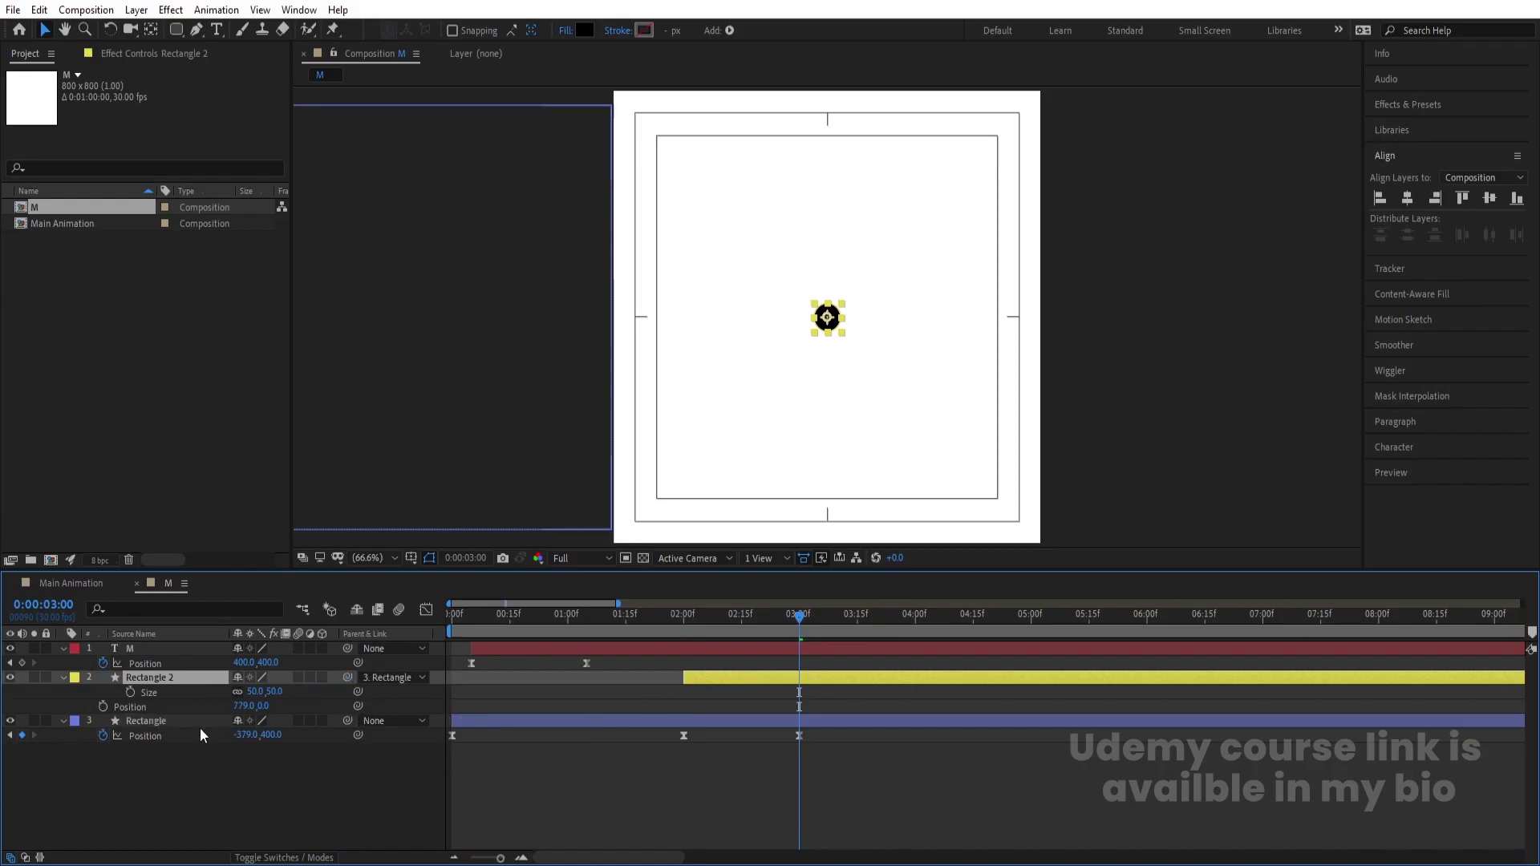
# Delete the Rectangle layer's position keyframe at the start of the timeline, keeping the two-second and three-second keyframes
pyautogui.click(192, 722)
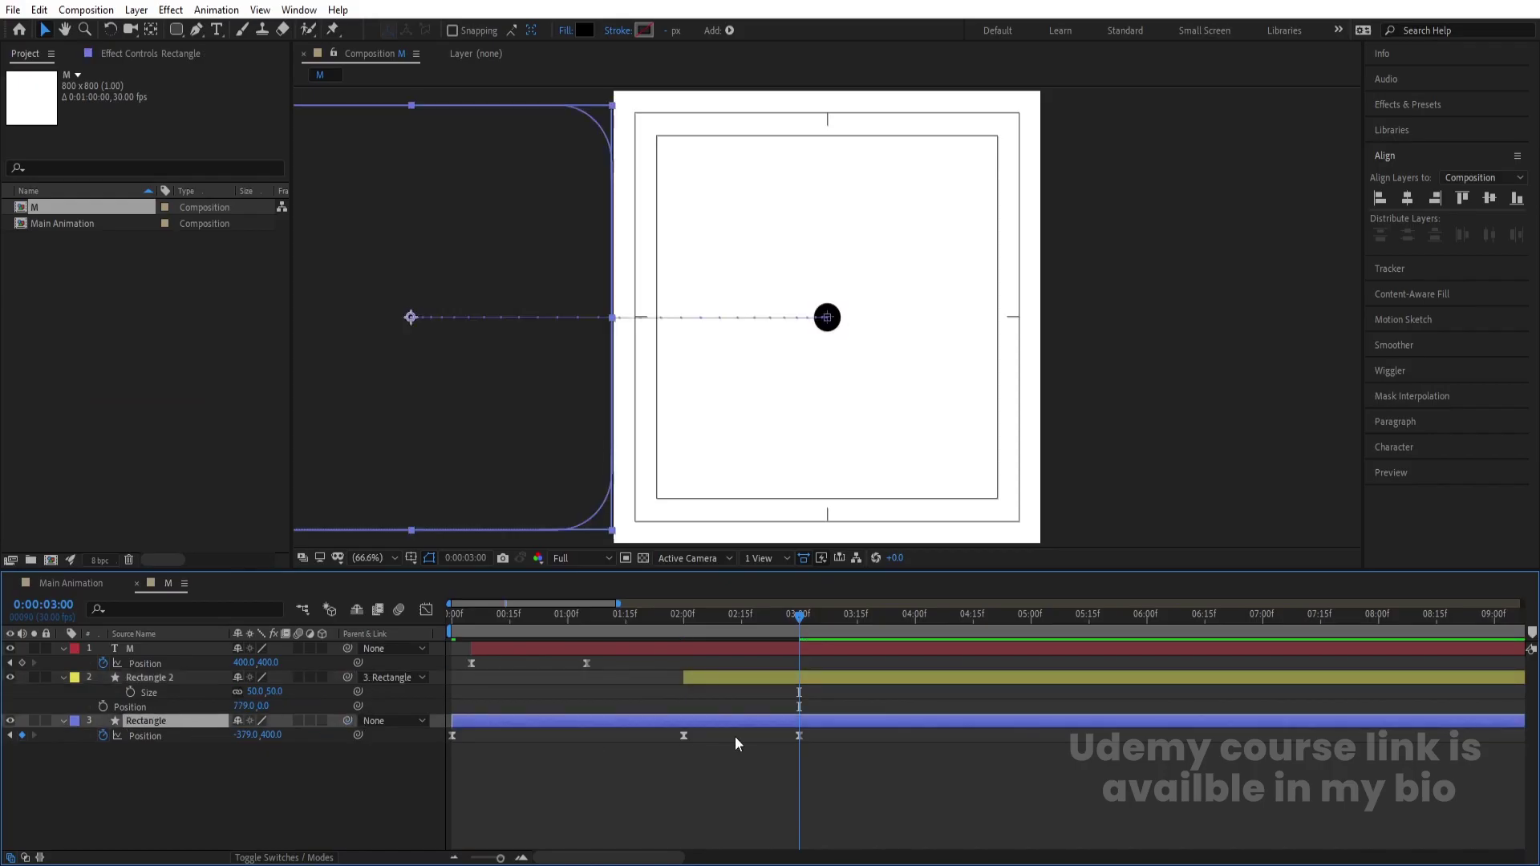
pyautogui.click(454, 736)
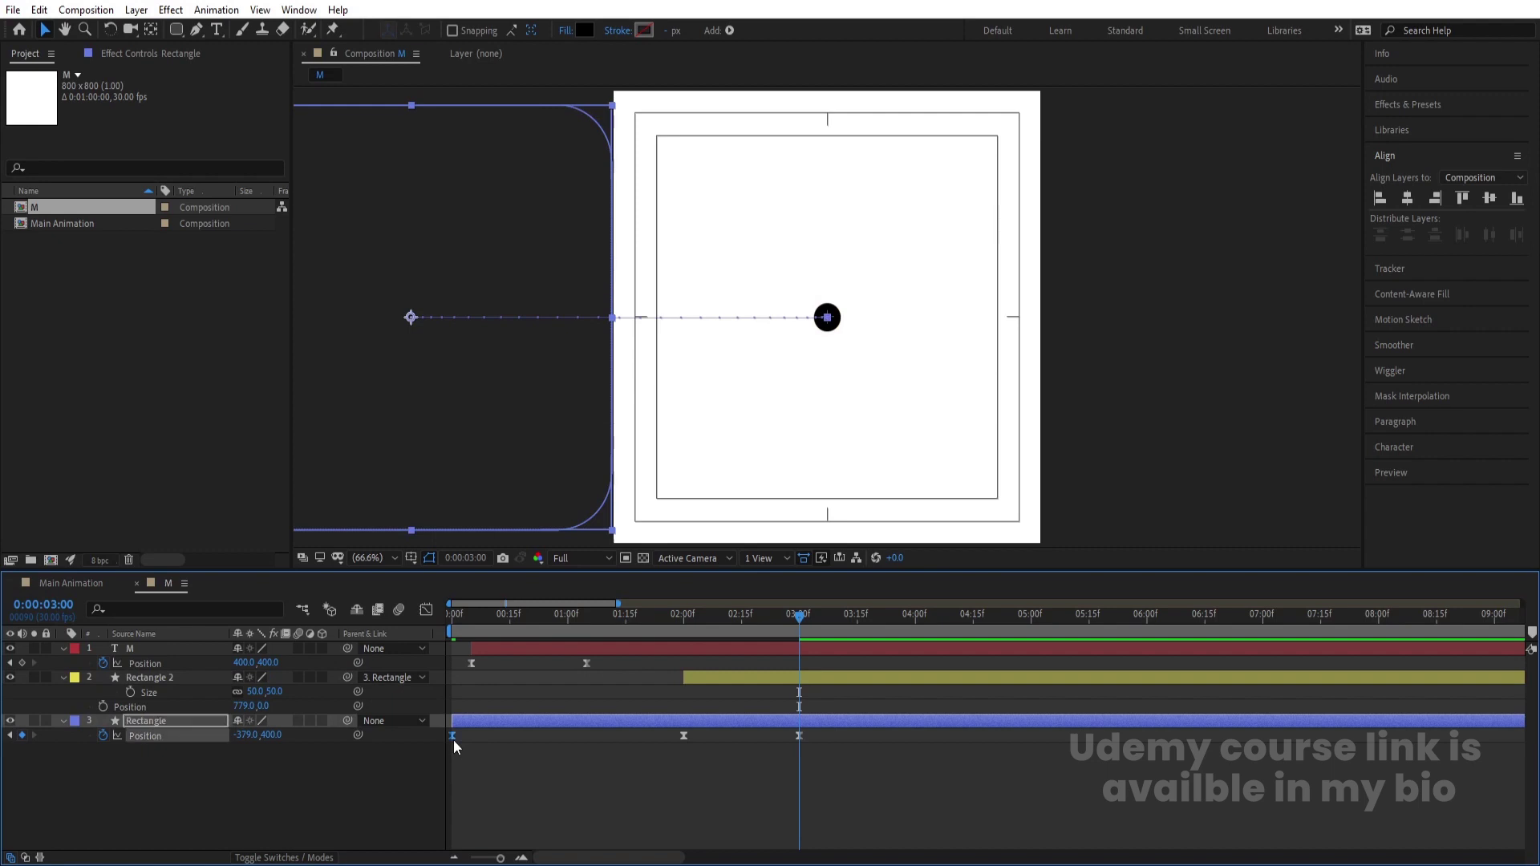
pyautogui.press('Delete')
# Reshape the speed curve between the Rectangle's two position keyframes into a sharp peak midway through the slide
pyautogui.moveTo(657, 735); pyautogui.dragTo(650, 823)
pyautogui.click(426, 610)
pyautogui.moveTo(780, 807); pyautogui.dragTo(728, 807)
pyautogui.click(664, 633)
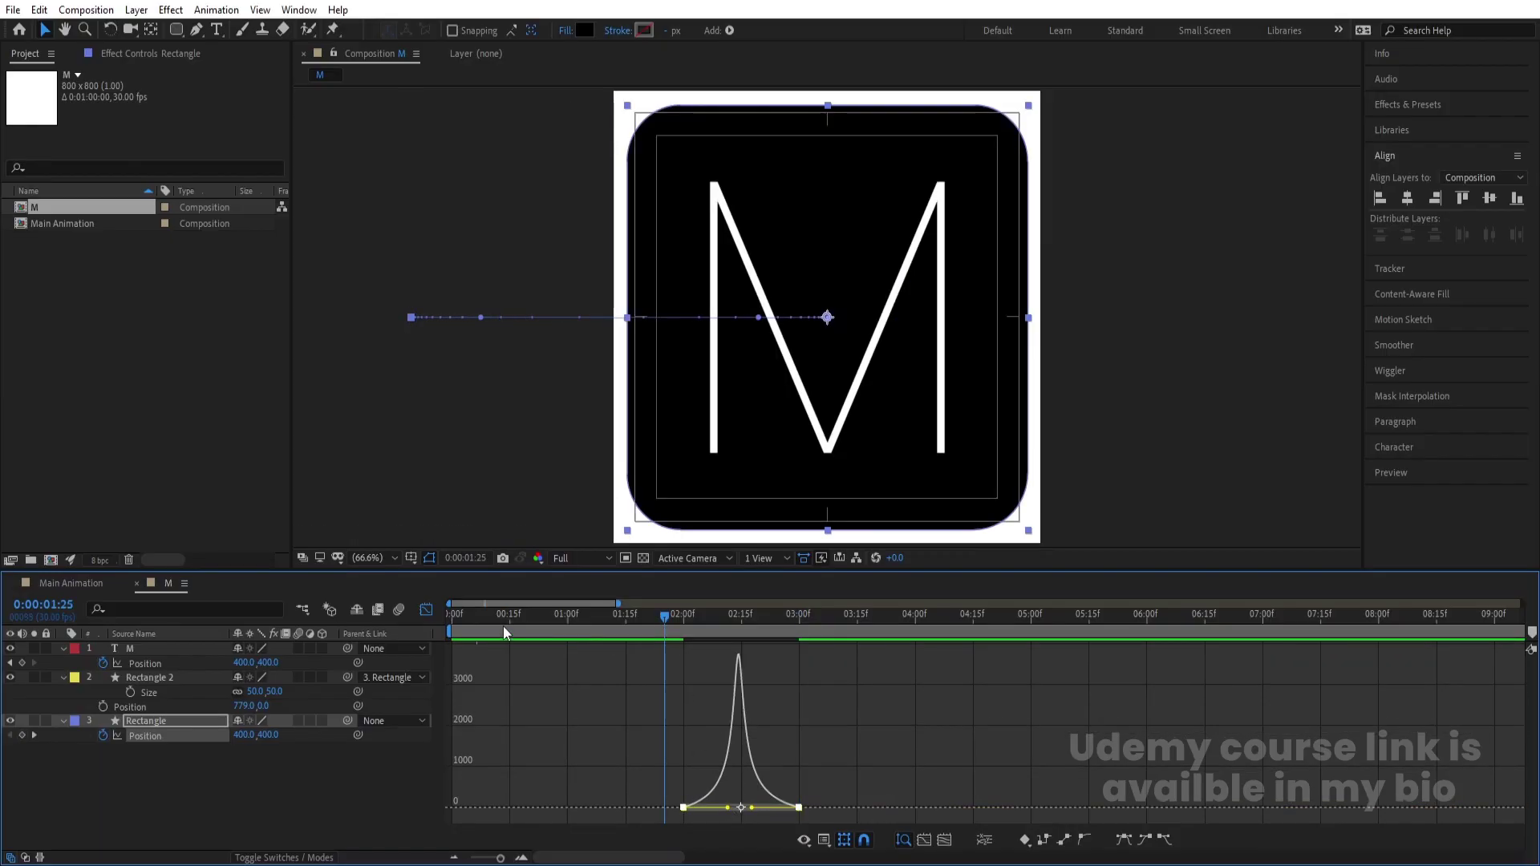
pyautogui.click(426, 610)
# Preview the Rectangle's slide-out, and replay the whole animation from the start to check its timing
pyautogui.press('space')
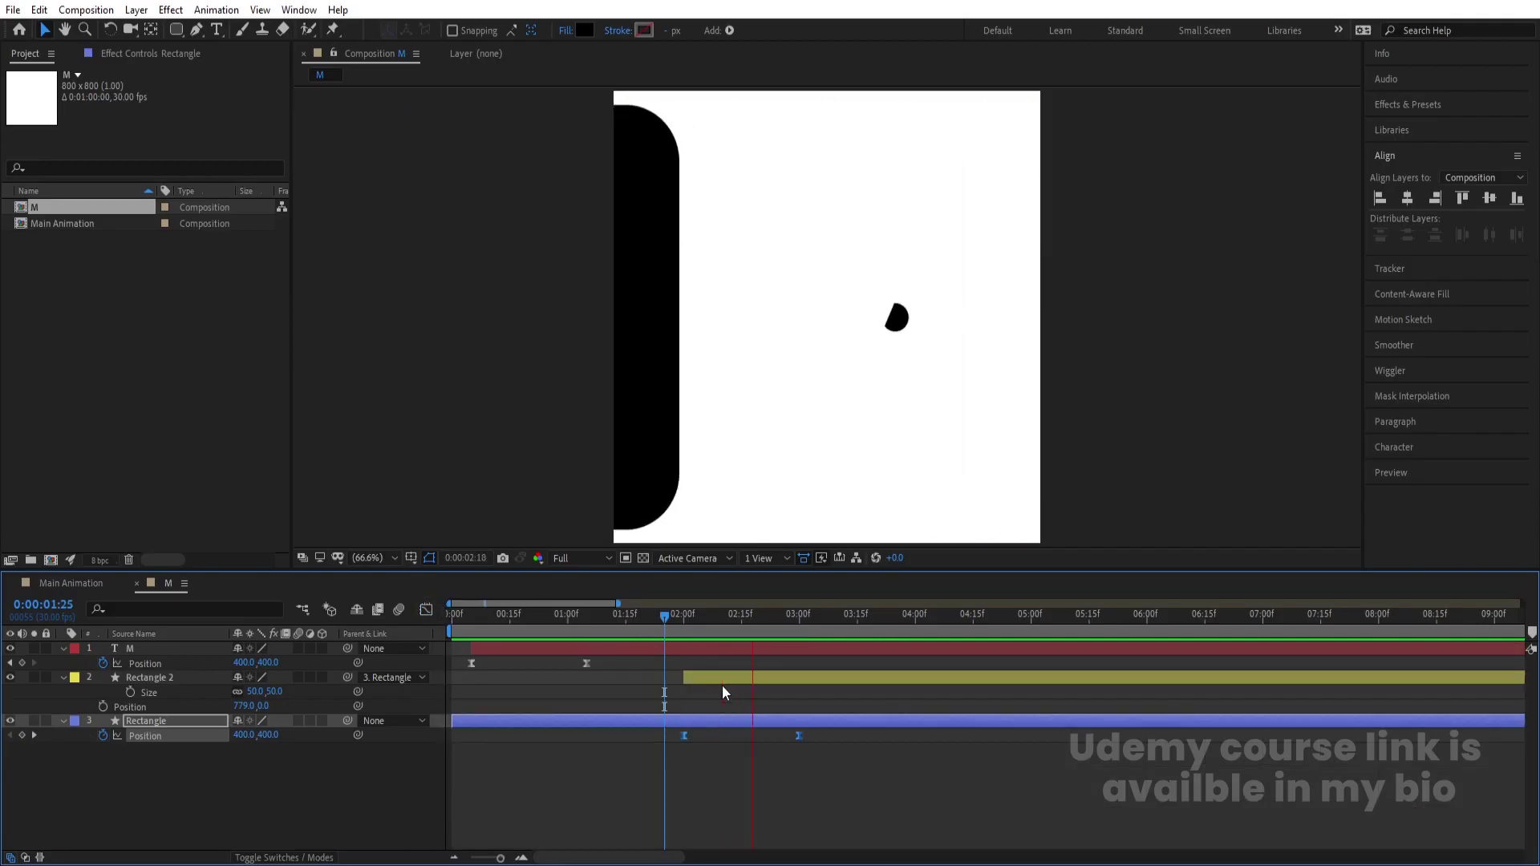
pyautogui.moveTo(674, 623); pyautogui.dragTo(482, 621)
pyautogui.press('Home')
pyautogui.press('space')
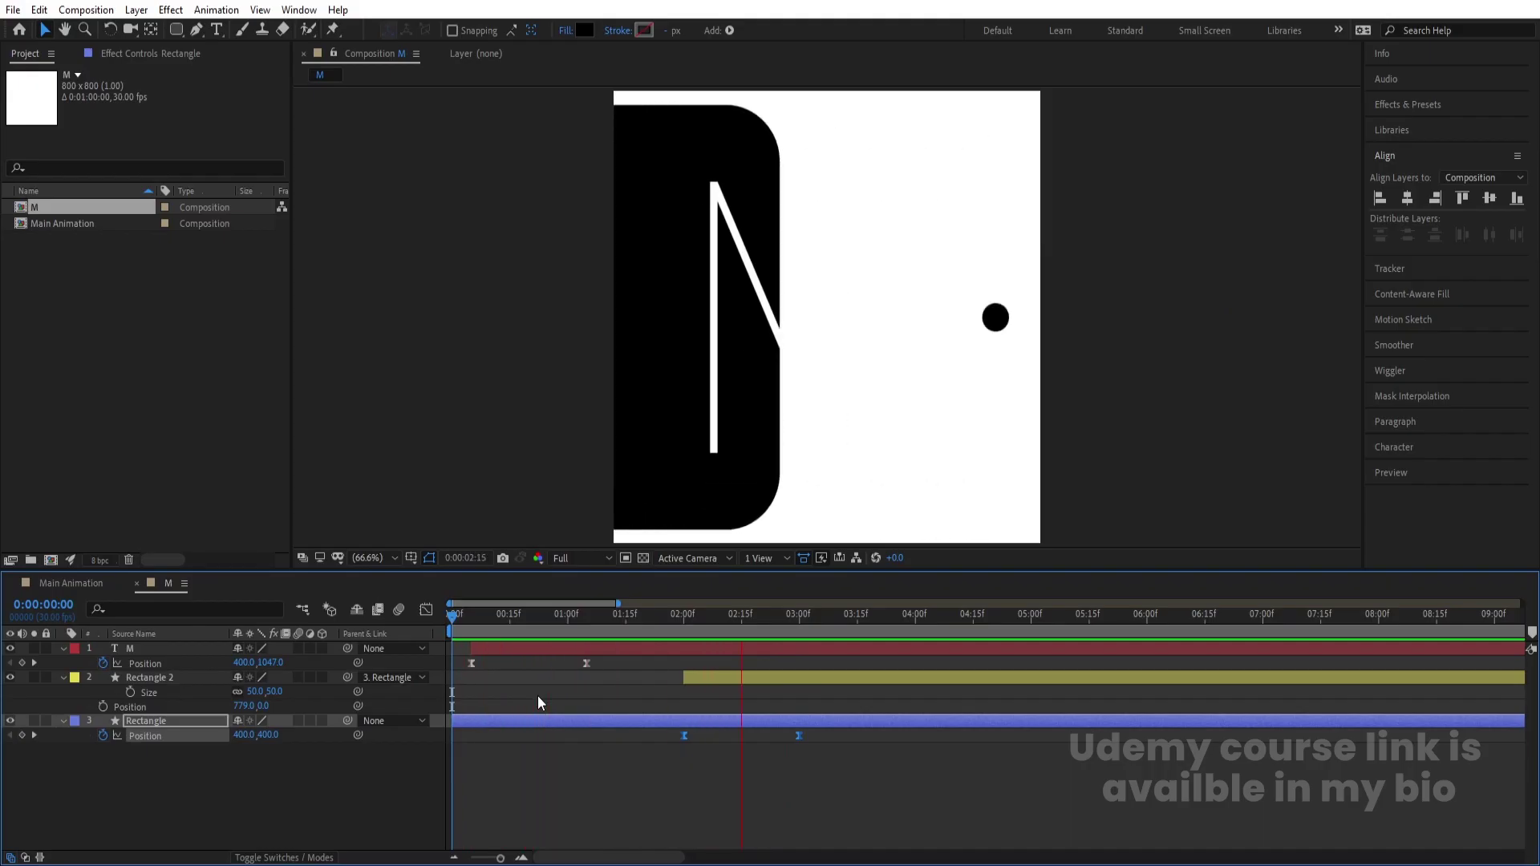
pyautogui.press('space')
pyautogui.click(697, 780)
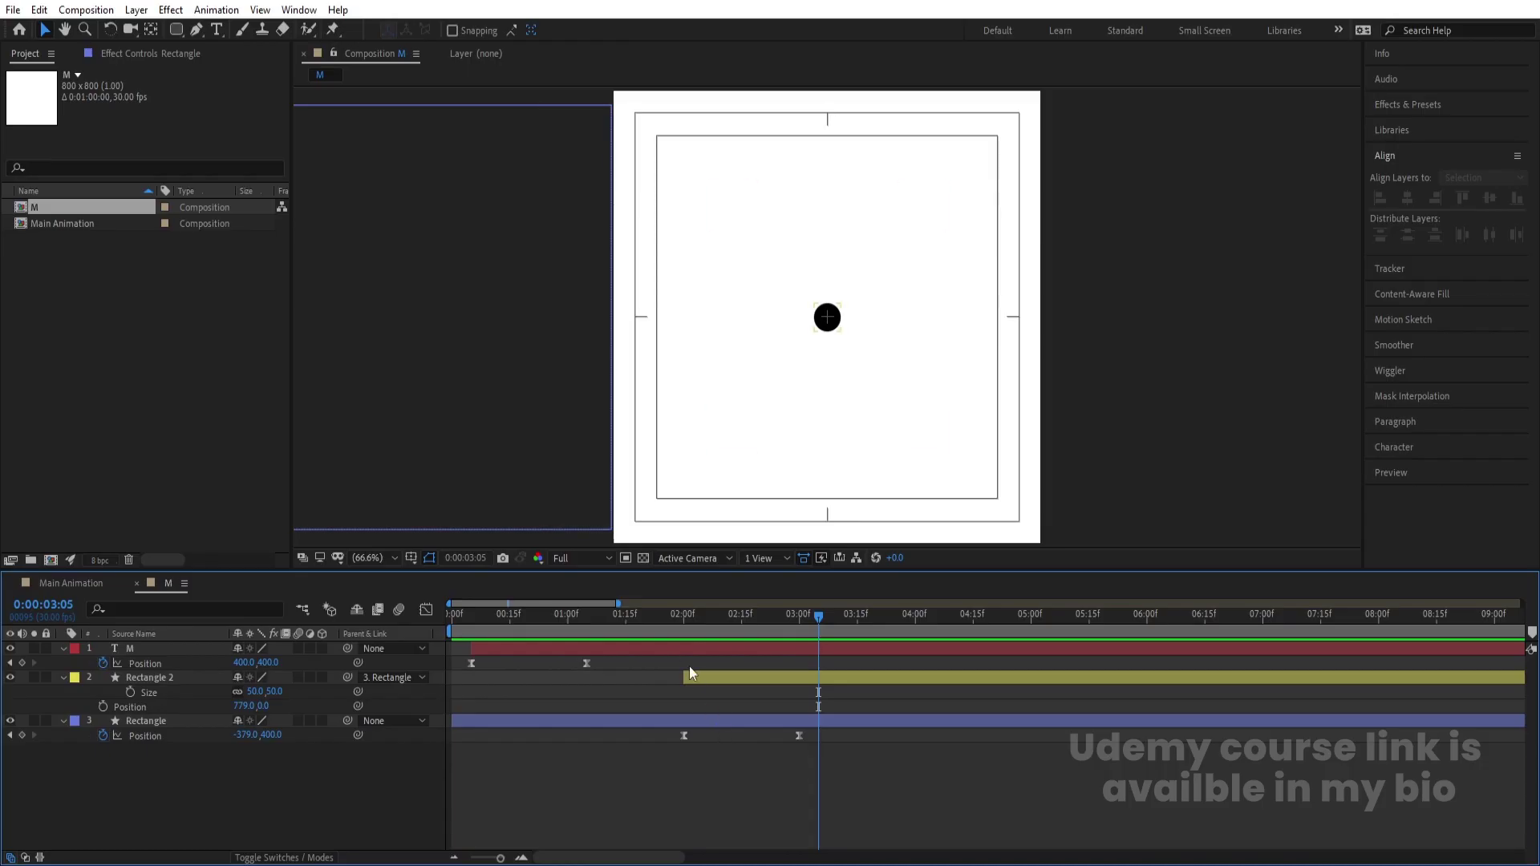
# At the two-second mark, duplicate the Rectangle layer and change the copy's label colour to Aqua
pyautogui.click(687, 638)
pyautogui.press('pageup')
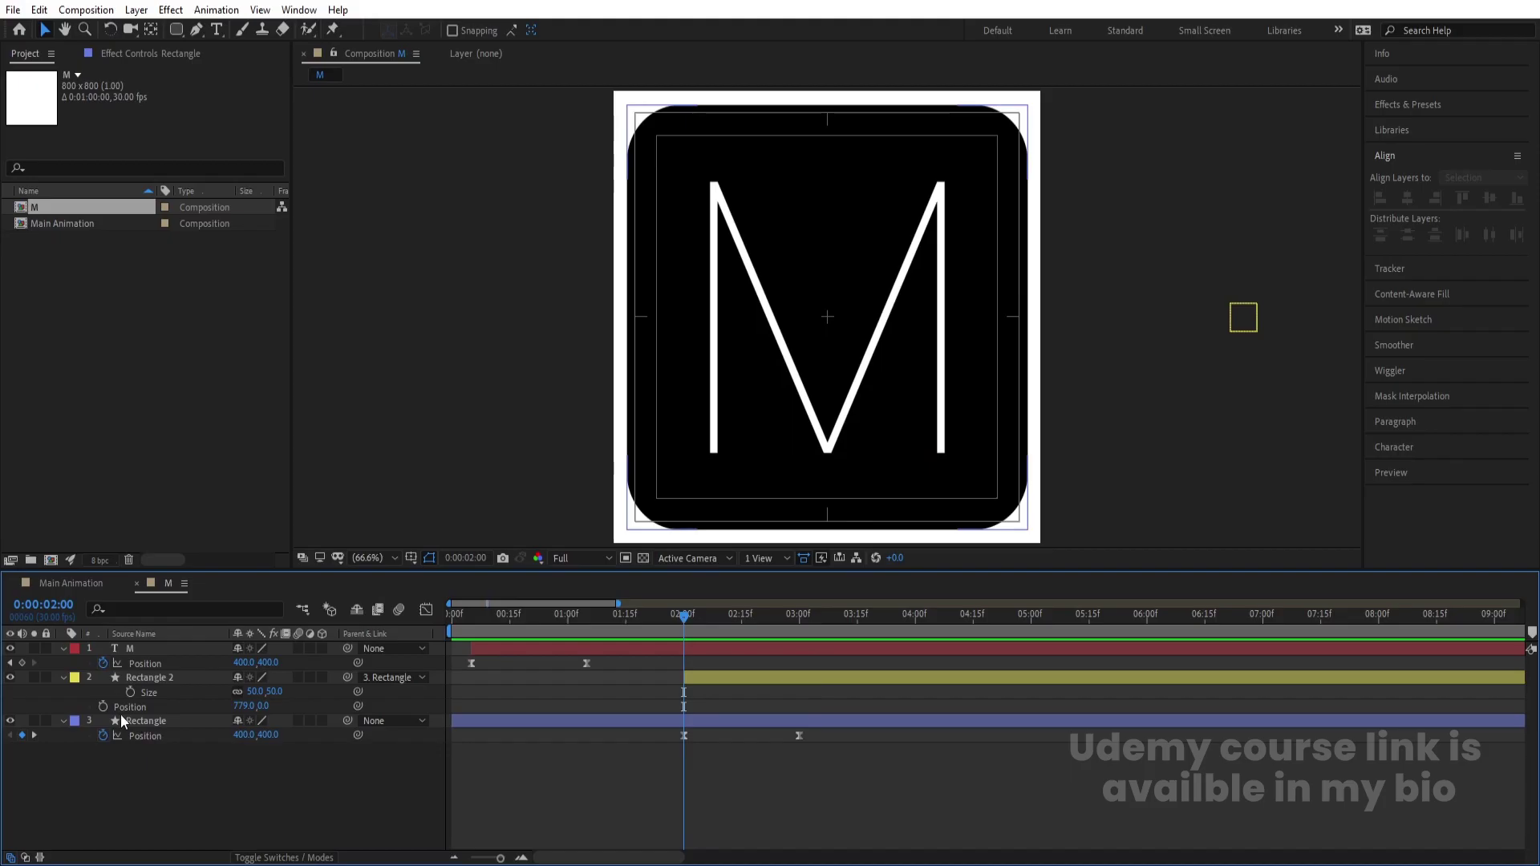
pyautogui.click(120, 720)
pyautogui.hotkey('ctrl', 'd')
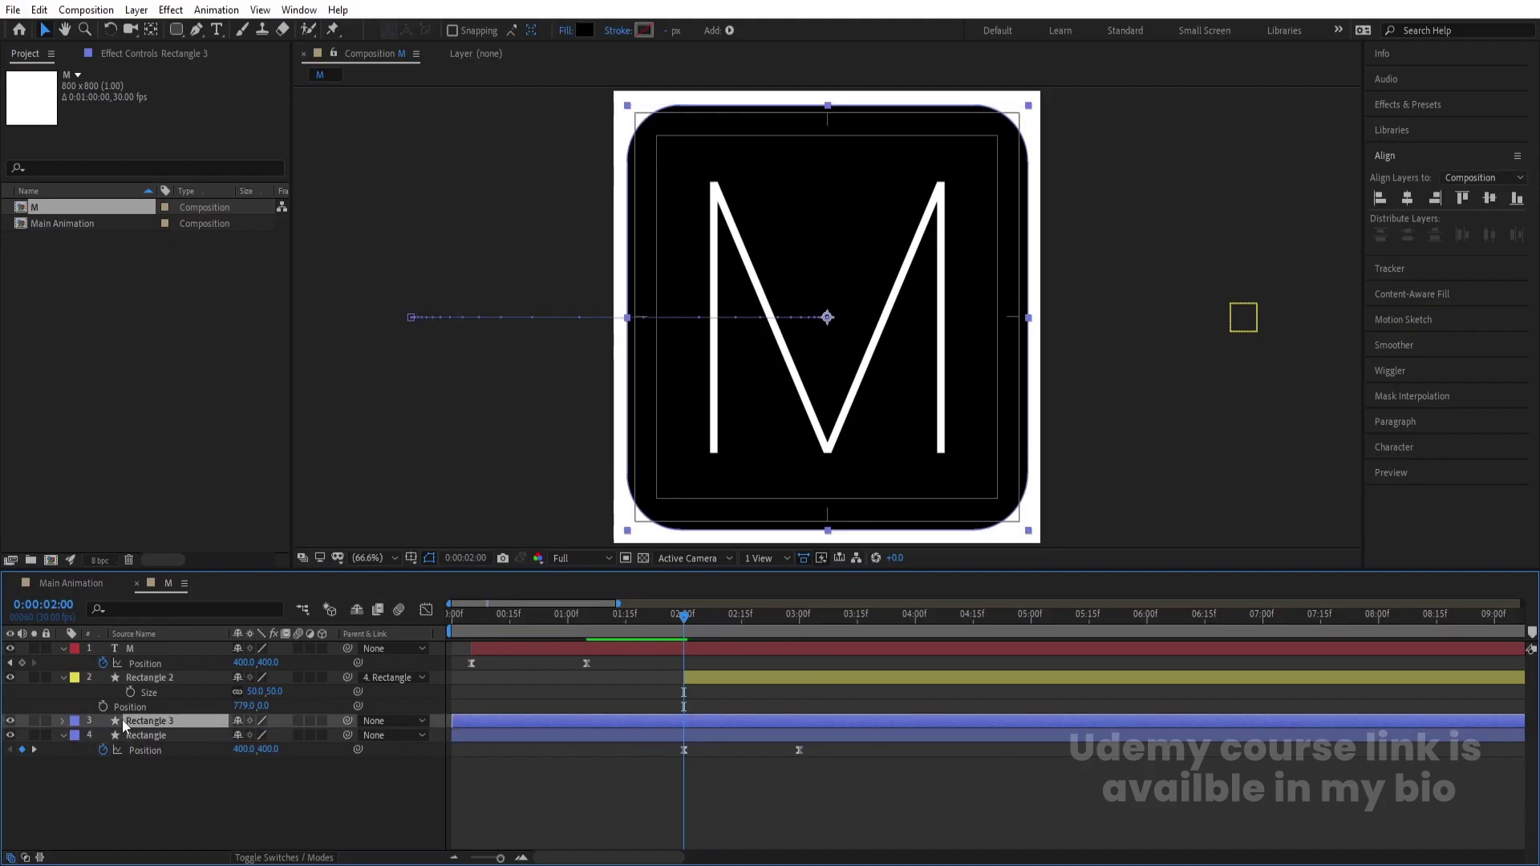
pyautogui.click(74, 720)
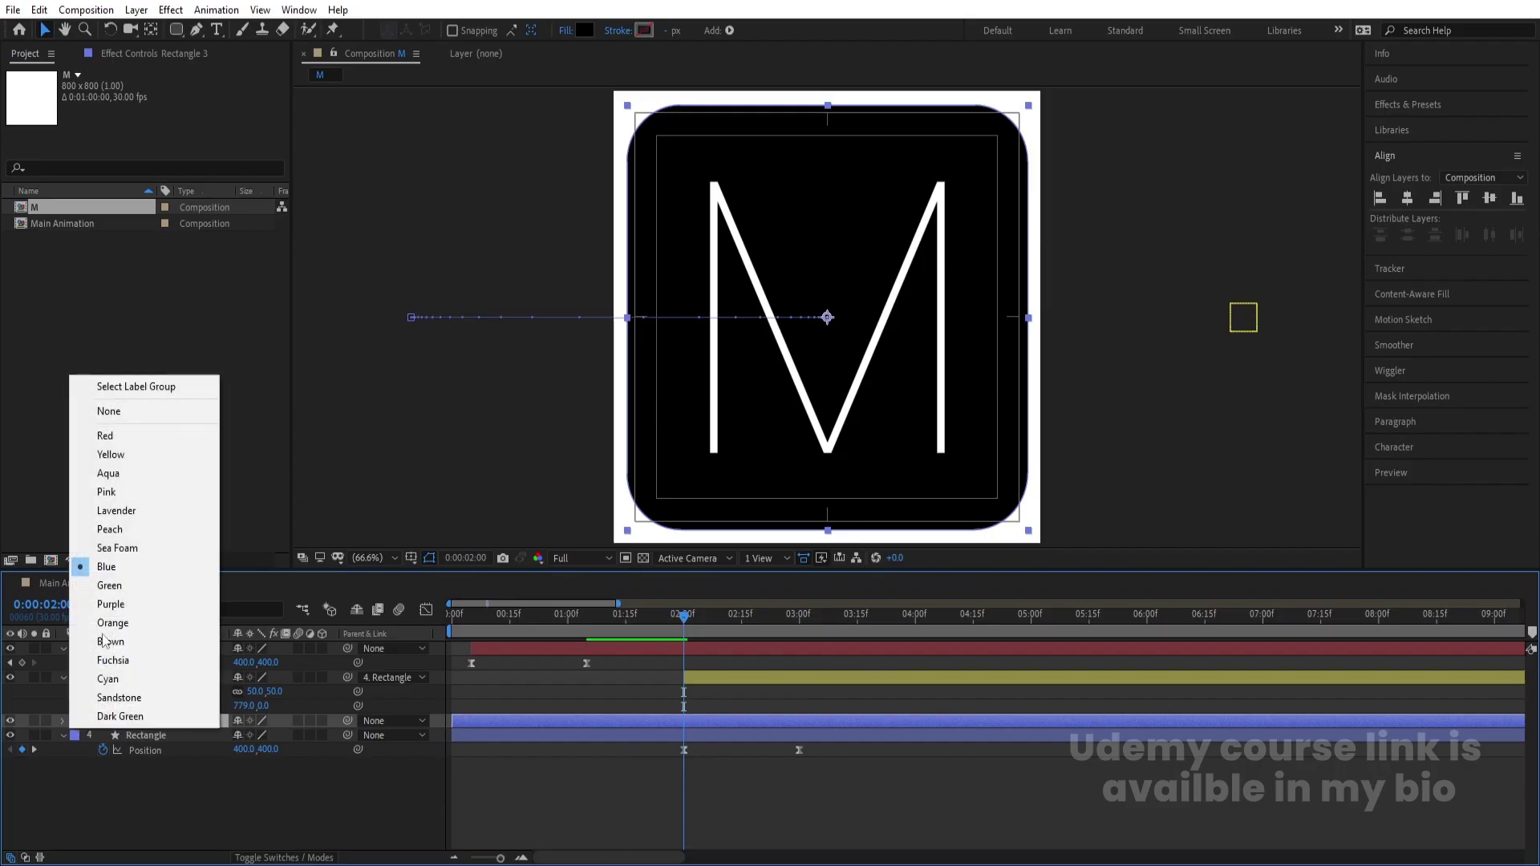
pyautogui.click(112, 474)
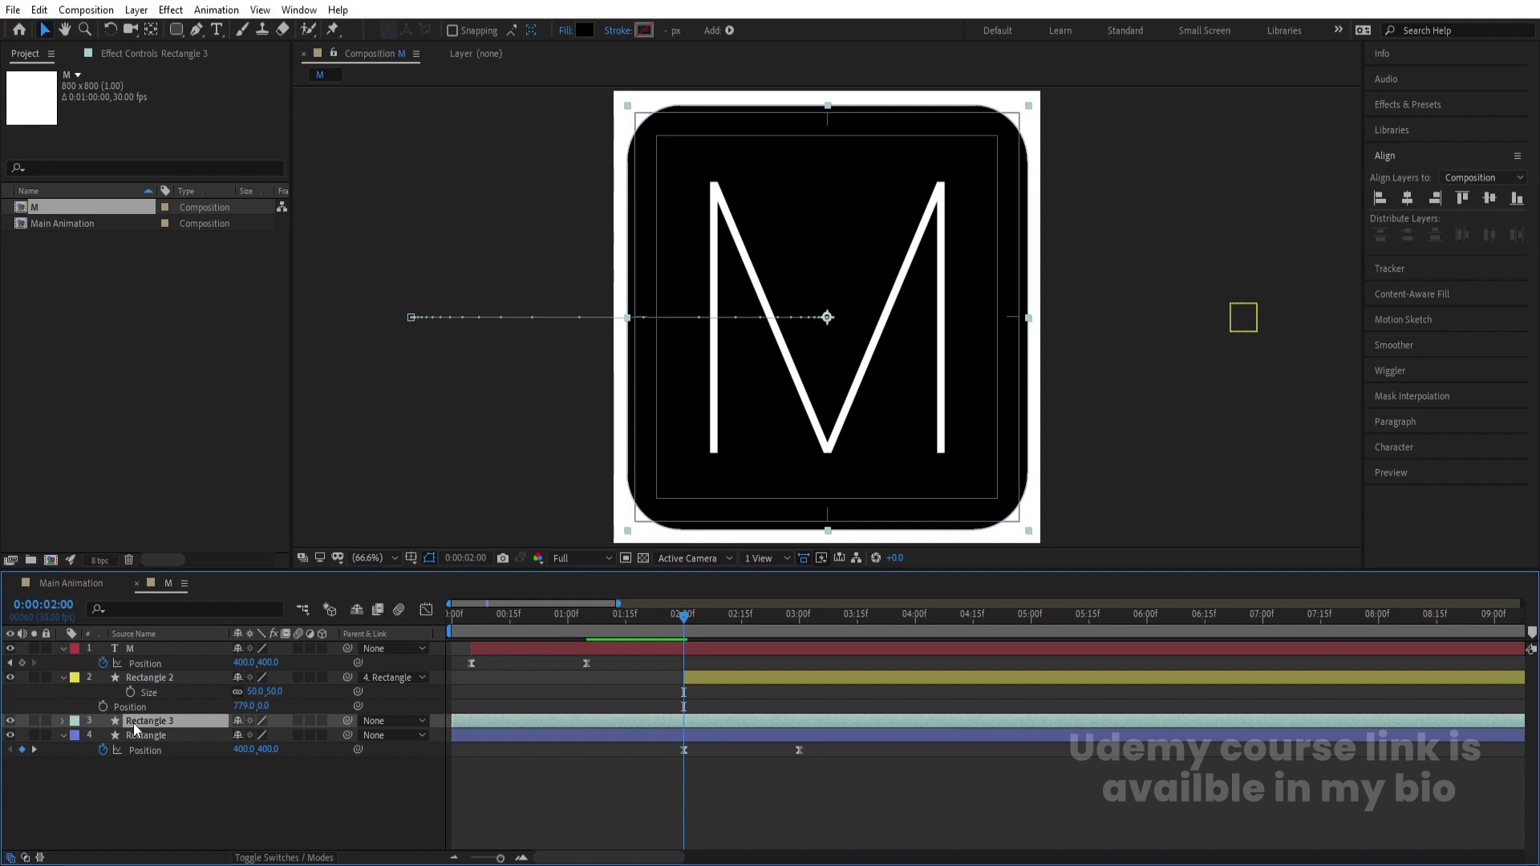
# Rename the duplicated rectangle layer as mask
pyautogui.press('Return')
pyautogui.write('mask')
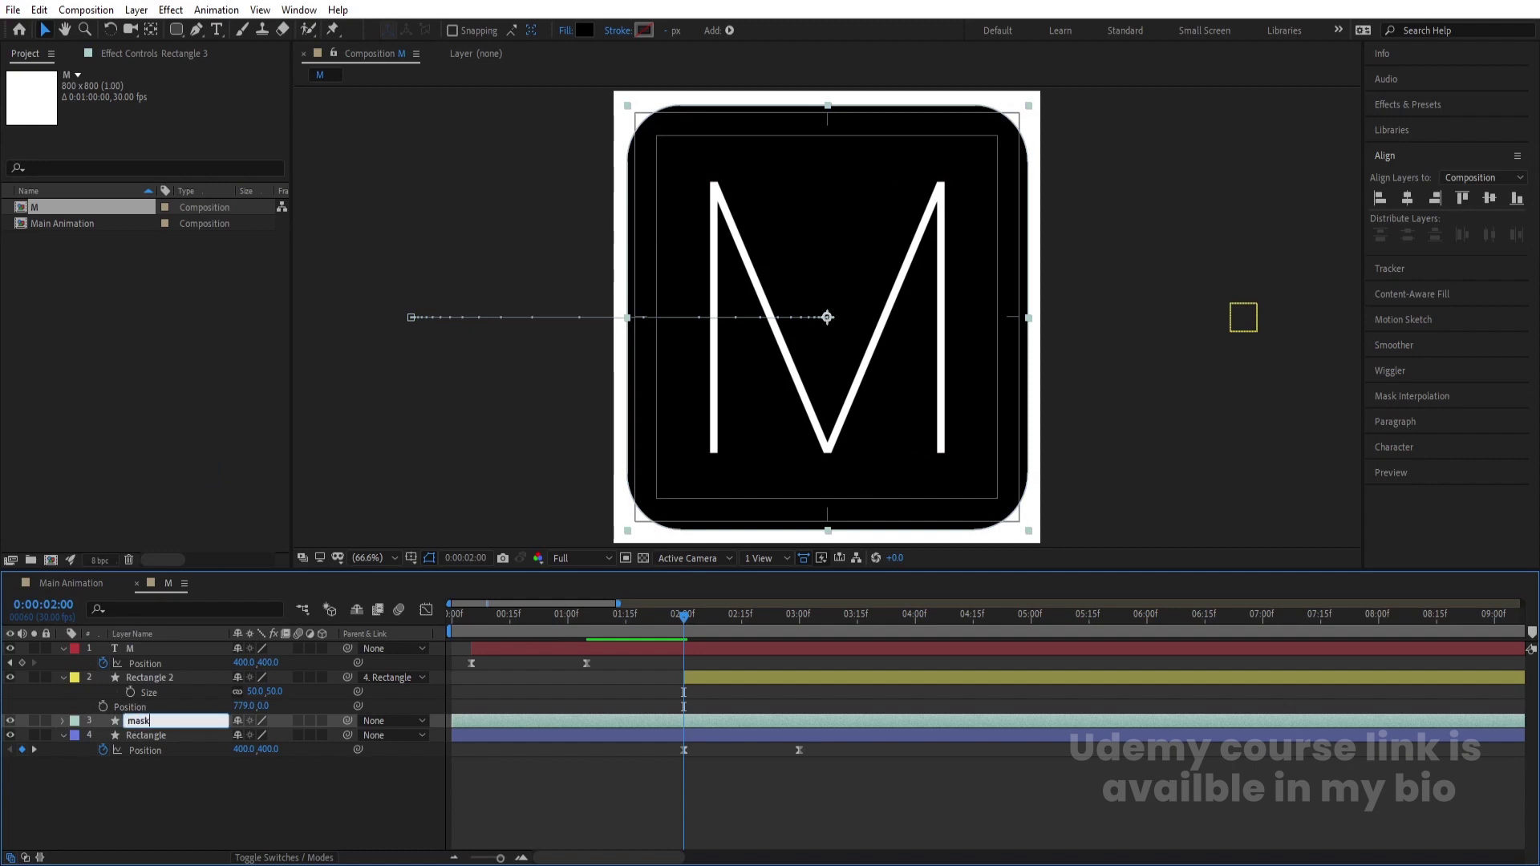
pyautogui.press('Return')
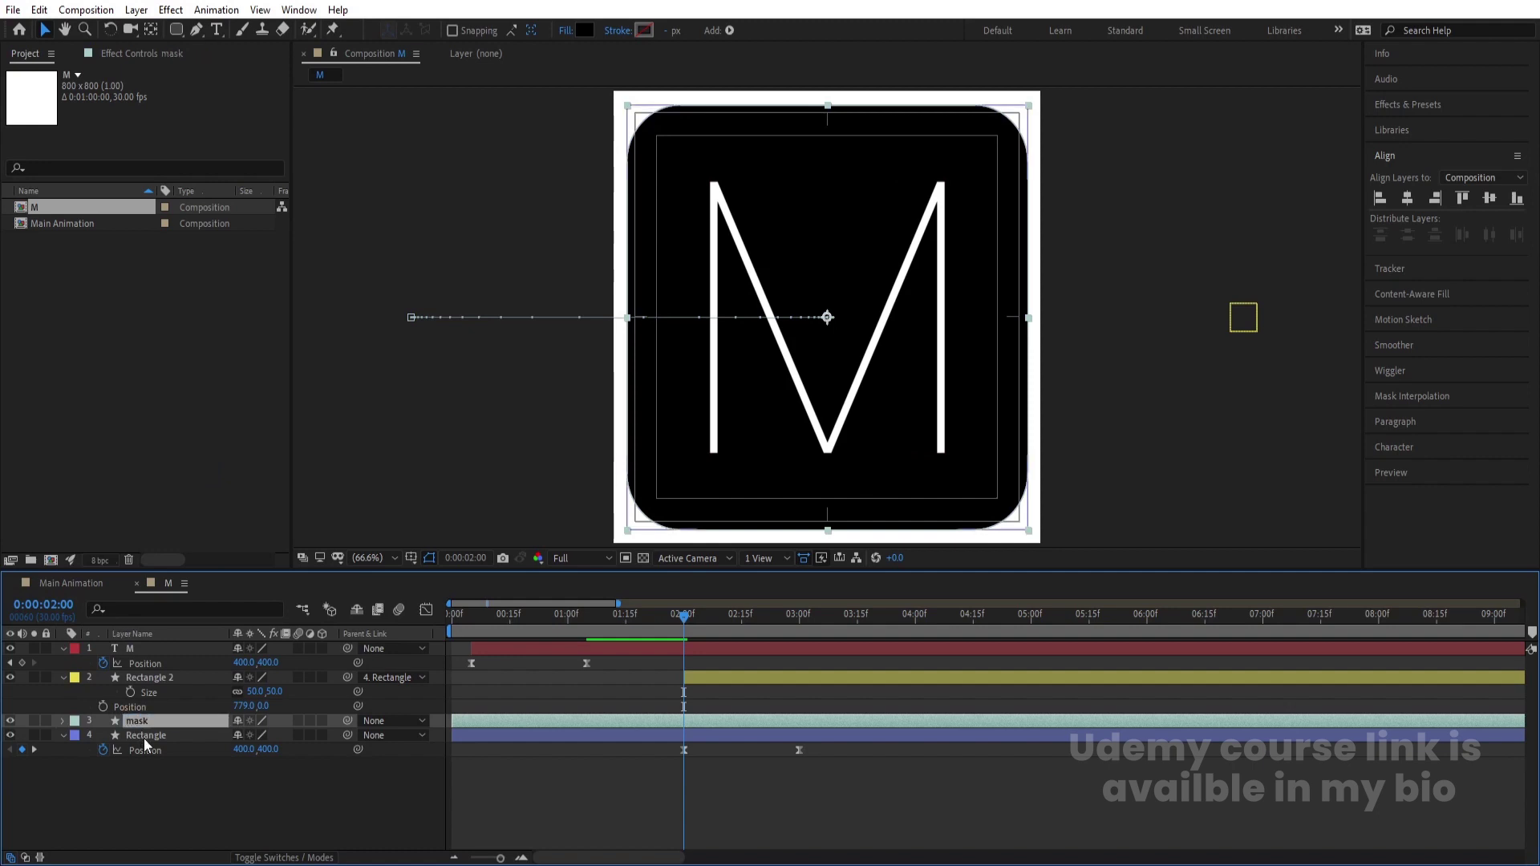
# Reveal the mask layer's animated properties and delete all of its size and position keyframes
pyautogui.click(147, 736)
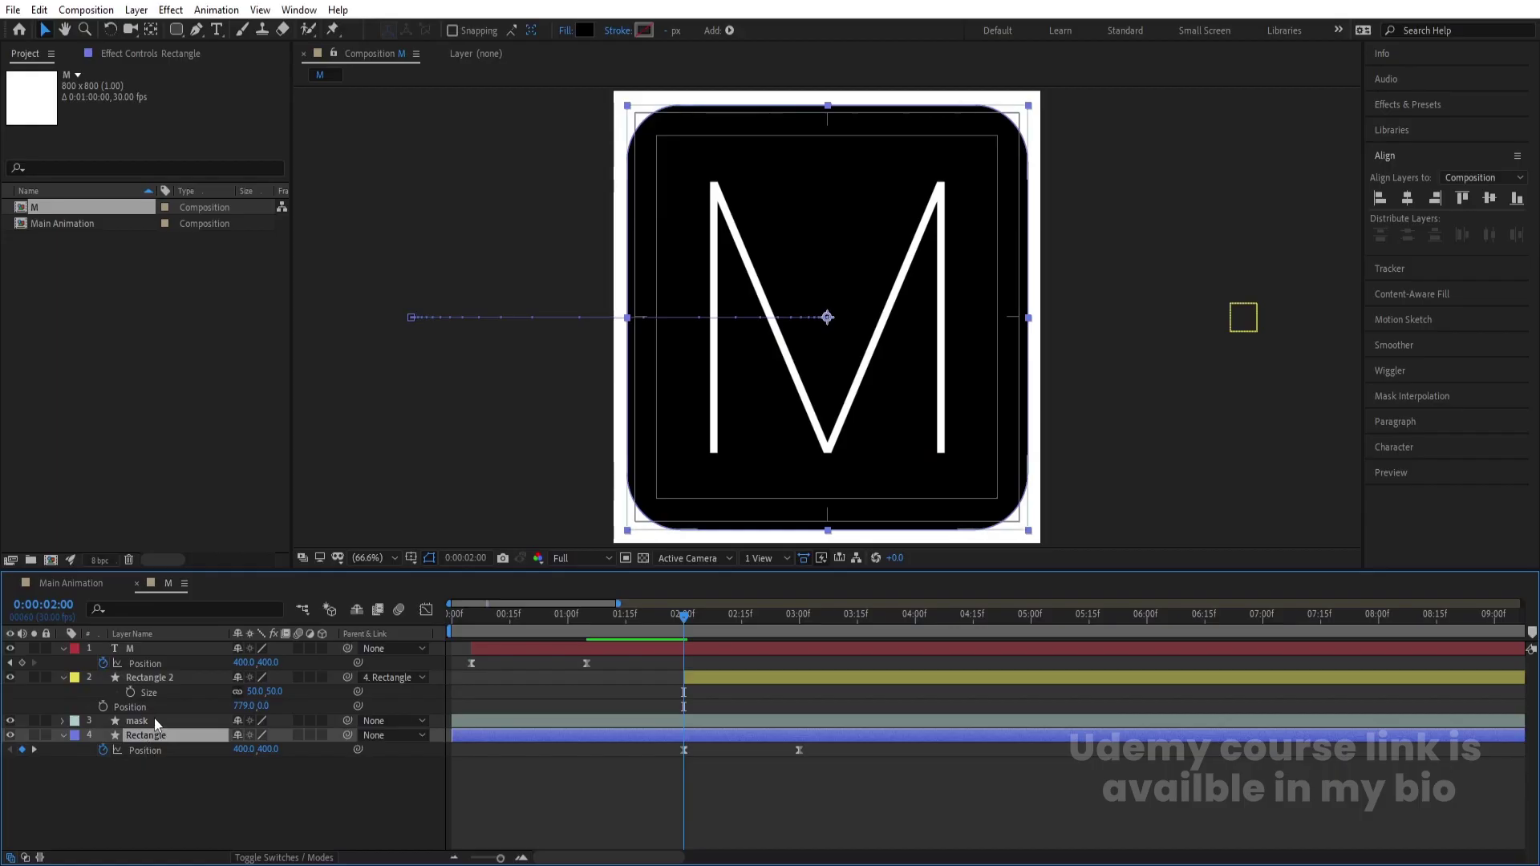
pyautogui.click(157, 722)
pyautogui.press('u')
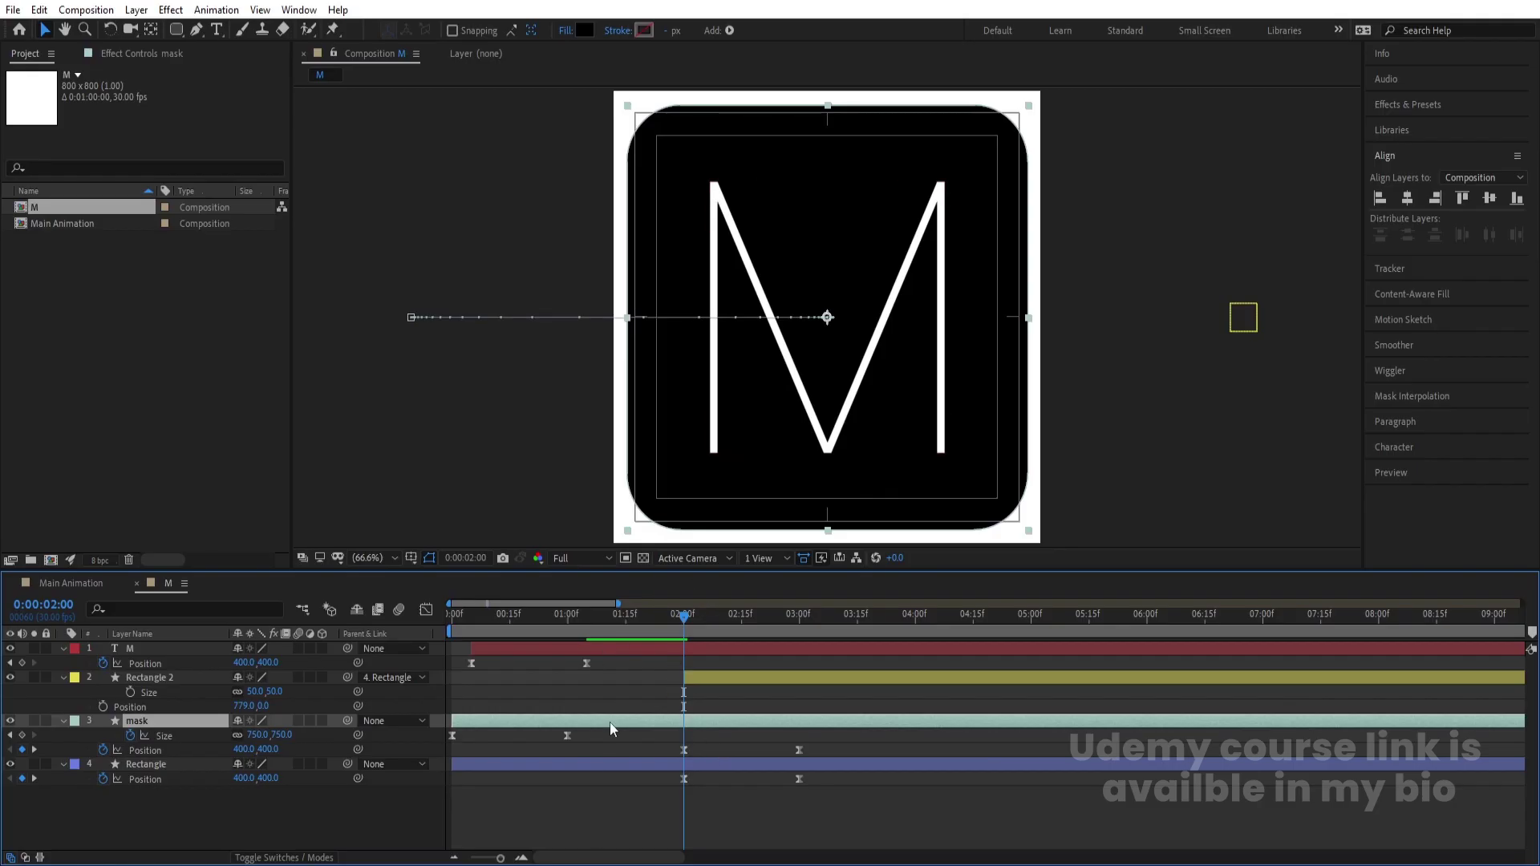
pyautogui.click(830, 729)
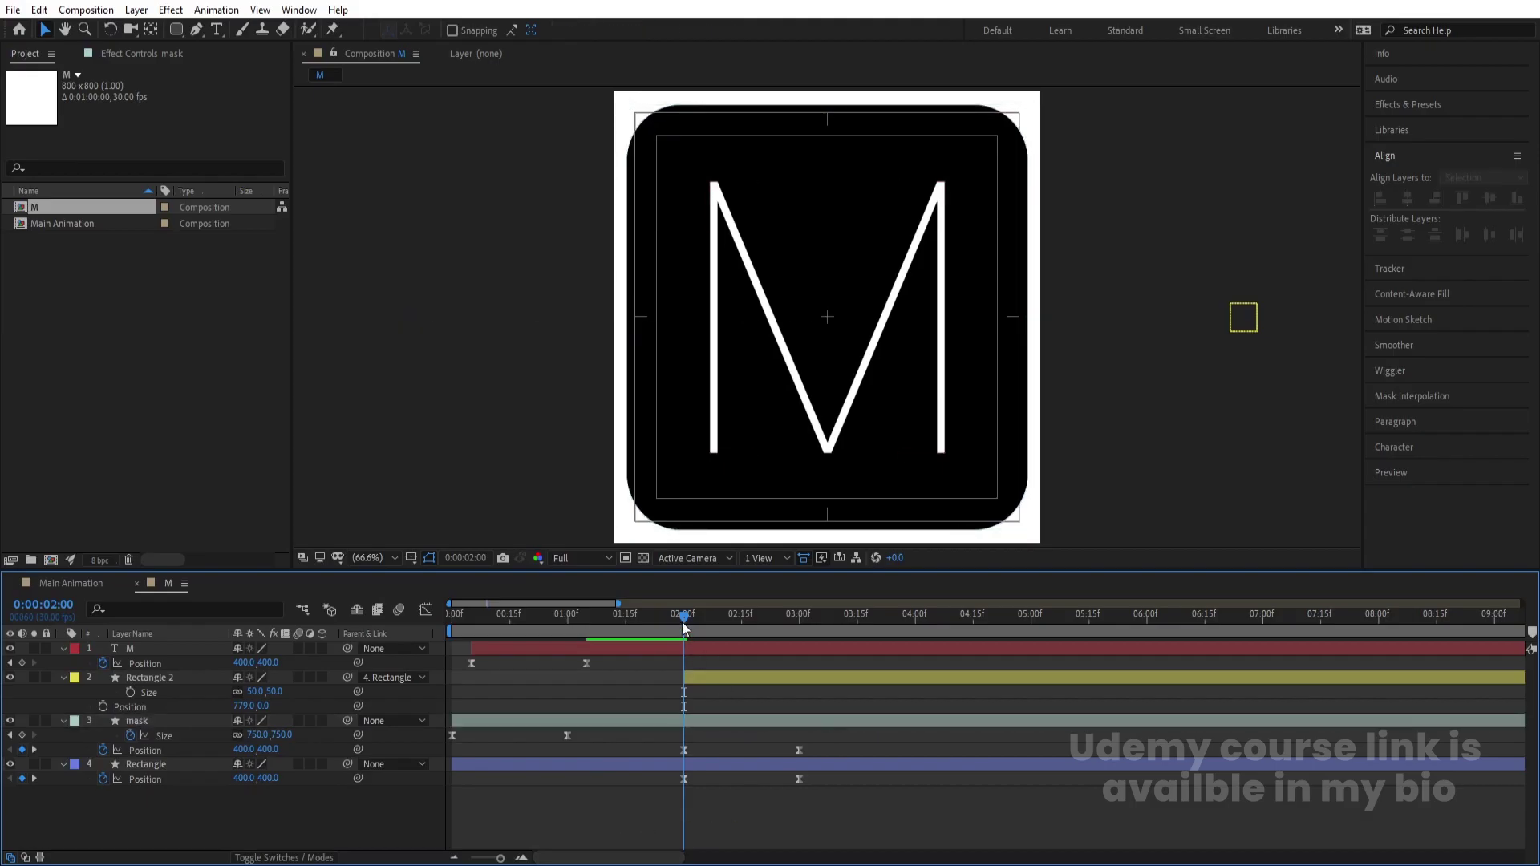
pyautogui.moveTo(827, 736); pyautogui.dragTo(431, 758)
pyautogui.press('Delete')
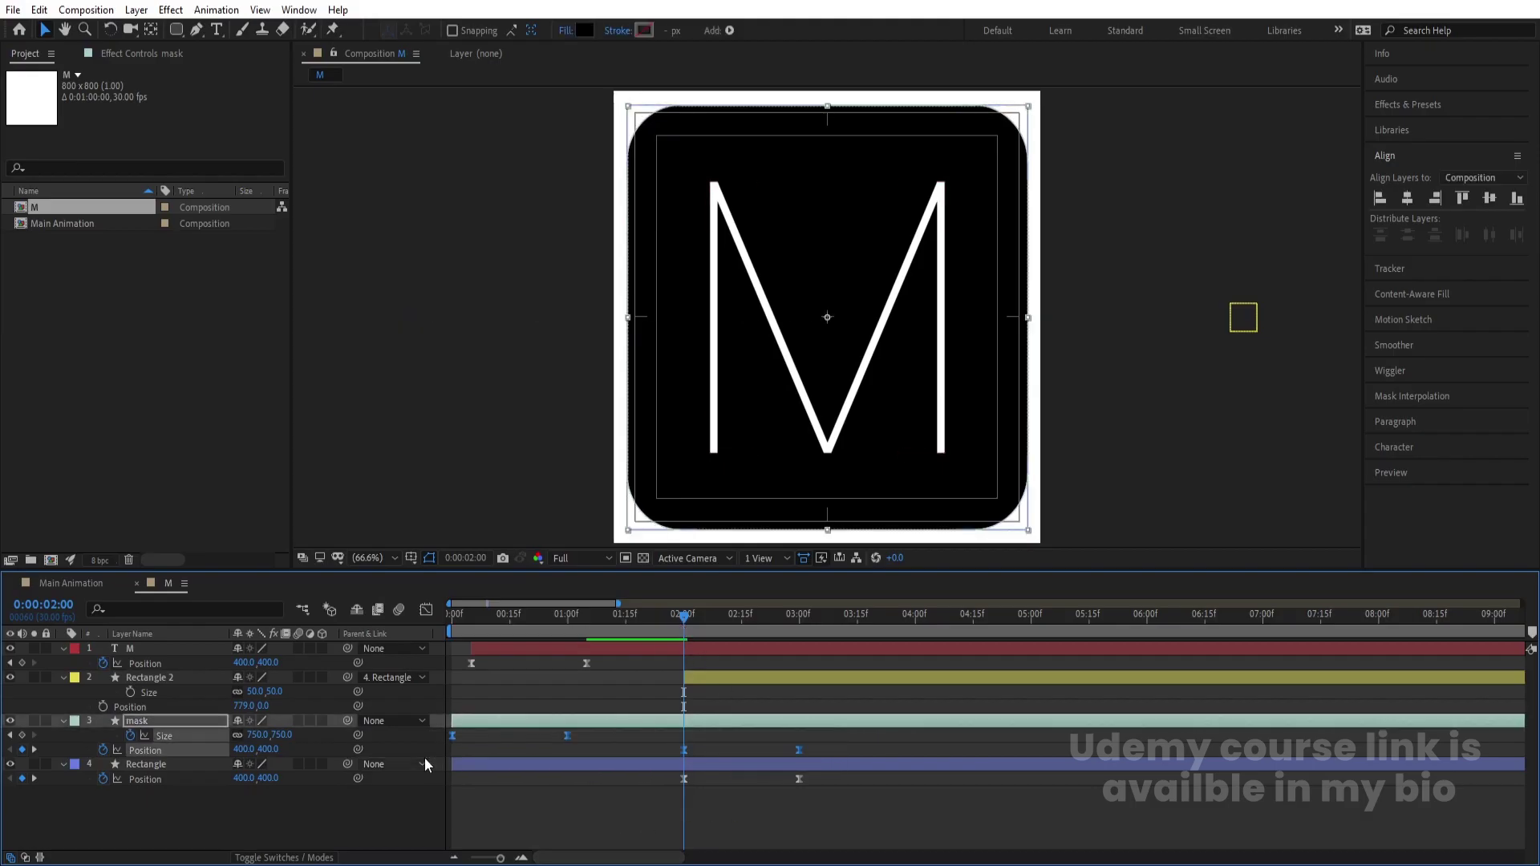
# Set the Rectangle layer's track matte to Alpha Matte "mask" and preview the animation from the start
pyautogui.click(161, 766)
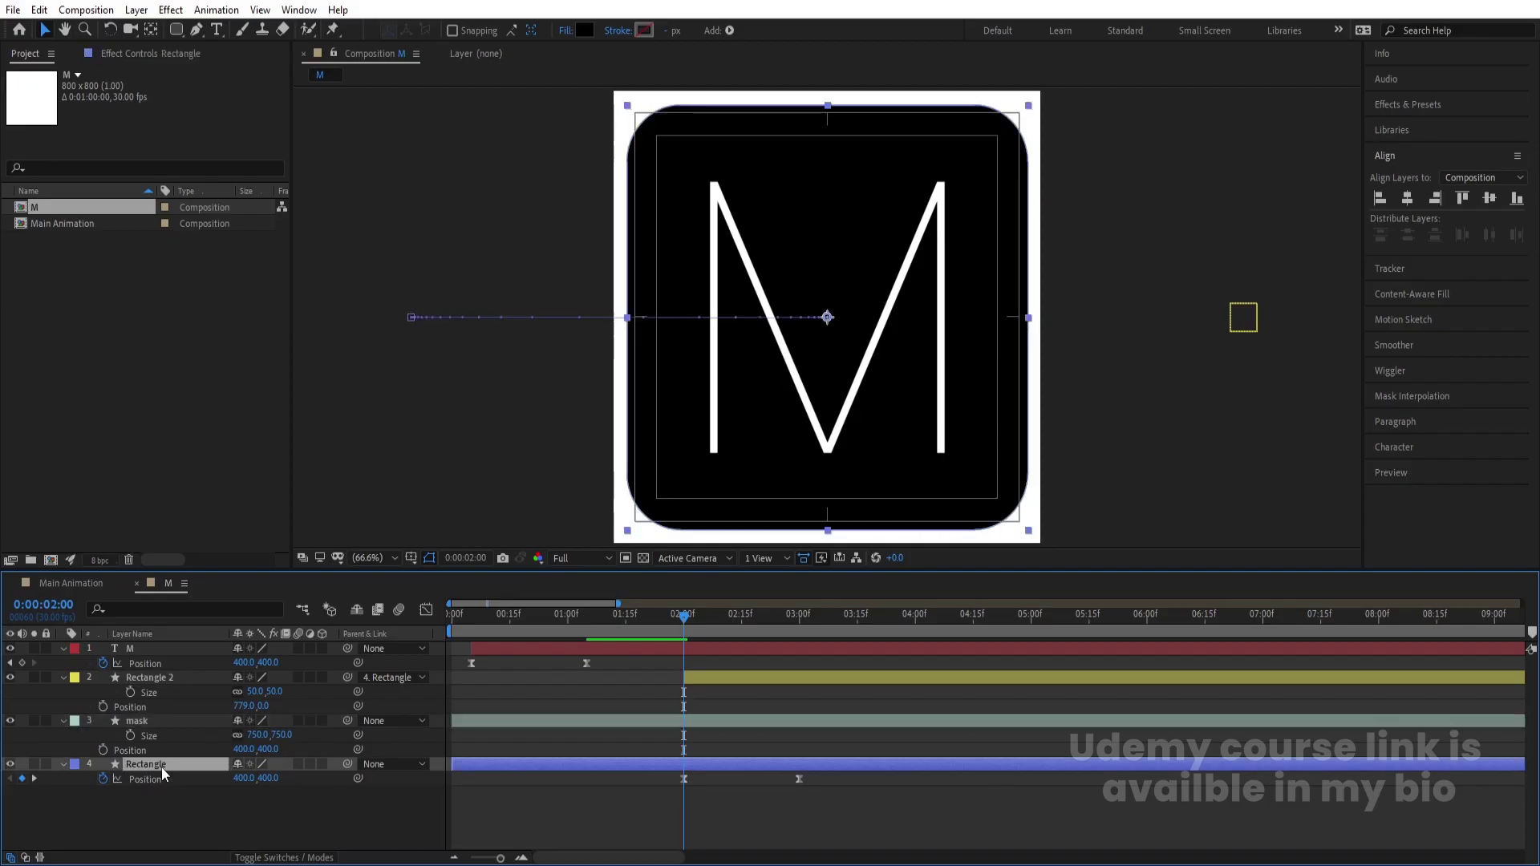
pyautogui.press('F4')
pyautogui.click(331, 765)
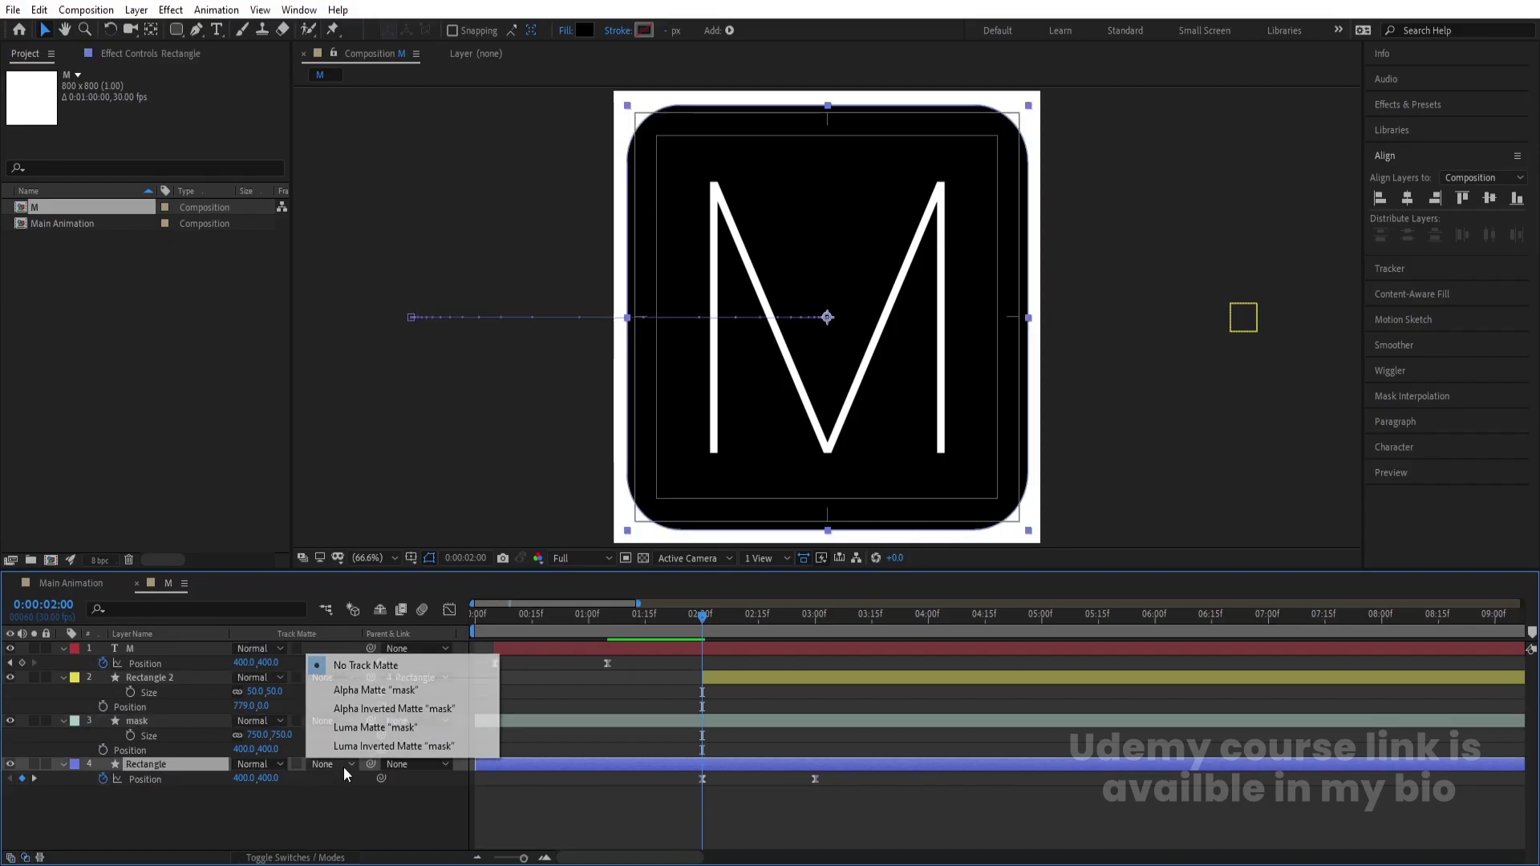
pyautogui.click(392, 688)
pyautogui.press('space')
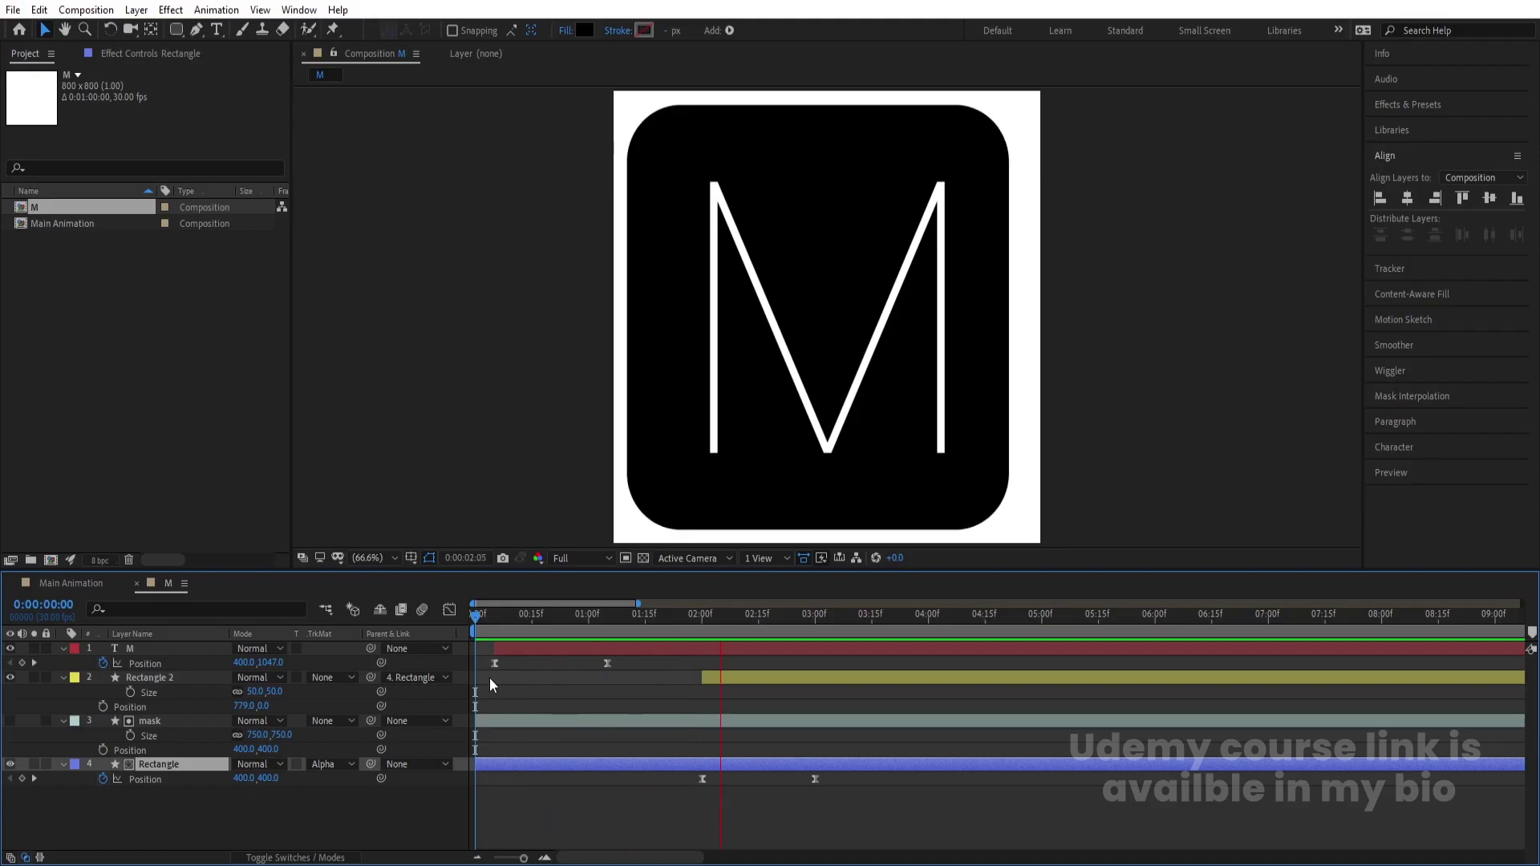
pyautogui.press('space')
# Add a position keyframe to the M text layer at the two-second mark
pyautogui.click(704, 620)
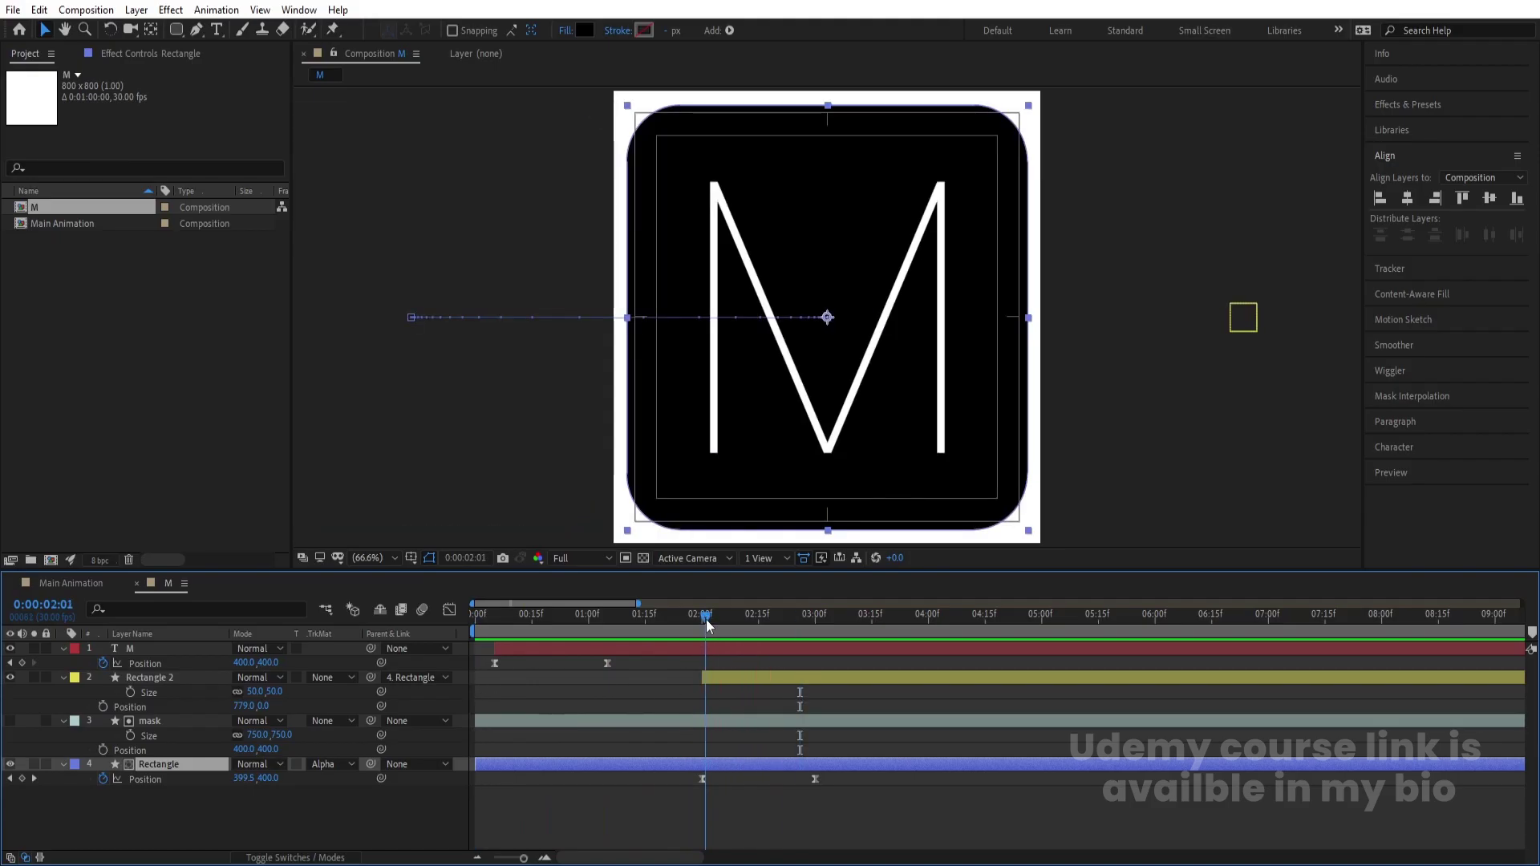
pyautogui.click(662, 691)
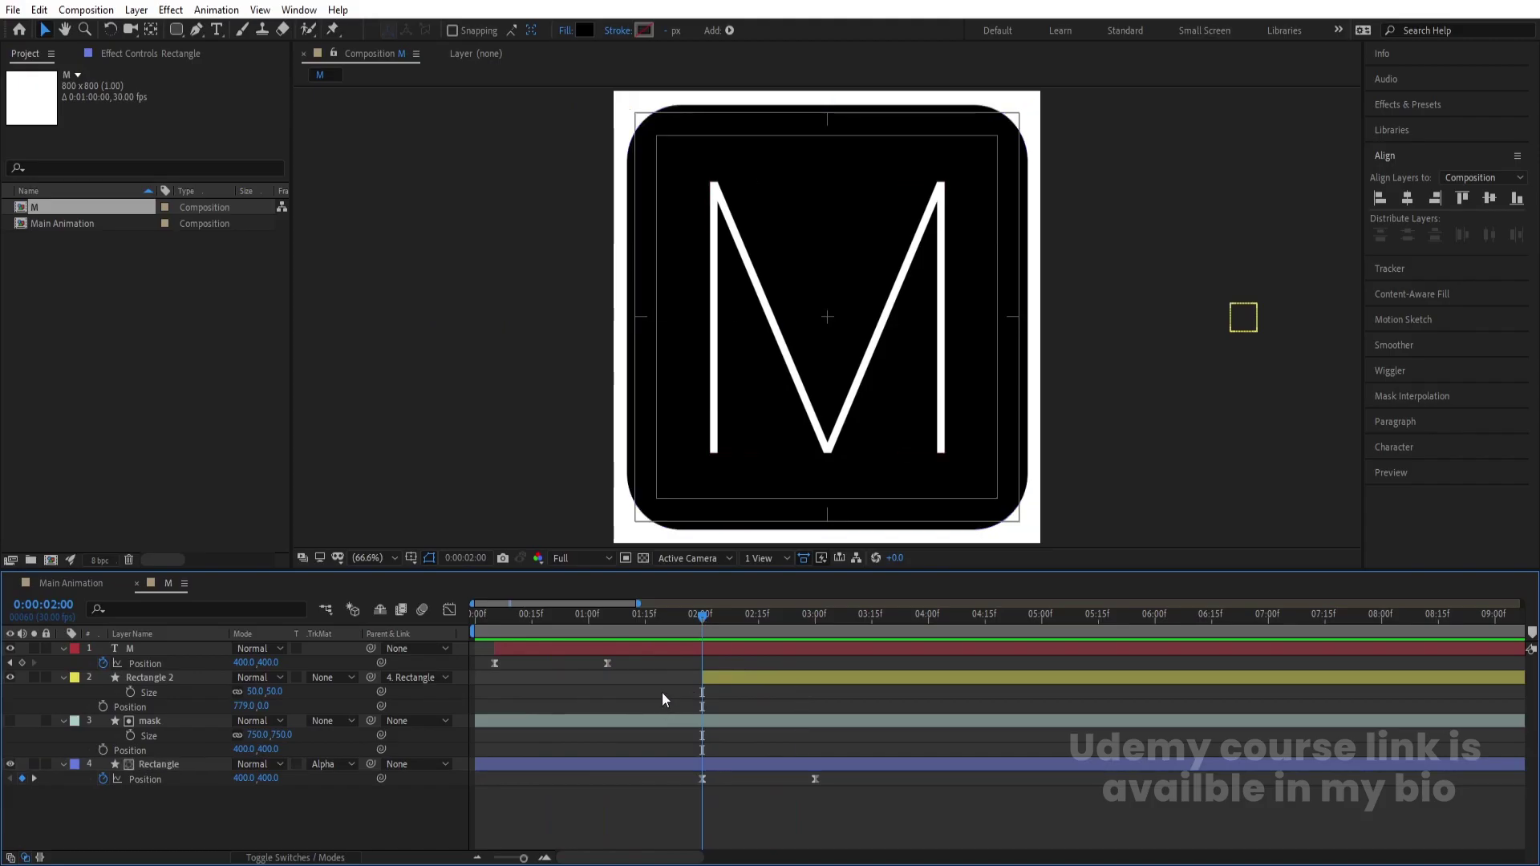
pyautogui.click(742, 648)
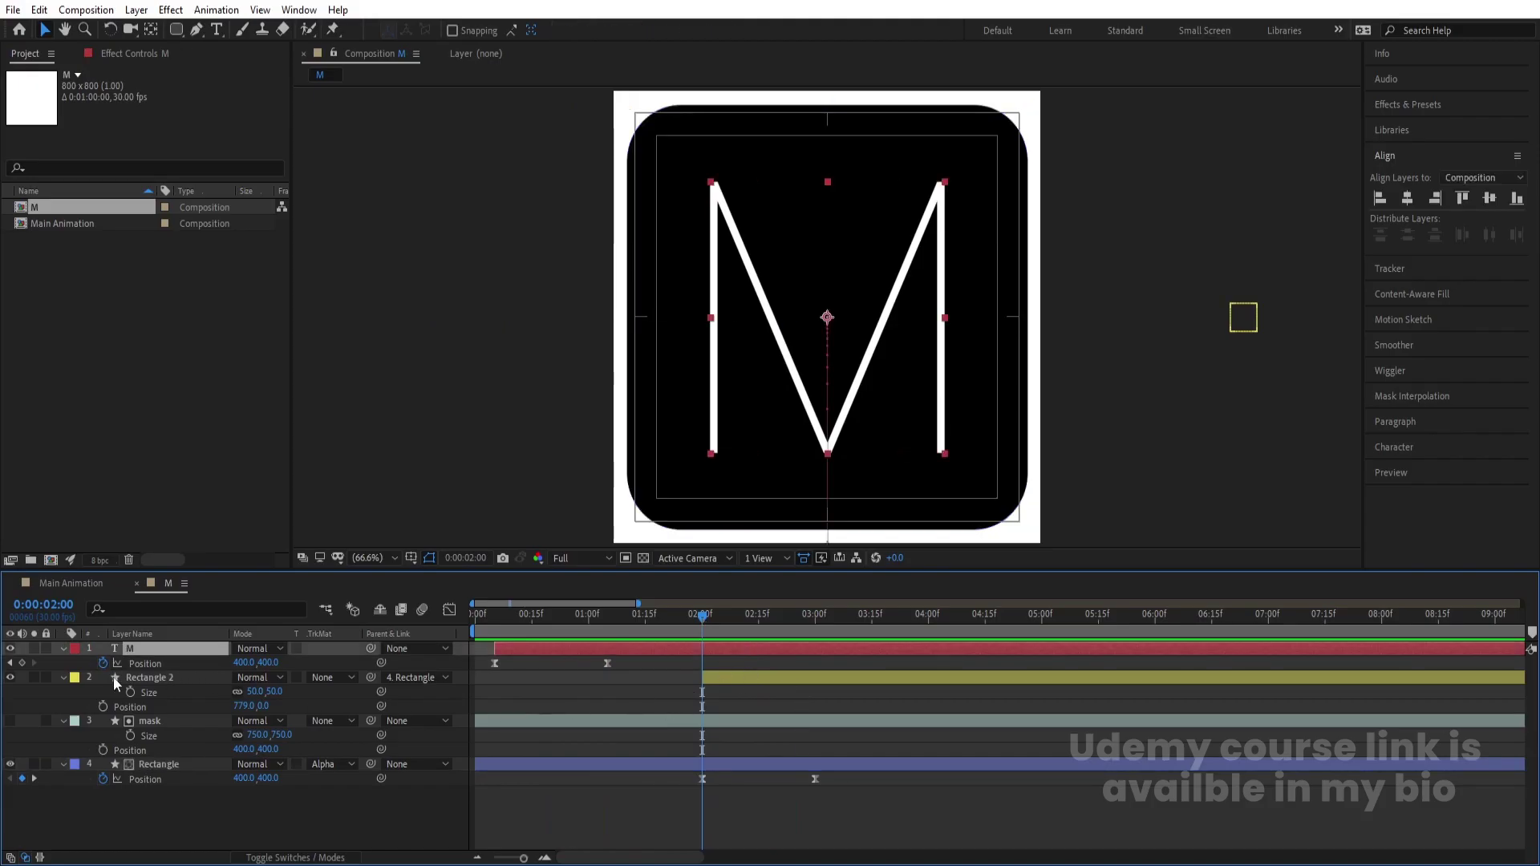
pyautogui.click(21, 664)
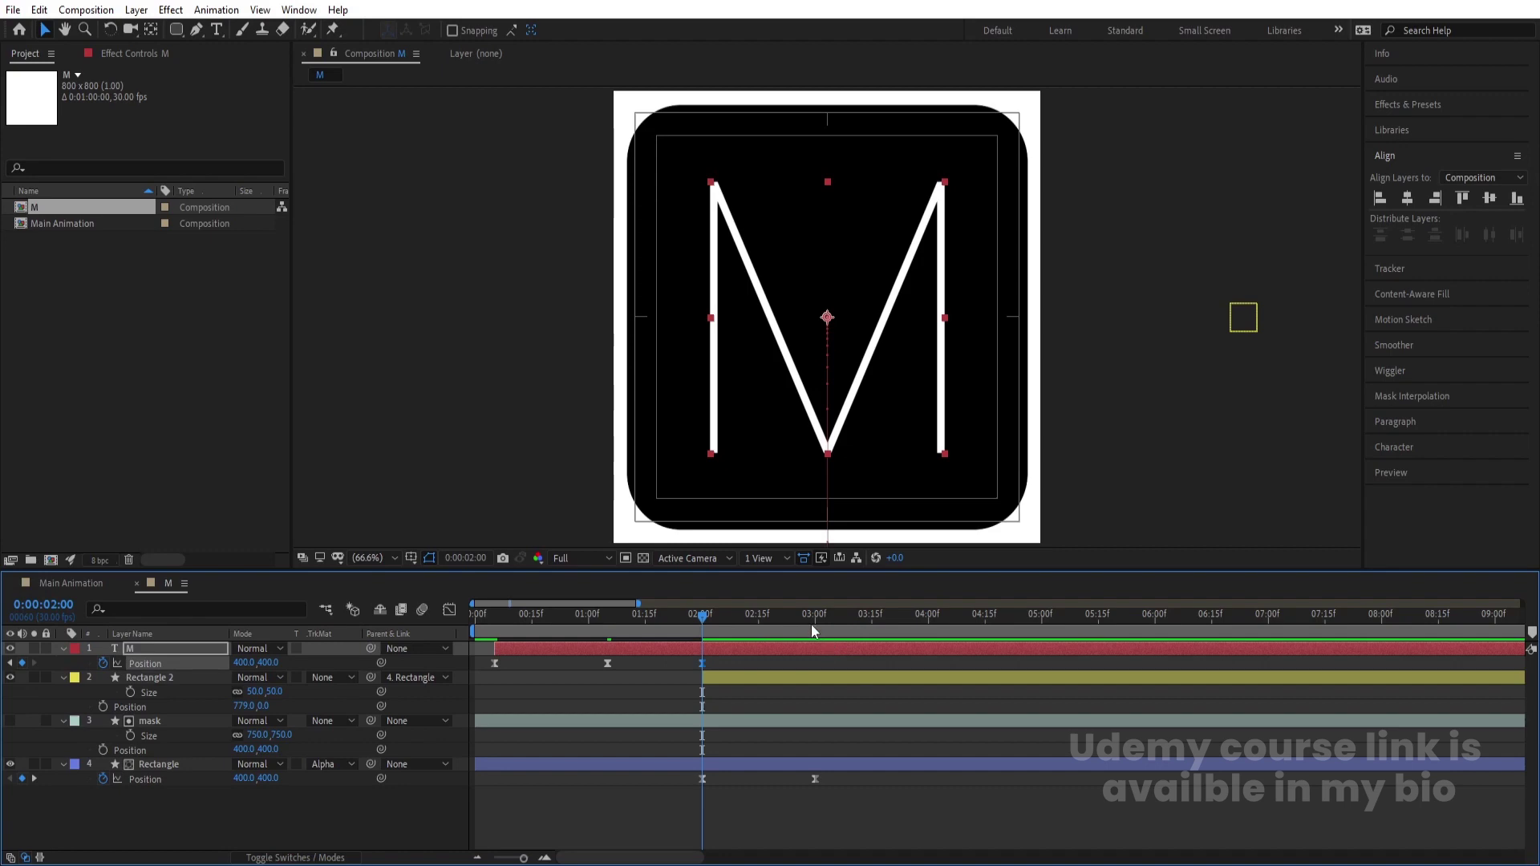
# At three seconds, move the M text vertically upward to position 400, 140.5
pyautogui.click(811, 624)
pyautogui.moveTo(277, 661); pyautogui.dragTo(201, 663)
pyautogui.moveTo(887, 212)
pyautogui.mouseDown()
pyautogui.moveTo(888, 63)
pyautogui.moveTo(888, 295)
pyautogui.moveTo(890, 227)
pyautogui.mouseUp()
# Reshape the speed curve between the M layer's last two position keyframes by pulling the ending ease toward the middle, and preview the animation
pyautogui.moveTo(688, 664); pyautogui.dragTo(844, 671)
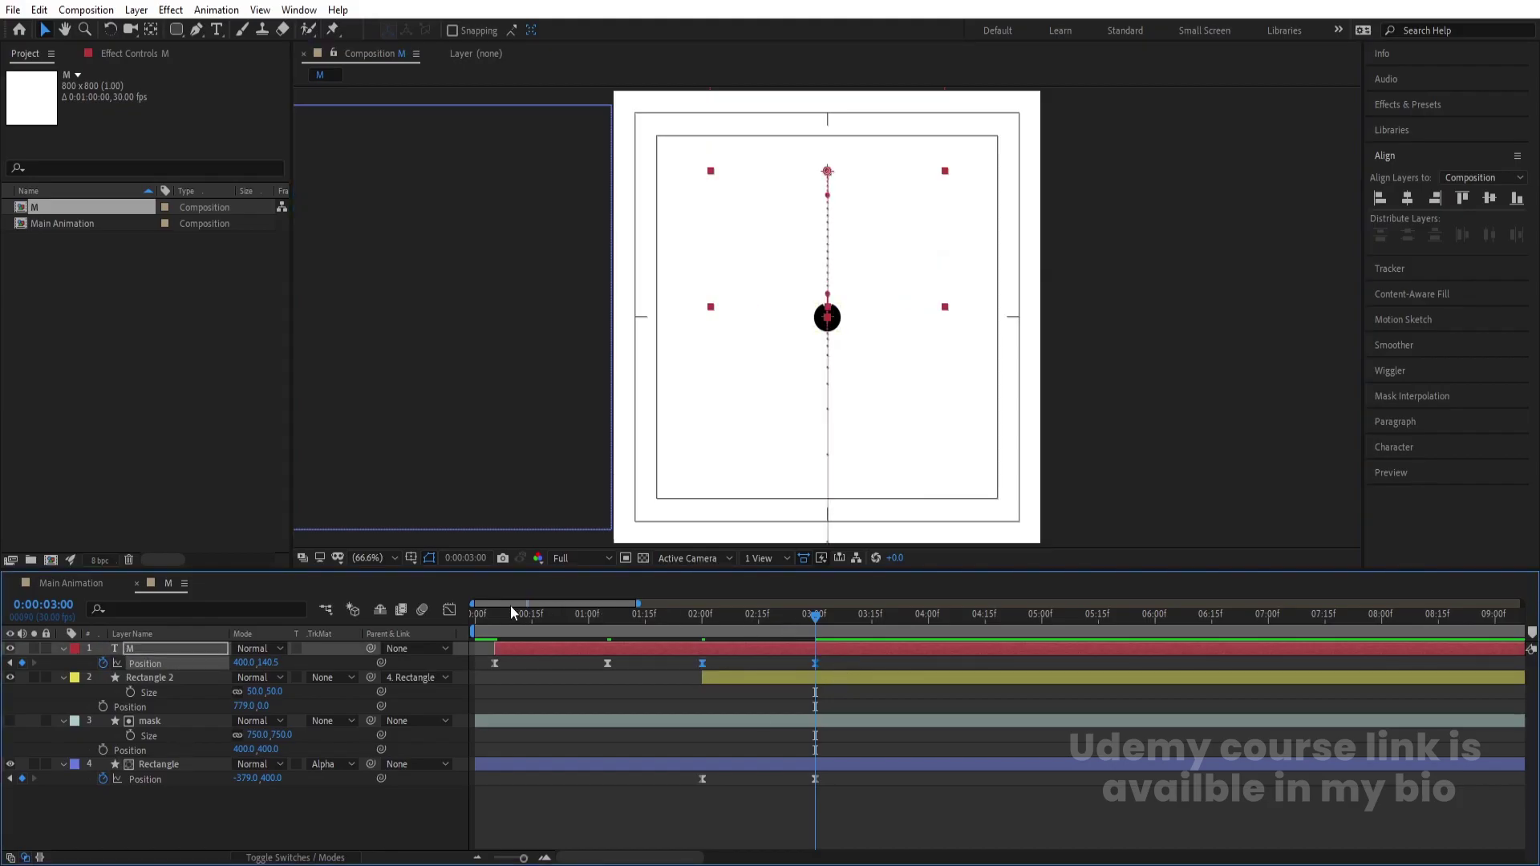
pyautogui.click(449, 610)
pyautogui.moveTo(876, 824); pyautogui.dragTo(688, 638)
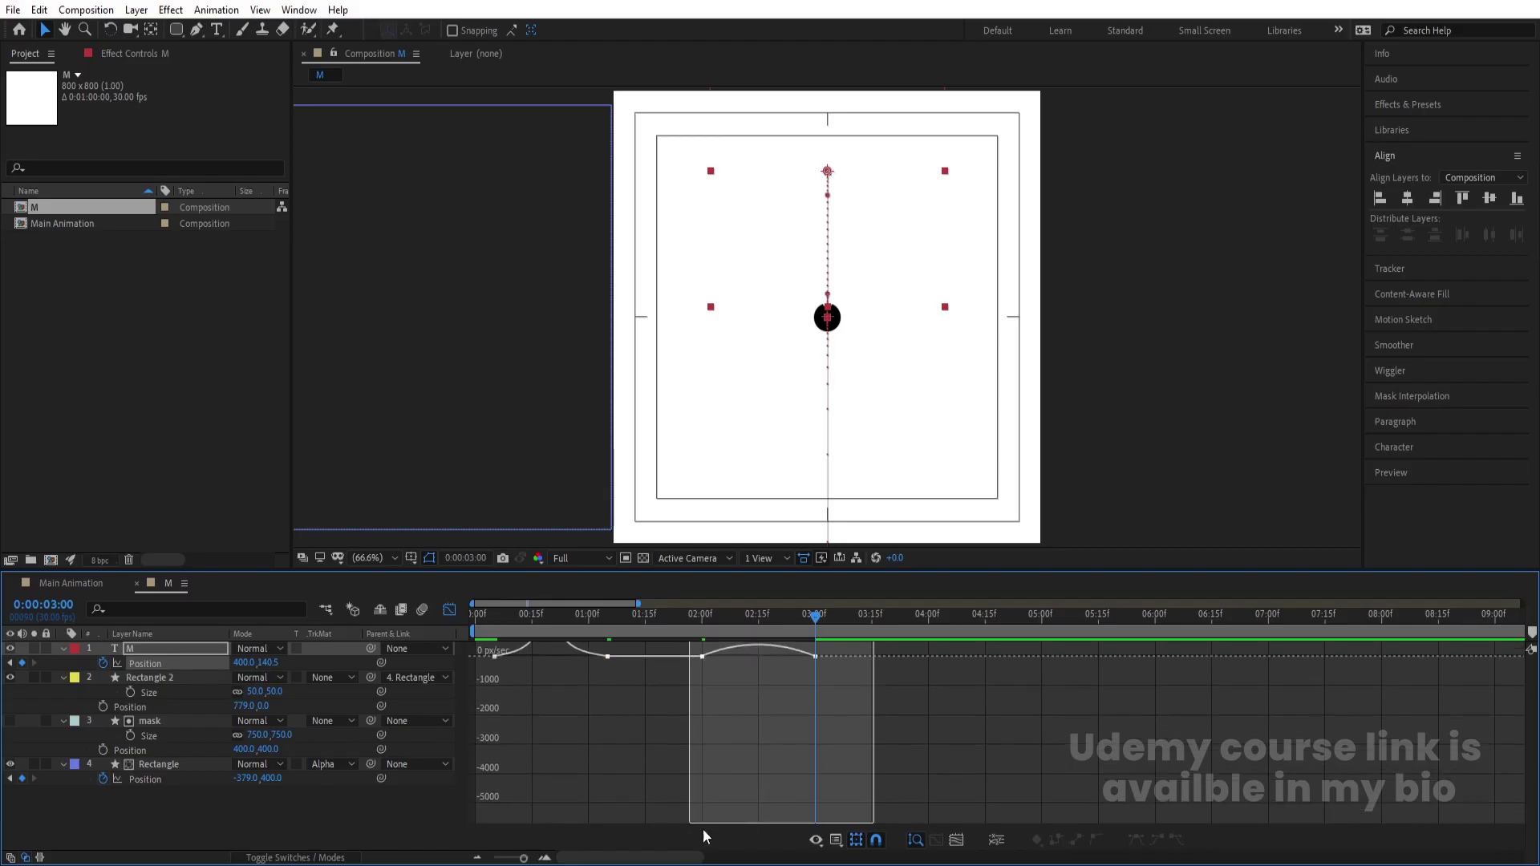
pyautogui.moveTo(789, 810); pyautogui.dragTo(743, 805)
pyautogui.click(690, 618)
pyautogui.press('space')
pyautogui.click(449, 610)
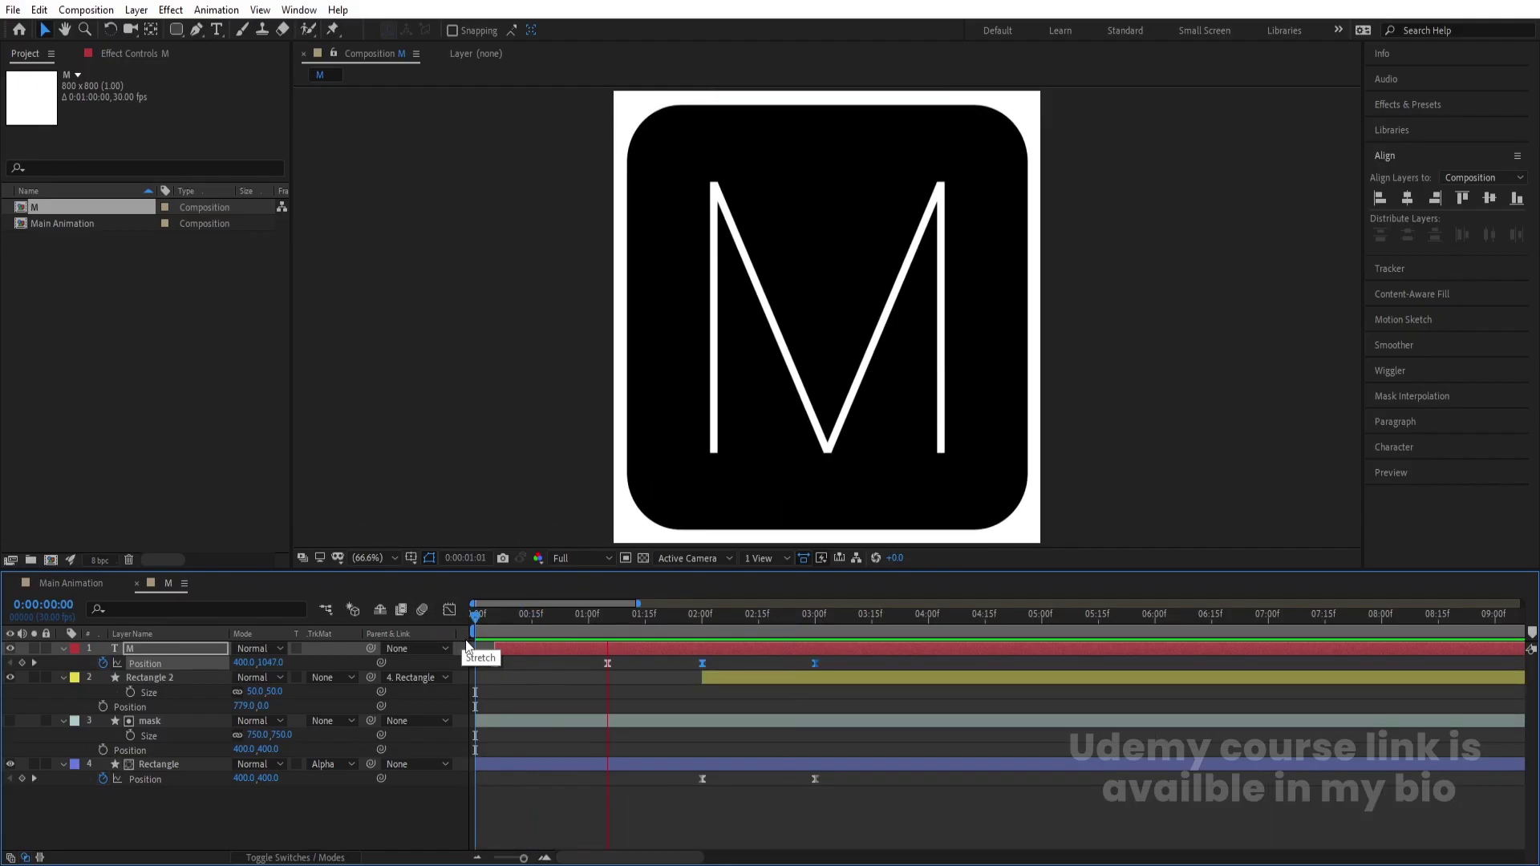
pyautogui.press('space')
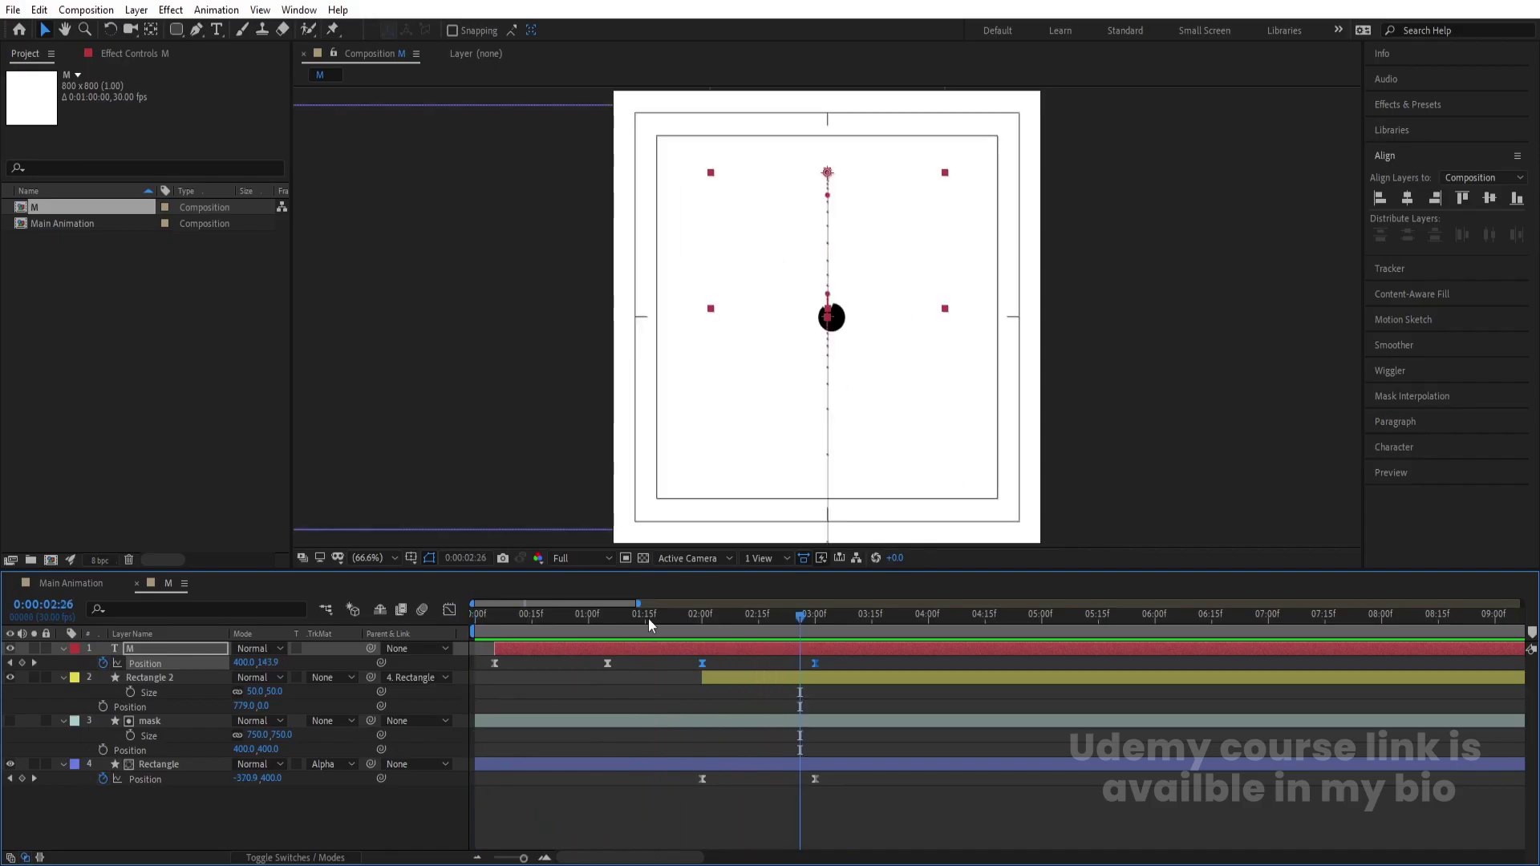
# Duplicate the Rectangle layer and place the copy directly above the M text layer
pyautogui.click(639, 679)
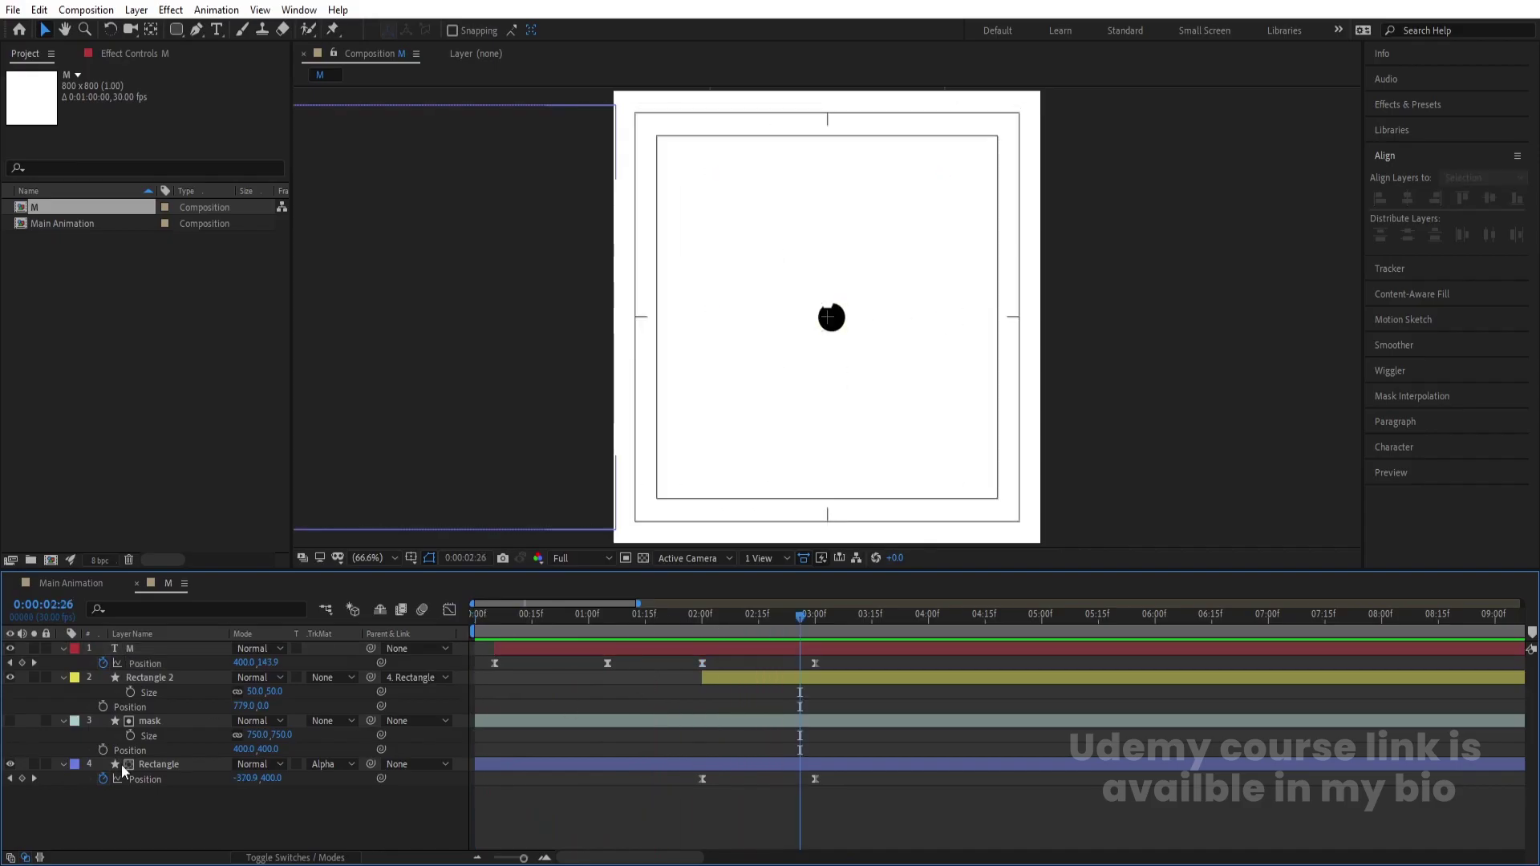
pyautogui.click(153, 765)
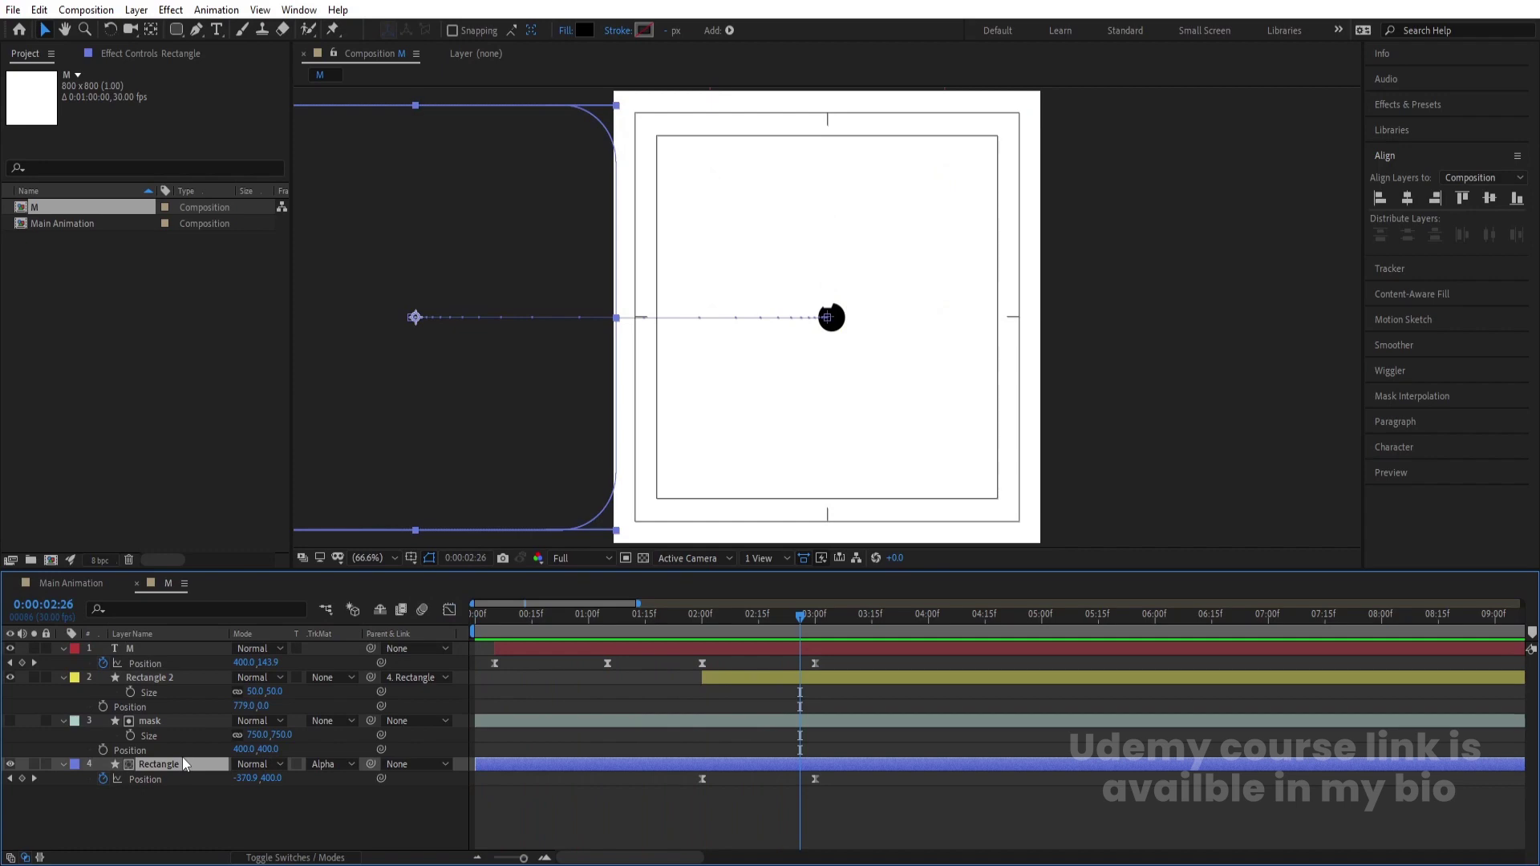
pyautogui.hotkey('ctrl', 'd')
pyautogui.moveTo(155, 718); pyautogui.dragTo(155, 648)
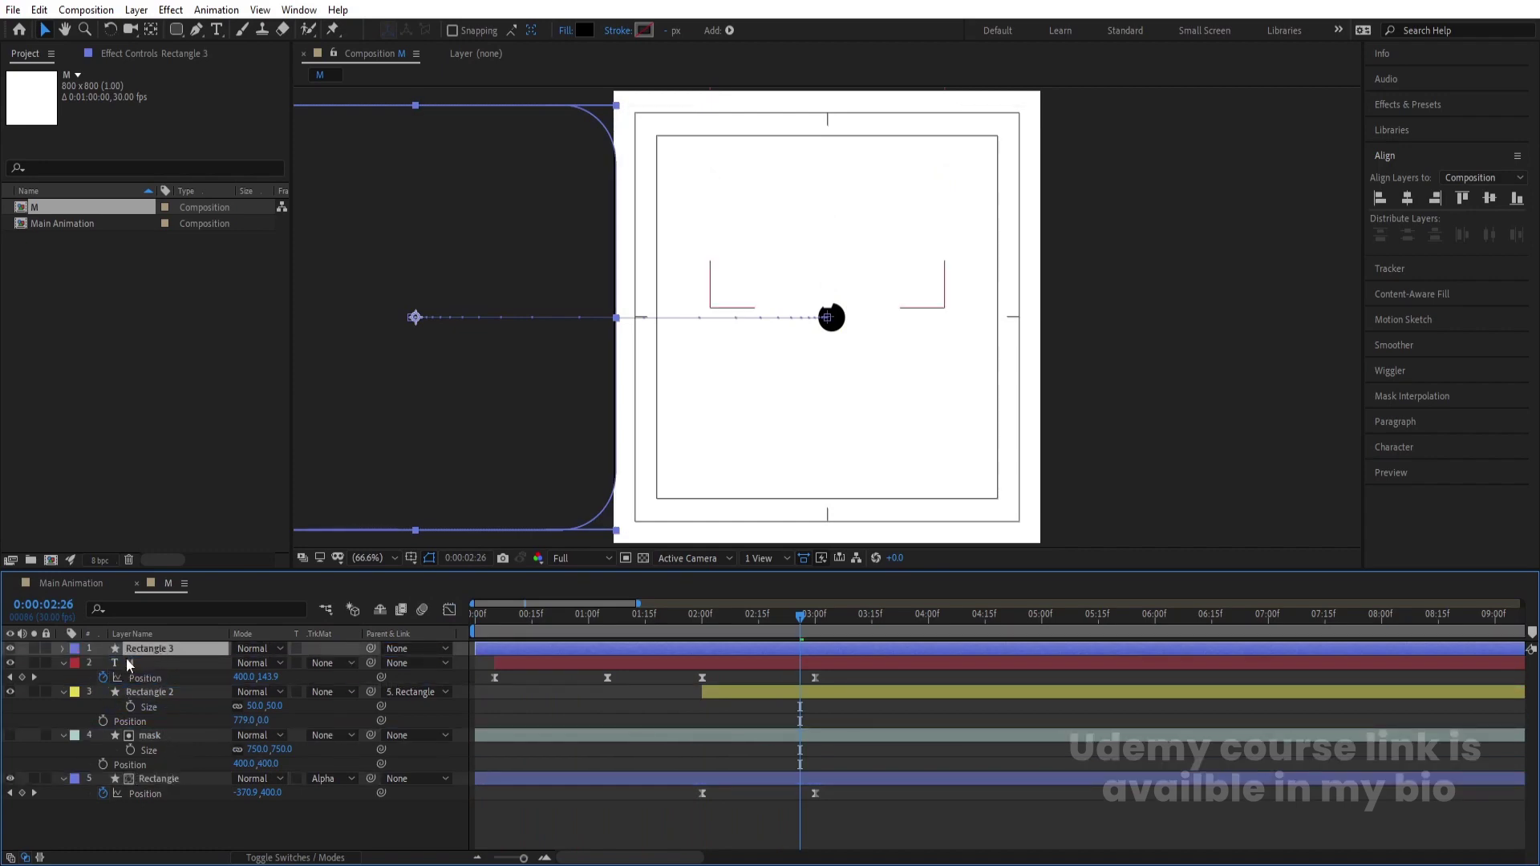
# Set the M text layer's track matte to Alpha Matte "Rectangle 3"
pyautogui.click(127, 659)
pyautogui.click(320, 663)
pyautogui.click(344, 706)
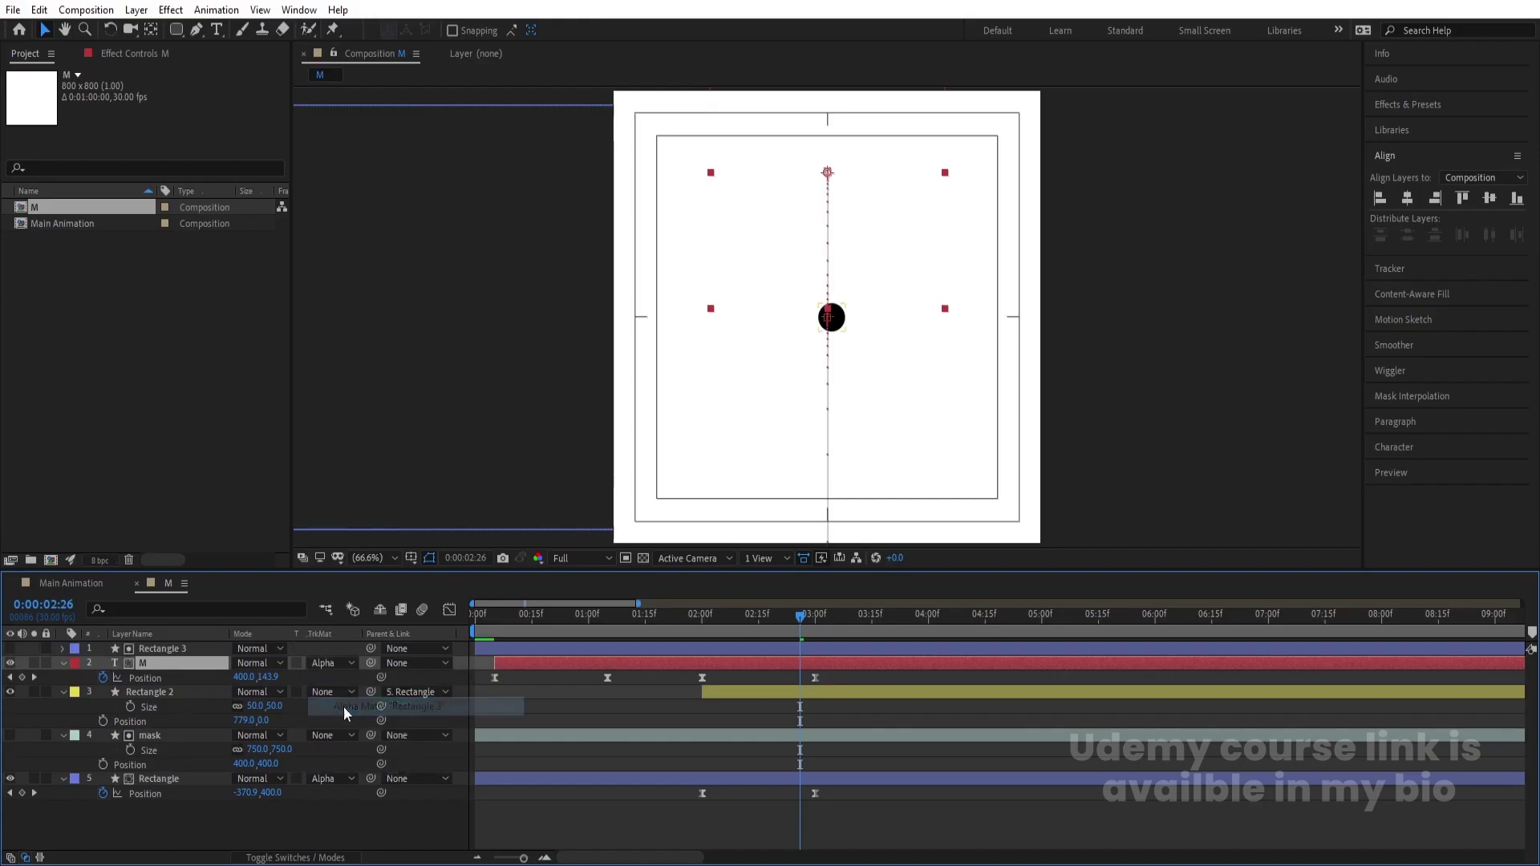
# Preview the matted animation, and collapse the revealed properties of all layers at the three-second mark
pyautogui.press('space')
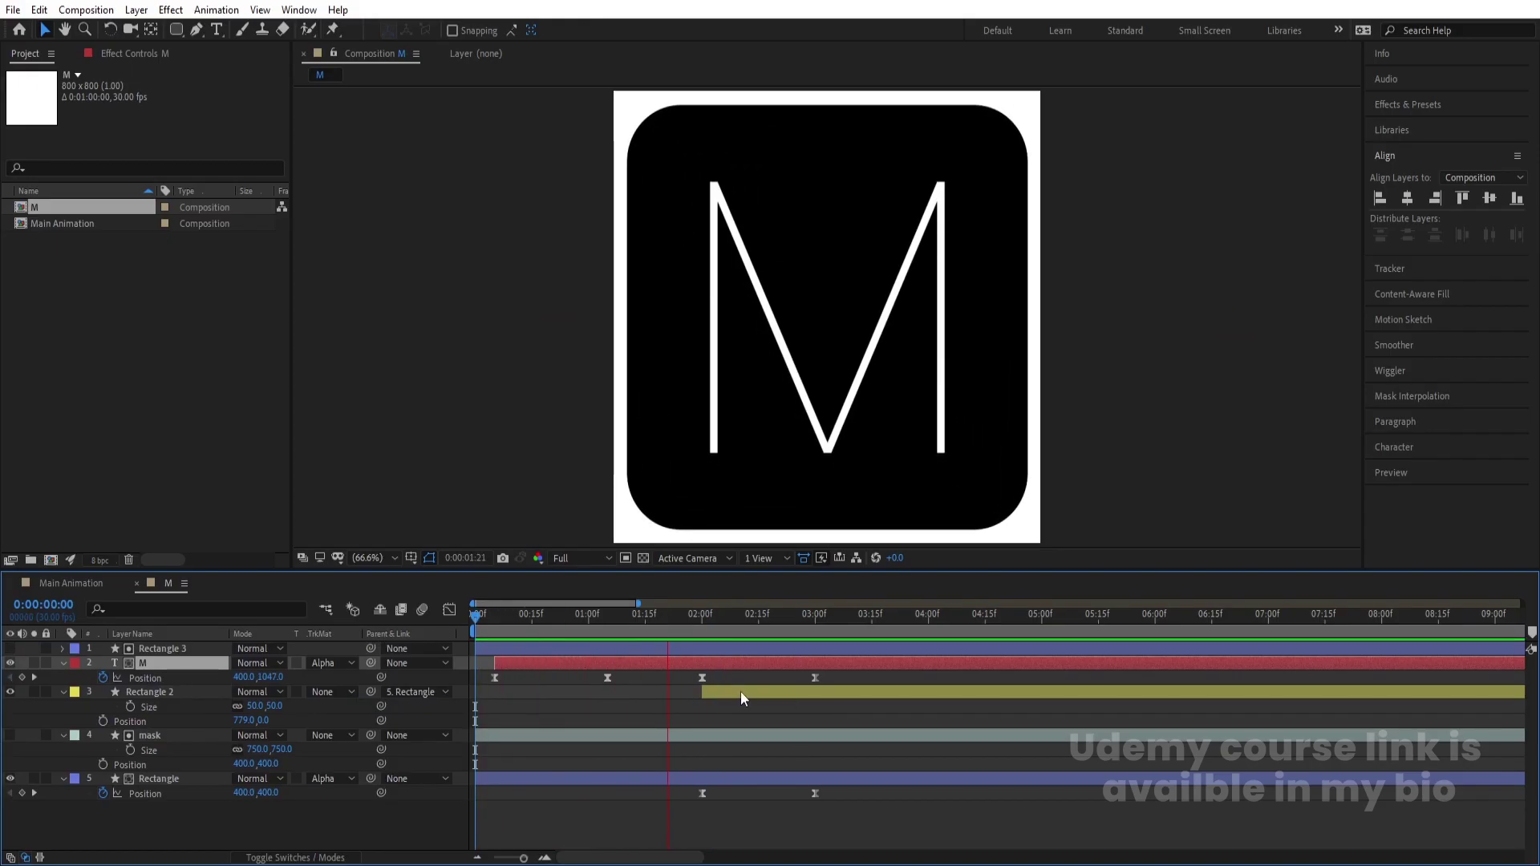
pyautogui.press('space')
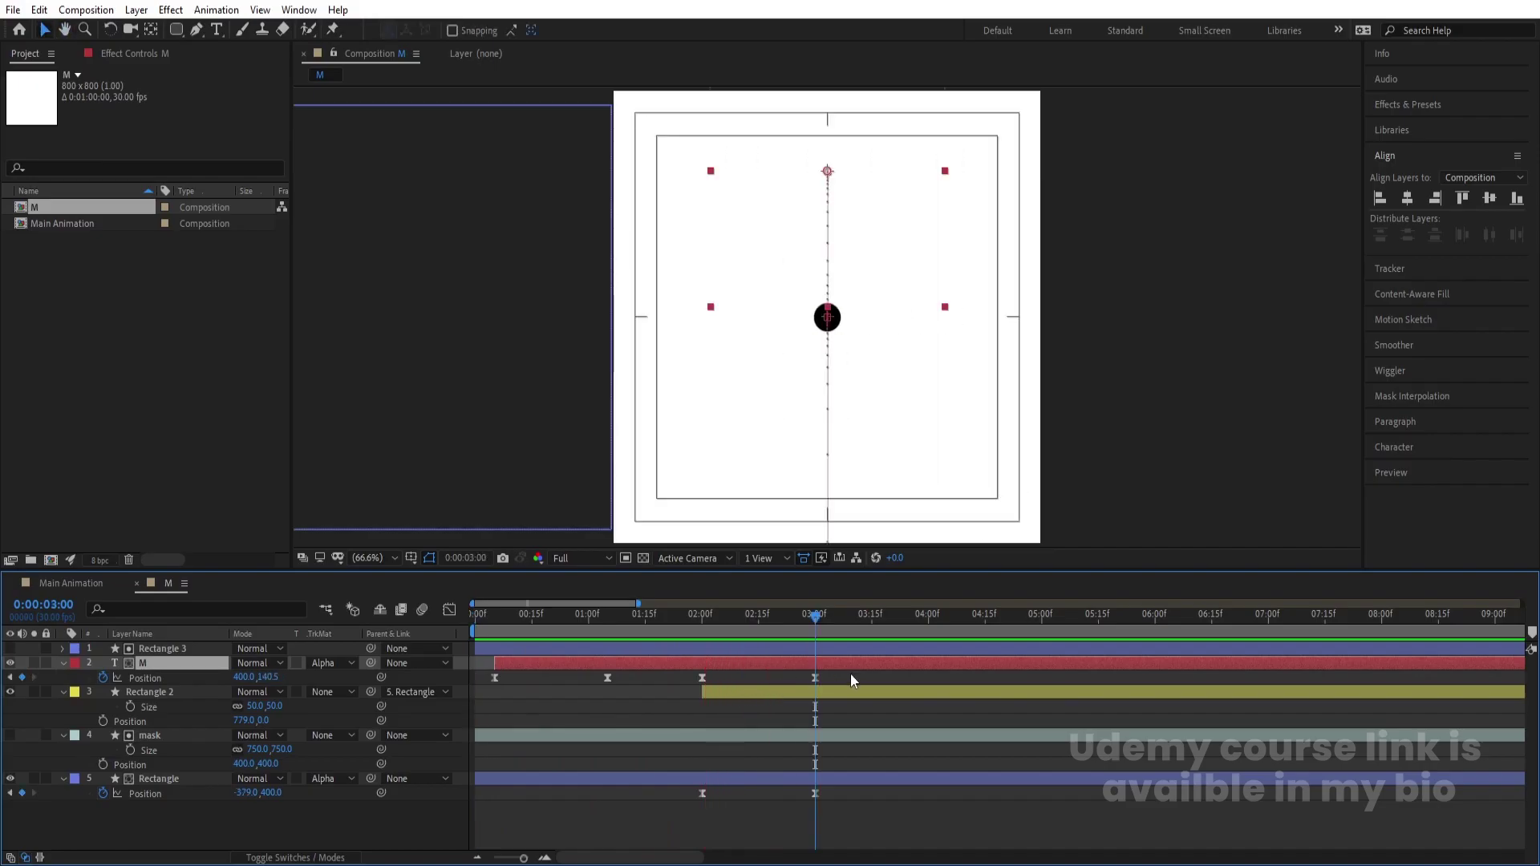
pyautogui.click(812, 617)
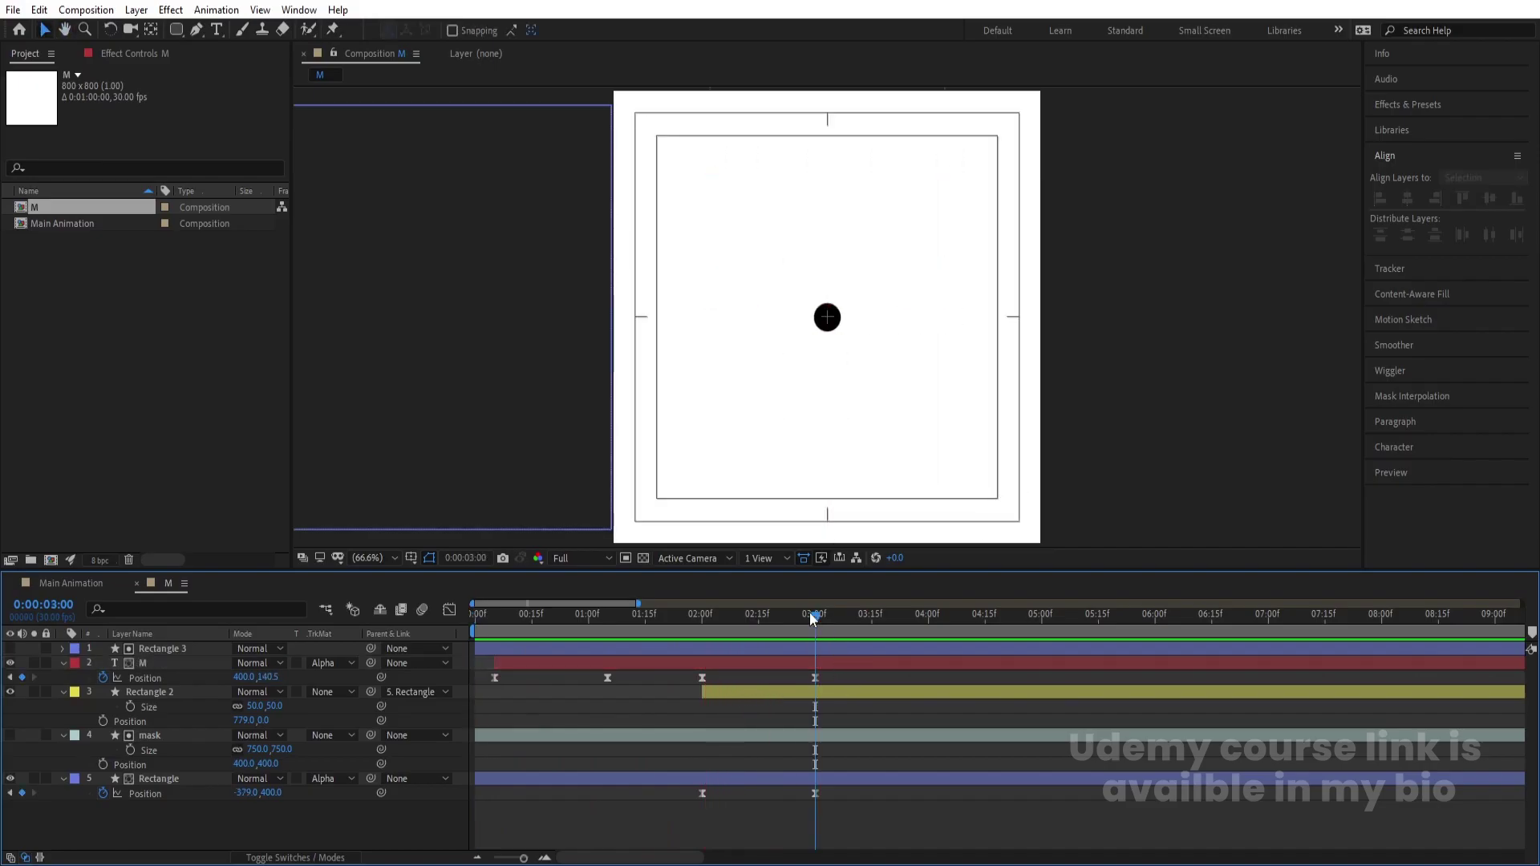
pyautogui.press('u')
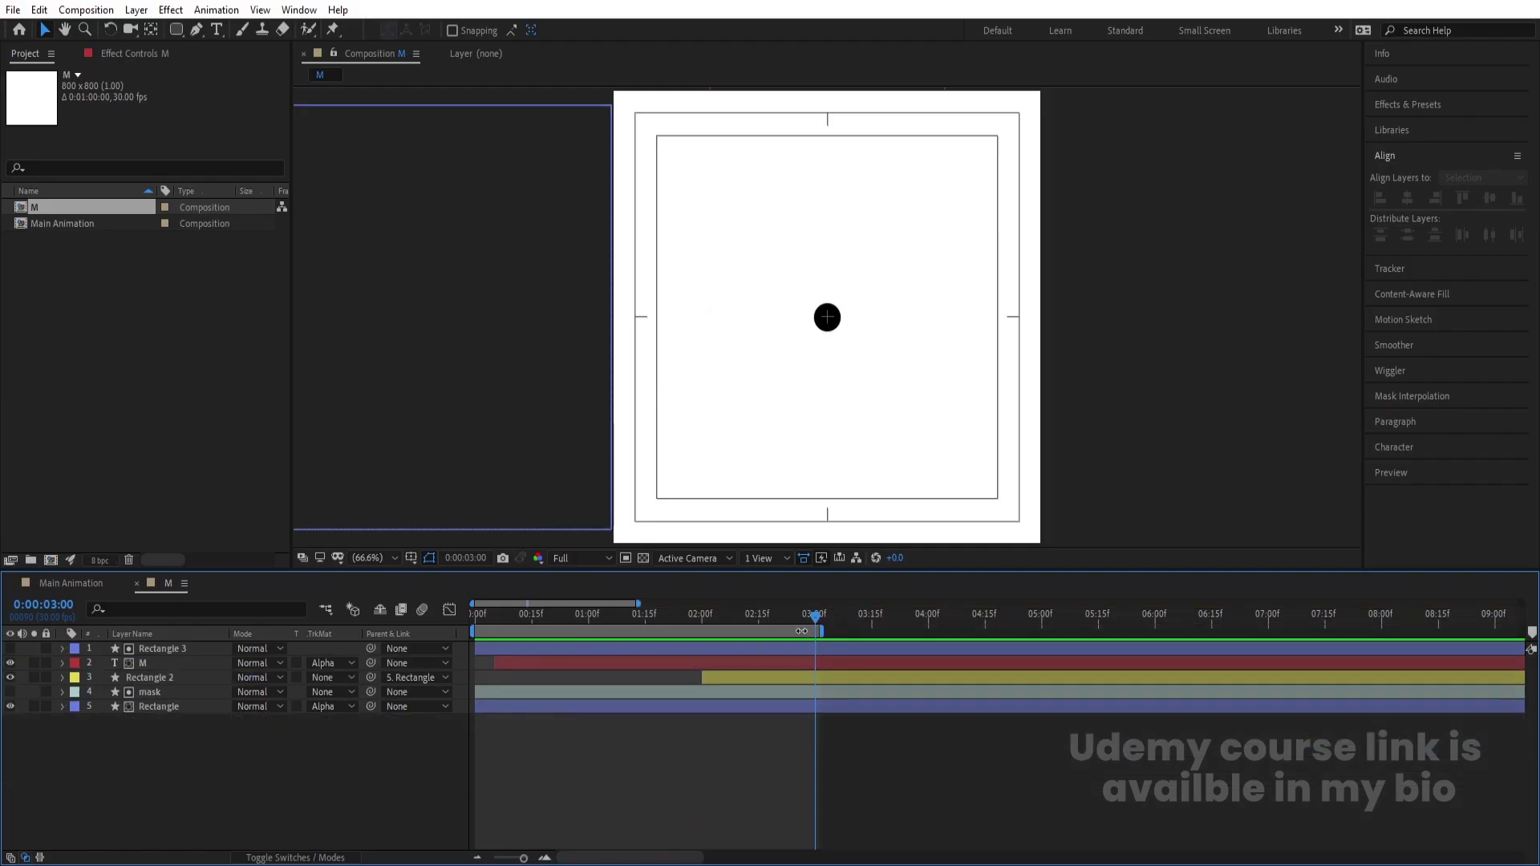
# Trim the M composition to its work area and add it as a layer in the Main Animation composition
pyautogui.rightClick(803, 634)
pyautogui.click(860, 680)
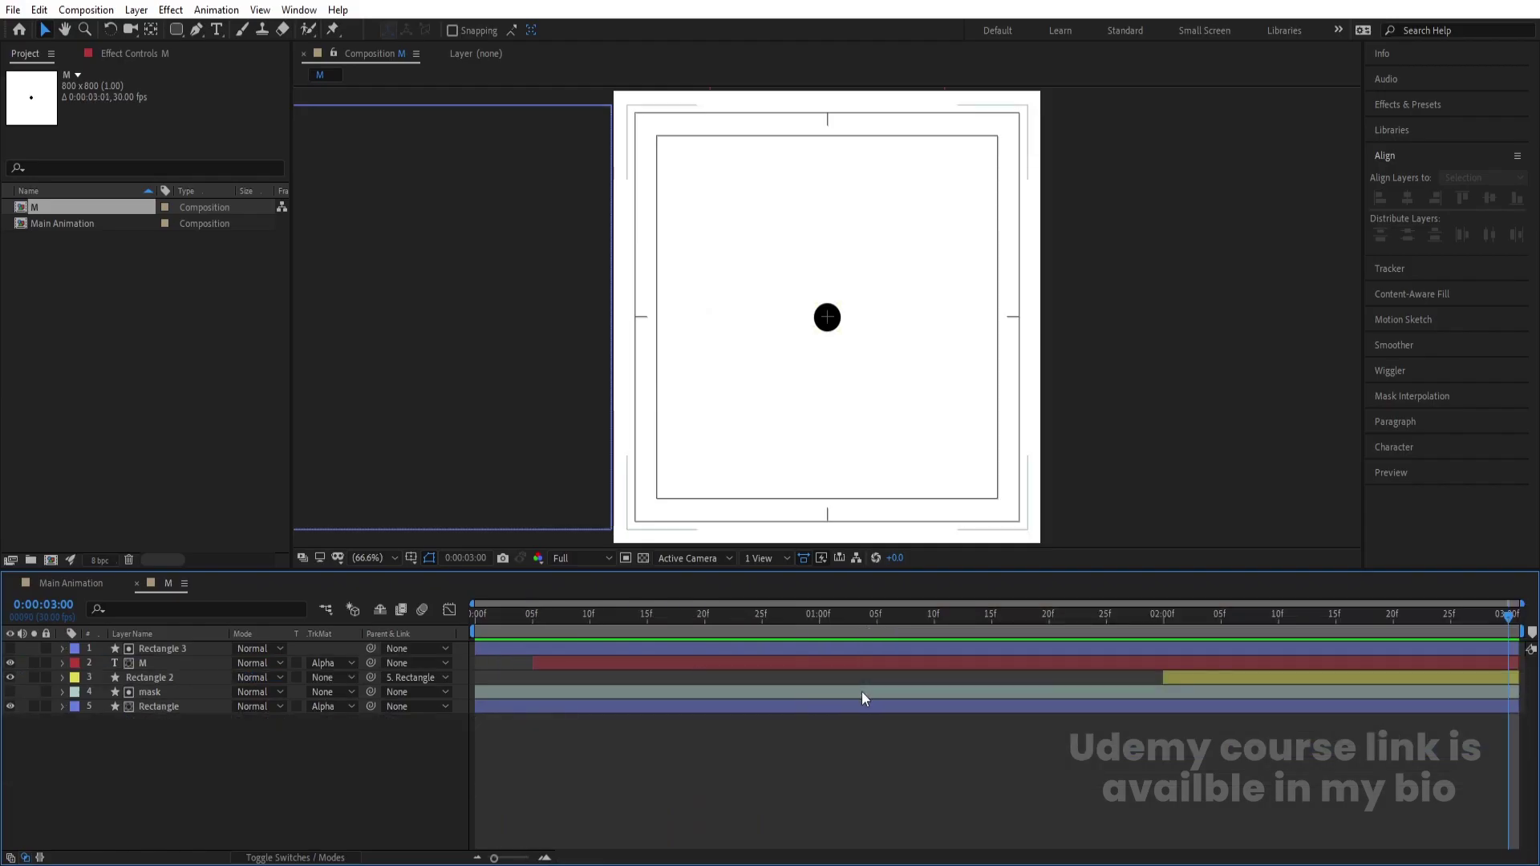
pyautogui.click(75, 584)
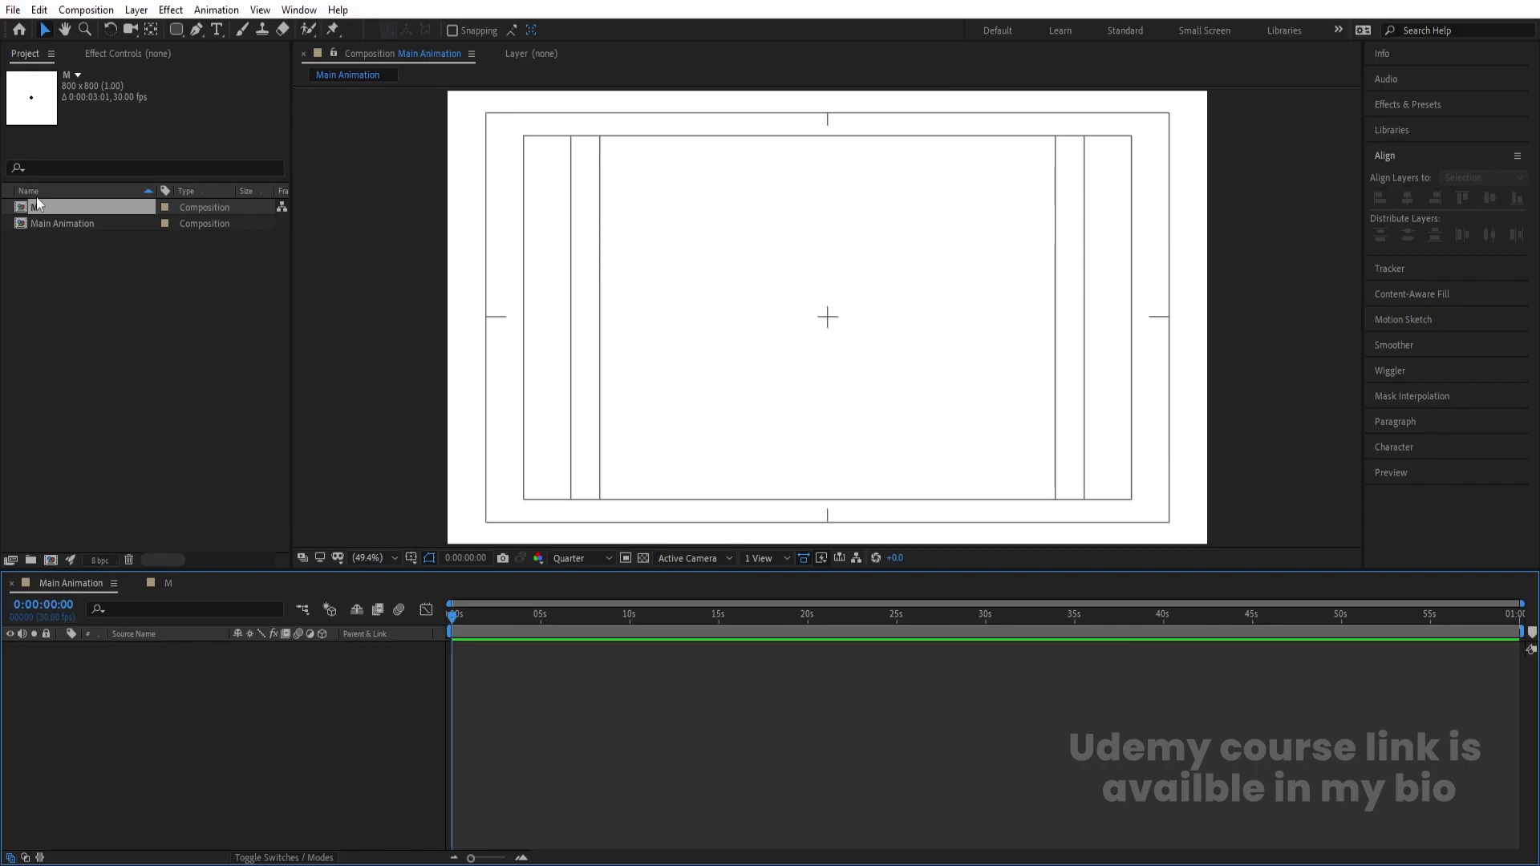
pyautogui.moveTo(37, 209); pyautogui.dragTo(142, 676)
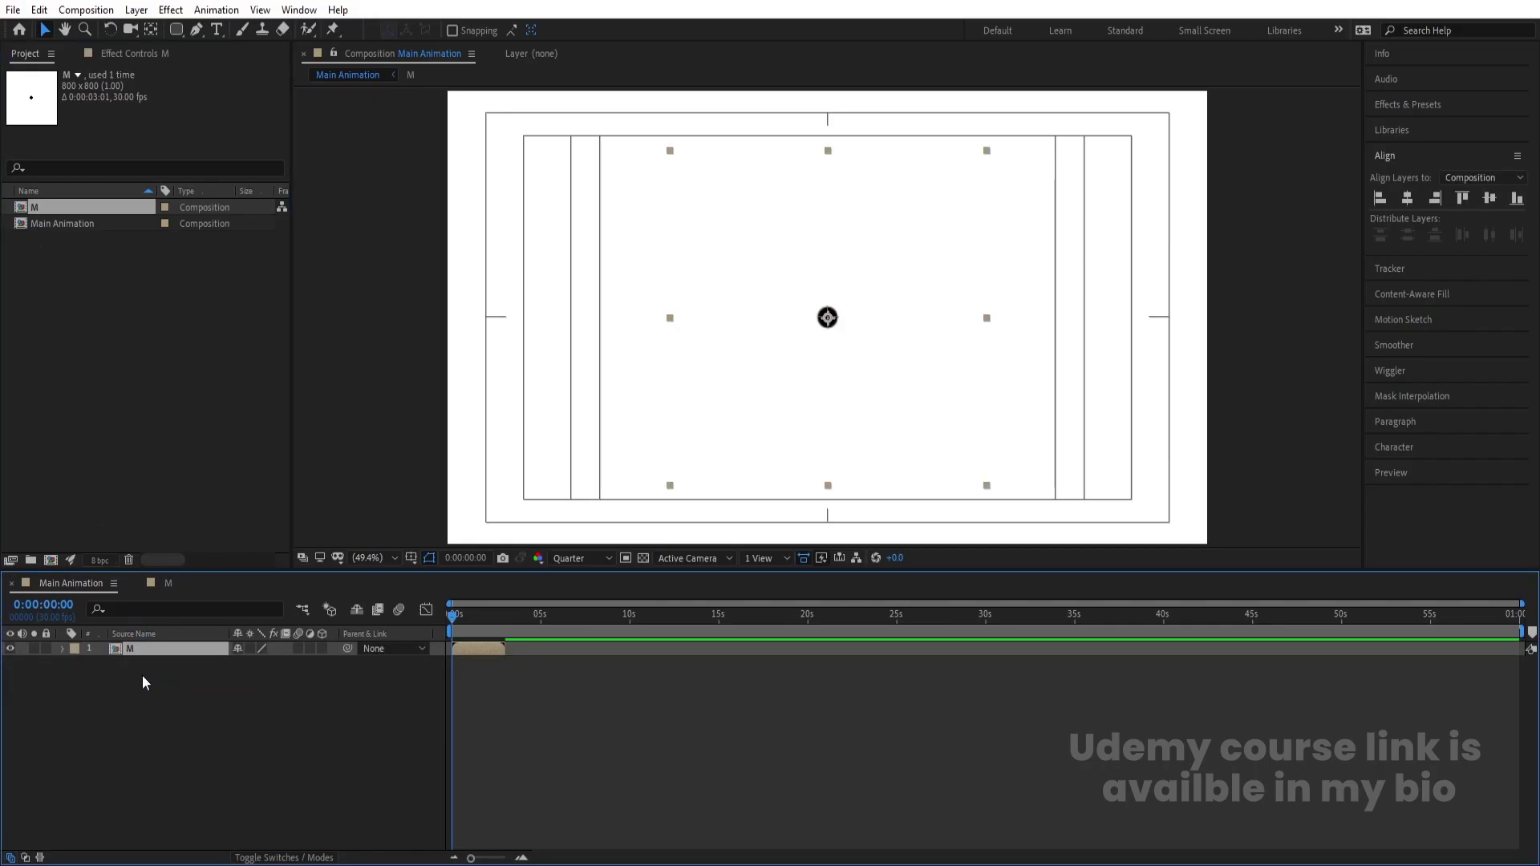
# Add a locked white 800 x 800 px solid as the bottom layer inside the M composition, and save the project
pyautogui.doubleClick(129, 648)
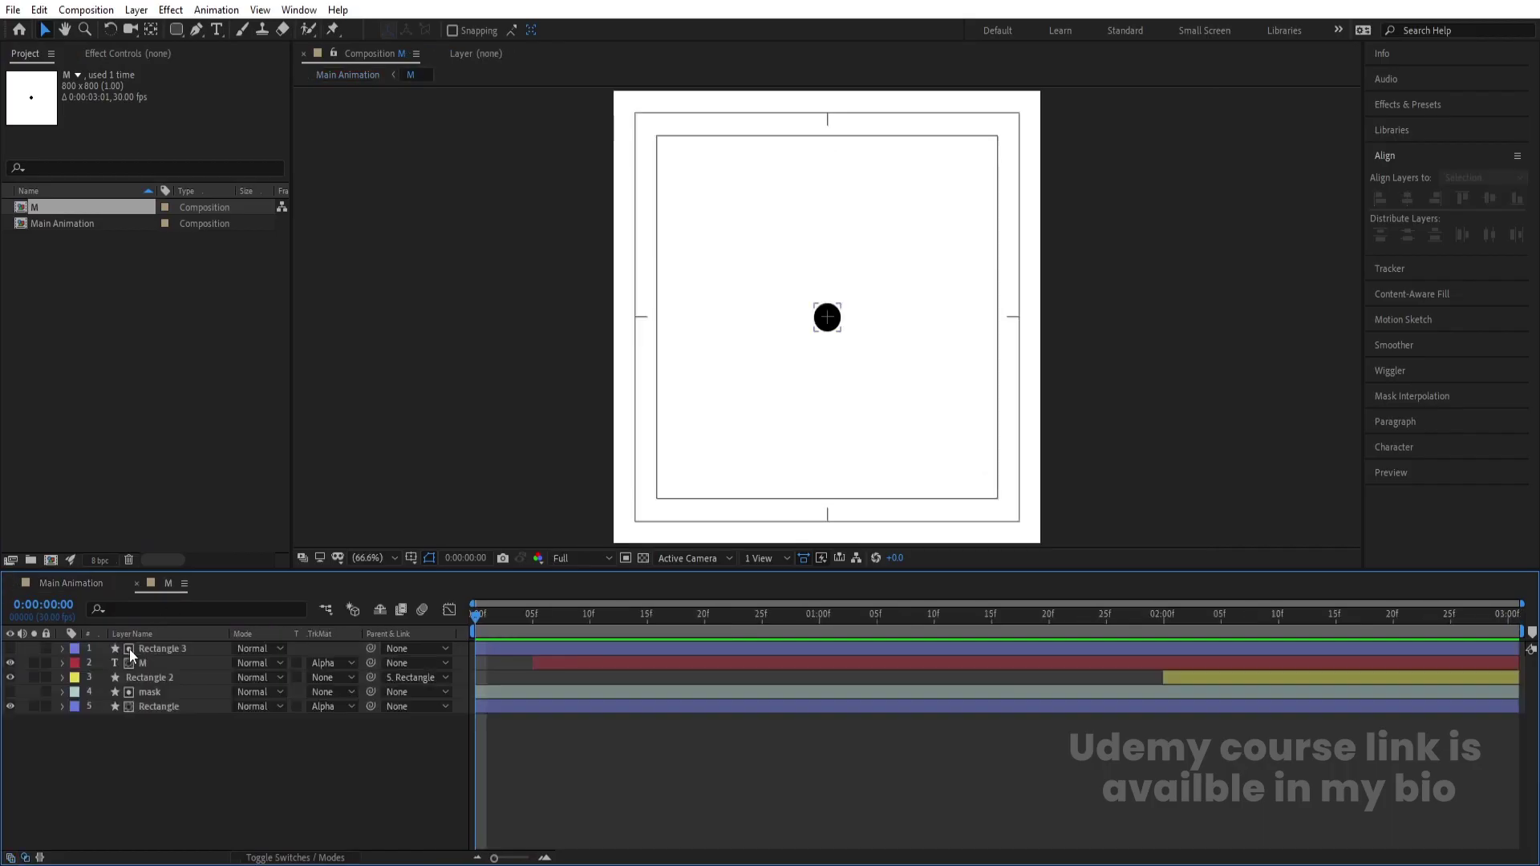
pyautogui.hotkey('ctrl', 'y')
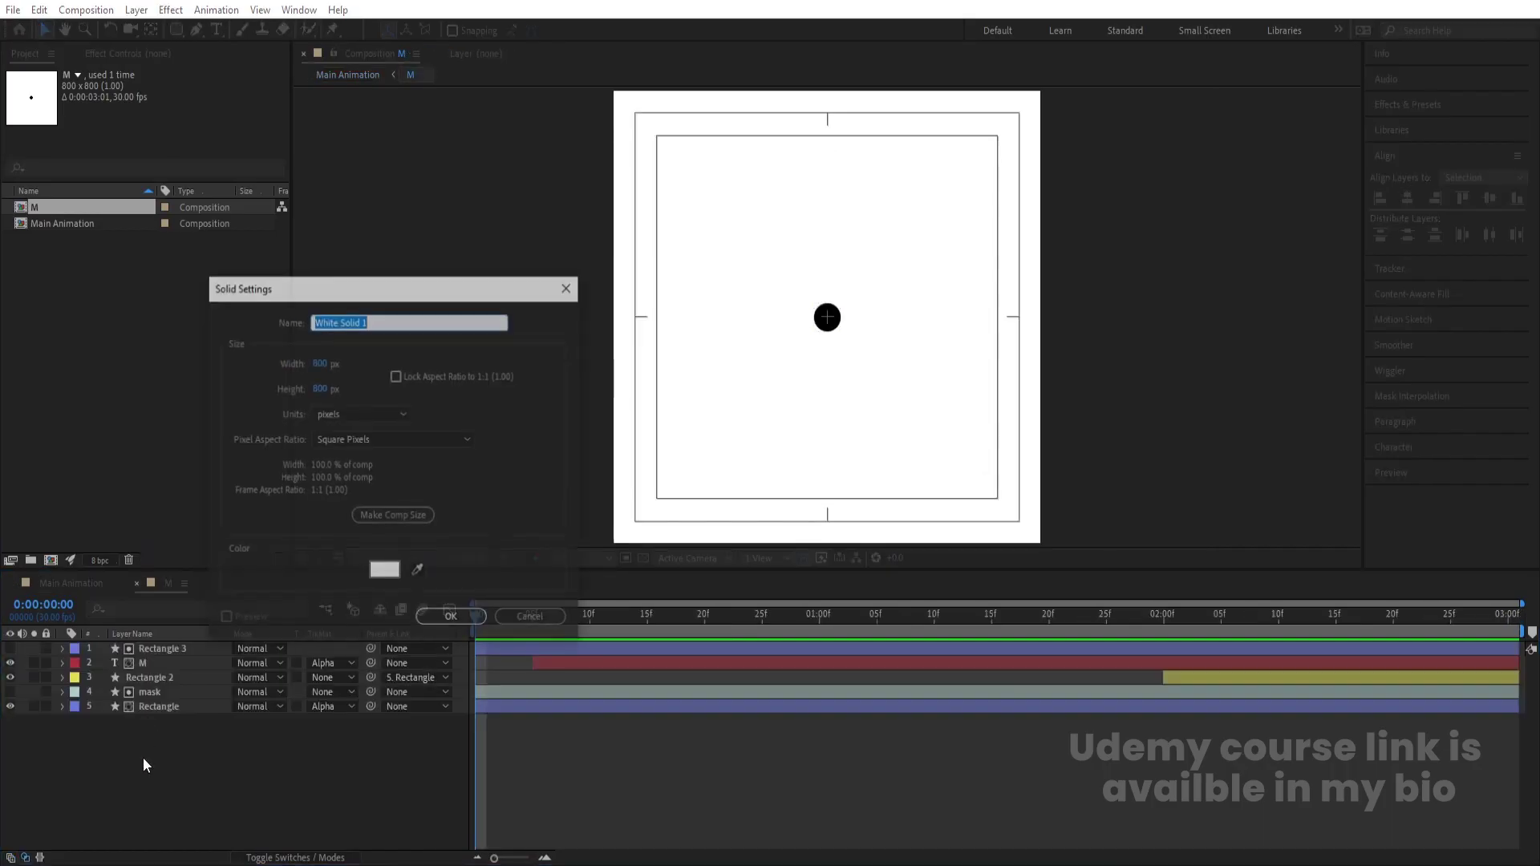
pyautogui.press('Return')
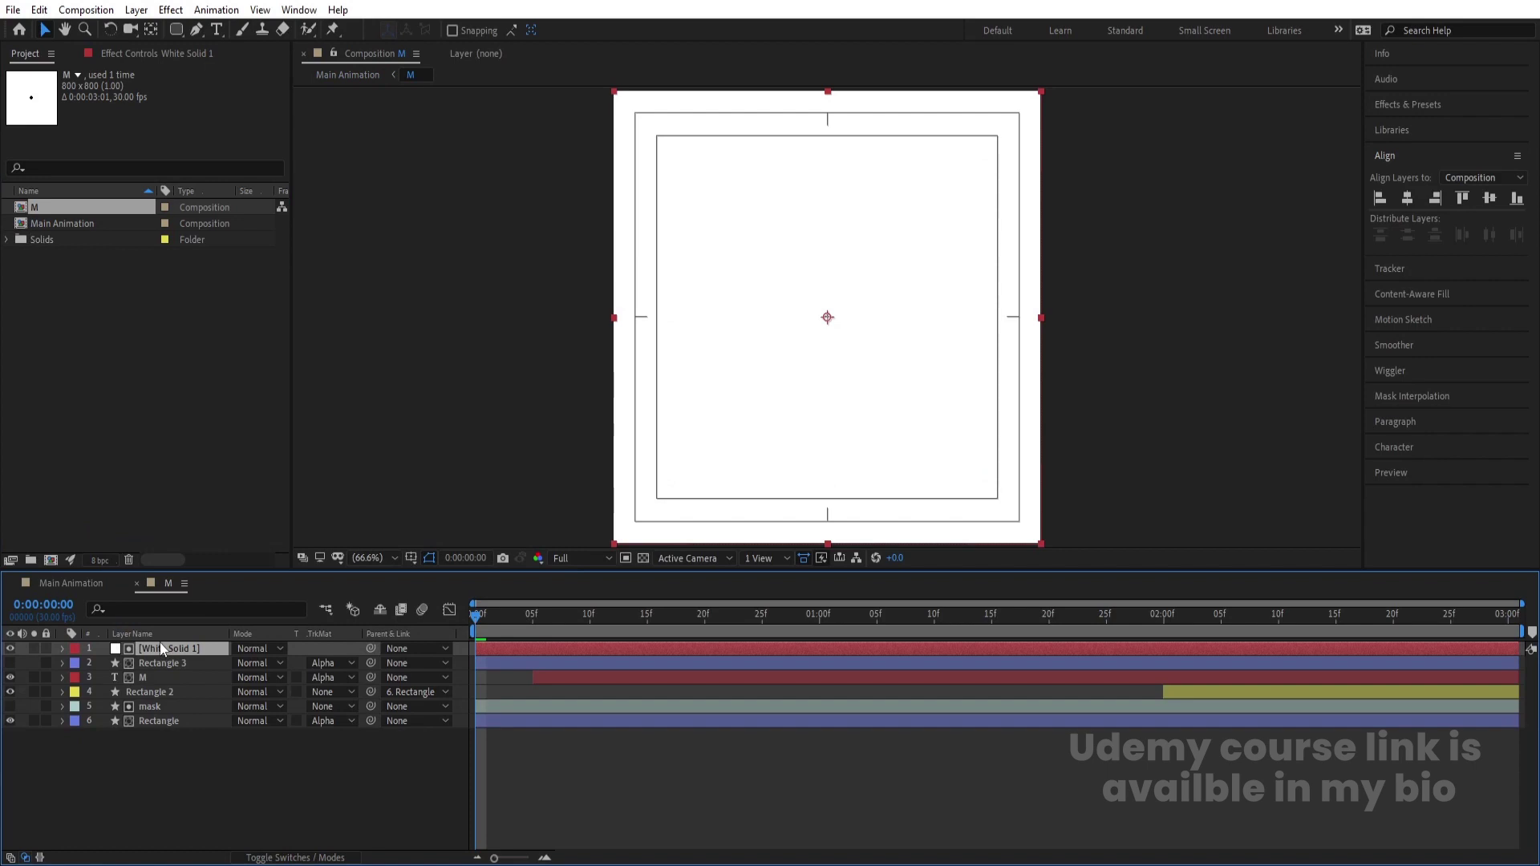
pyautogui.moveTo(153, 650); pyautogui.dragTo(165, 750)
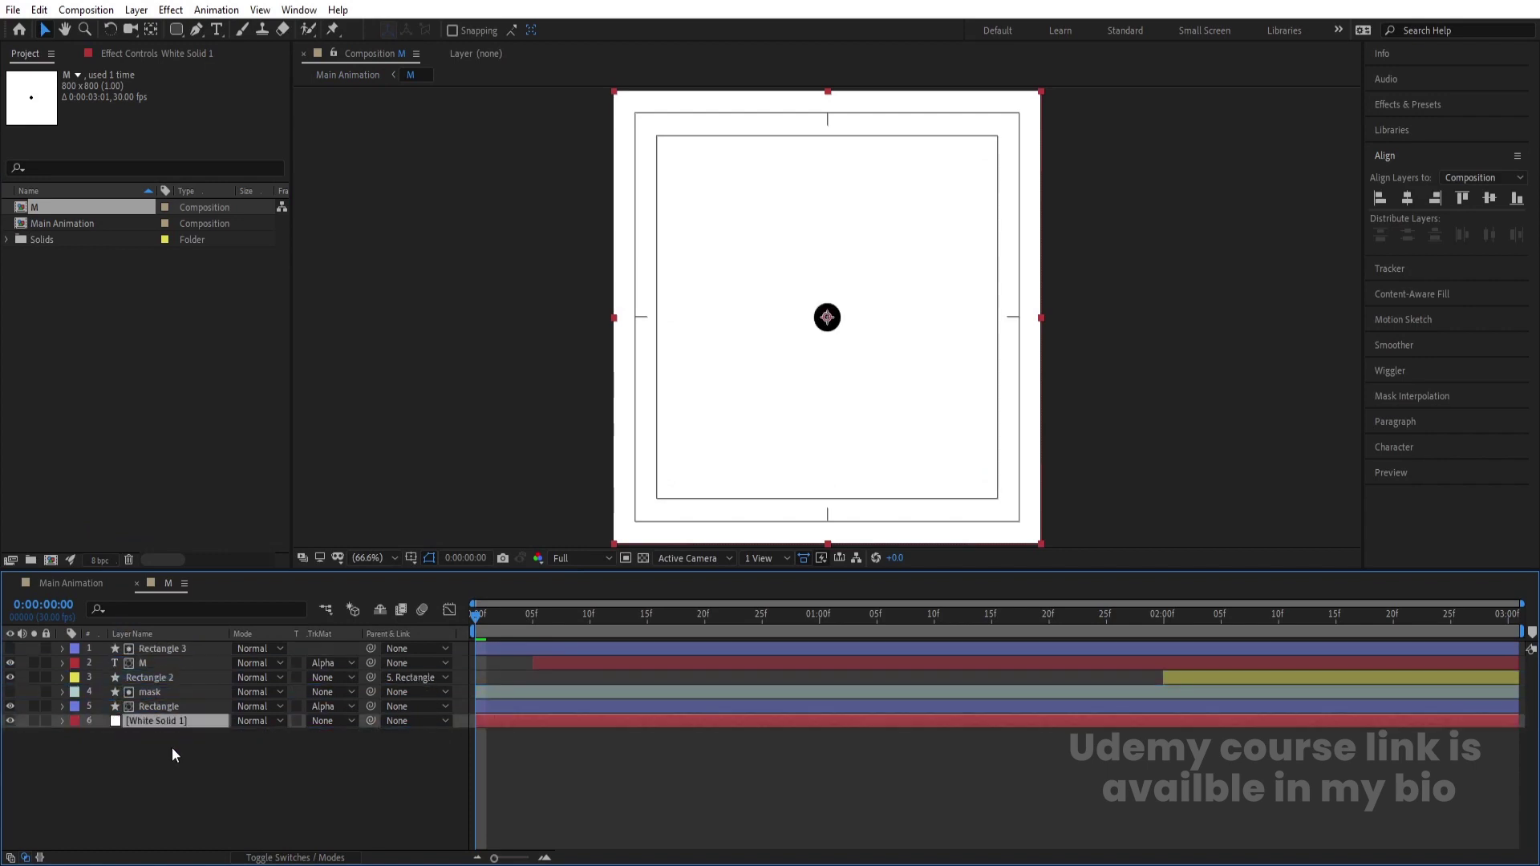
pyautogui.click(47, 721)
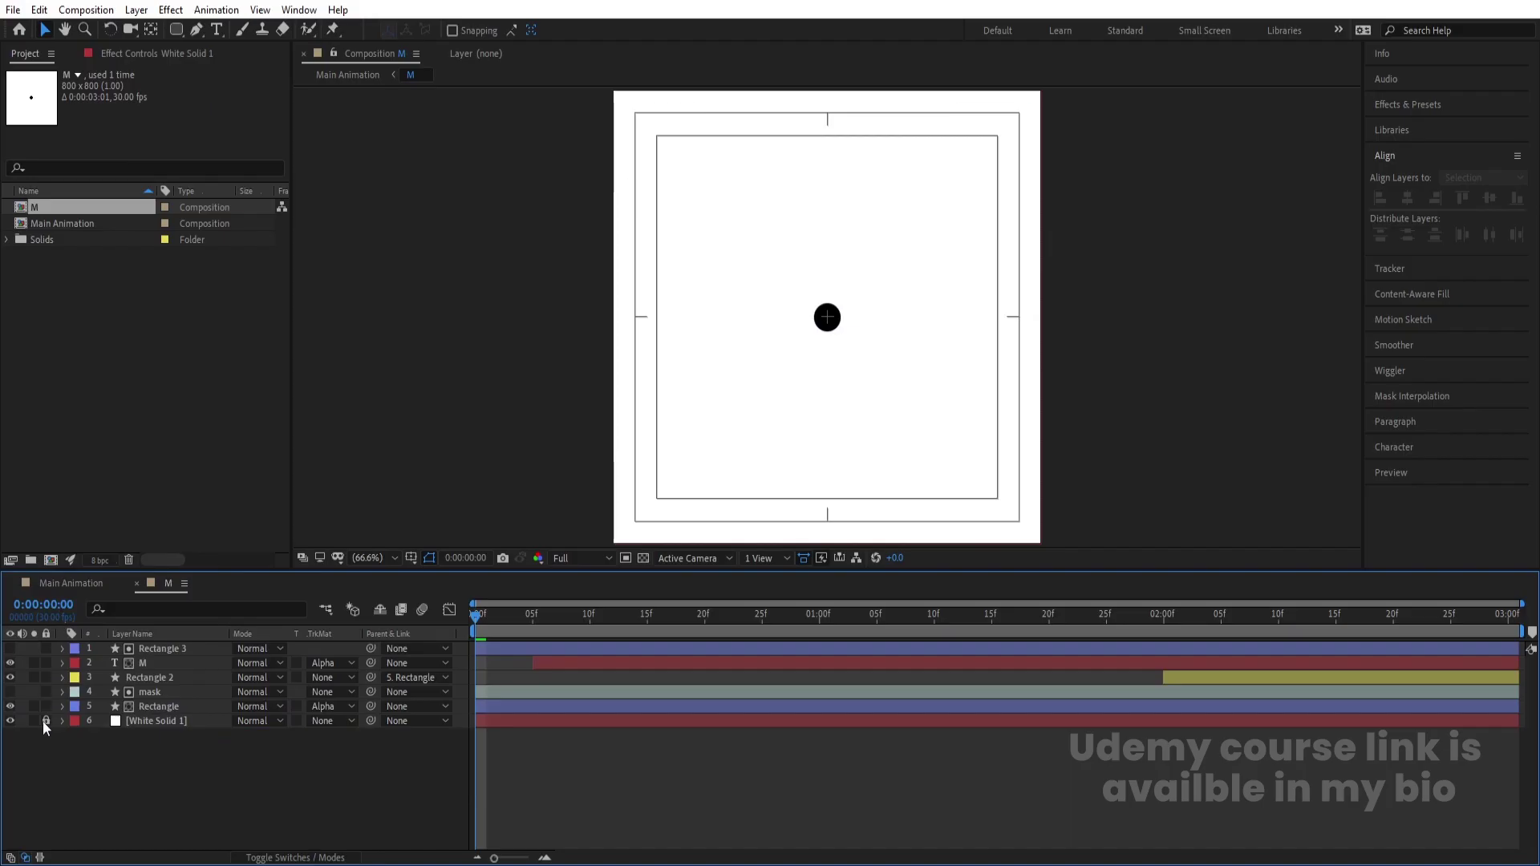
pyautogui.hotkey('ctrl', 's')
pyautogui.click(711, 447)
# Set the background color of the Main Animation composition to red
pyautogui.click(80, 581)
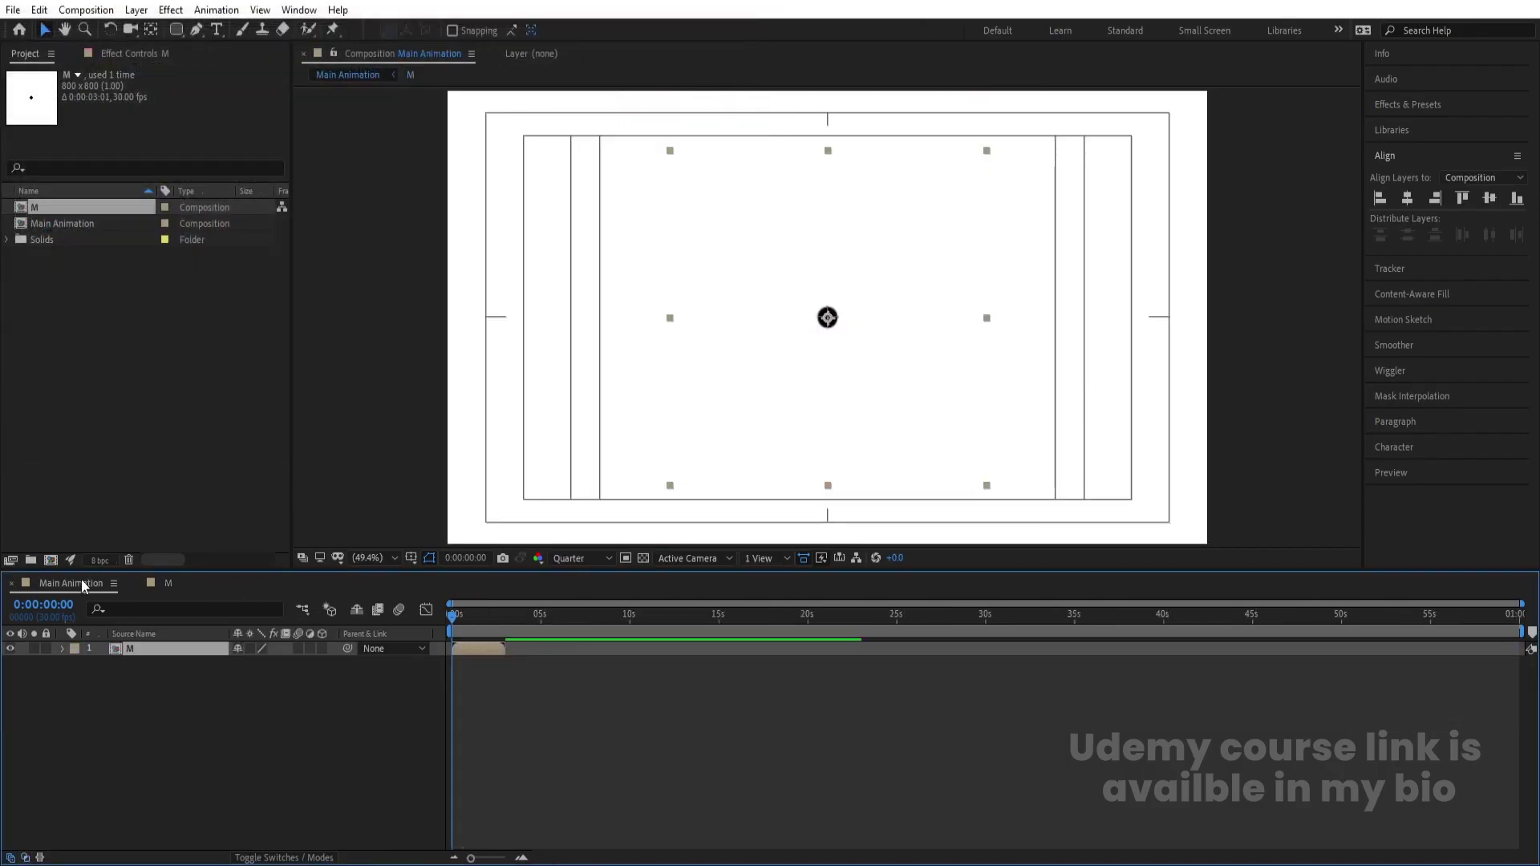
pyautogui.click(186, 736)
pyautogui.hotkey('ctrl', 'k')
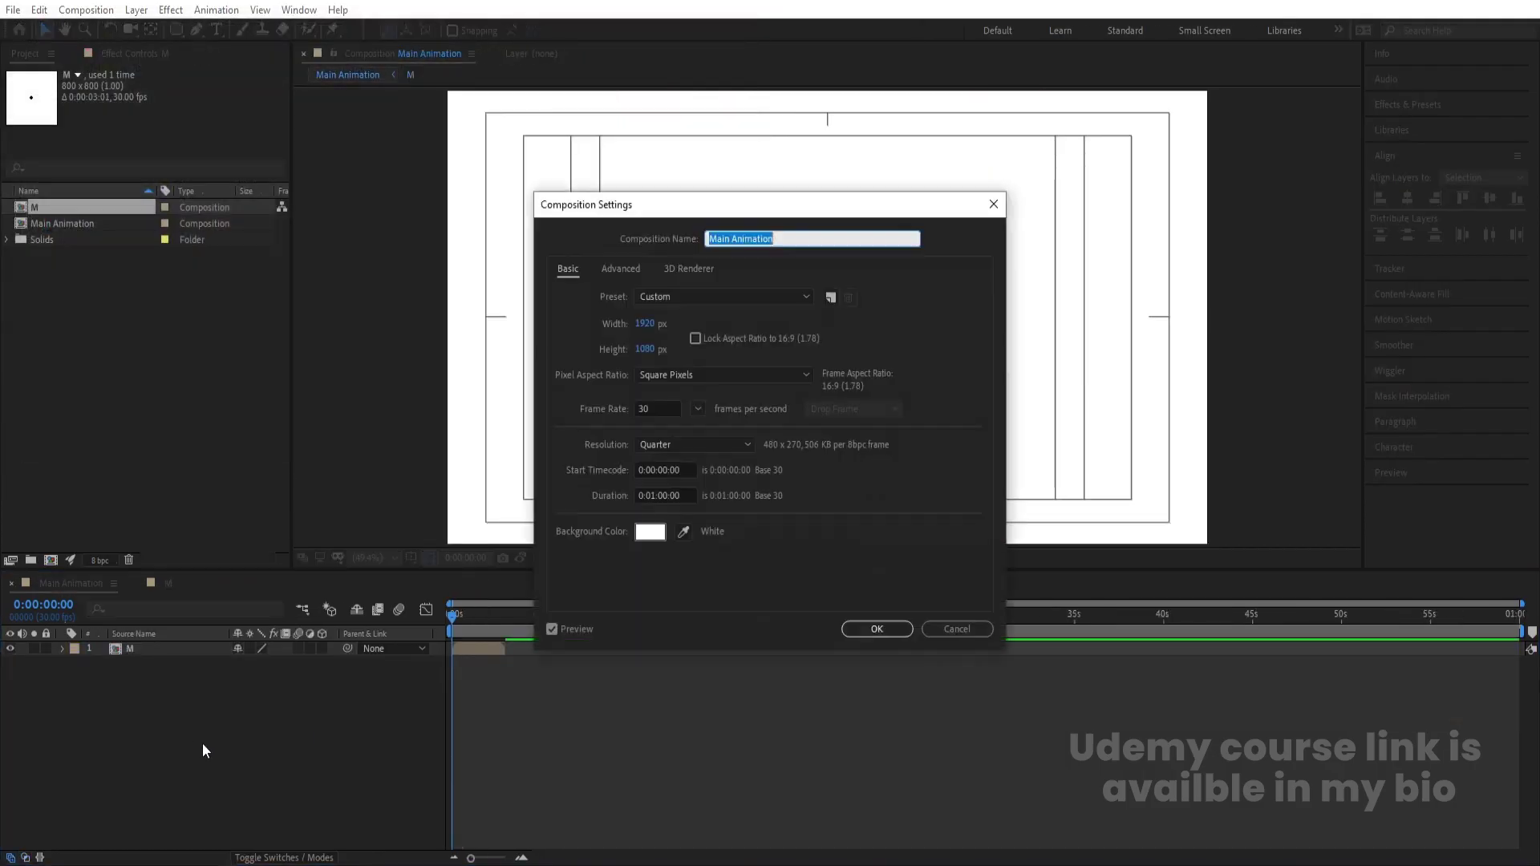
pyautogui.click(650, 532)
pyautogui.moveTo(321, 449); pyautogui.dragTo(465, 238)
pyautogui.press('Return')
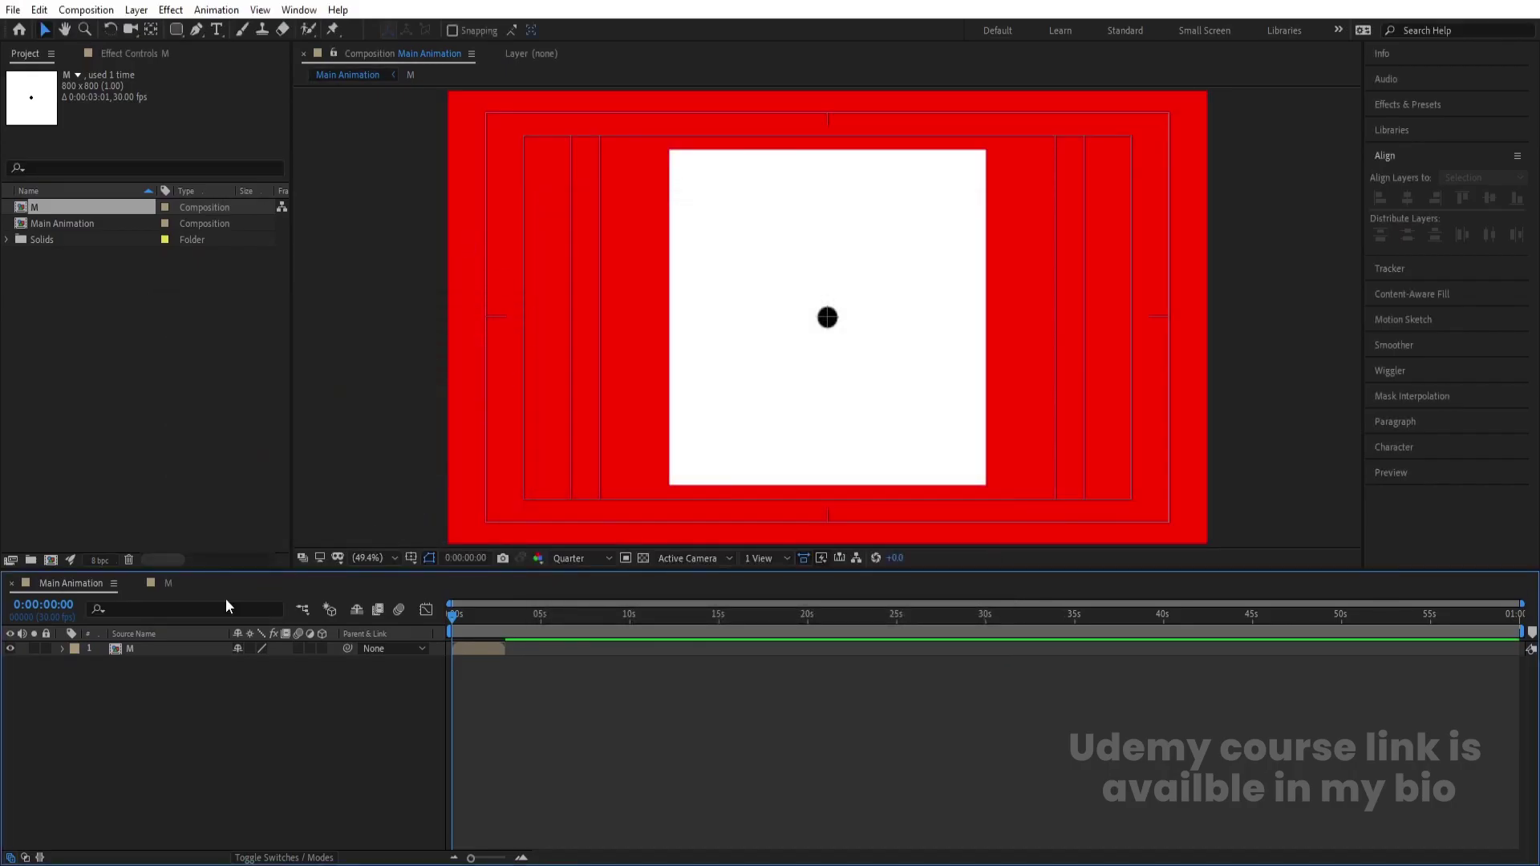
# Enable time remapping on the M layer and replace its end keyframe with one at 0:00:03:00
pyautogui.click(135, 651)
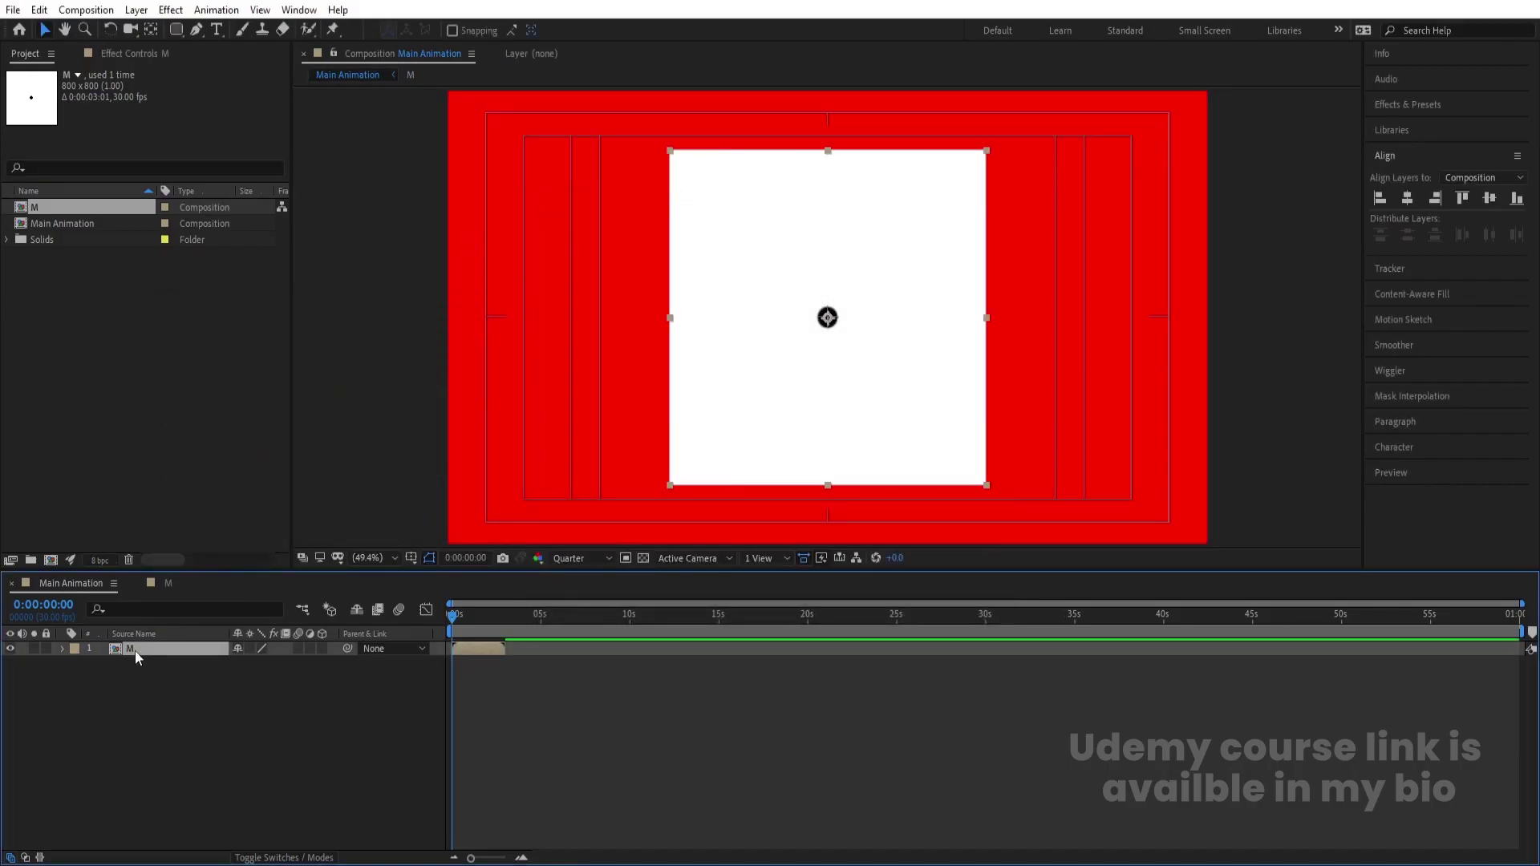
pyautogui.scroll(6, 680, 620)
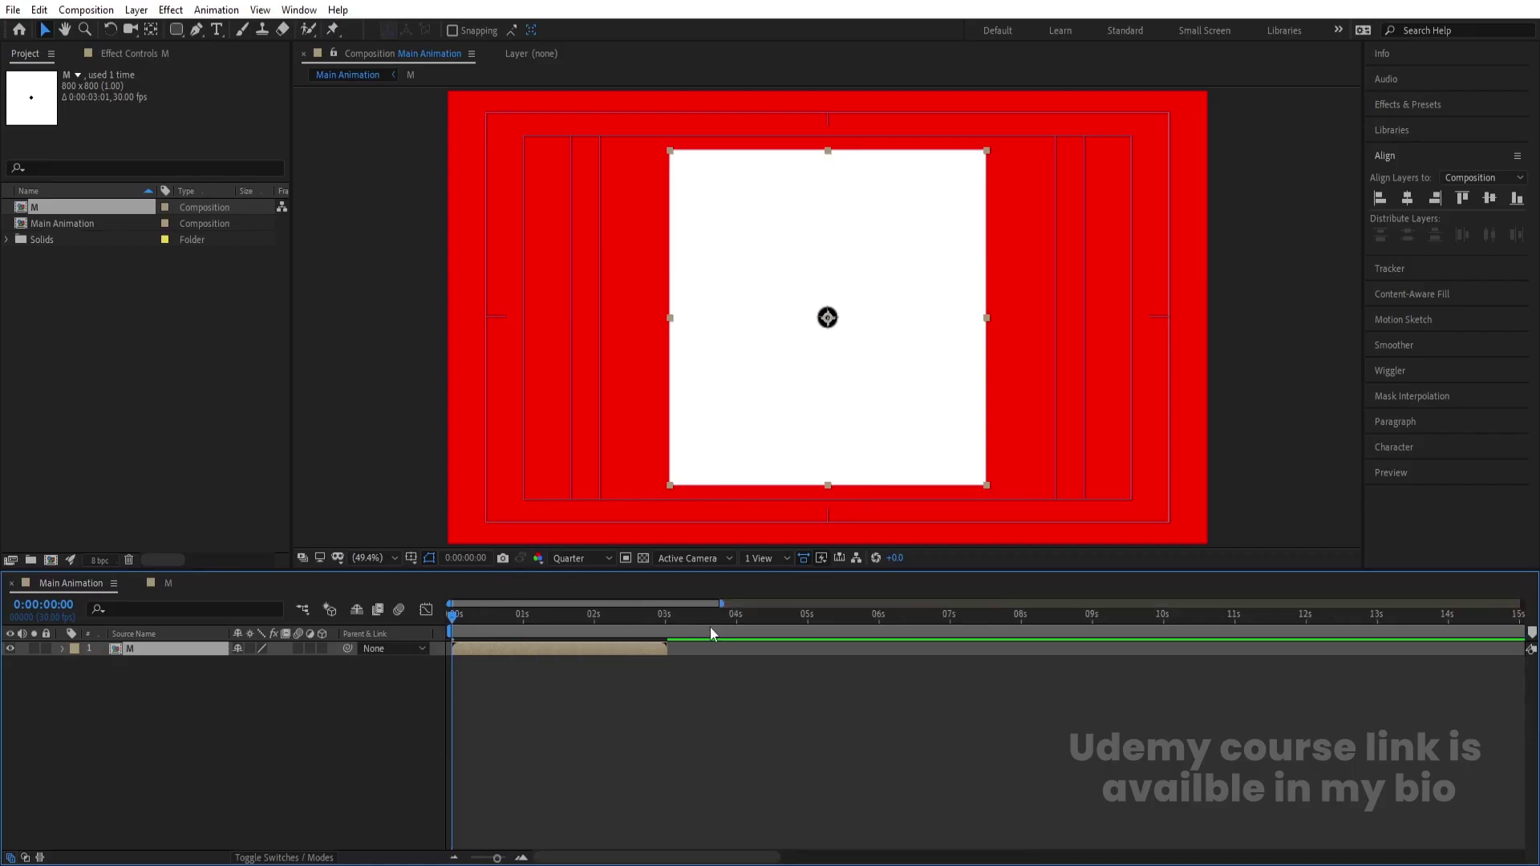
pyautogui.moveTo(874, 626); pyautogui.dragTo(879, 625)
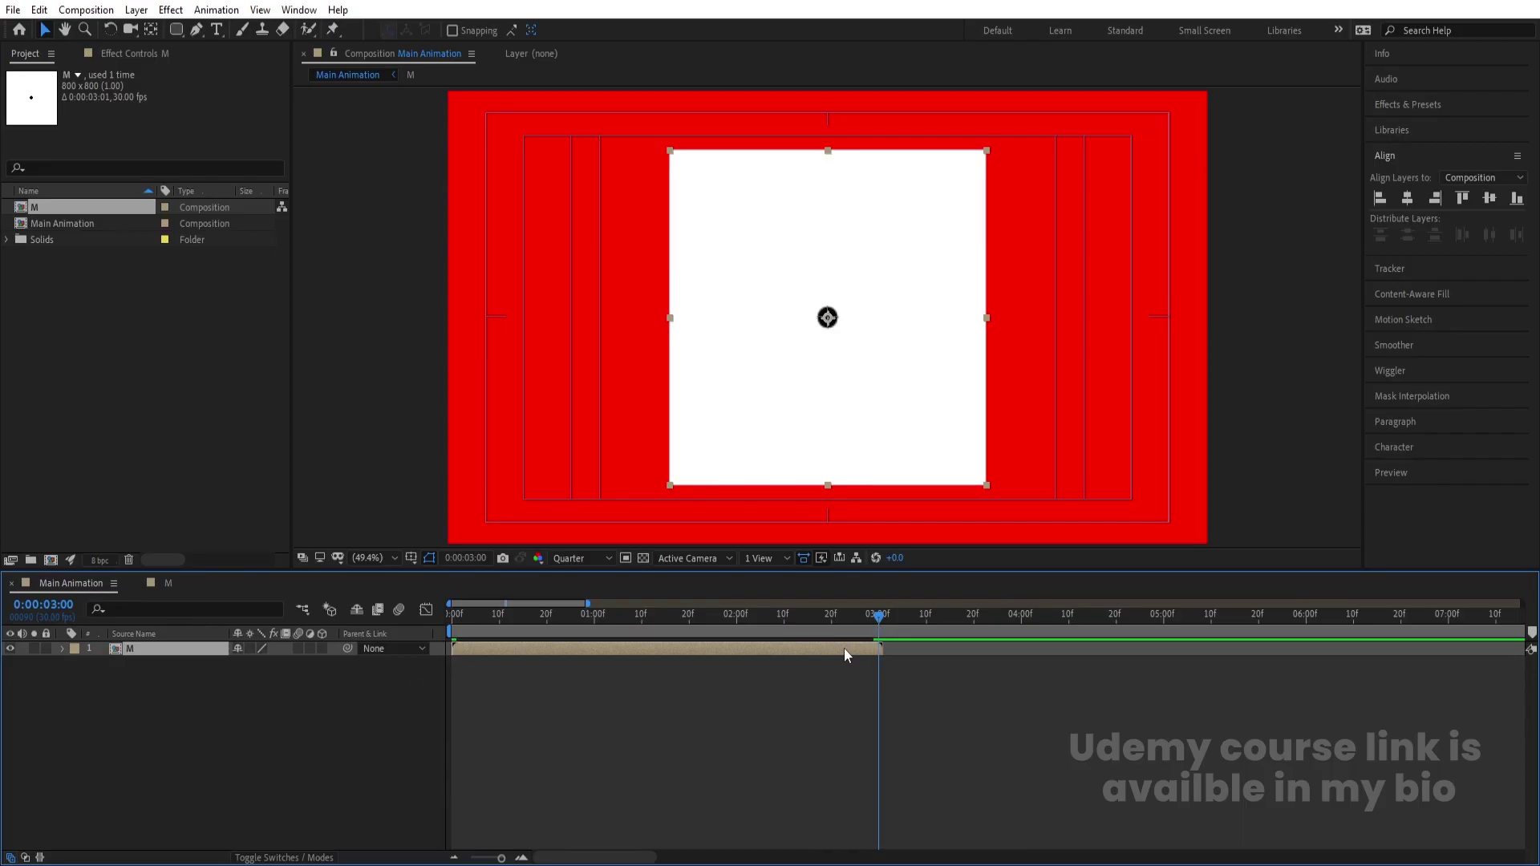
pyautogui.rightClick(874, 653)
pyautogui.moveTo(930, 281)
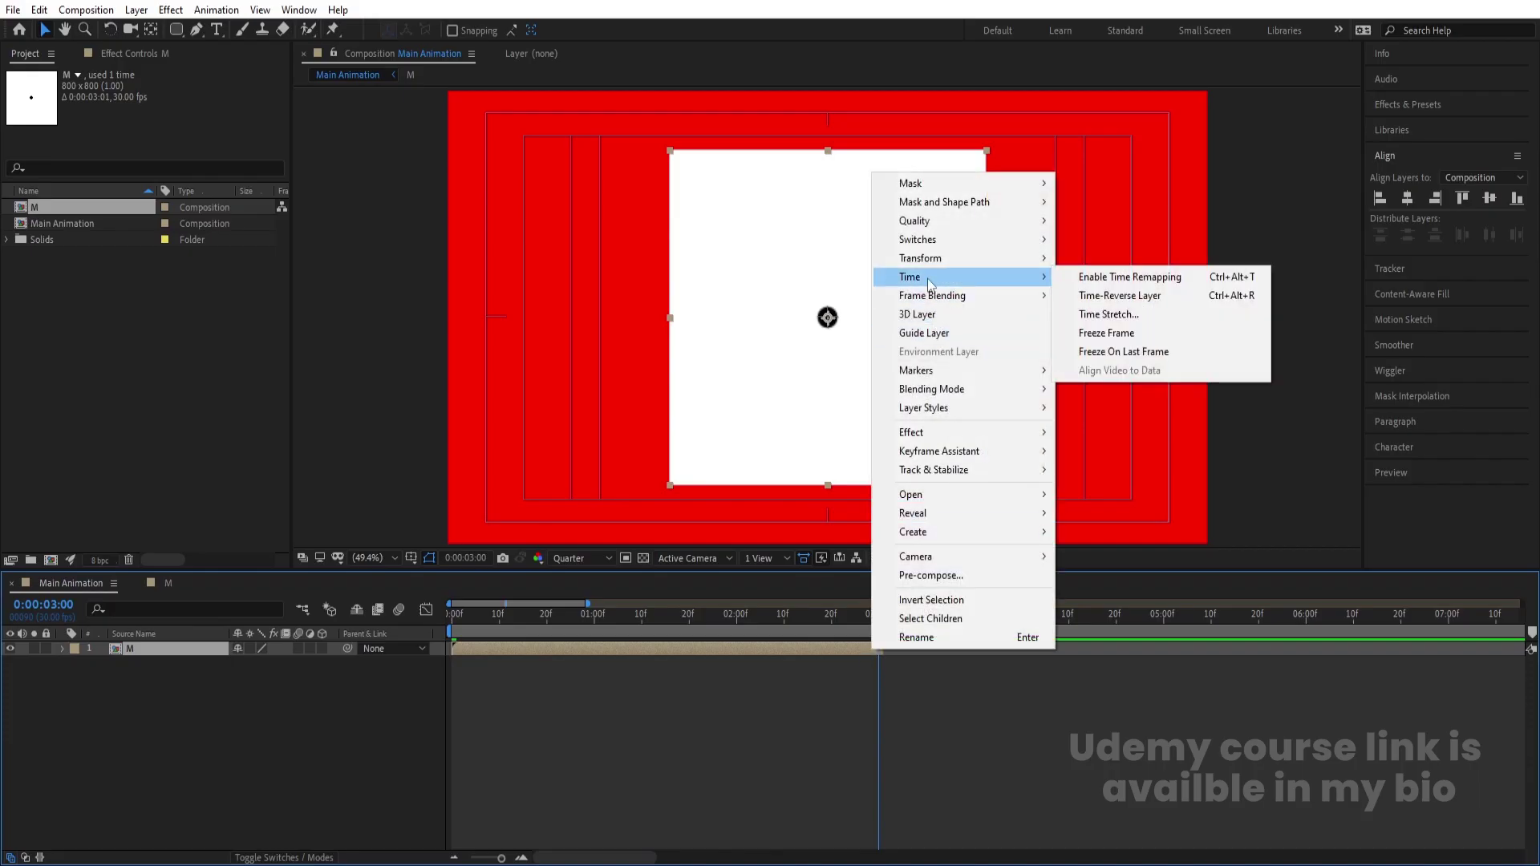
pyautogui.click(1156, 277)
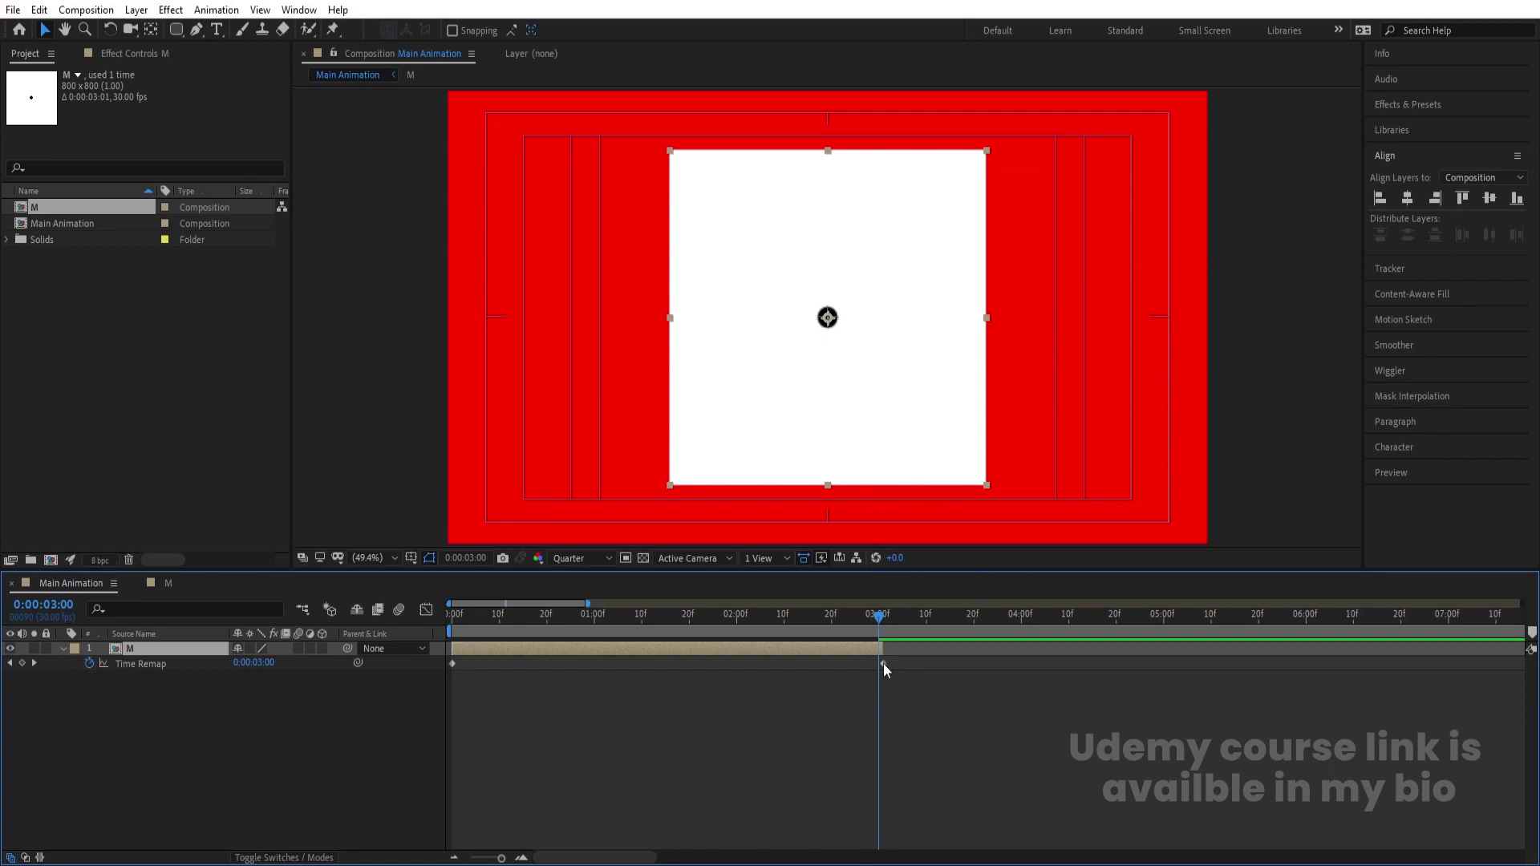
pyautogui.click(34, 665)
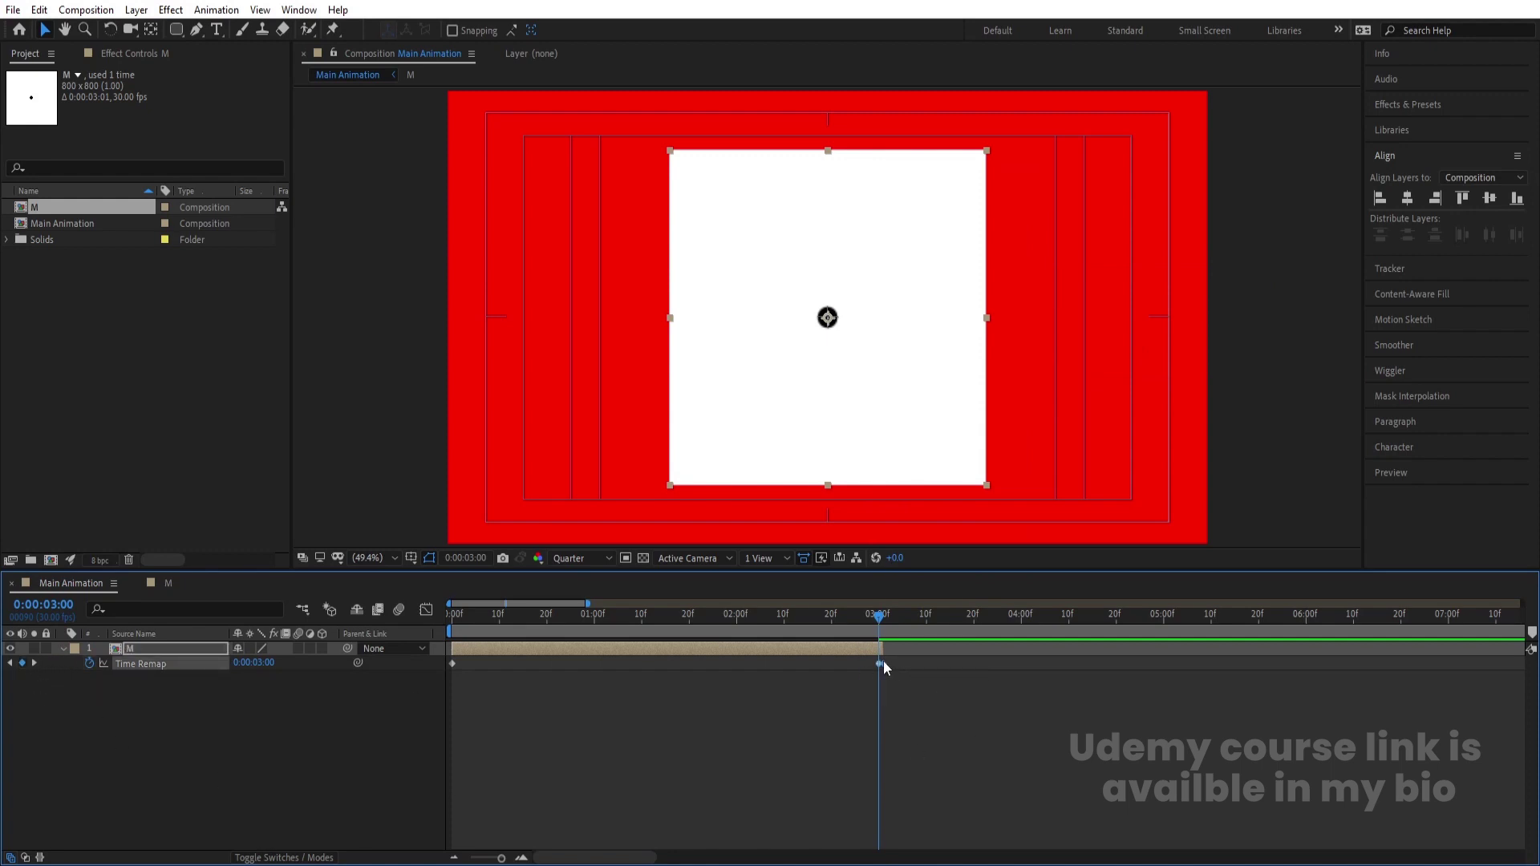
pyautogui.click(262, 724)
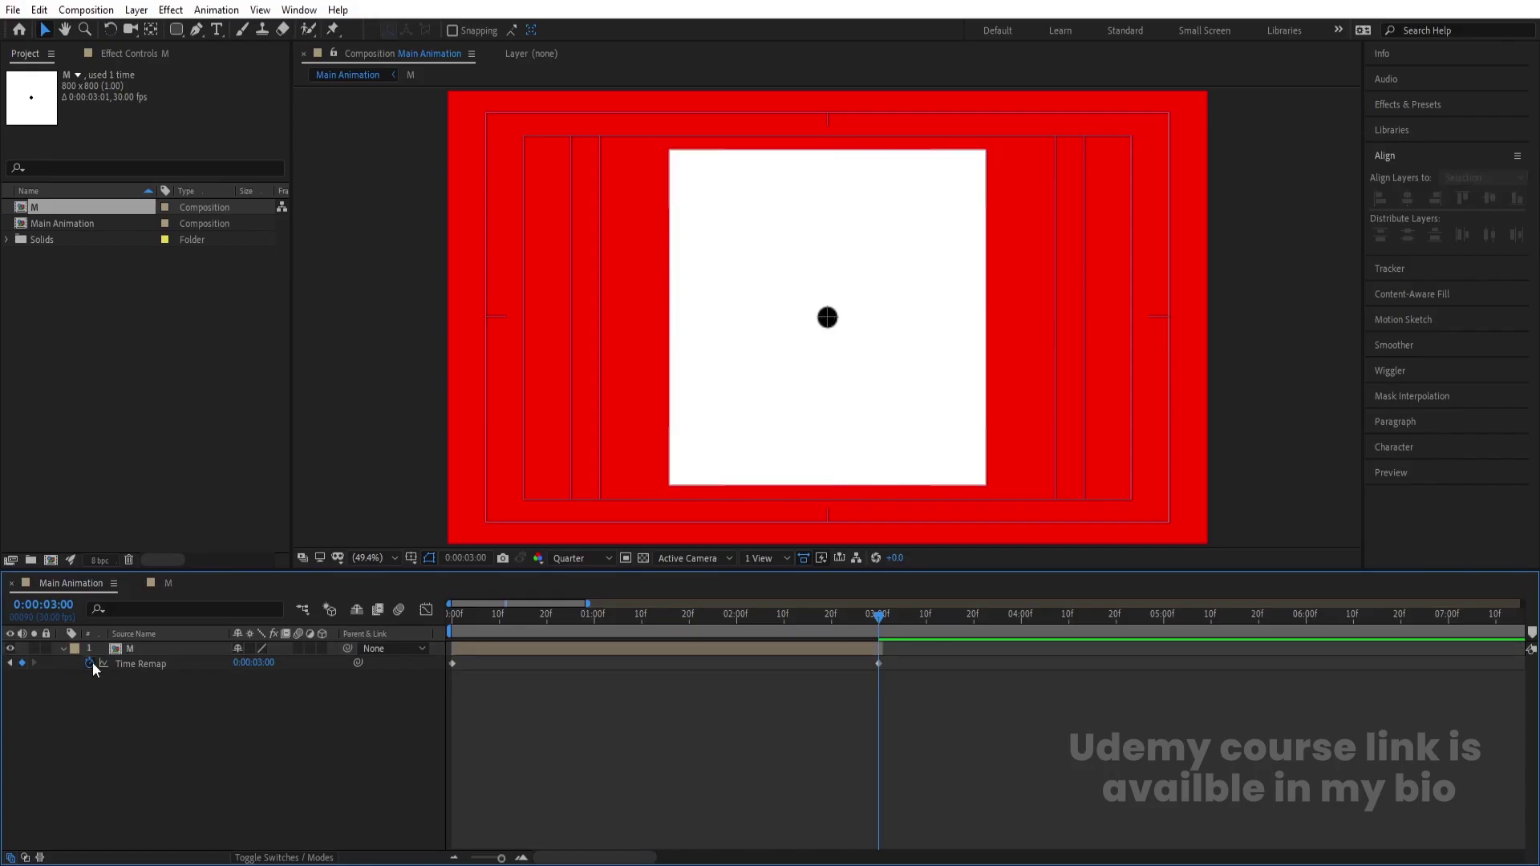
# Add the expression loopOut() to the M layer's Time Remap property
pyautogui.keyDown('alt'); pyautogui.click(93, 663); pyautogui.keyUp('alt')
pyautogui.write('loop')
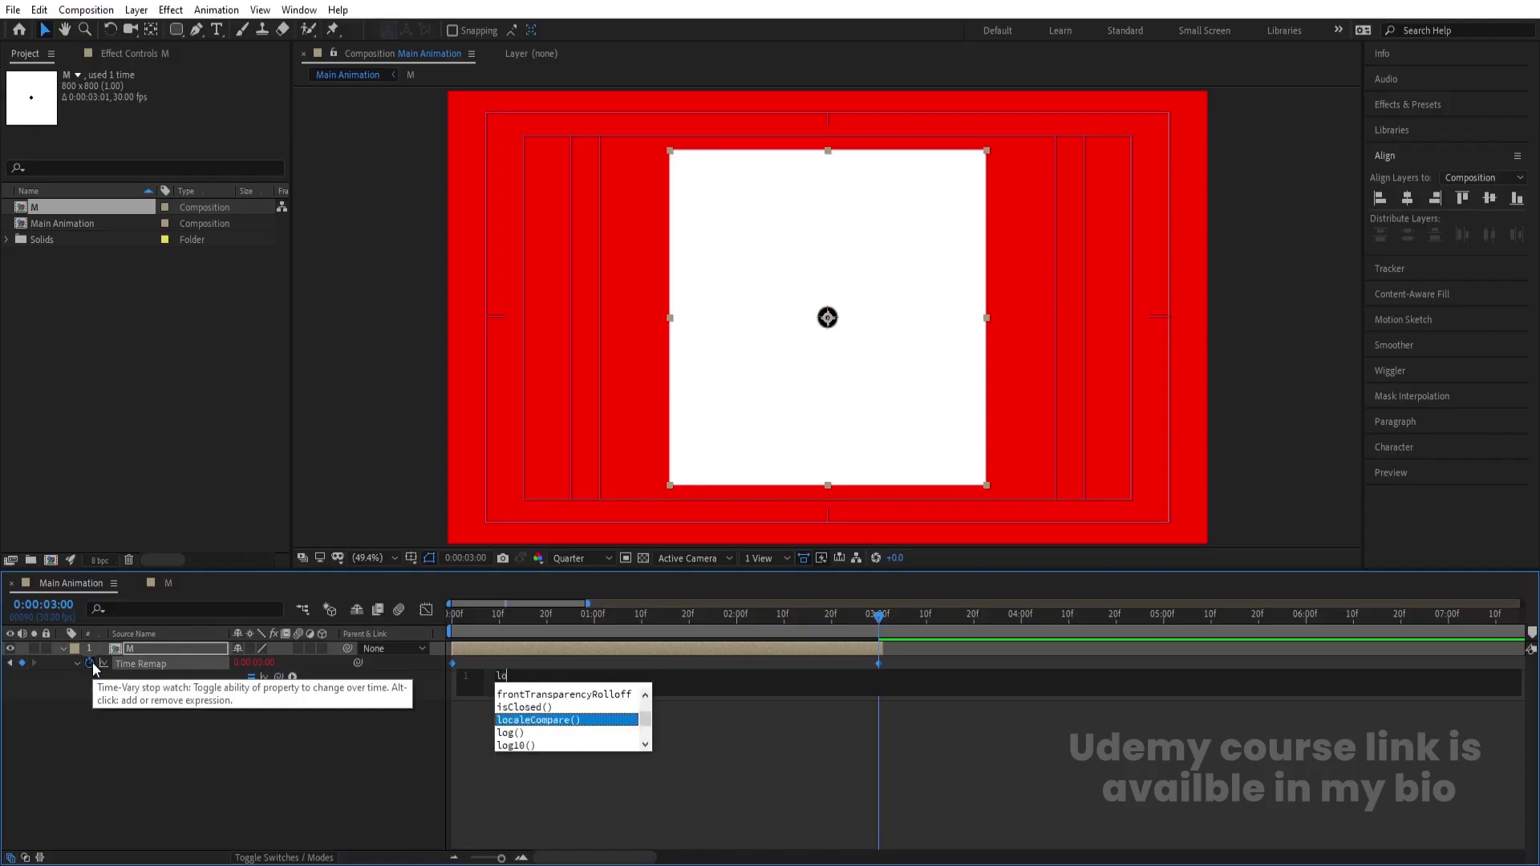
pyautogui.press('Down')
pyautogui.press('Down')
pyautogui.press('Return')
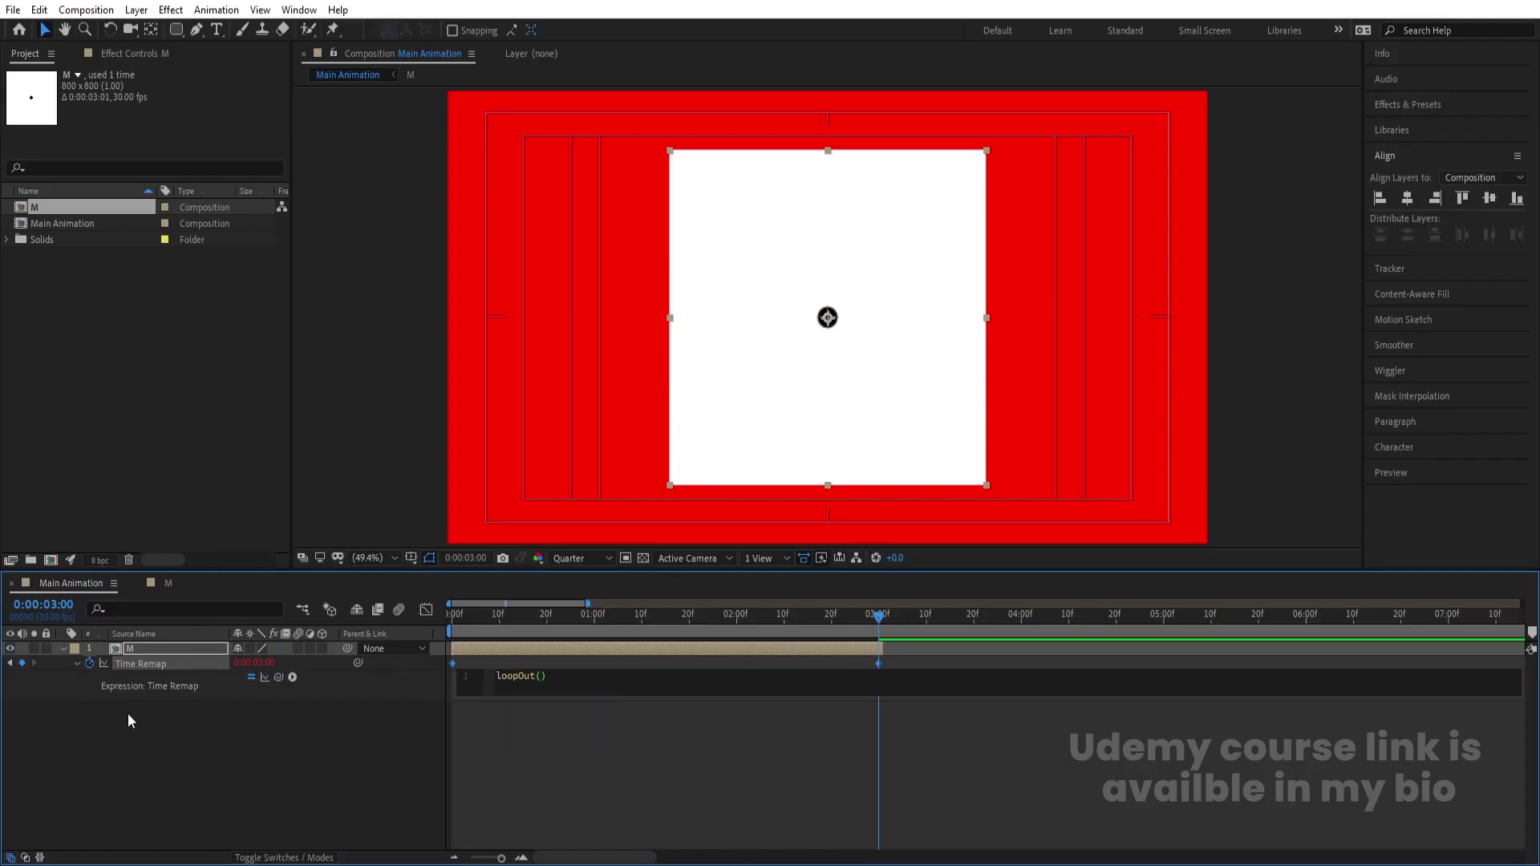
pyautogui.click(141, 729)
# Extend the M layer to the end of the Main Animation composition and preview the loop from the start
pyautogui.press('-')
pyautogui.press('-')
pyautogui.press('-')
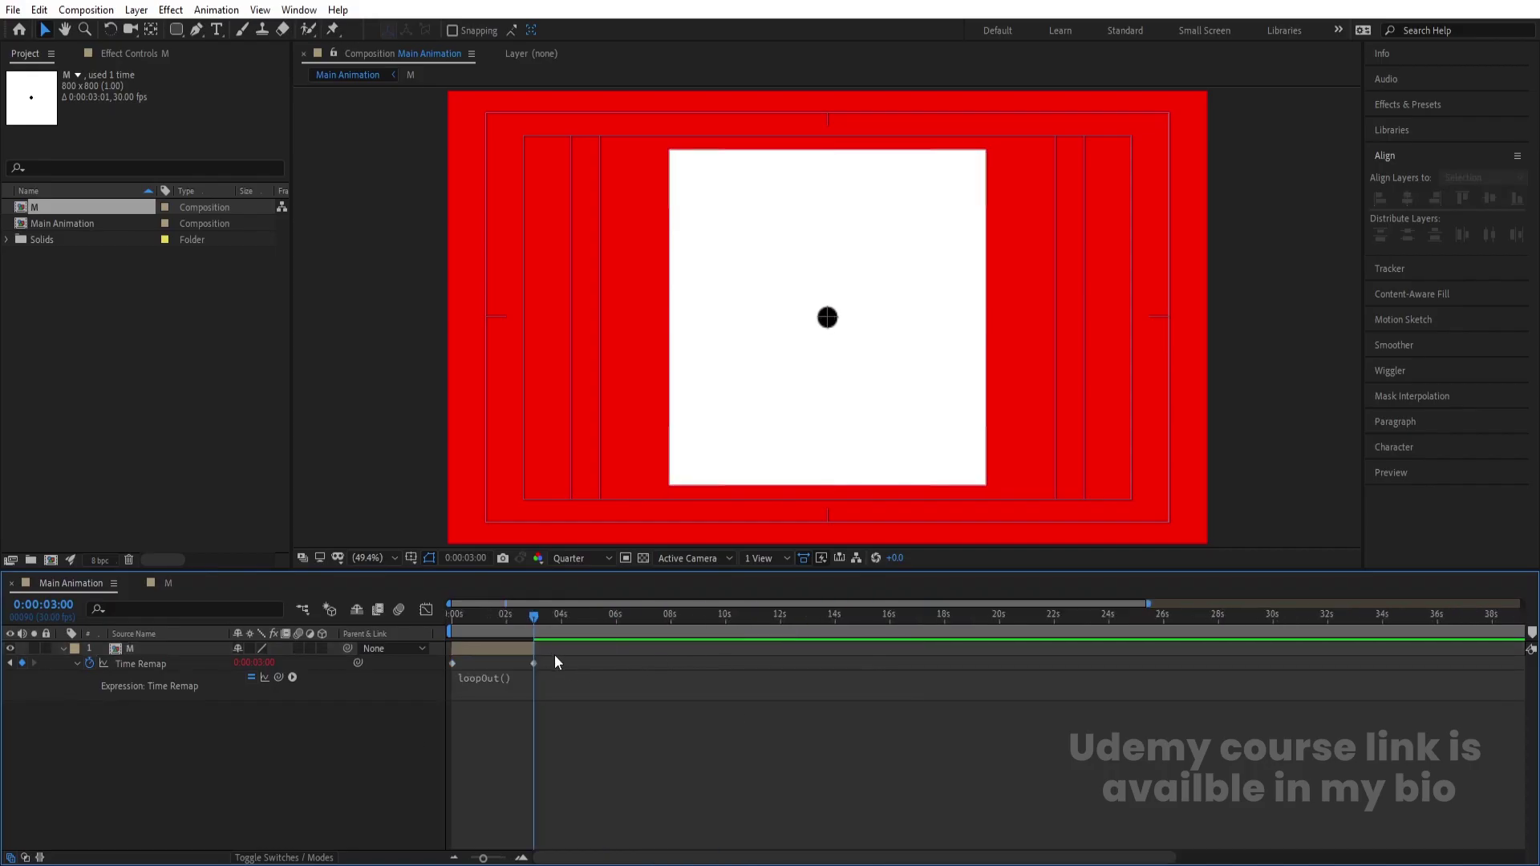
pyautogui.moveTo(537, 648); pyautogui.dragTo(1522, 648)
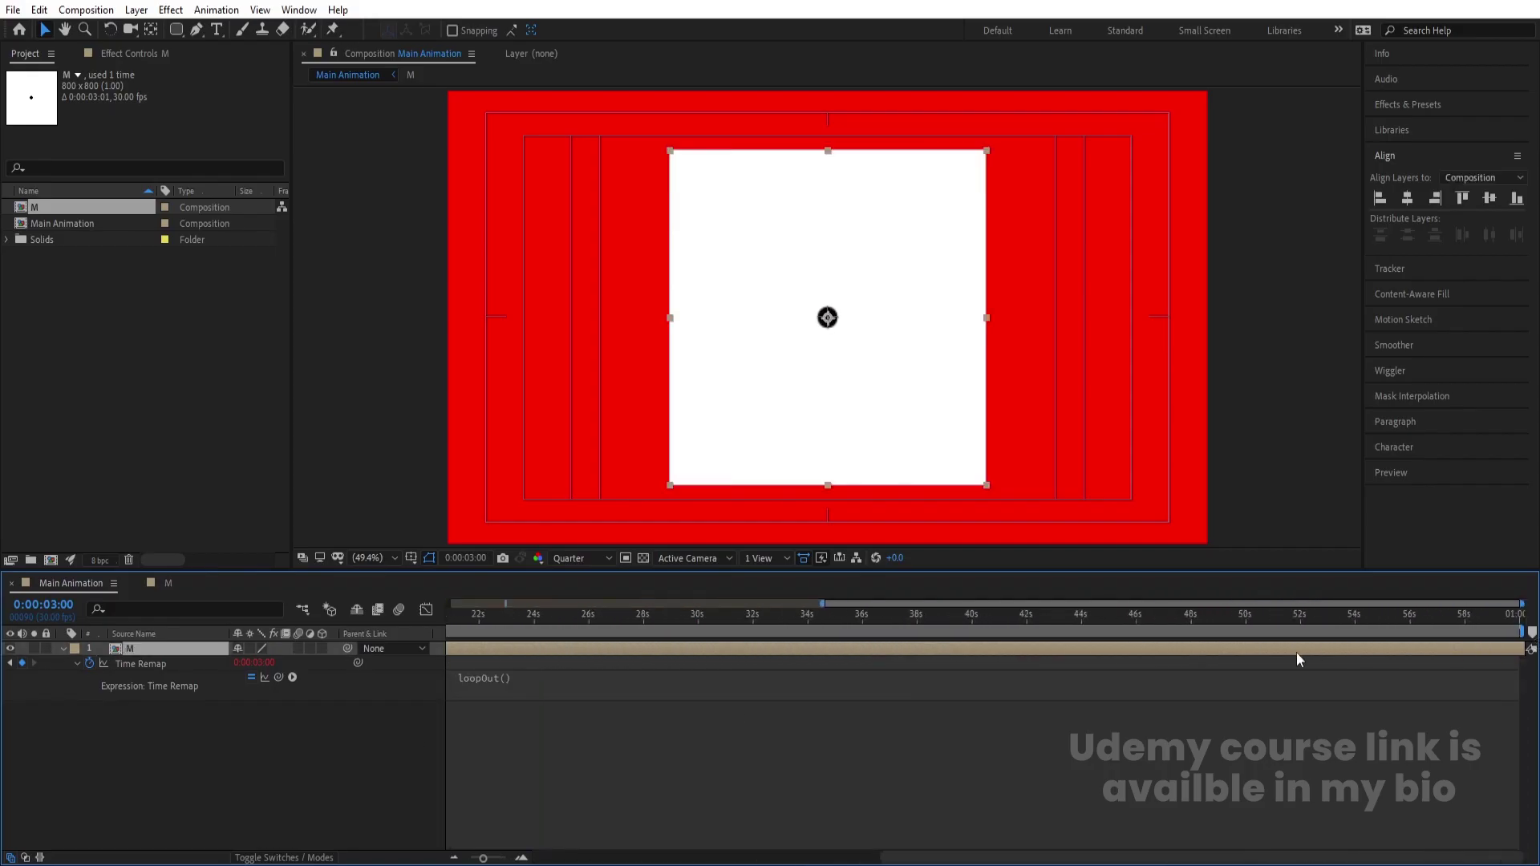
pyautogui.press('Home')
pyautogui.press('space')
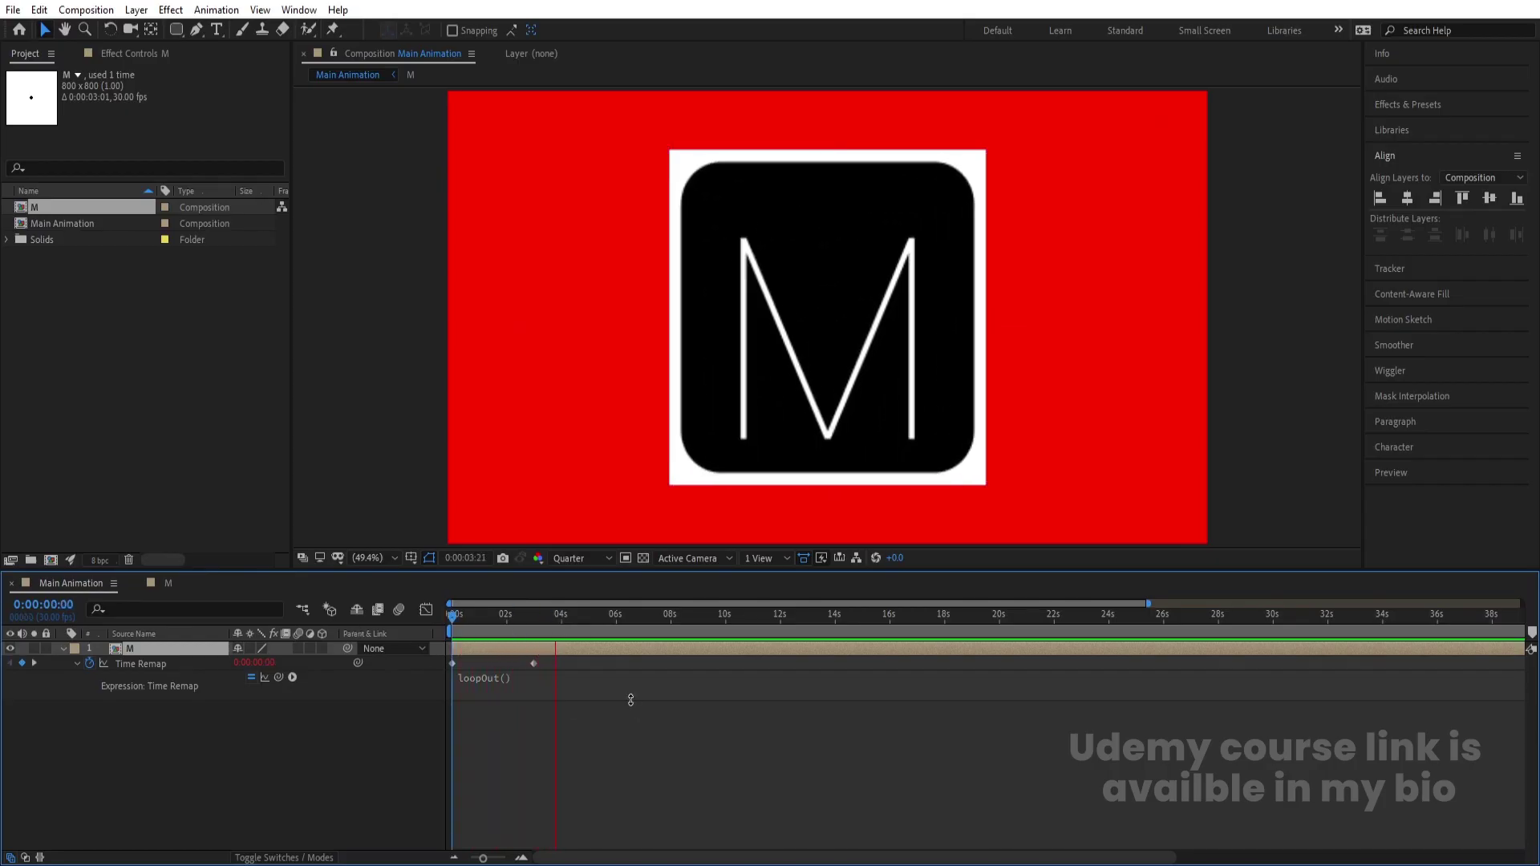
pyautogui.press('space')
# Set the M layer's scale to 50% and move it toward the left side of the frame
pyautogui.press('s')
pyautogui.moveTo(259, 668); pyautogui.dragTo(231, 664)
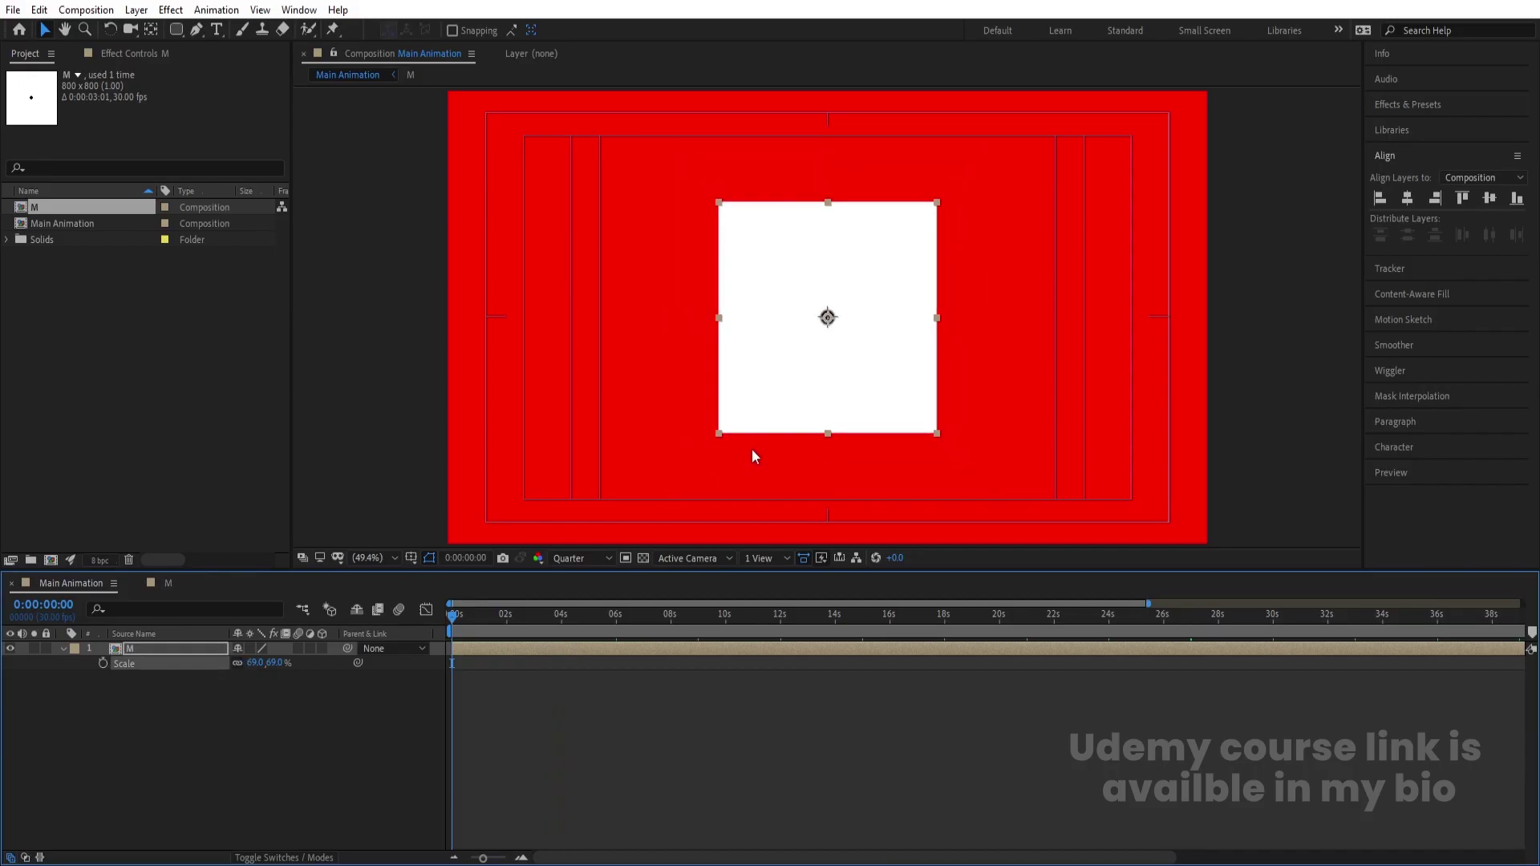
pyautogui.click(252, 662)
pyautogui.write('50')
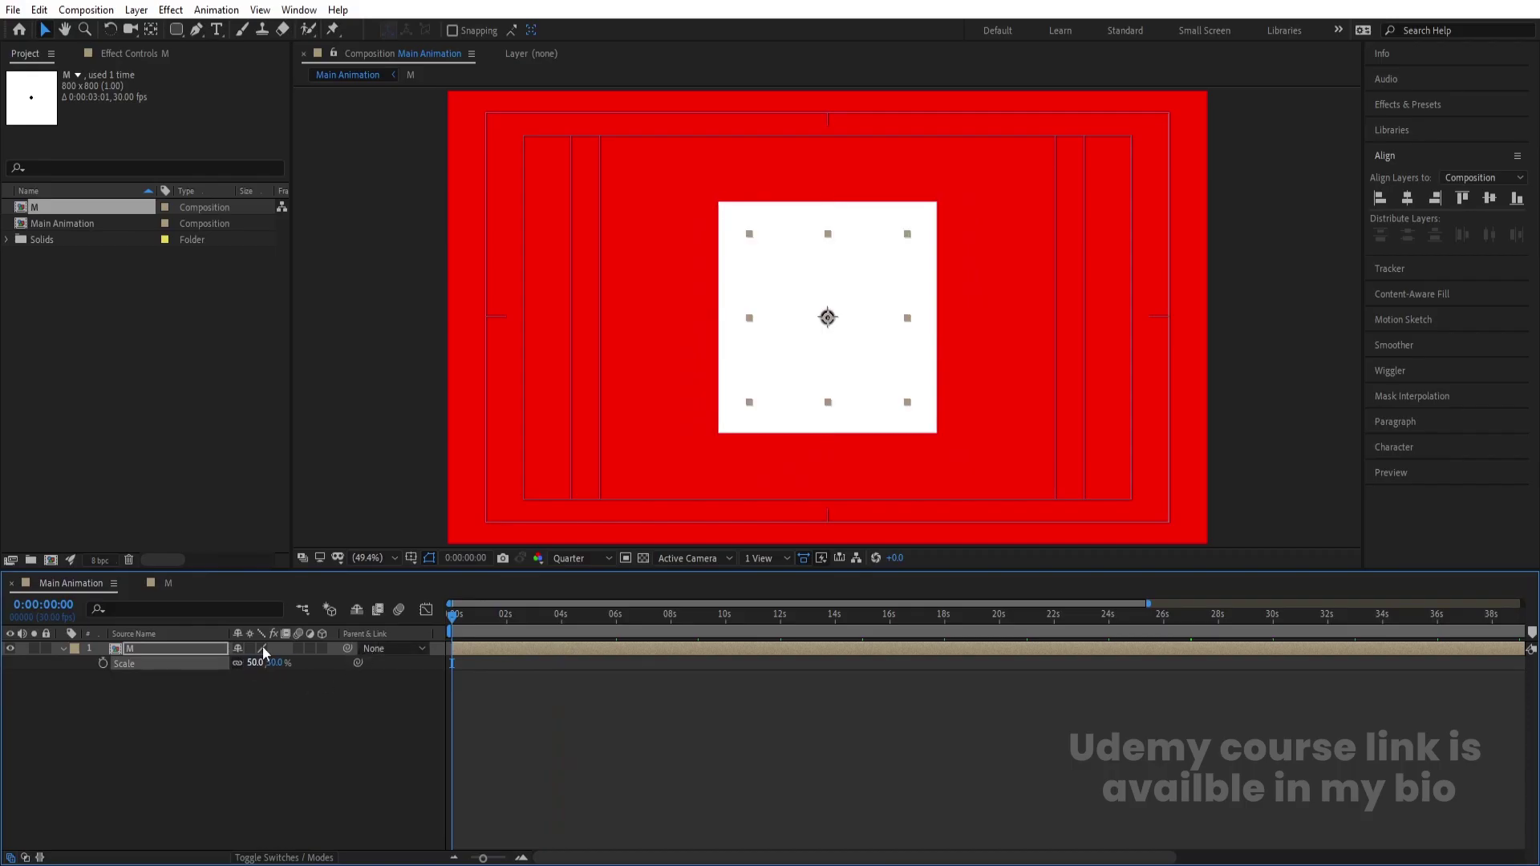
pyautogui.press('Return')
pyautogui.moveTo(794, 341); pyautogui.dragTo(539, 360)
pyautogui.press('Num_Lock')
# Set the M layer's scale to 40% and shift it closer to the left frame edge at 0:00:01:07
pyautogui.click(253, 662)
pyautogui.write('40')
pyautogui.press('Return')
pyautogui.press('space')
pyautogui.press('space')
pyautogui.moveTo(508, 338); pyautogui.dragTo(492, 338)
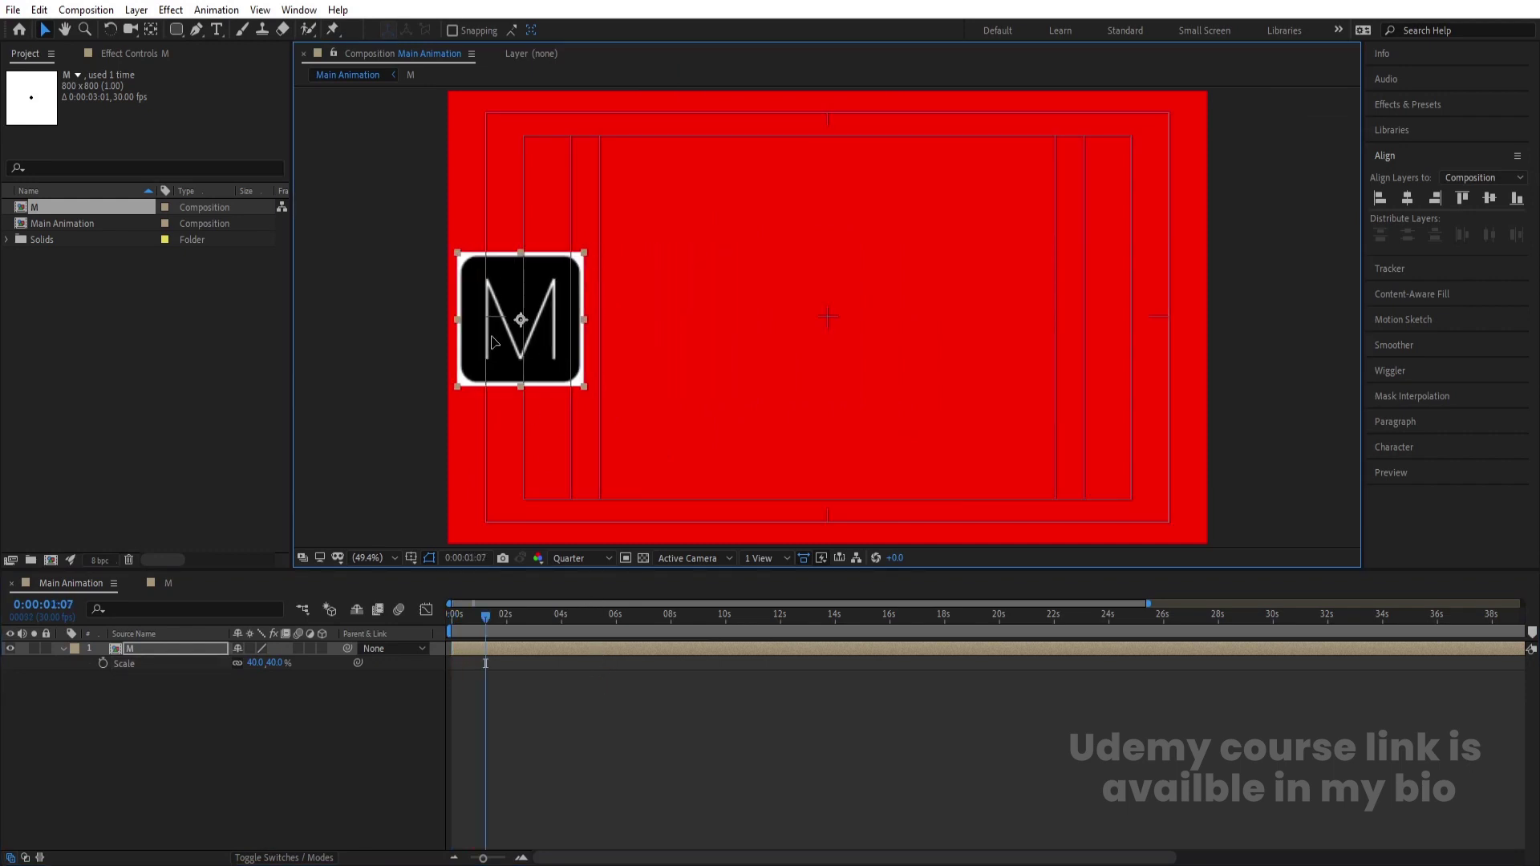
# Turn on snapping and duplicate the M layer five times, placing the copies edge to edge in a horizontal row
pyautogui.click(452, 31)
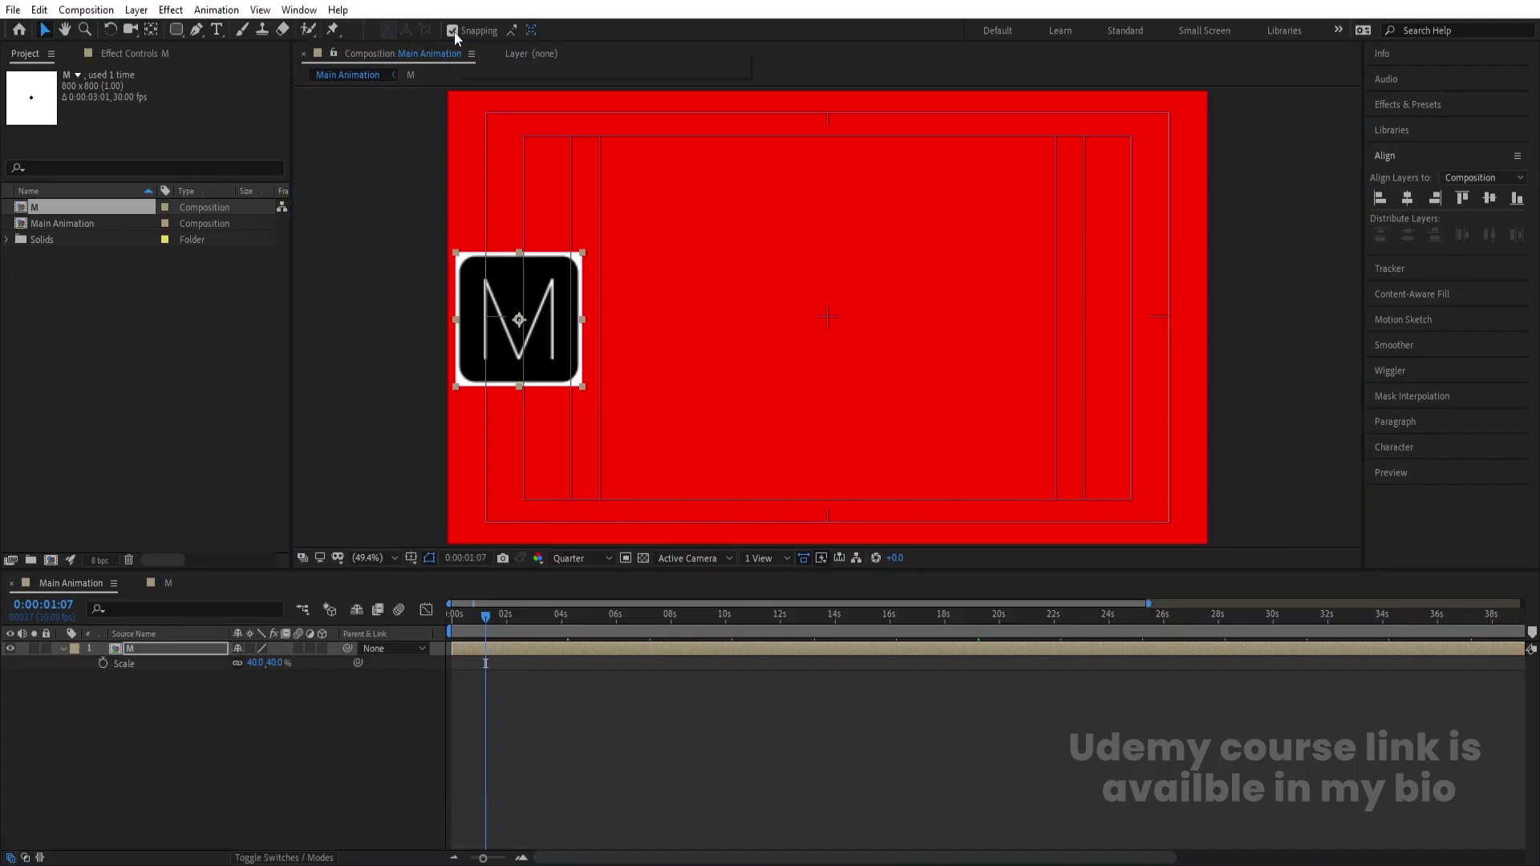
pyautogui.click(45, 711)
pyautogui.click(133, 649)
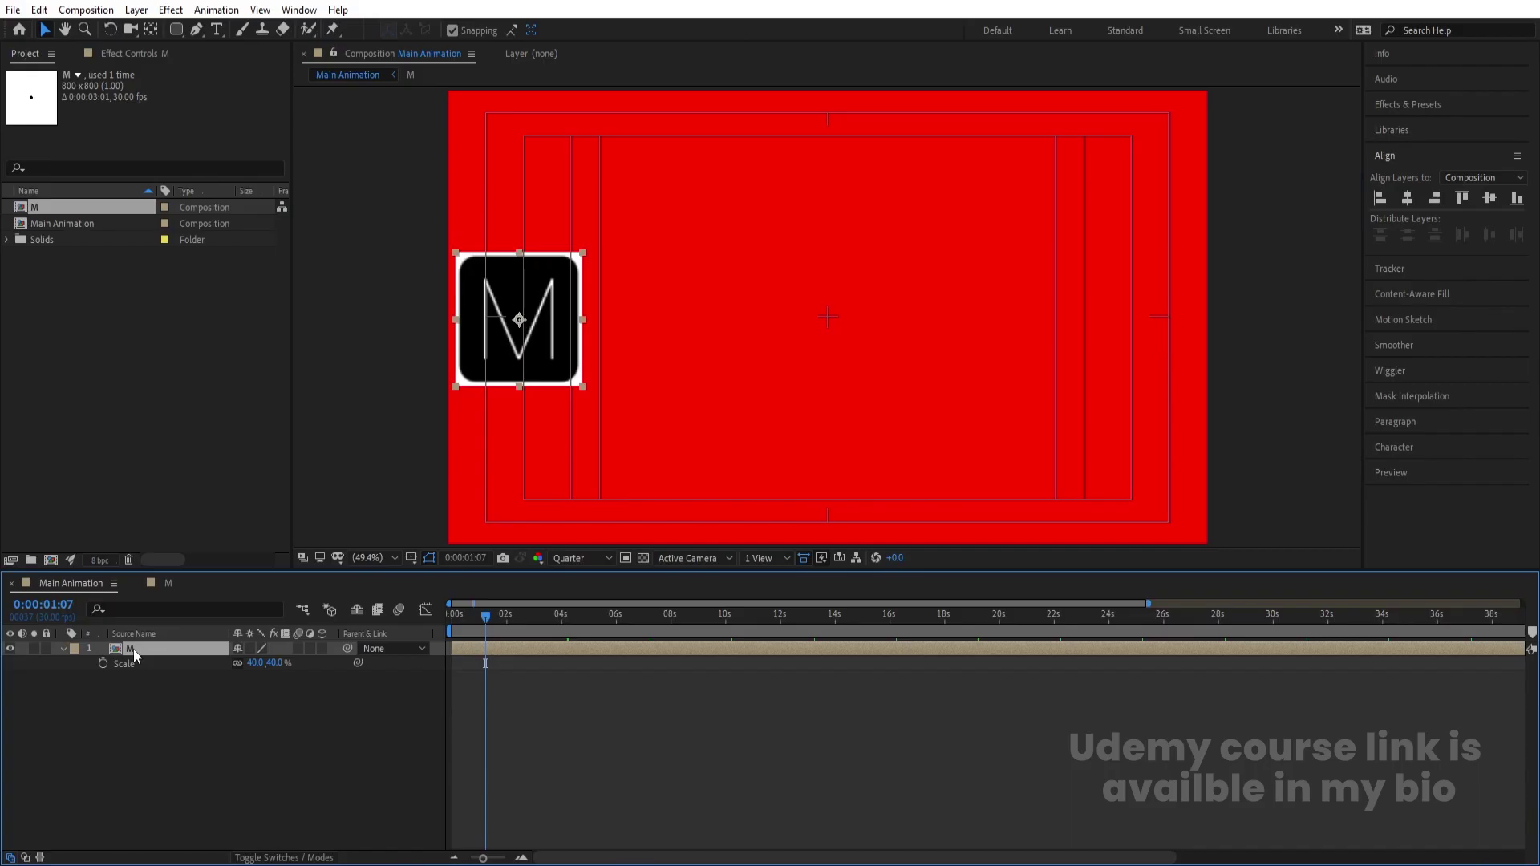
pyautogui.hotkey('ctrl', 'd')
pyautogui.moveTo(495, 345); pyautogui.dragTo(1112, 325)
pyautogui.hotkey('ctrl', 'd')
pyautogui.hotkey('ctrl', 'd')
pyautogui.hotkey('ctrl', 'd')
pyautogui.hotkey('ctrl', 'd')
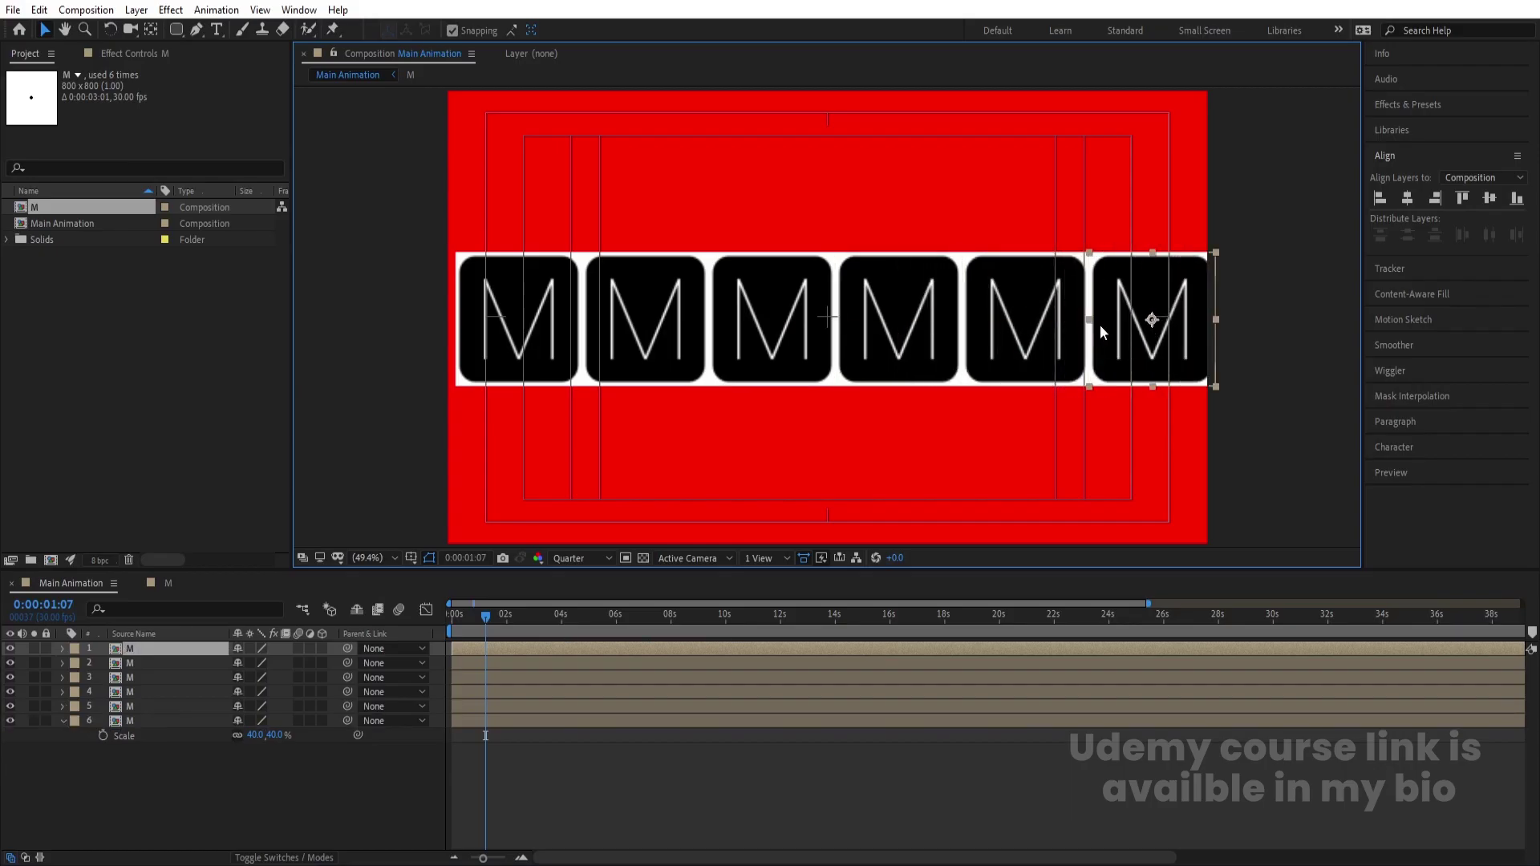
pyautogui.click(556, 319)
pyautogui.click(639, 321)
pyautogui.click(812, 327)
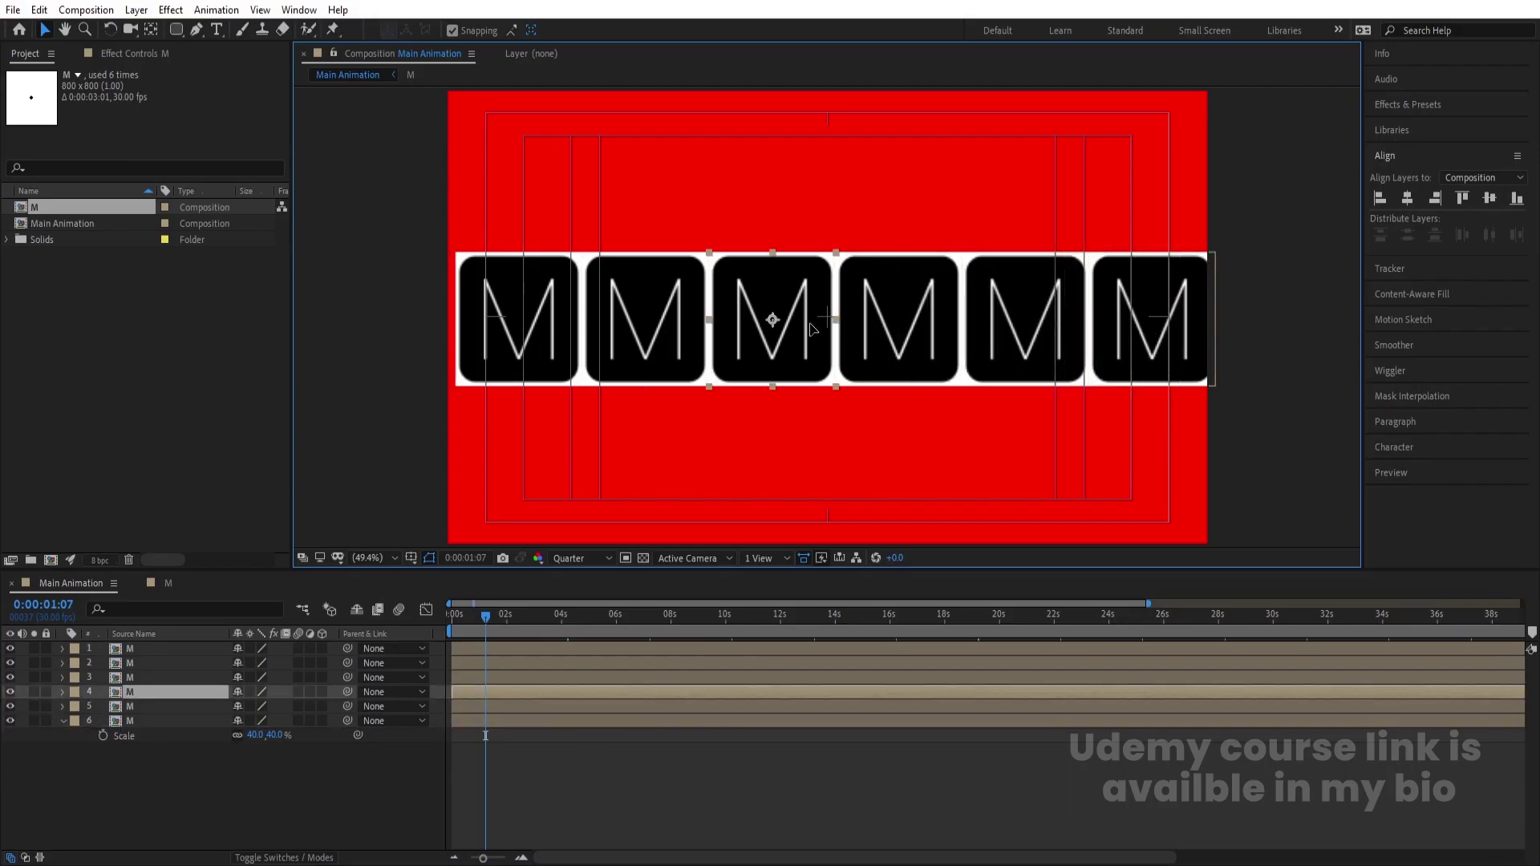
pyautogui.click(891, 351)
pyautogui.click(1020, 362)
pyautogui.click(1131, 353)
# Shift all six M layers together slightly left so the row spans the frame from edge to edge
pyautogui.click(1207, 410)
pyautogui.hotkey('ctrl', 'a')
pyautogui.moveTo(1171, 366); pyautogui.dragTo(1165, 366)
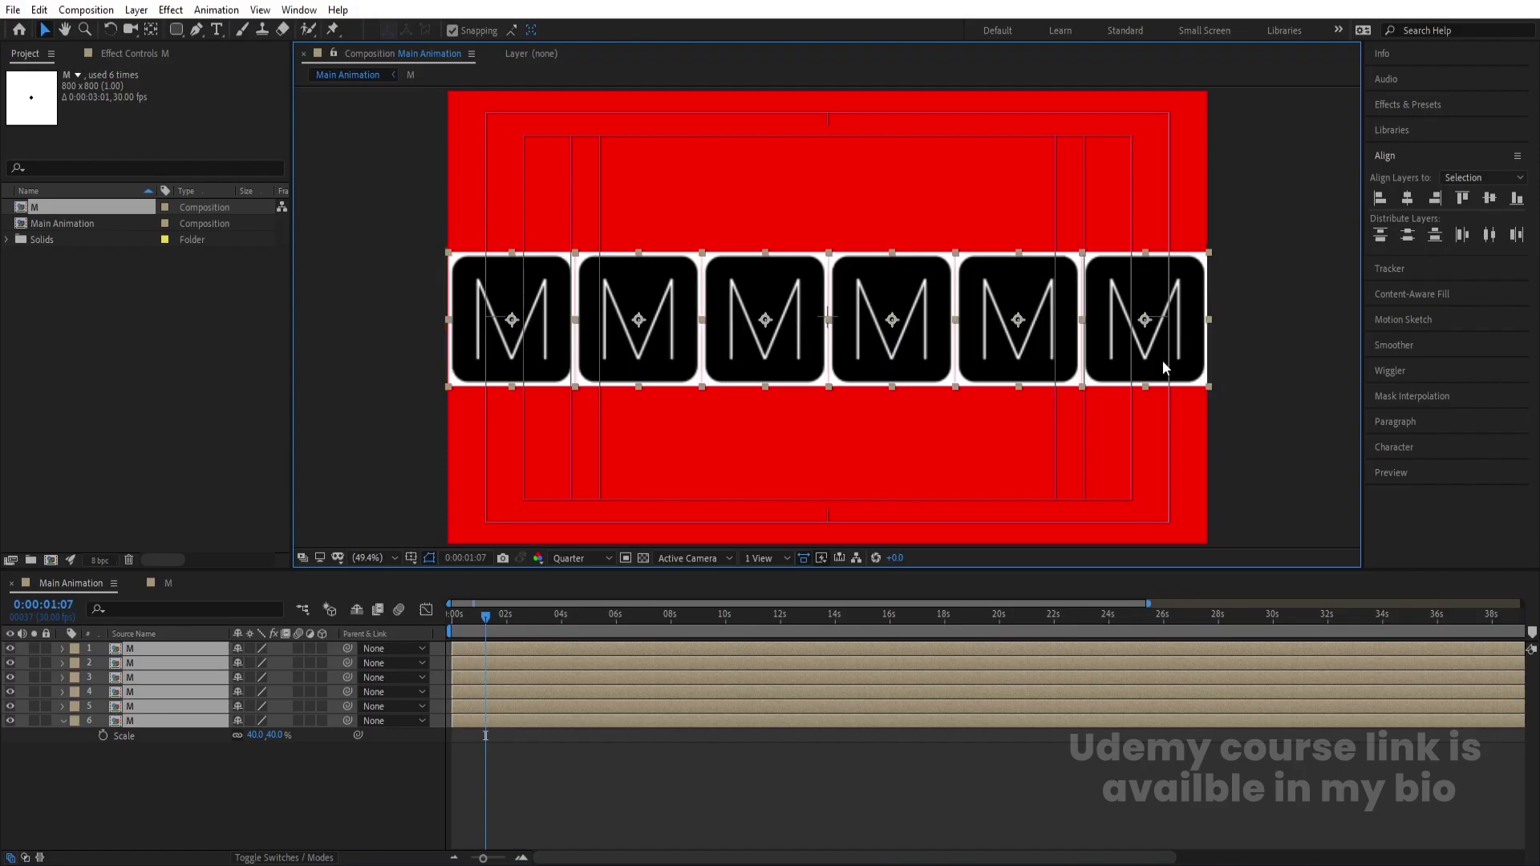
pyautogui.press('Left')
pyautogui.press('Left')
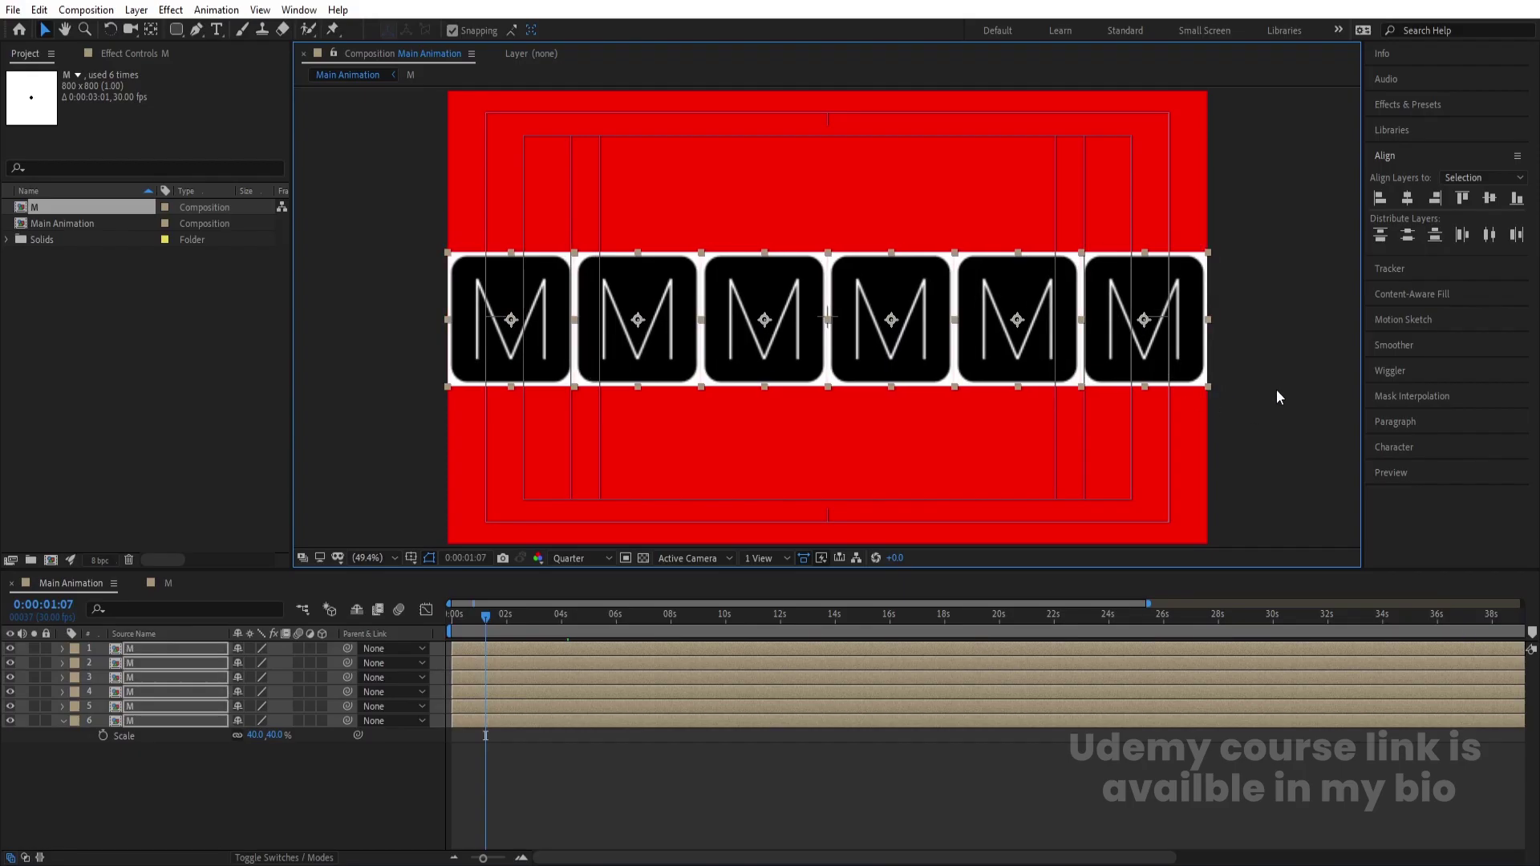
# Duplicate the M composition, rename the copy O, and open it
pyautogui.click(1277, 390)
pyautogui.click(56, 209)
pyautogui.hotkey('ctrl', 'd')
pyautogui.press('Return')
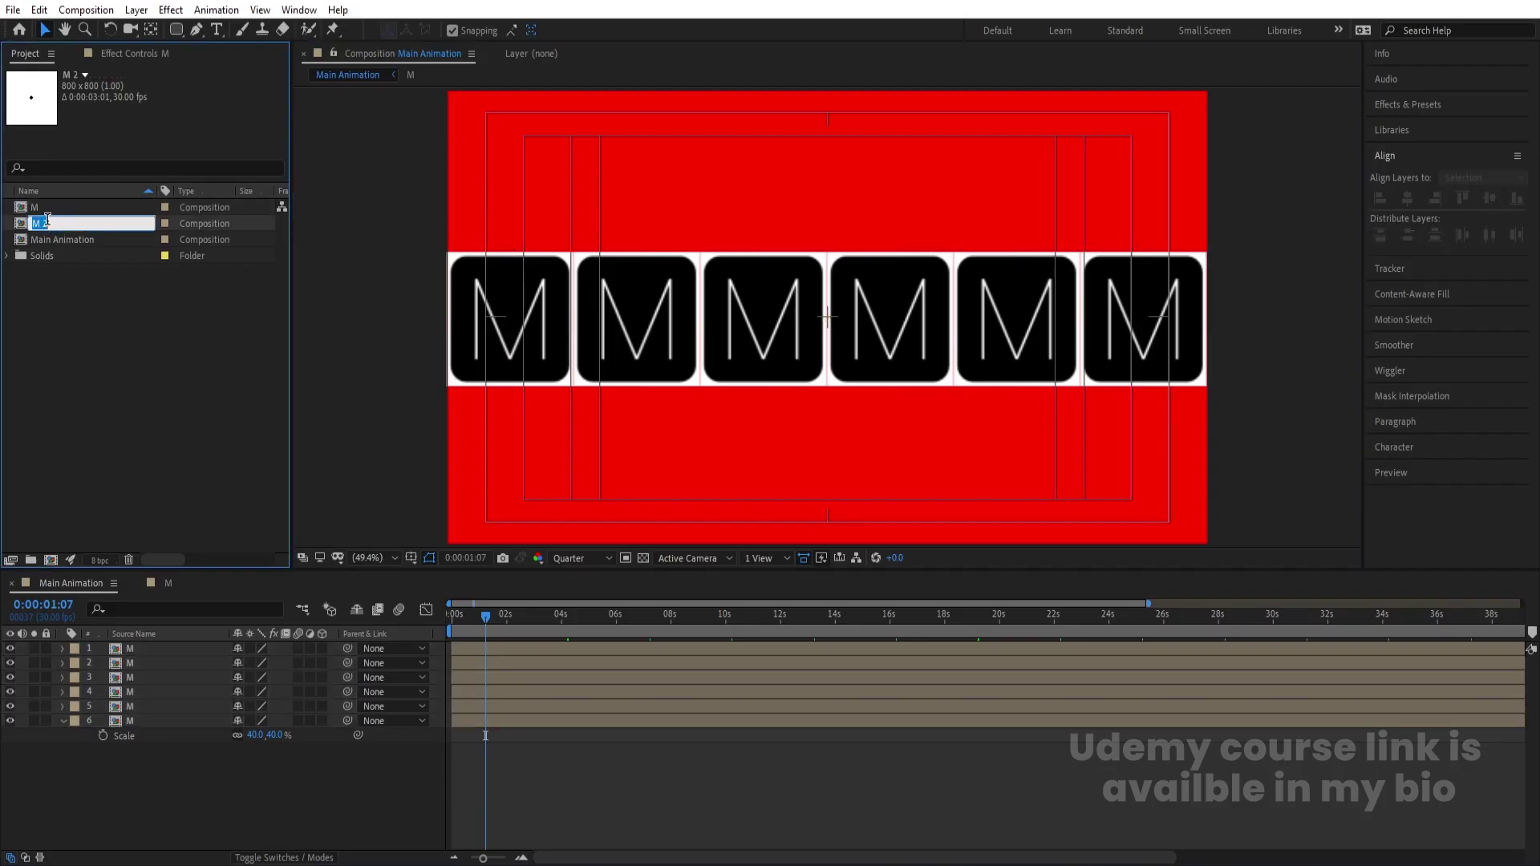
pyautogui.write('O')
pyautogui.press('Return')
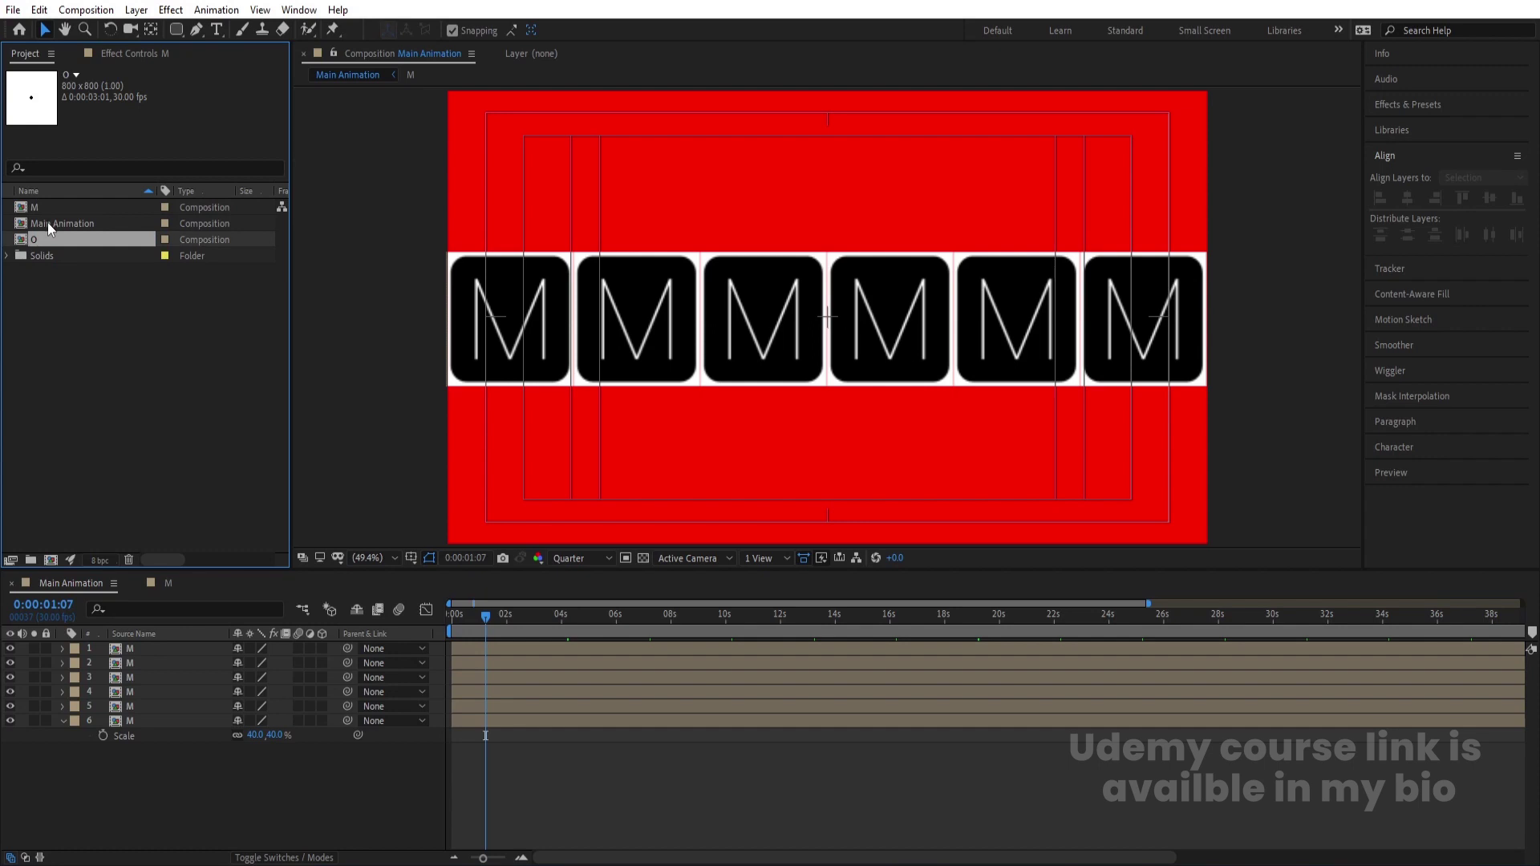
pyautogui.doubleClick(48, 239)
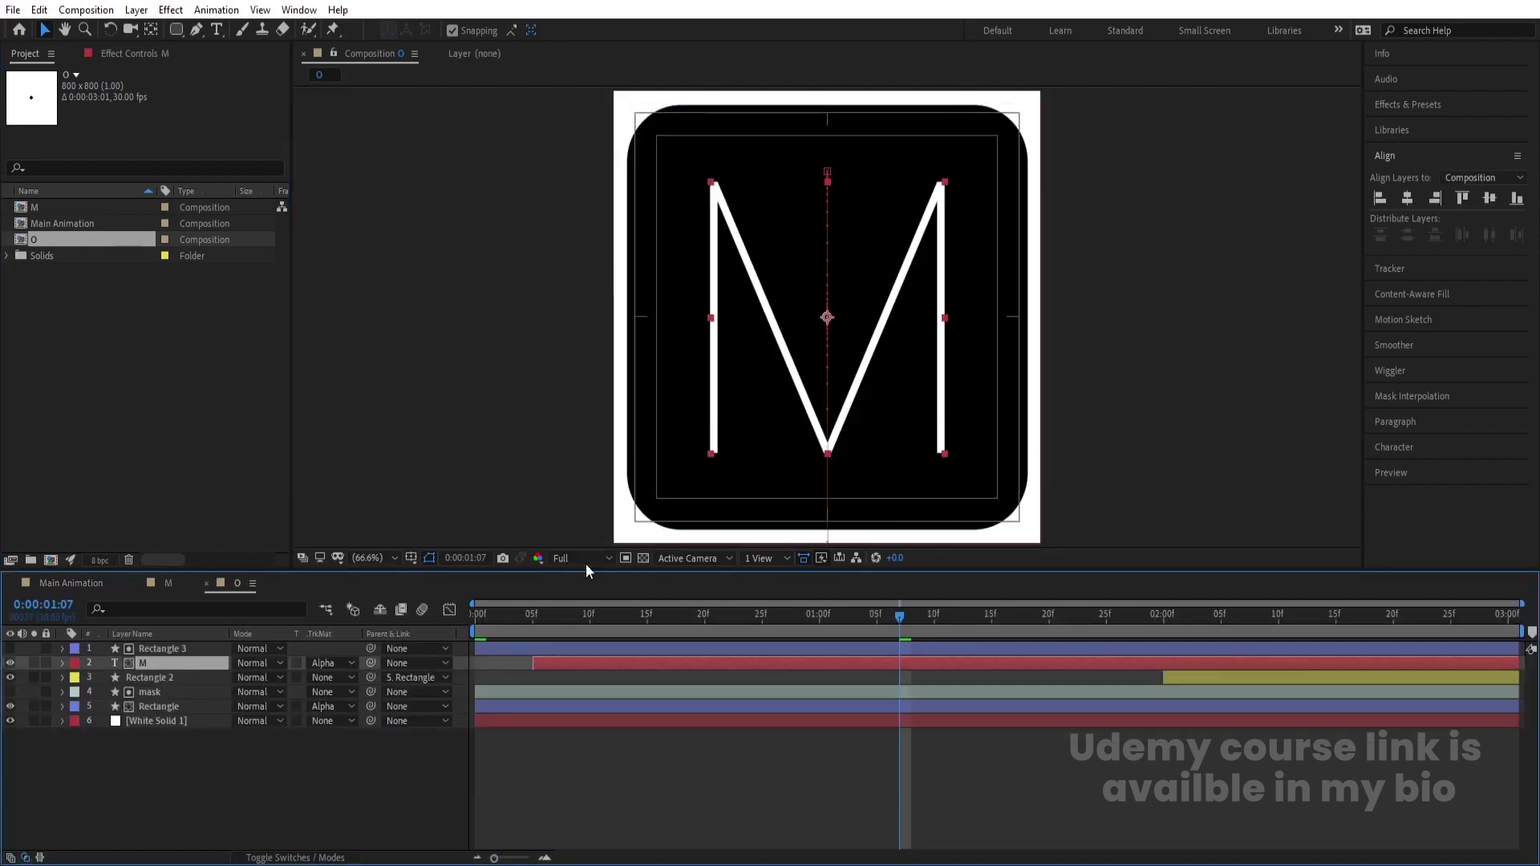
# Change the letter in the O composition from M to O
pyautogui.doubleClick(816, 396)
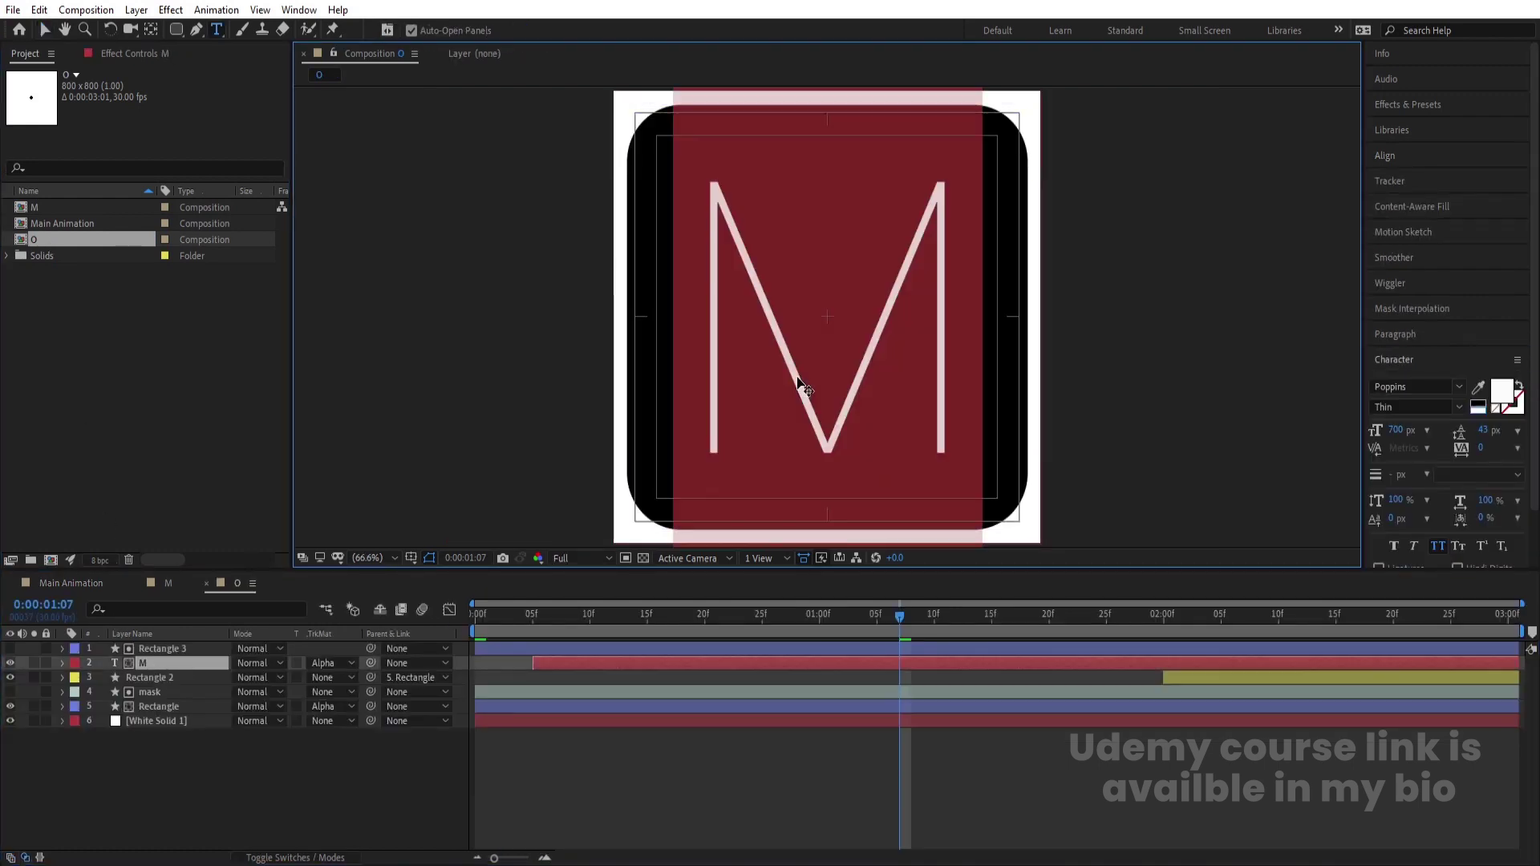
pyautogui.write('O')
pyautogui.click(168, 833)
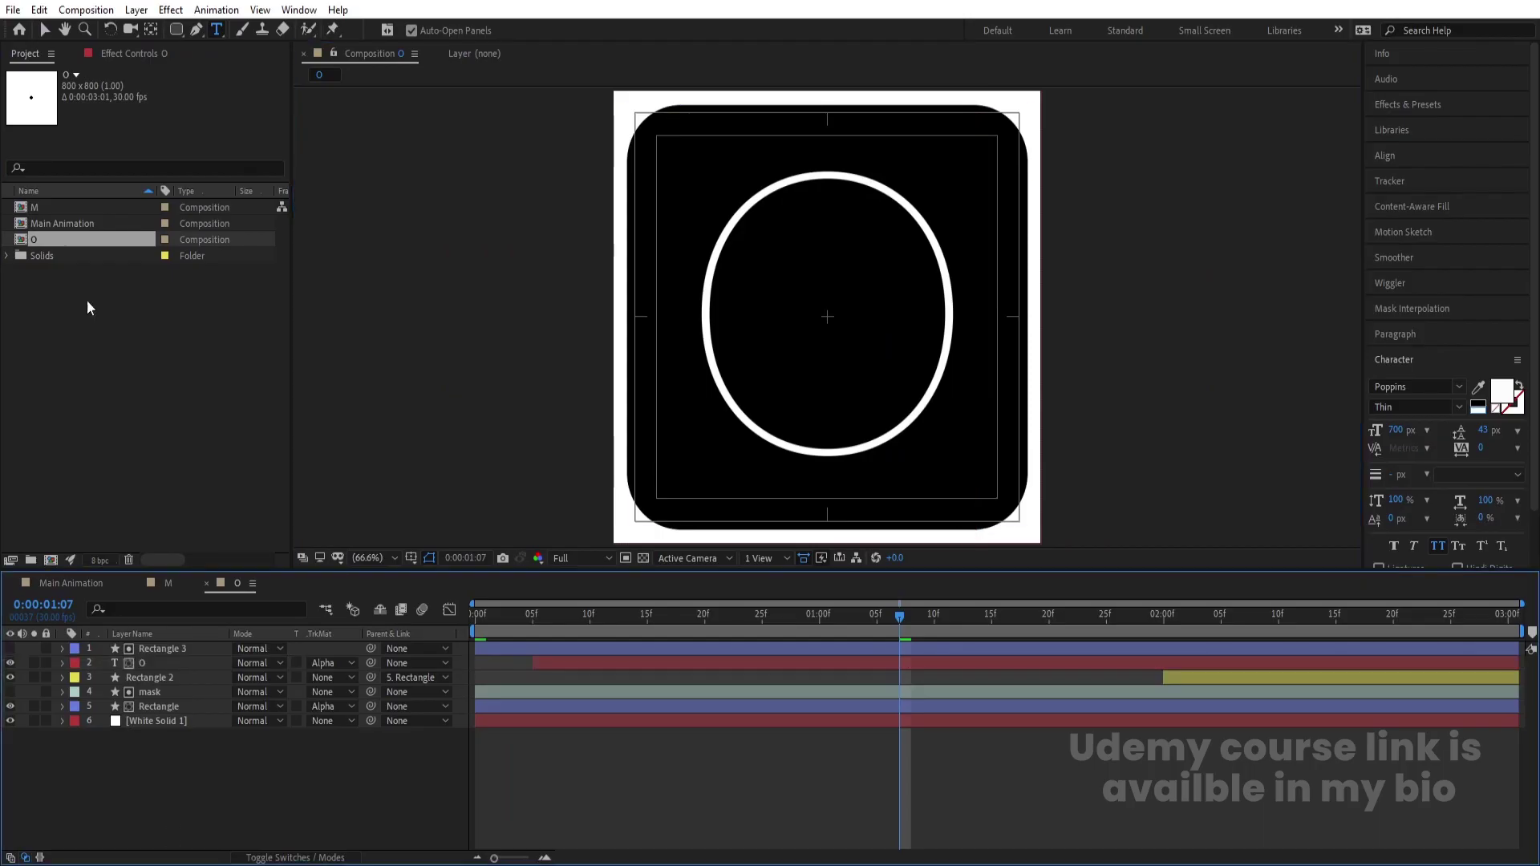
# Duplicate the O composition, rename the copy T, and change its text to the letter T
pyautogui.click(50, 239)
pyautogui.hotkey('ctrl', 'd')
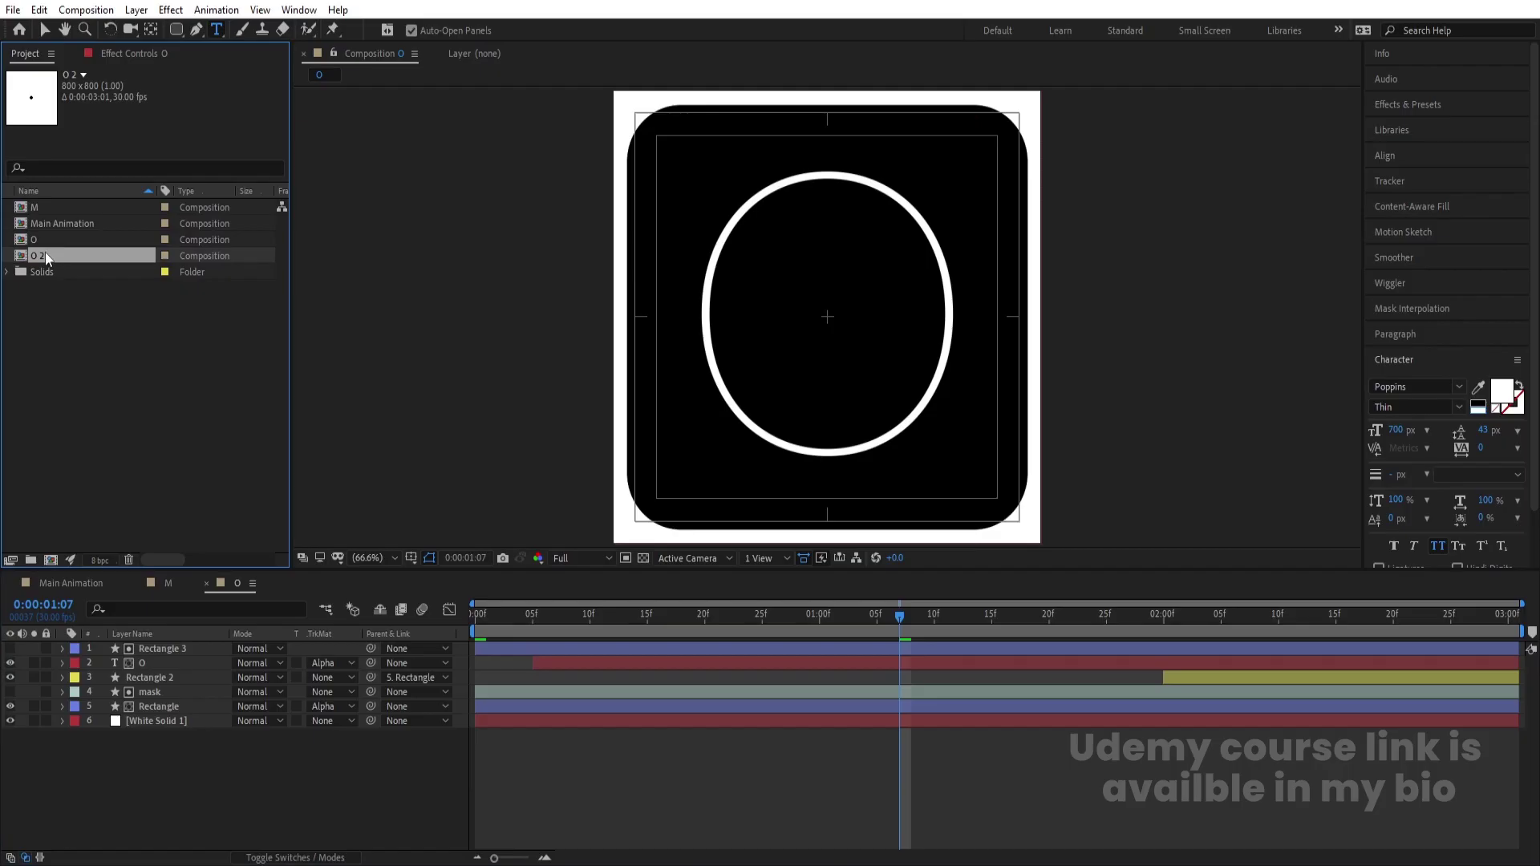
pyautogui.press('Return')
pyautogui.write('T')
pyautogui.press('Return')
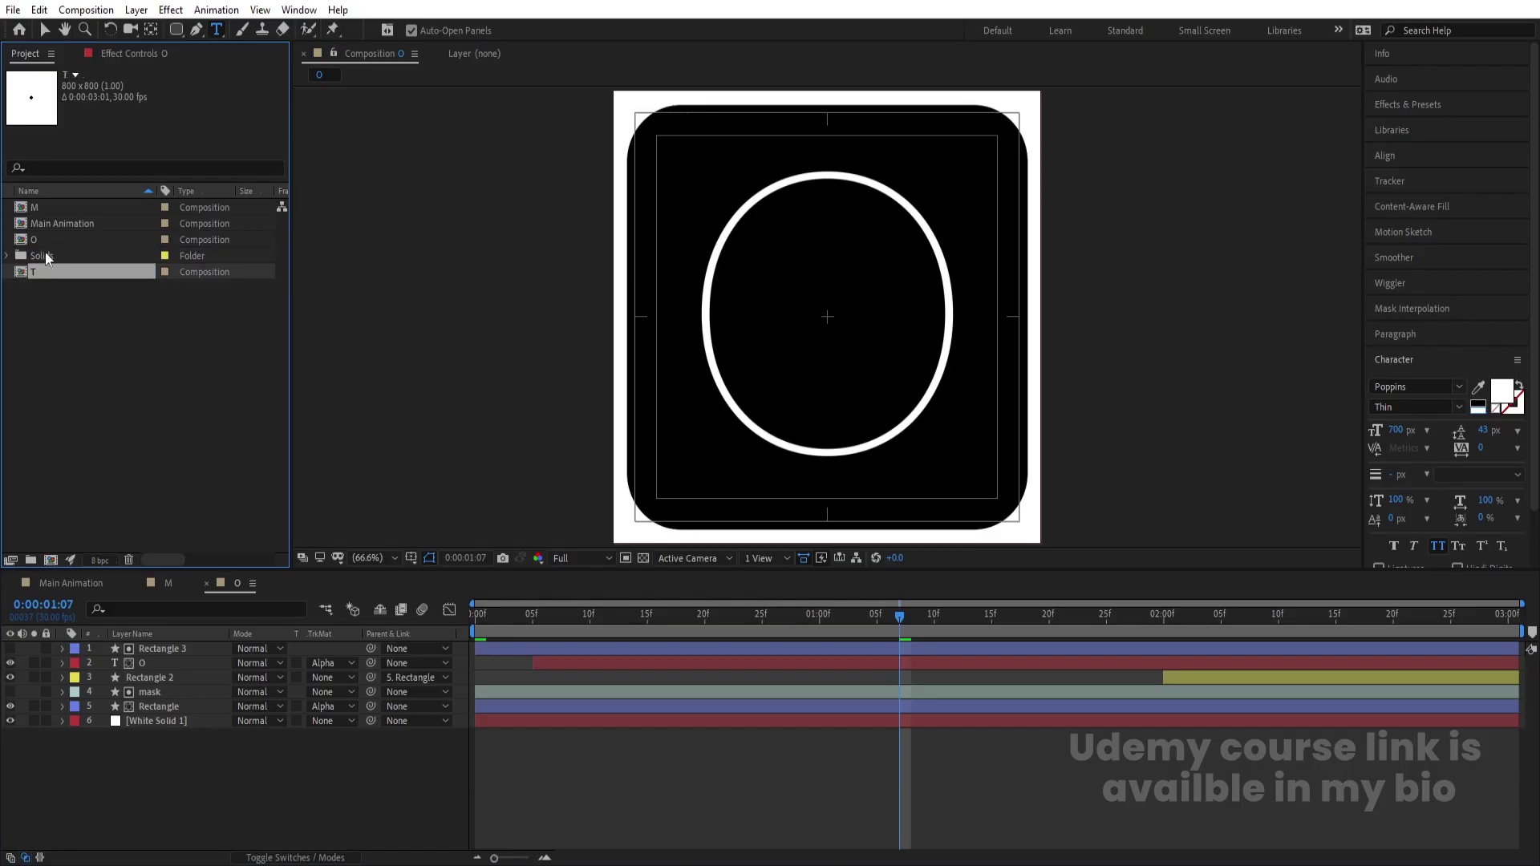
pyautogui.doubleClick(45, 271)
pyautogui.doubleClick(834, 351)
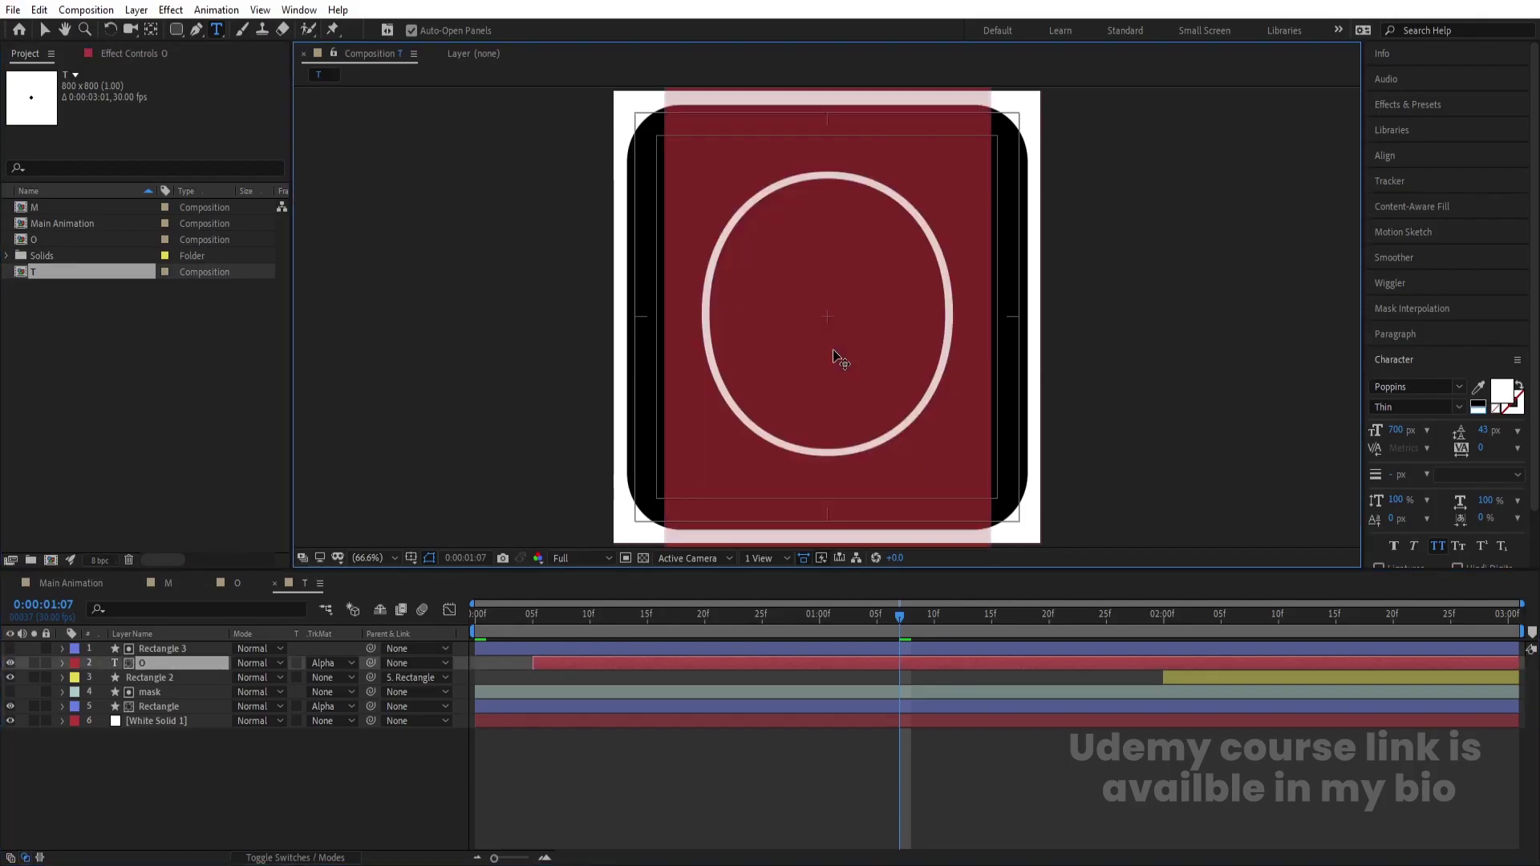
pyautogui.write('T')
pyautogui.click(275, 803)
# Duplicate the T composition, rename the copy I, and change its text to the letter I
pyautogui.click(48, 276)
pyautogui.hotkey('ctrl', 'd')
pyautogui.press('Return')
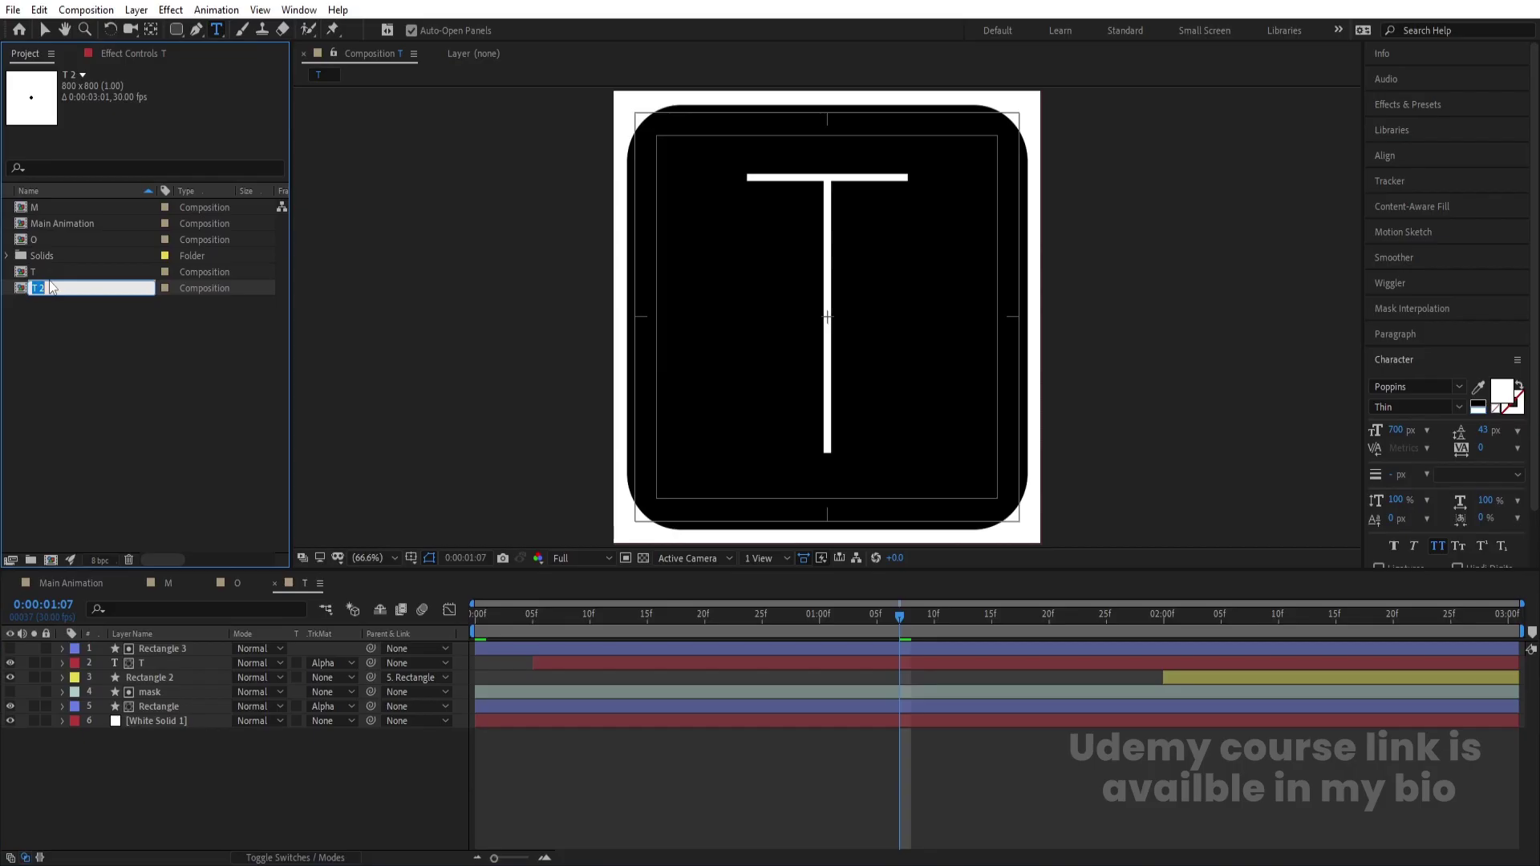
pyautogui.press('Return')
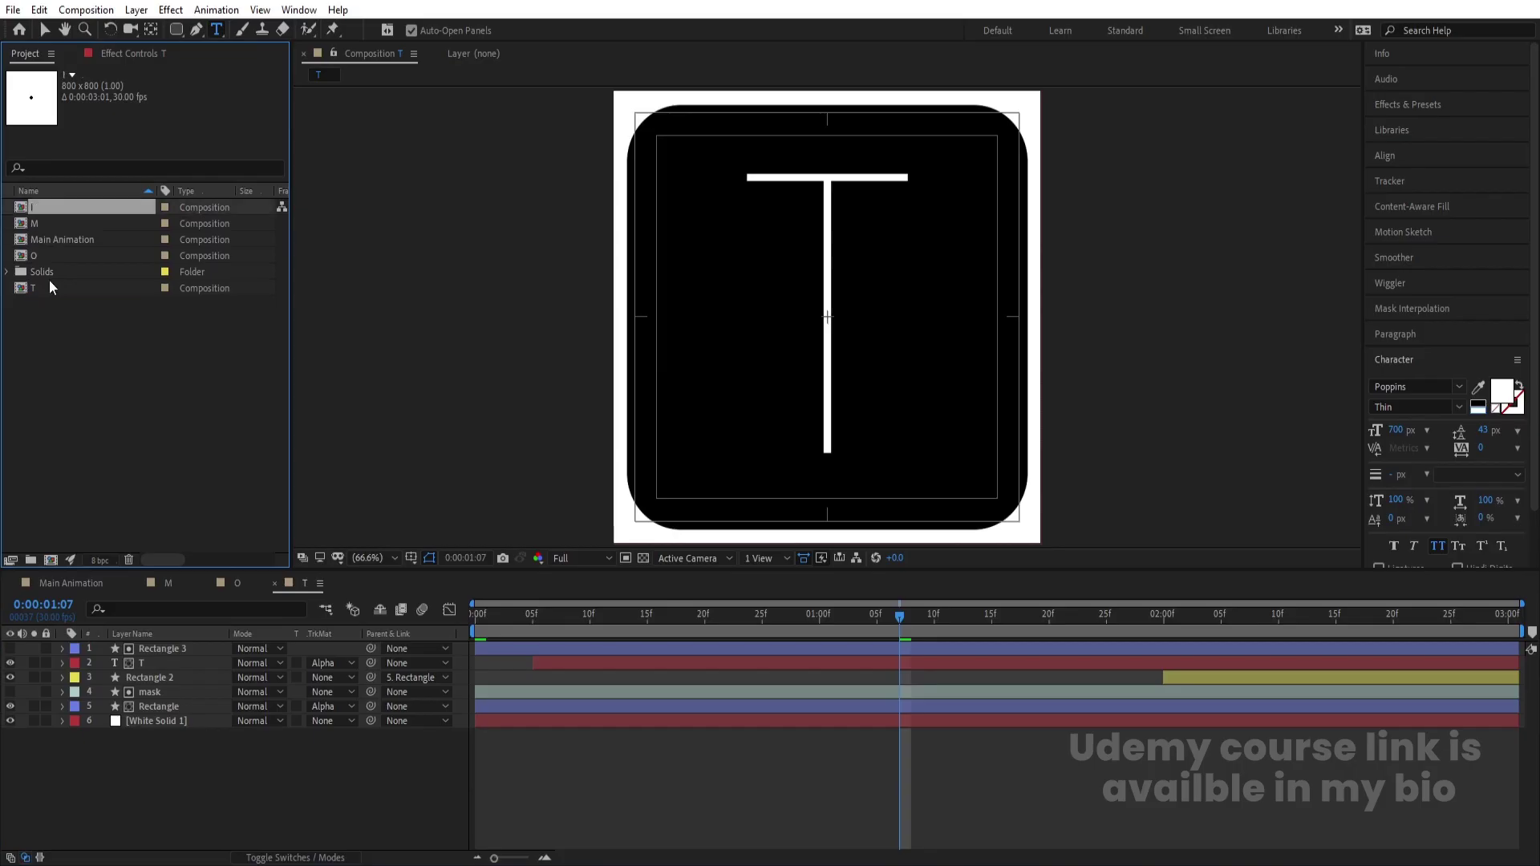
pyautogui.doubleClick(37, 211)
pyautogui.click(160, 663)
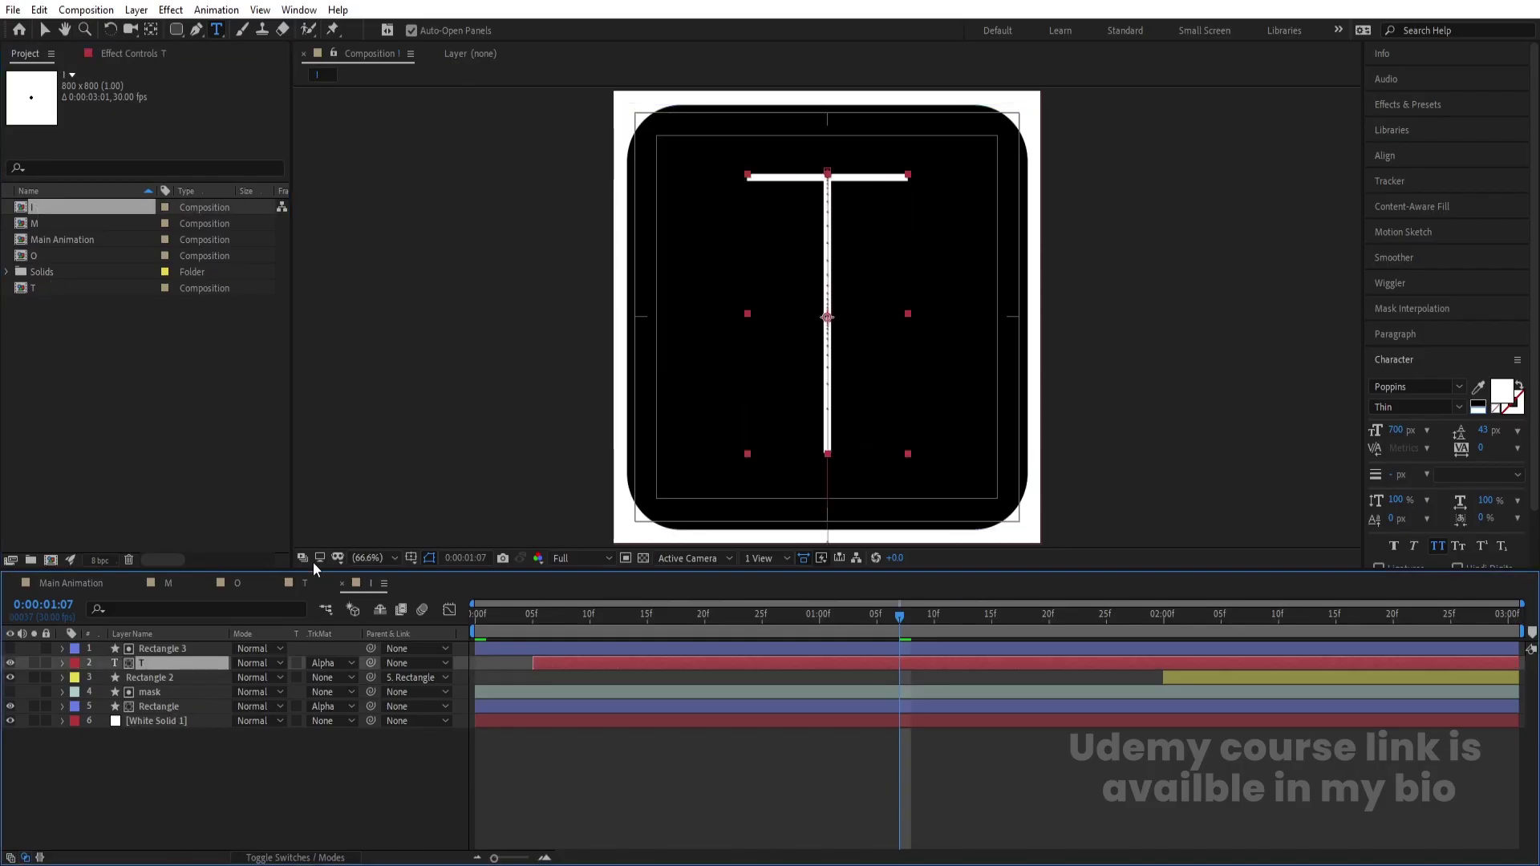
pyautogui.doubleClick(788, 281)
pyautogui.write('I')
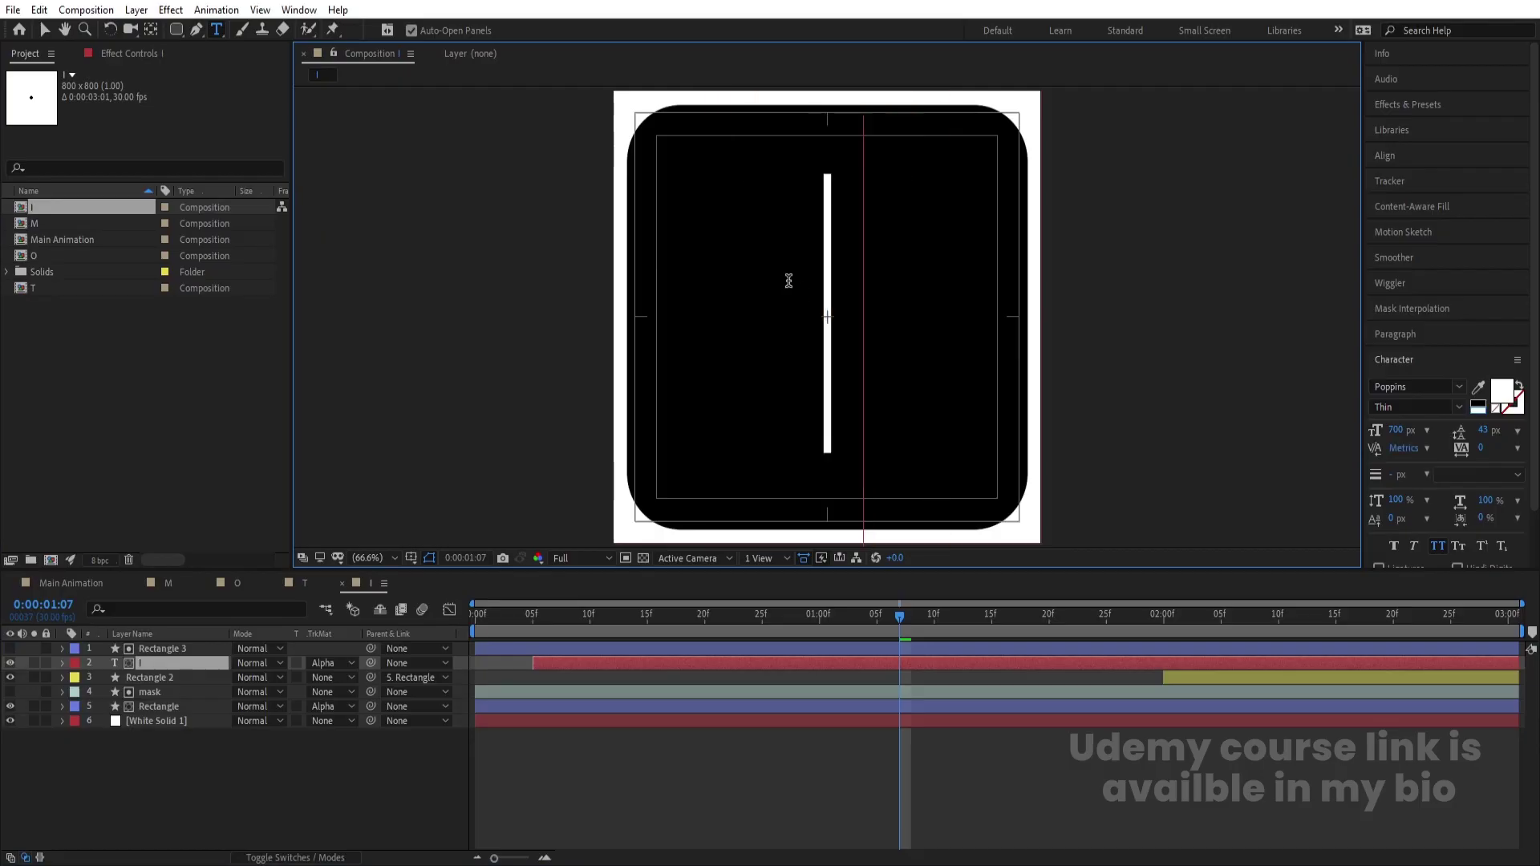
pyautogui.click(134, 757)
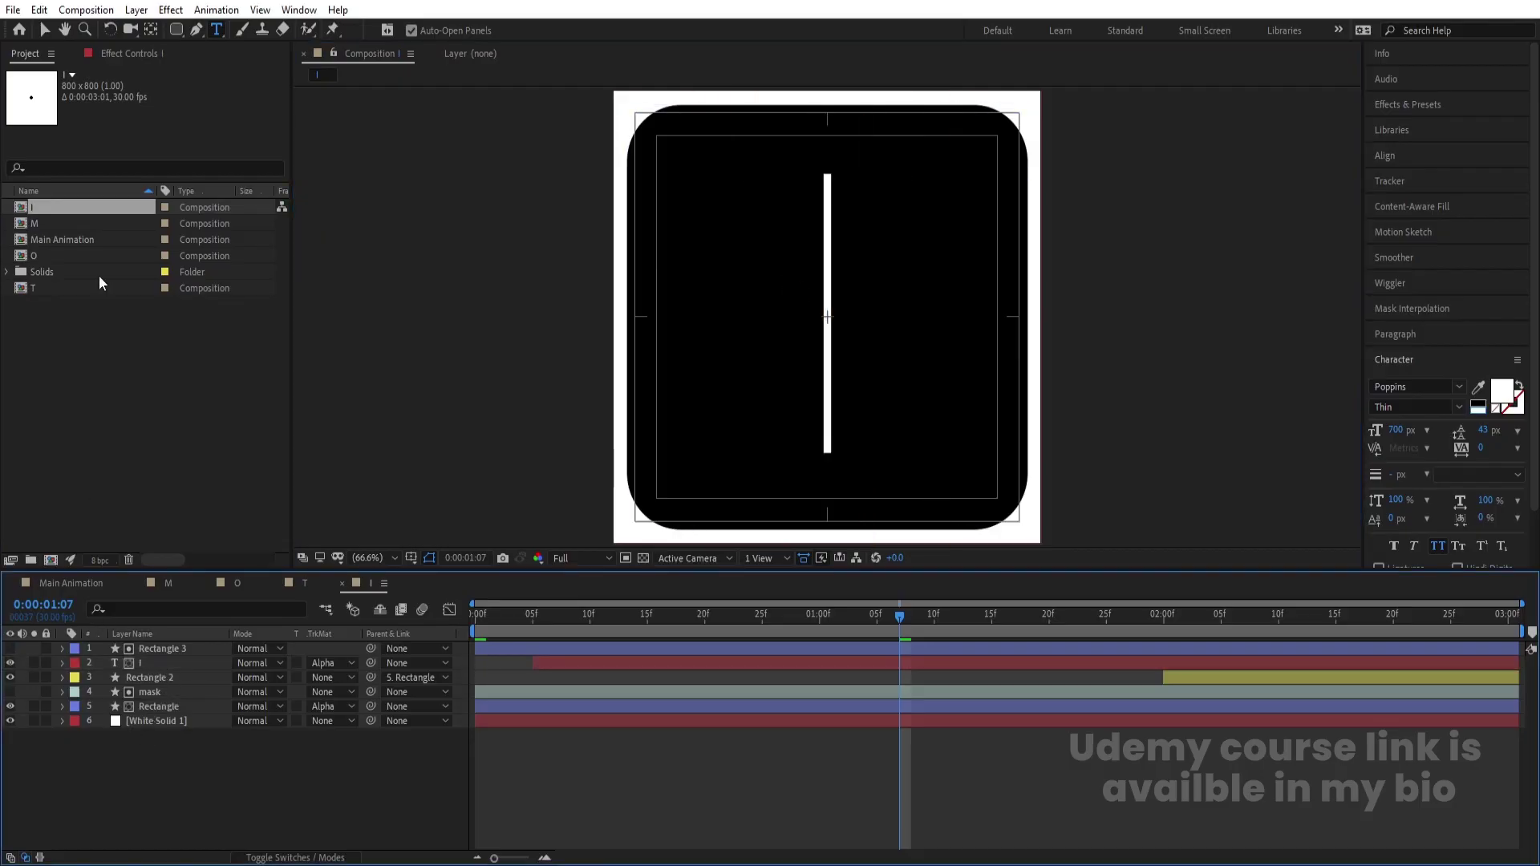
# Duplicate the I composition, rename the copy N, and change its text to the letter N
pyautogui.click(37, 209)
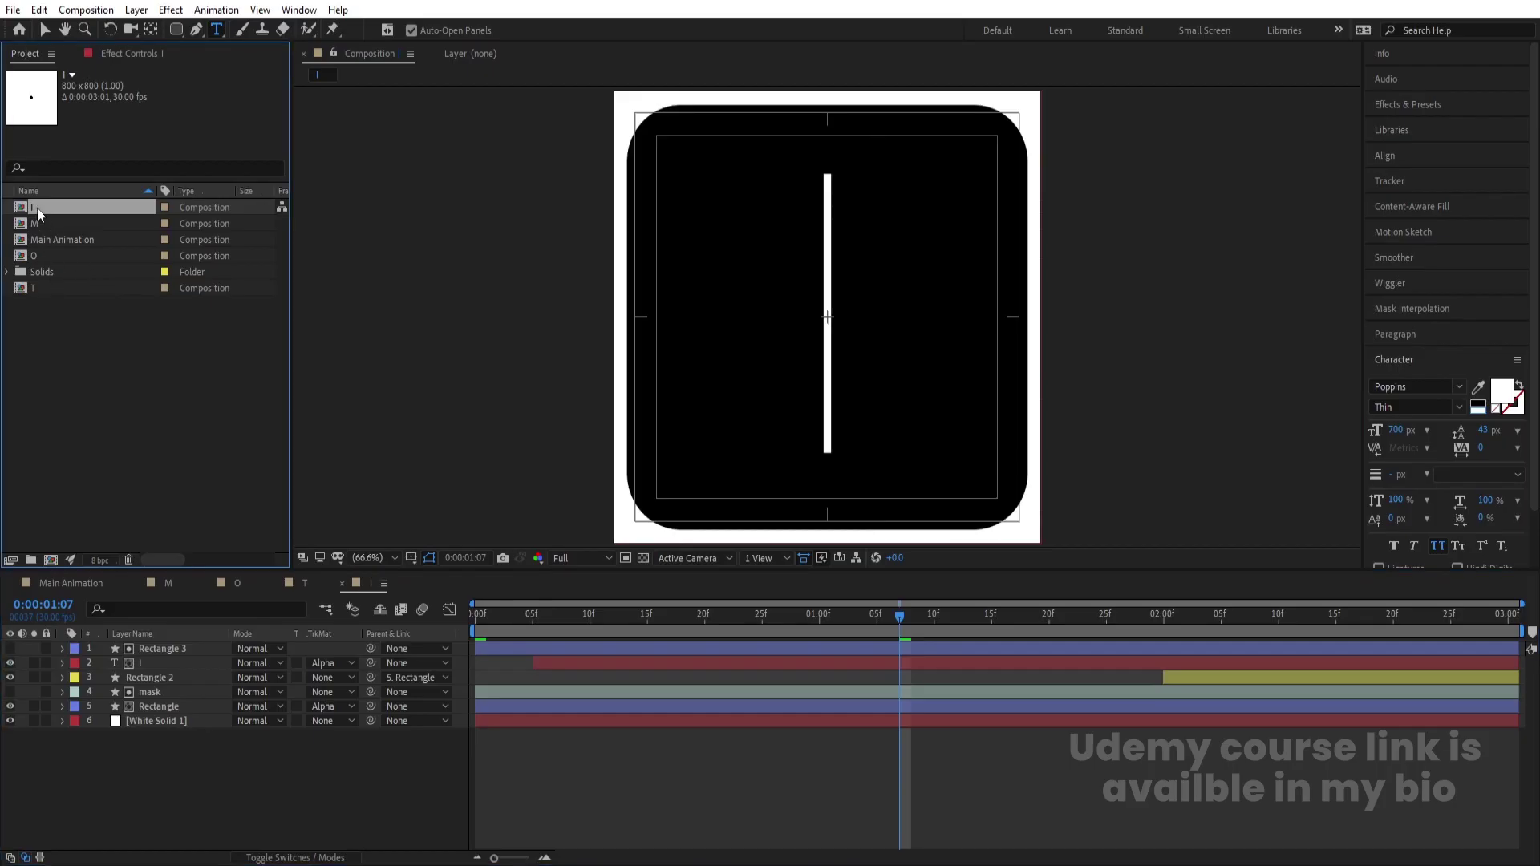
pyautogui.hotkey('ctrl', 'd')
pyautogui.press('Return')
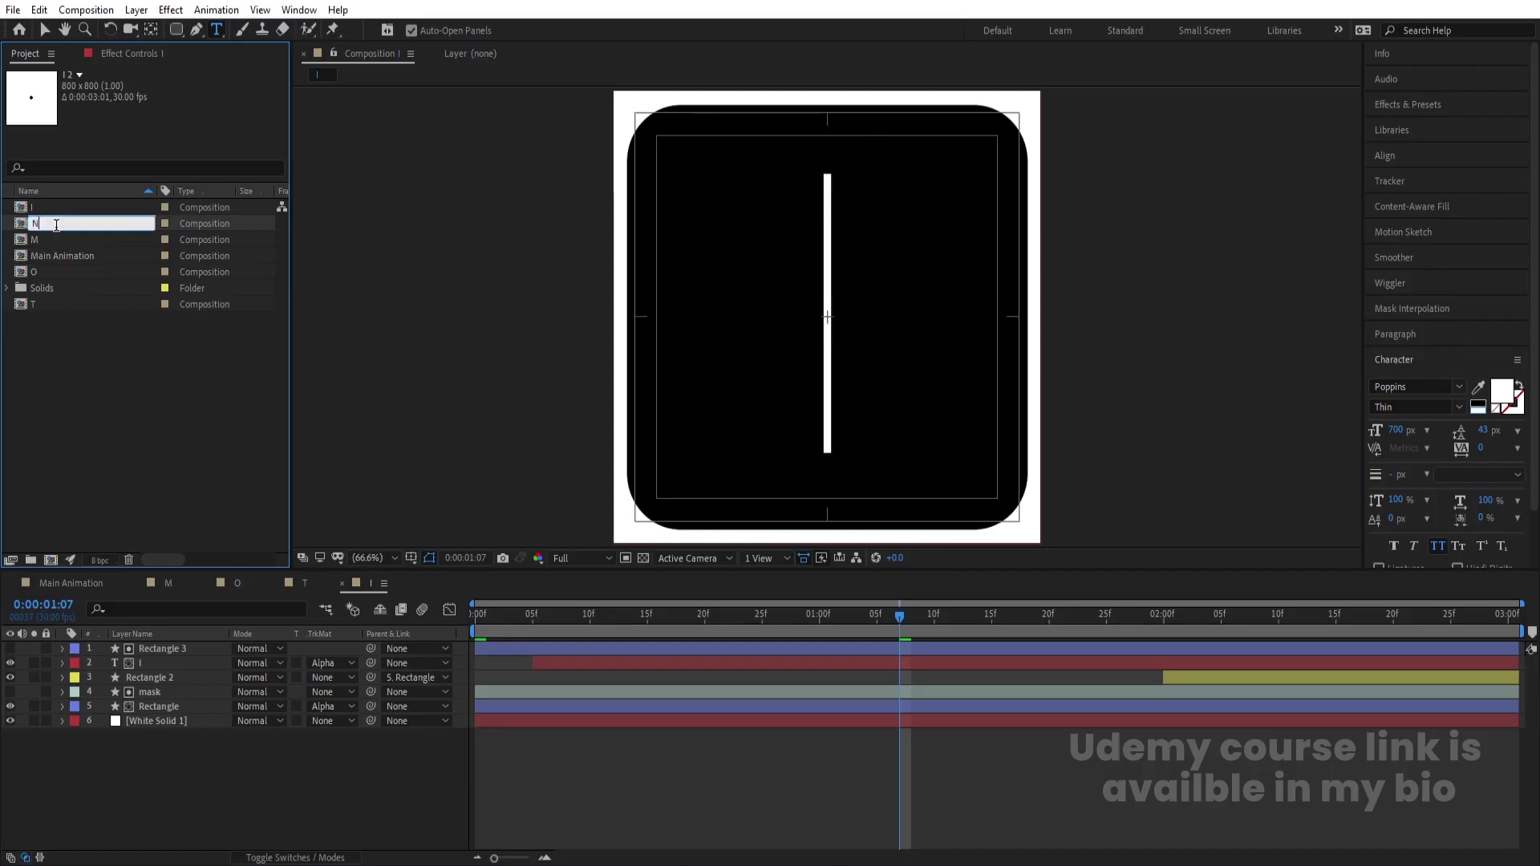
pyautogui.press('Return')
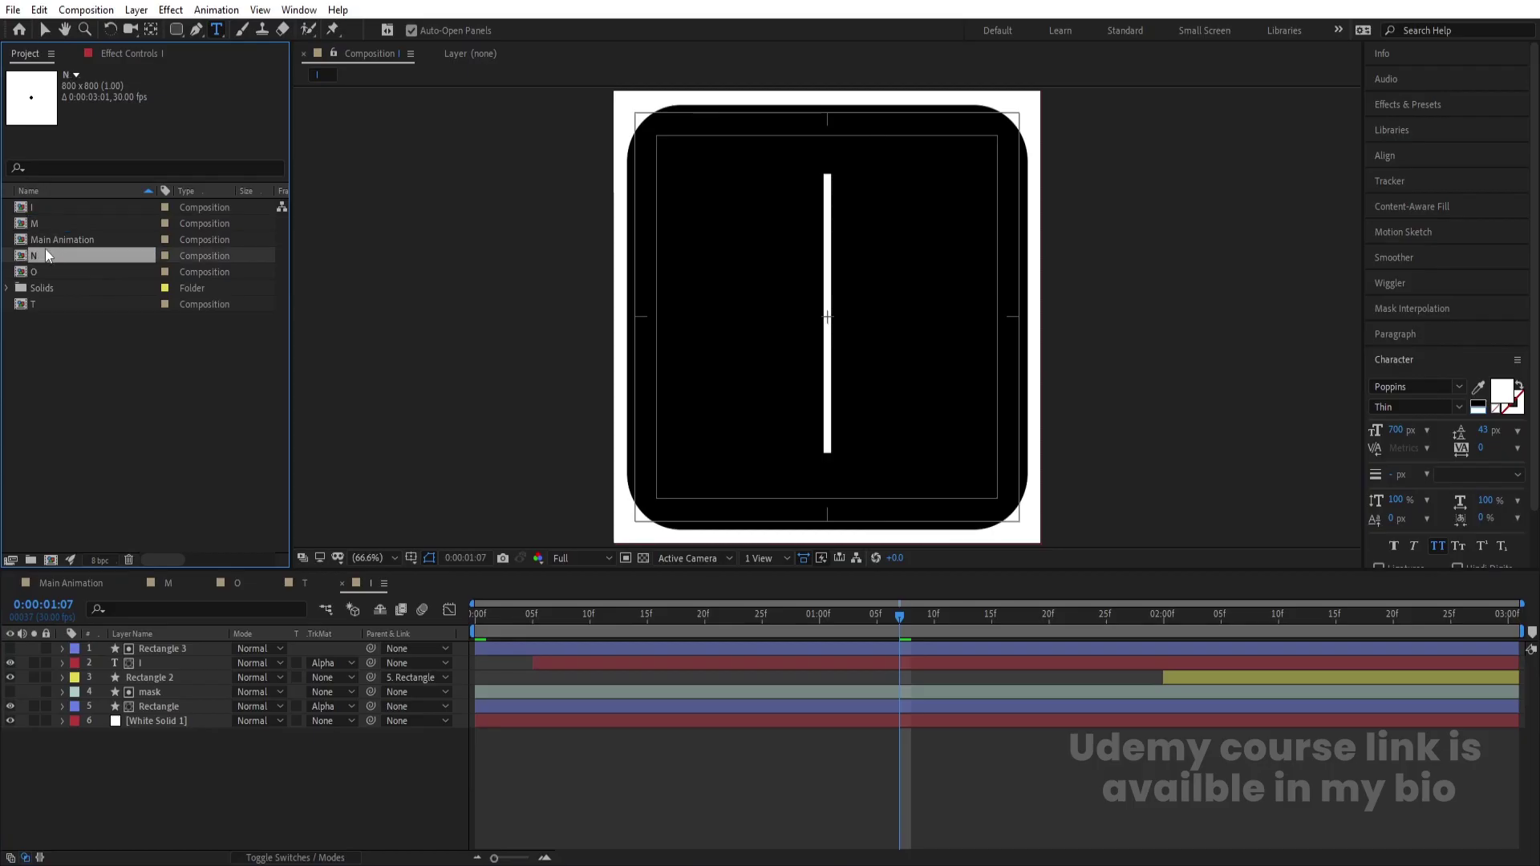
pyautogui.doubleClick(40, 255)
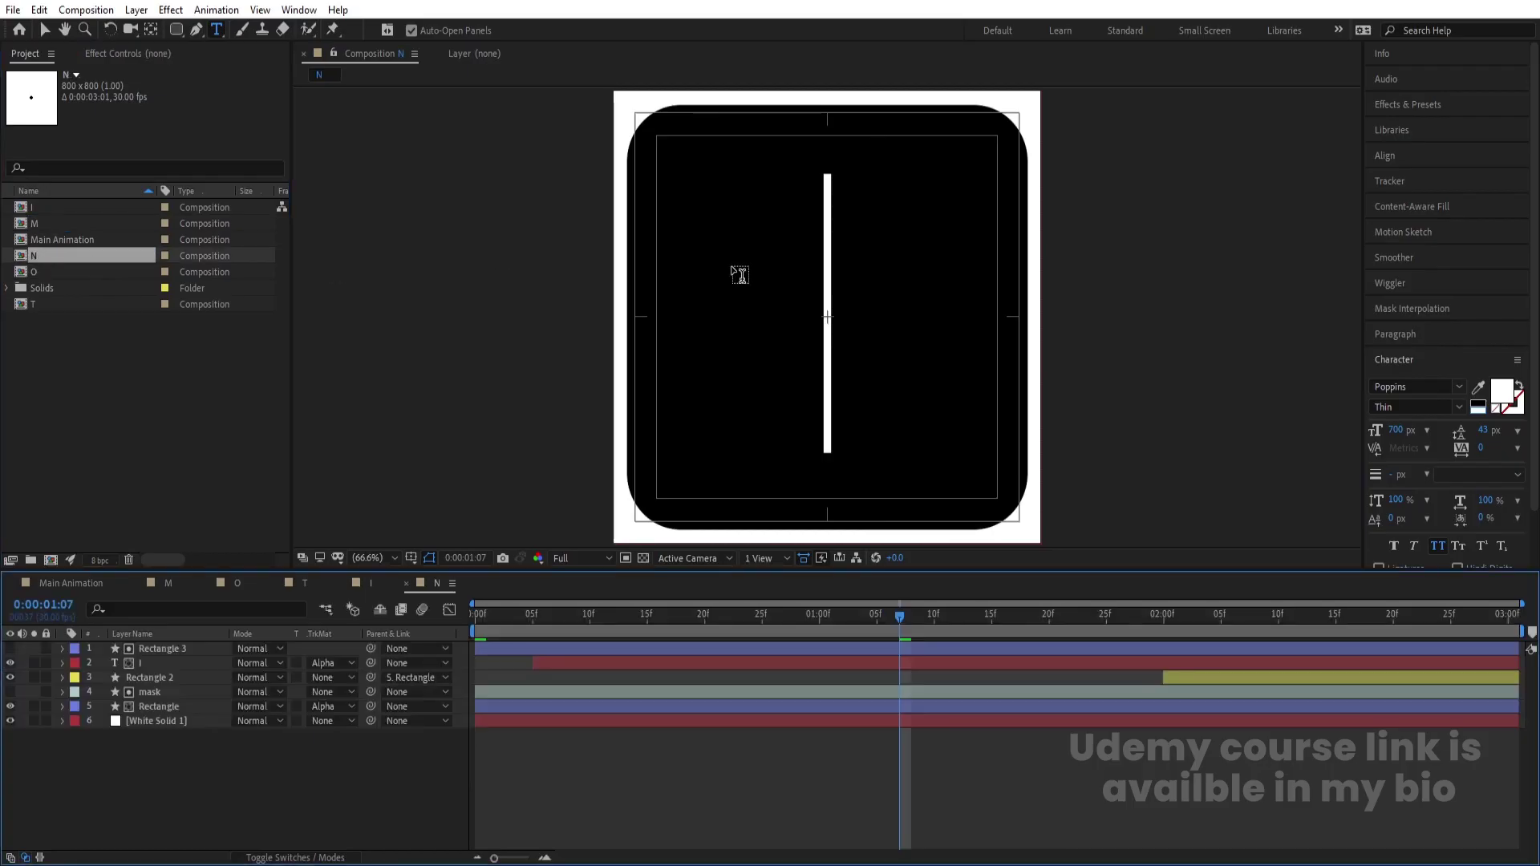
pyautogui.doubleClick(826, 246)
pyautogui.write('N')
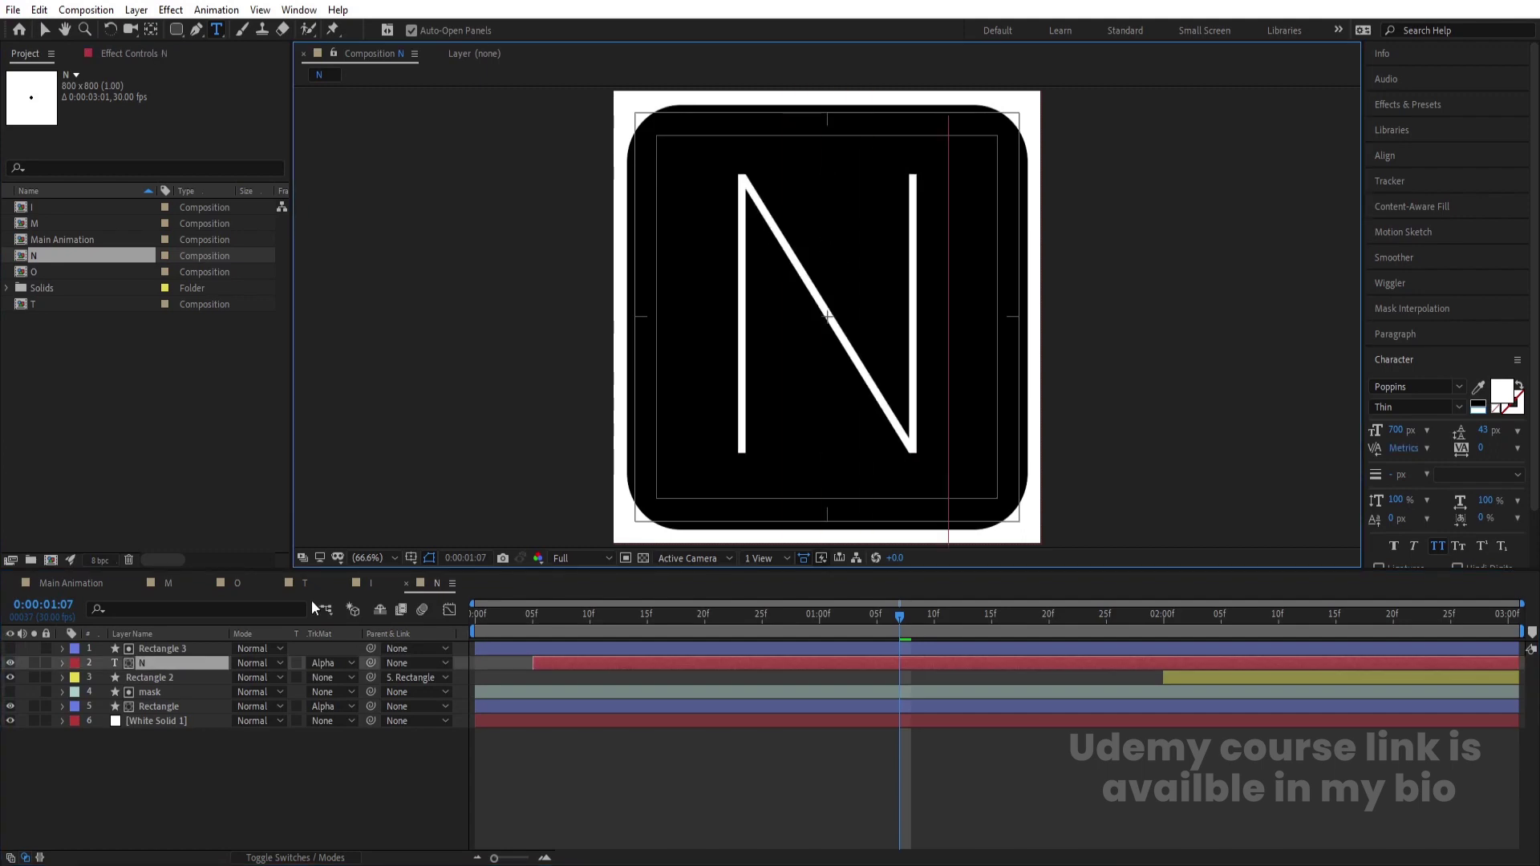
pyautogui.click(161, 762)
# In Main Animation, replace the source of the second M tile in the row with the O composition
pyautogui.click(79, 588)
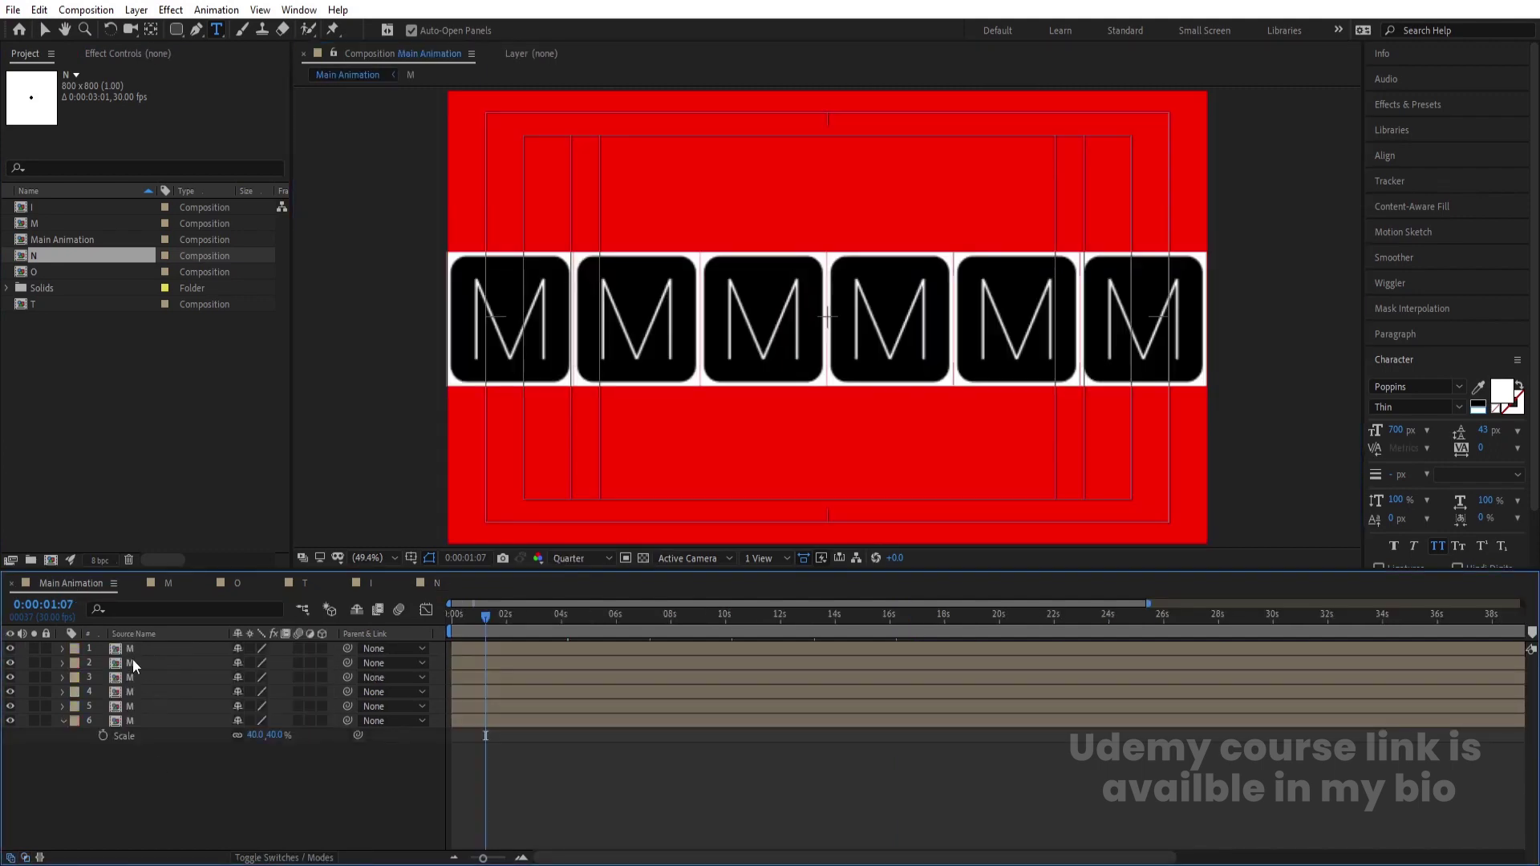
pyautogui.click(137, 662)
pyautogui.press('v')
pyautogui.click(643, 354)
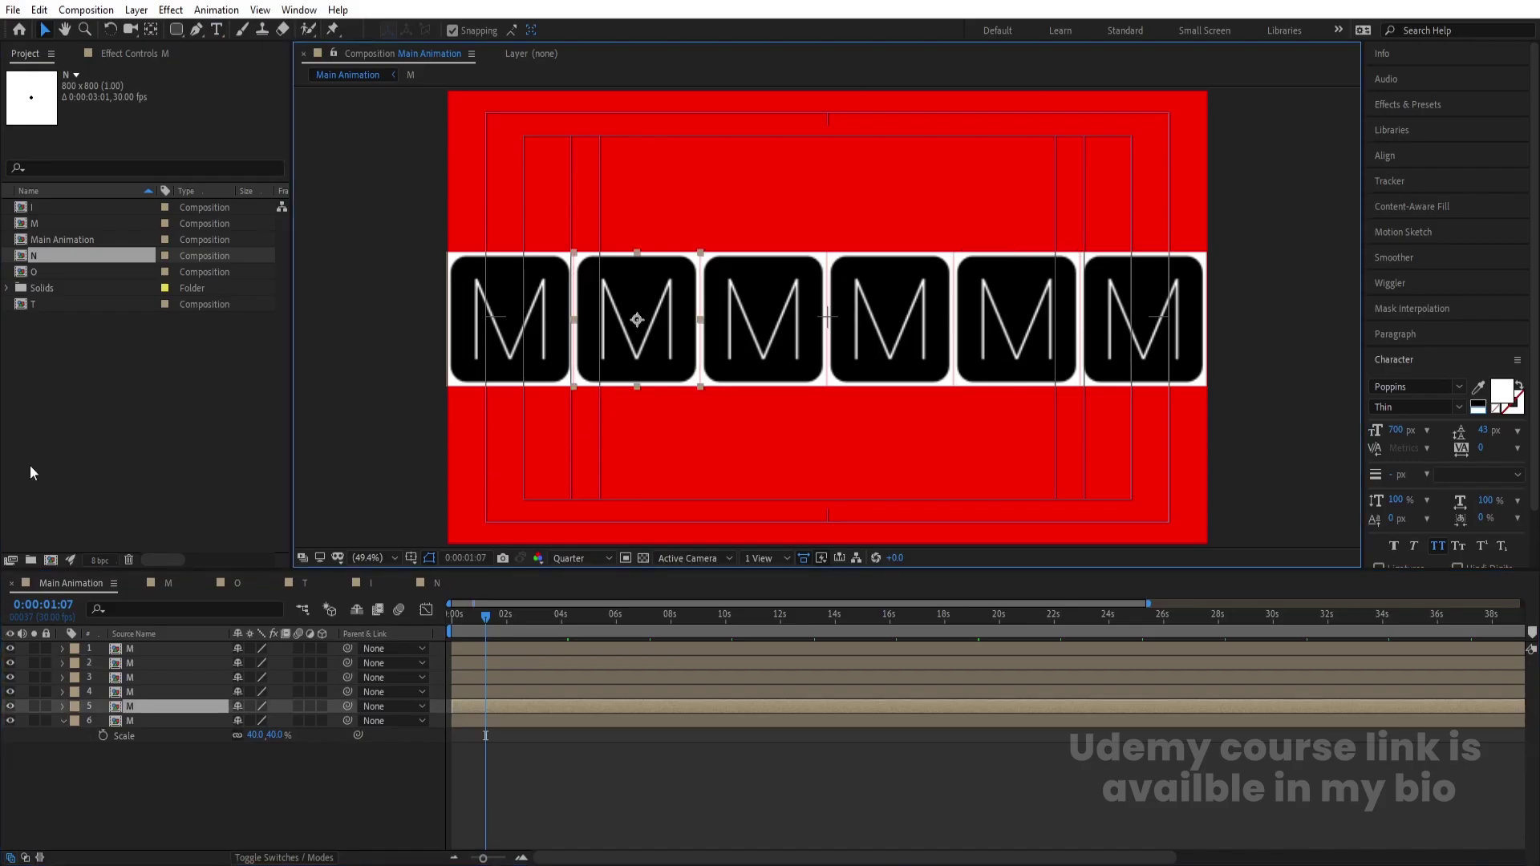
pyautogui.click(38, 274)
pyautogui.moveTo(38, 275); pyautogui.dragTo(147, 711)
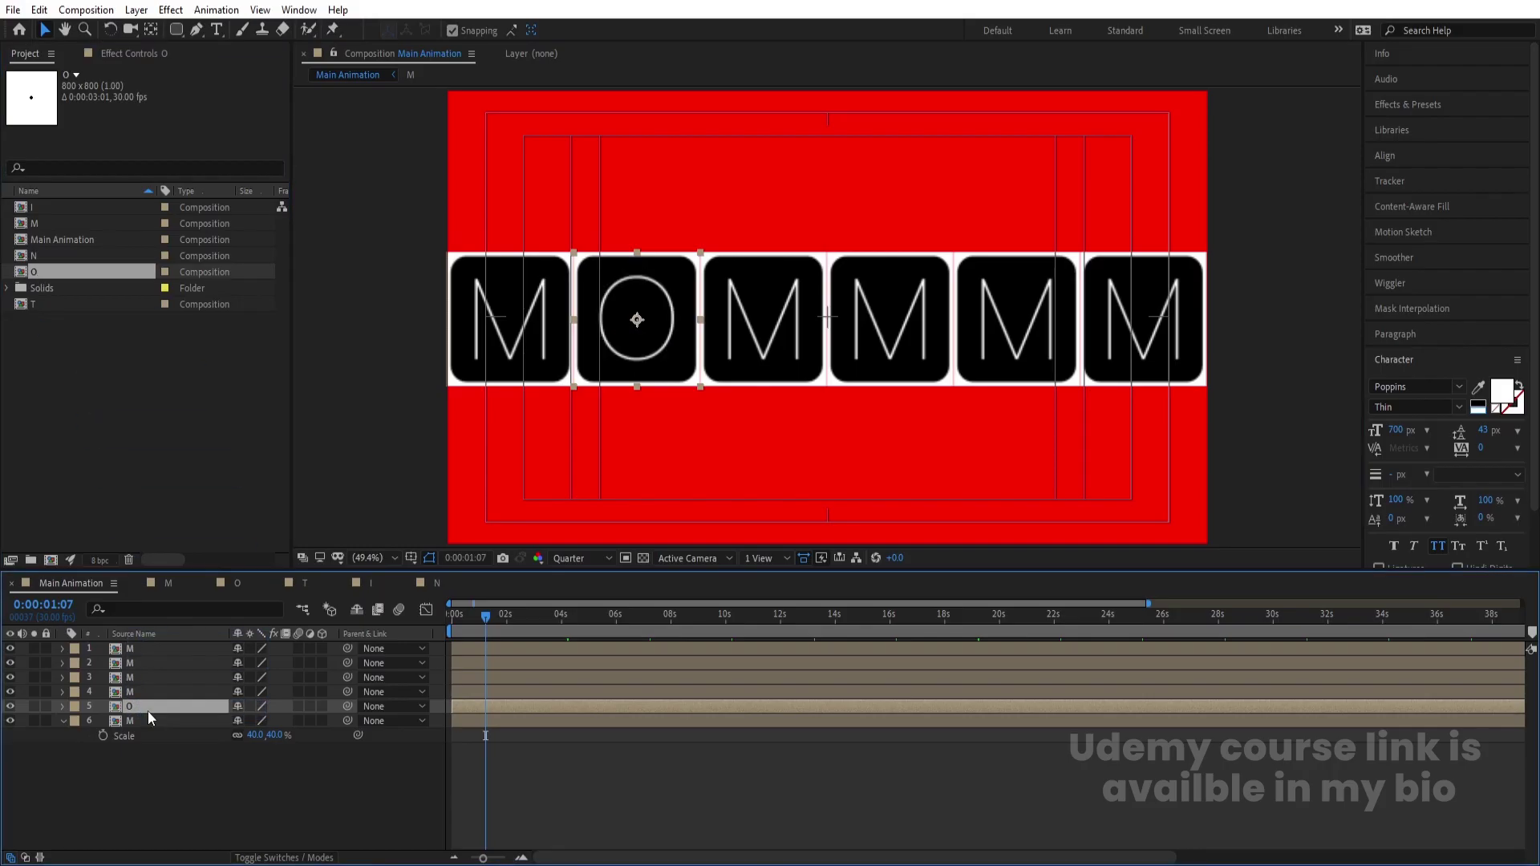
# Replace the third tile's source with the T composition and the fourth tile's source with the I composition
pyautogui.click(136, 693)
pyautogui.click(31, 313)
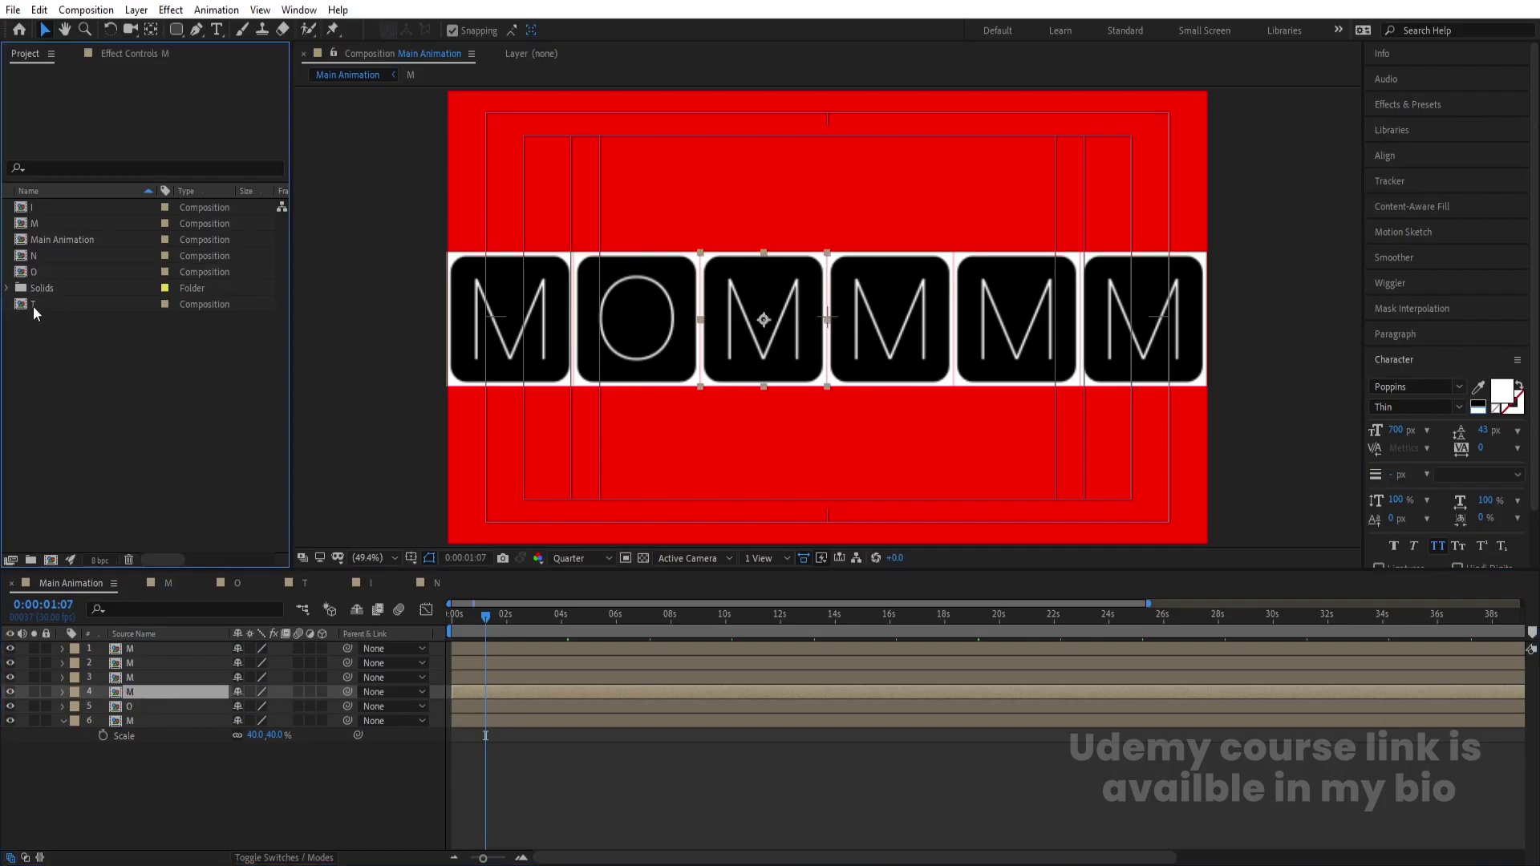
pyautogui.click(32, 305)
pyautogui.moveTo(32, 305); pyautogui.dragTo(130, 693)
pyautogui.click(132, 676)
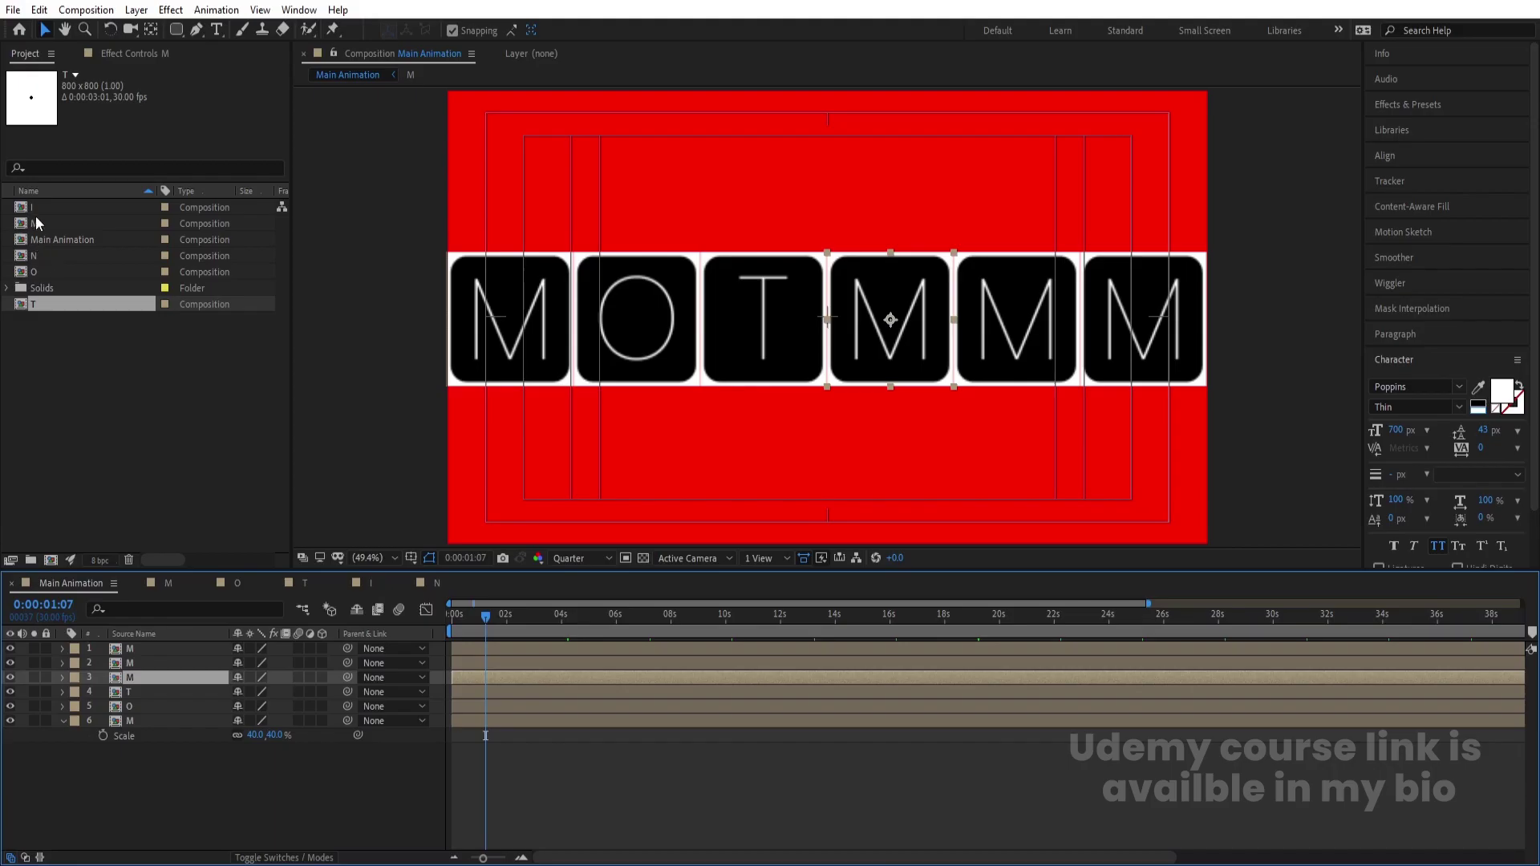
pyautogui.click(45, 208)
pyautogui.moveTo(45, 206); pyautogui.dragTo(160, 680)
# Replace the fifth tile's source with the O composition and the last tile's source with the N composition
pyautogui.click(139, 662)
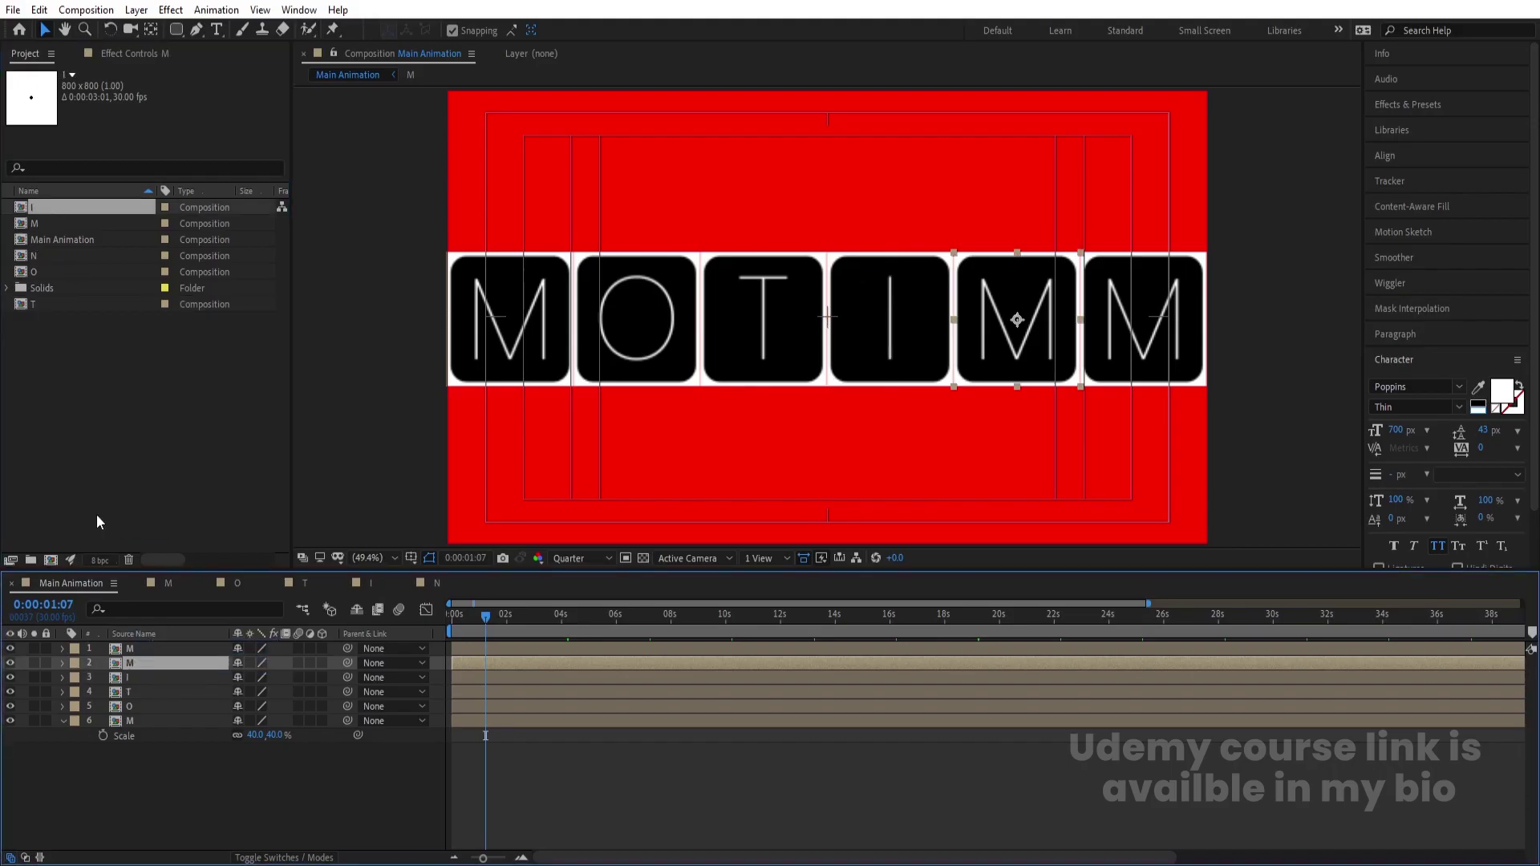
pyautogui.click(41, 268)
pyautogui.moveTo(40, 268); pyautogui.dragTo(136, 667)
pyautogui.click(136, 652)
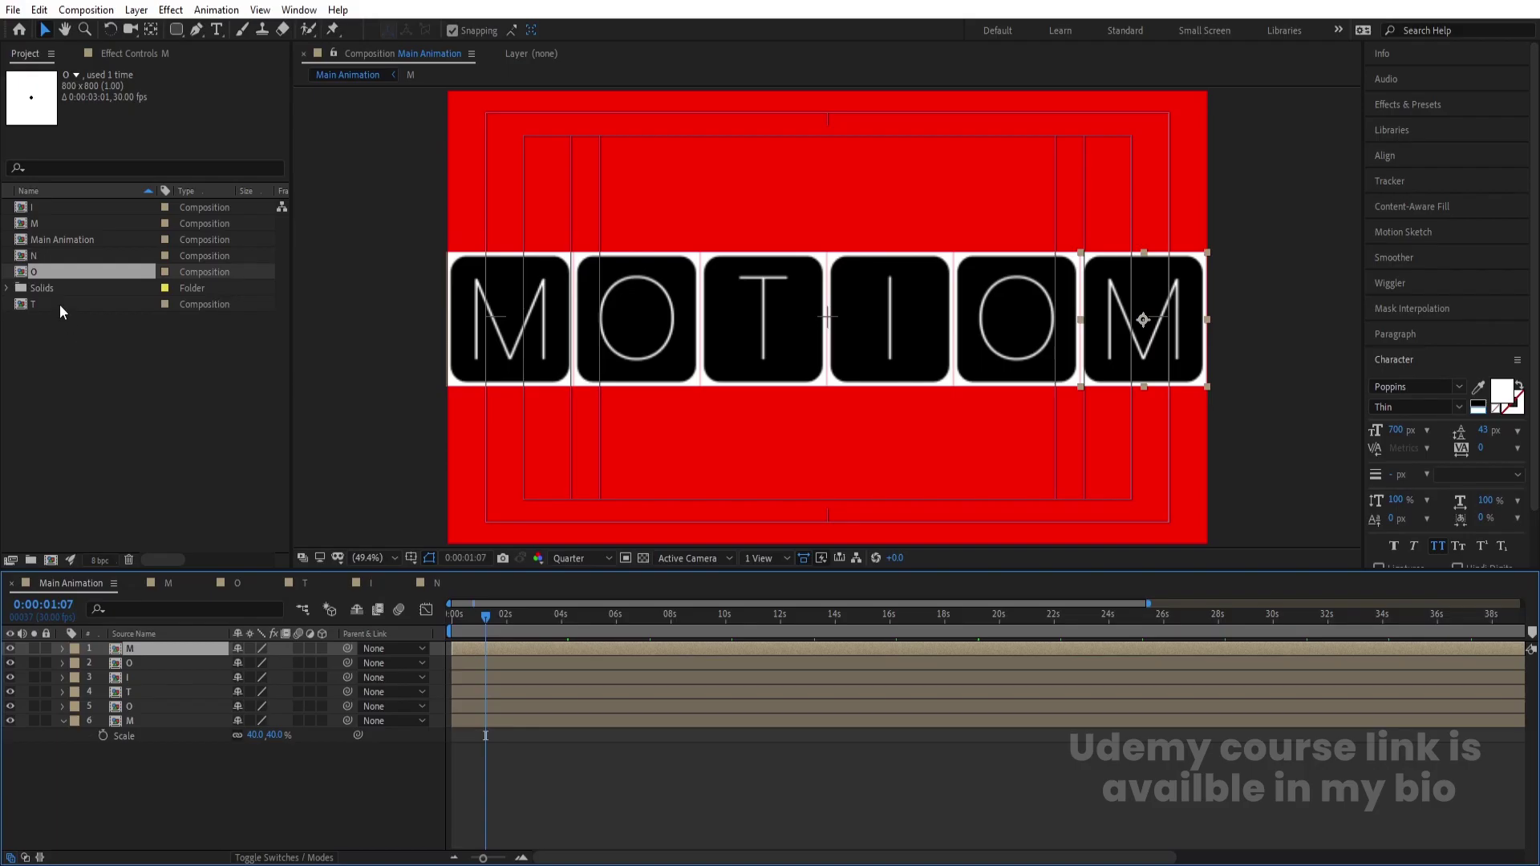
pyautogui.click(41, 255)
pyautogui.moveTo(61, 315); pyautogui.dragTo(142, 649)
# Preview the Main Animation composition from the first frame
pyautogui.moveTo(471, 613); pyautogui.dragTo(432, 605)
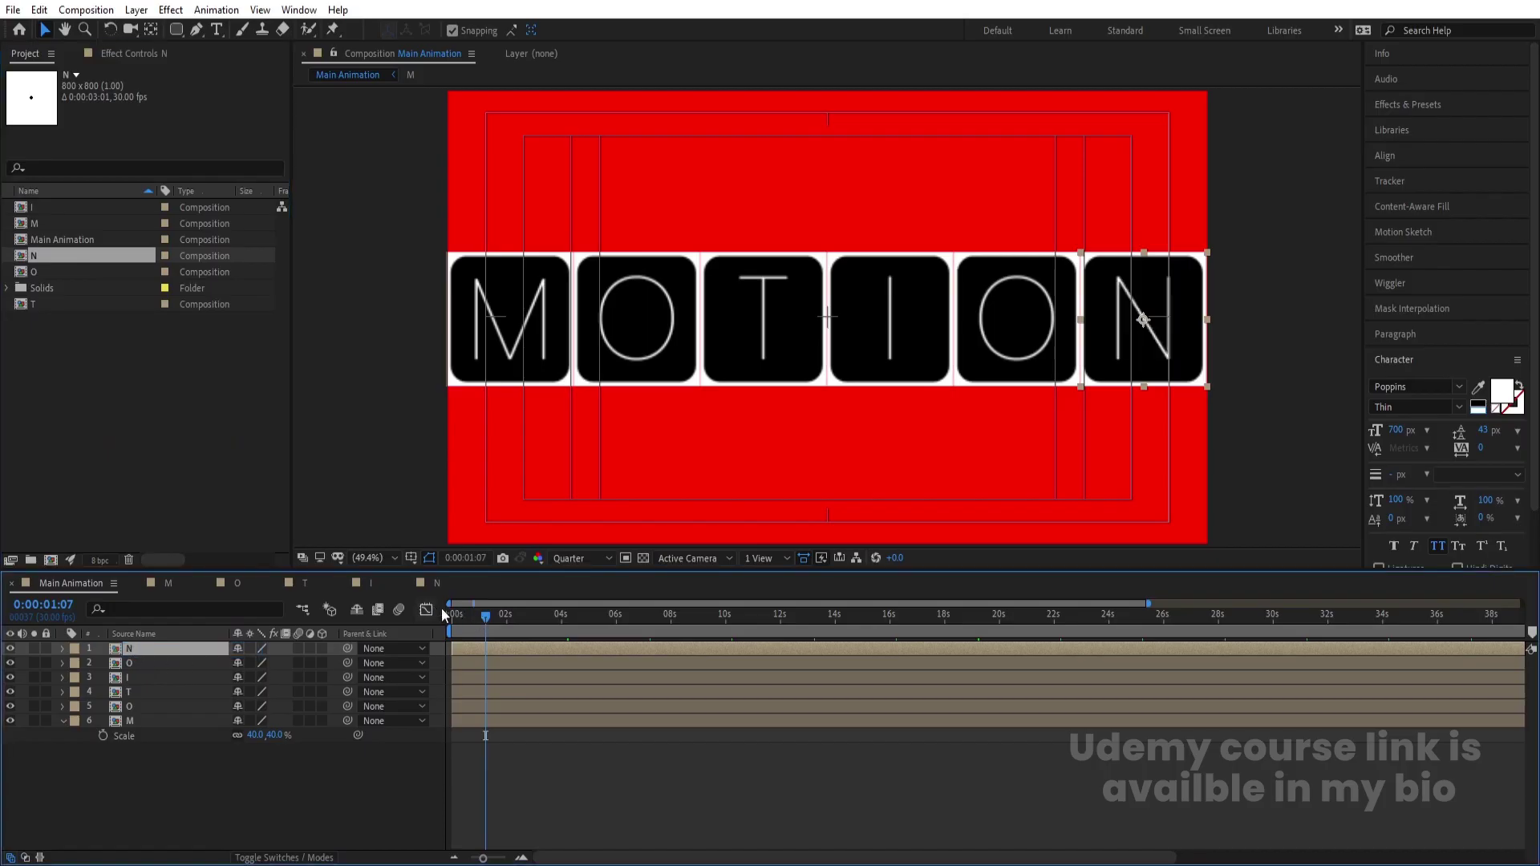
pyautogui.press('space')
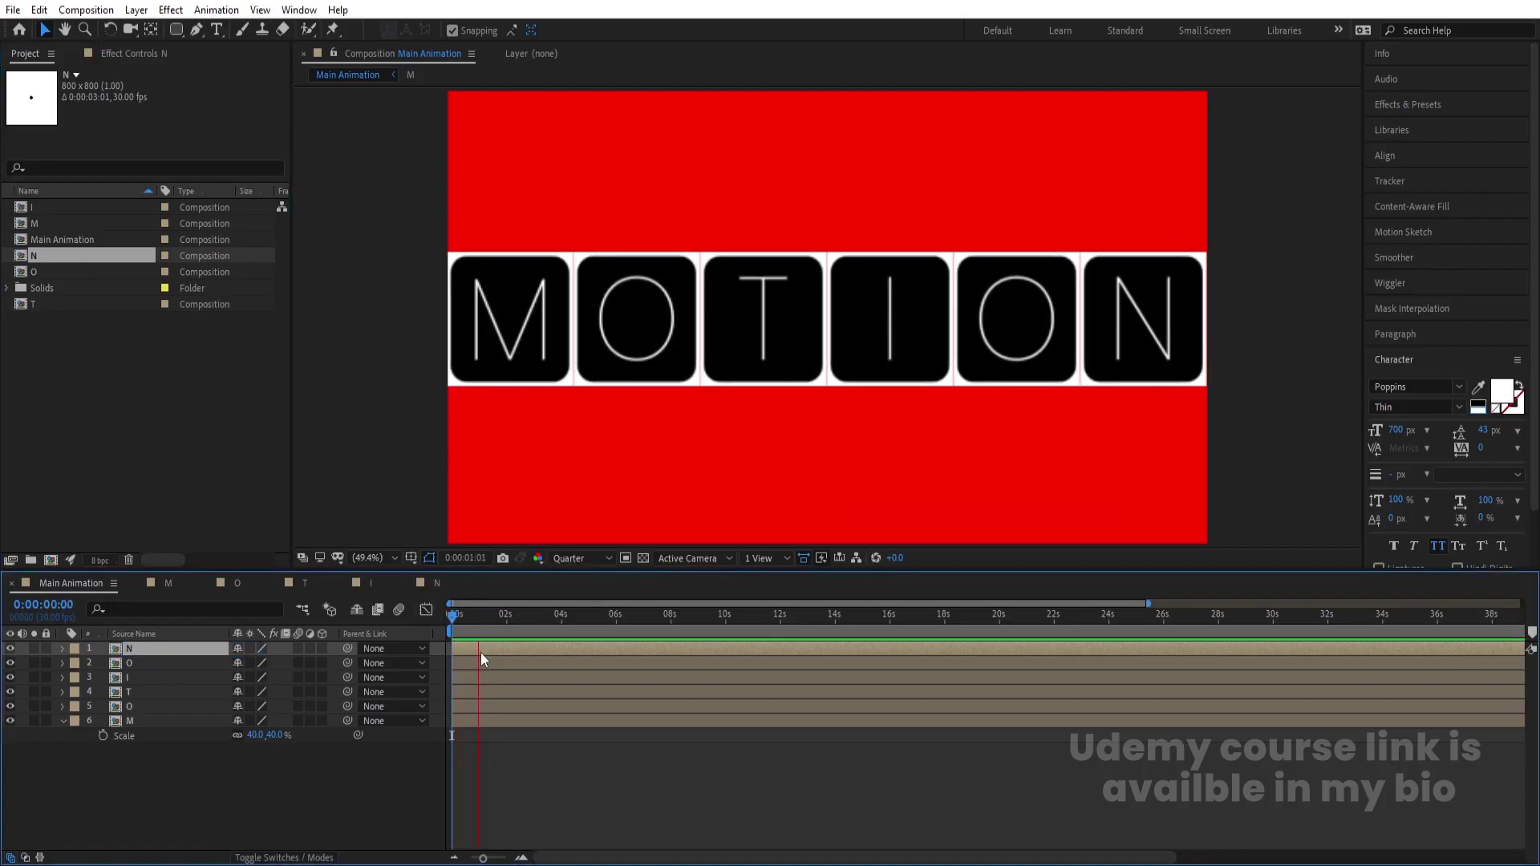
pyautogui.press('space')
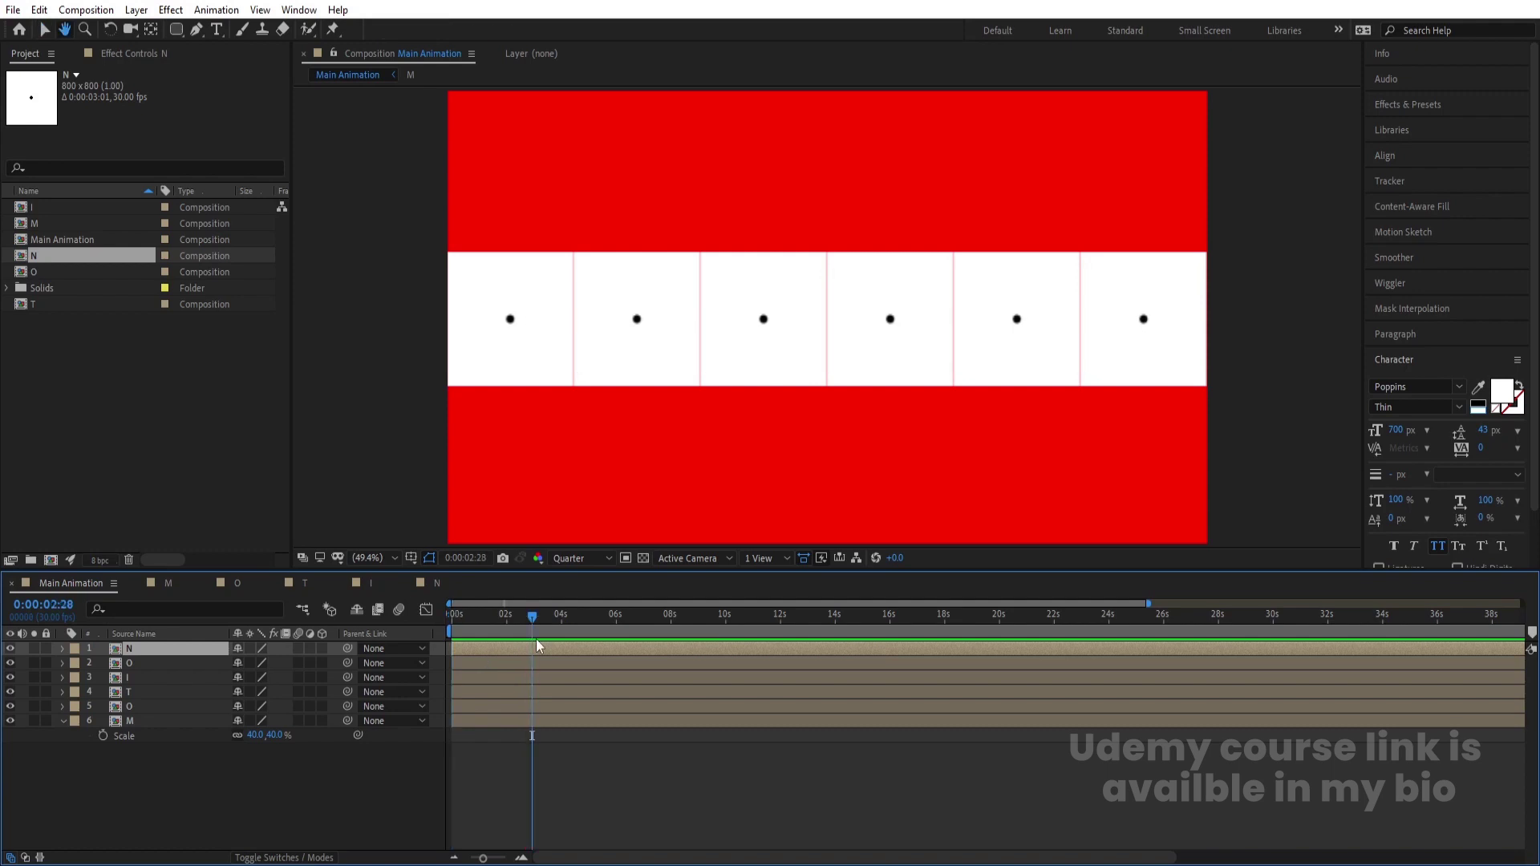
# Move the second tile's O layer so that it starts at 0:00:00:10
pyautogui.press('=')
pyautogui.press('=')
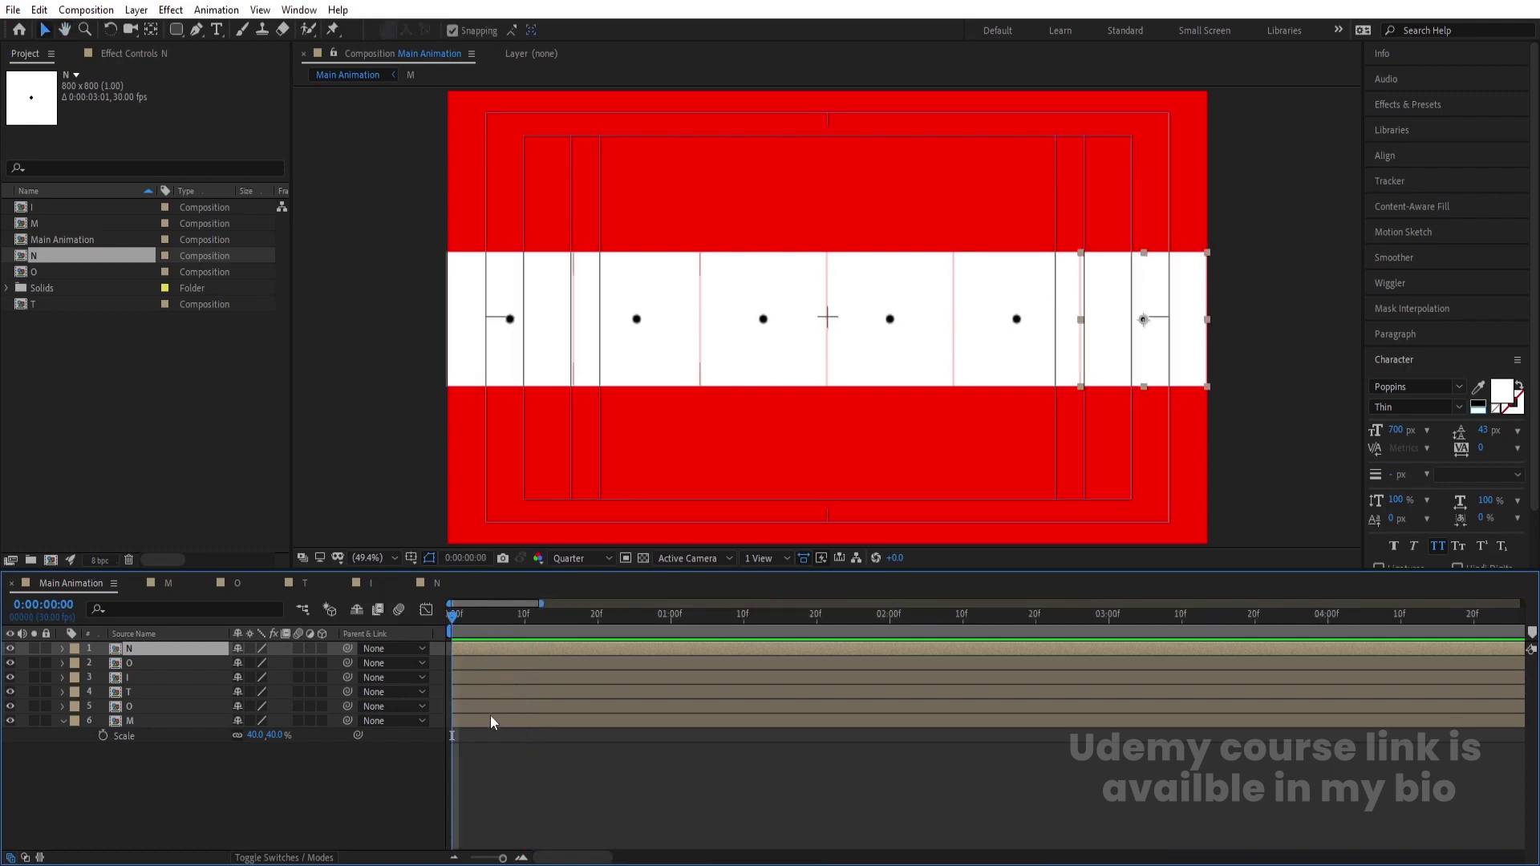
pyautogui.click(514, 768)
pyautogui.press('=')
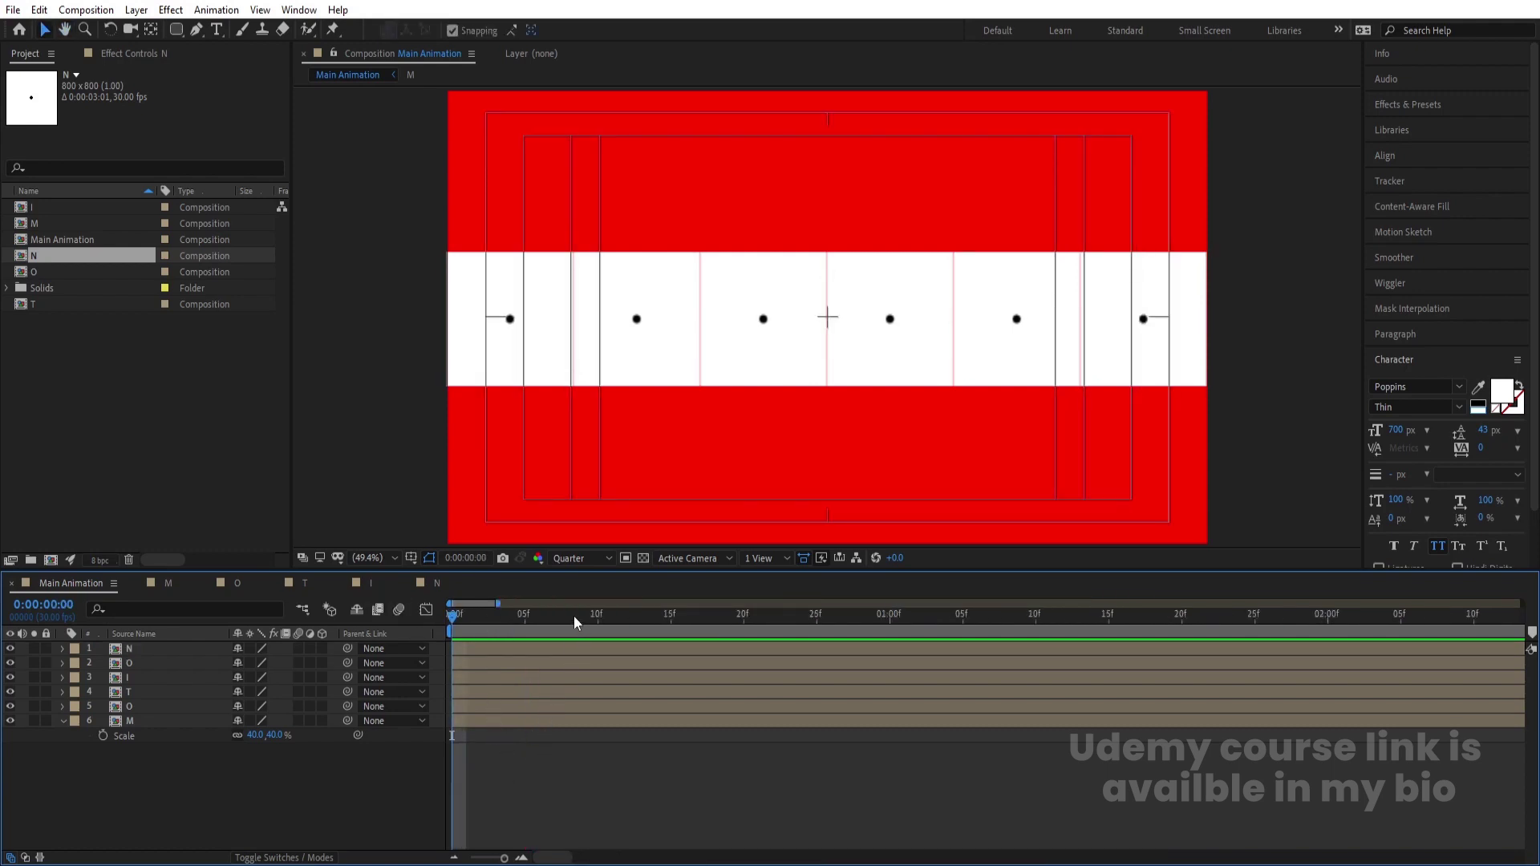
pyautogui.moveTo(525, 618); pyautogui.dragTo(599, 699)
pyautogui.click(600, 705)
pyautogui.press('[')
pyautogui.press('-')
# Move the T layer to start at 0:00:00:20 and the I layer to start at 0:00:01:00
pyautogui.click(608, 615)
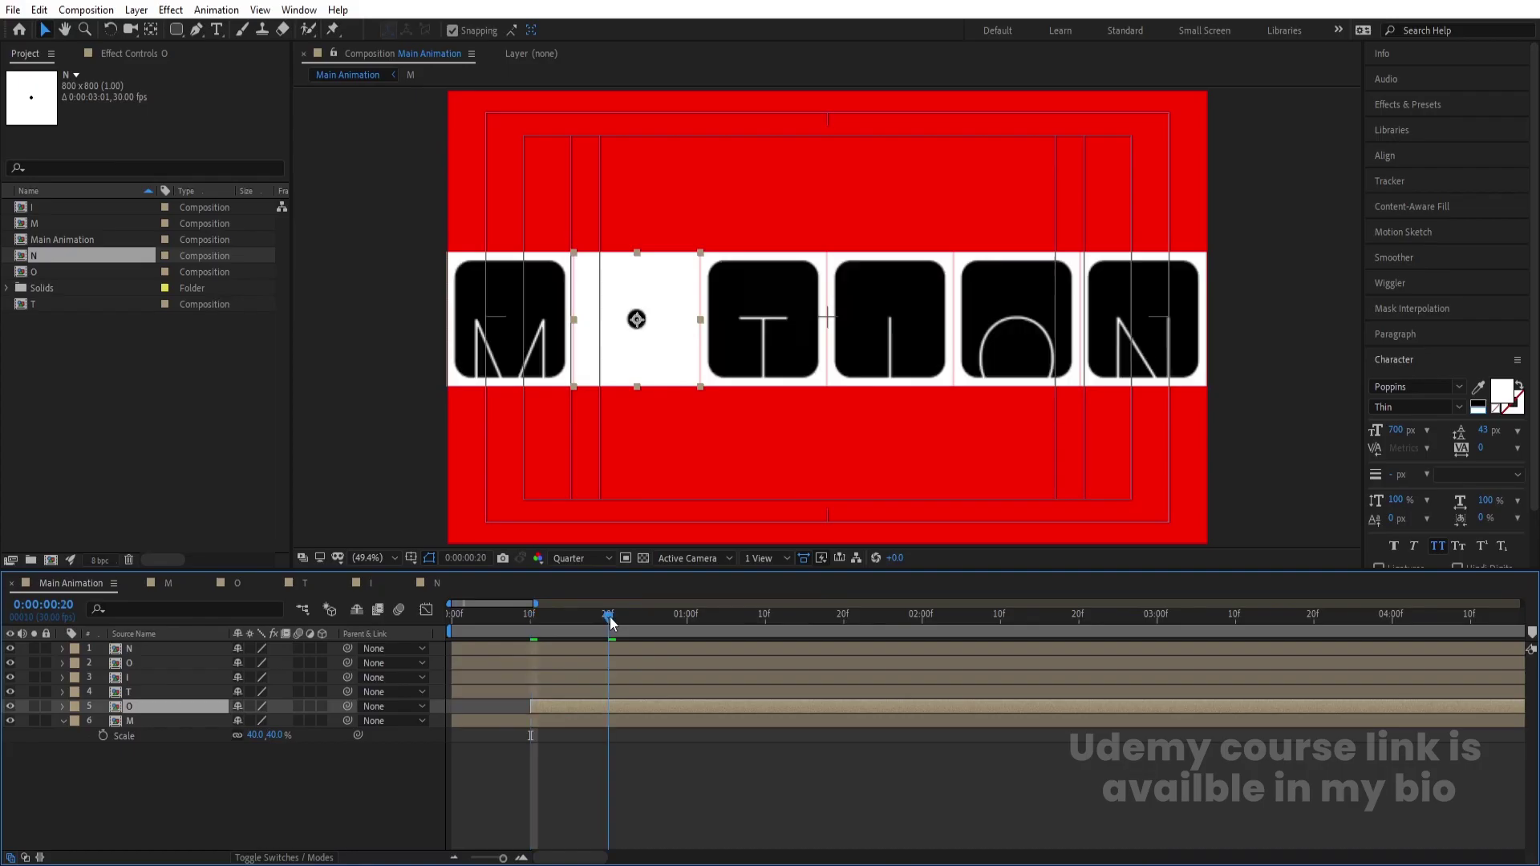
pyautogui.click(607, 694)
pyautogui.press('[')
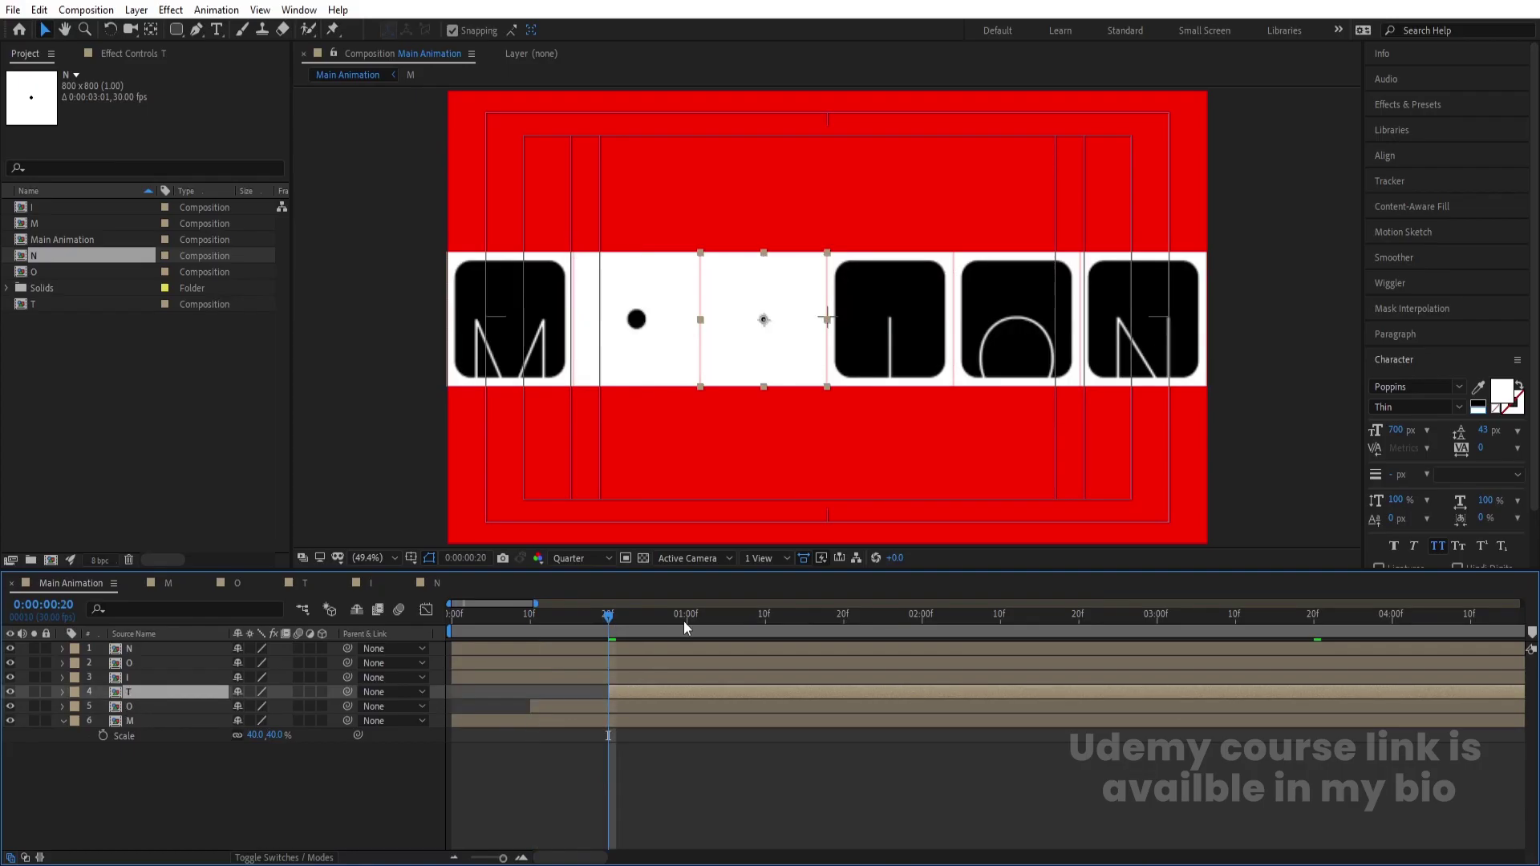
pyautogui.click(687, 615)
pyautogui.click(690, 677)
pyautogui.press('[')
pyautogui.click(766, 616)
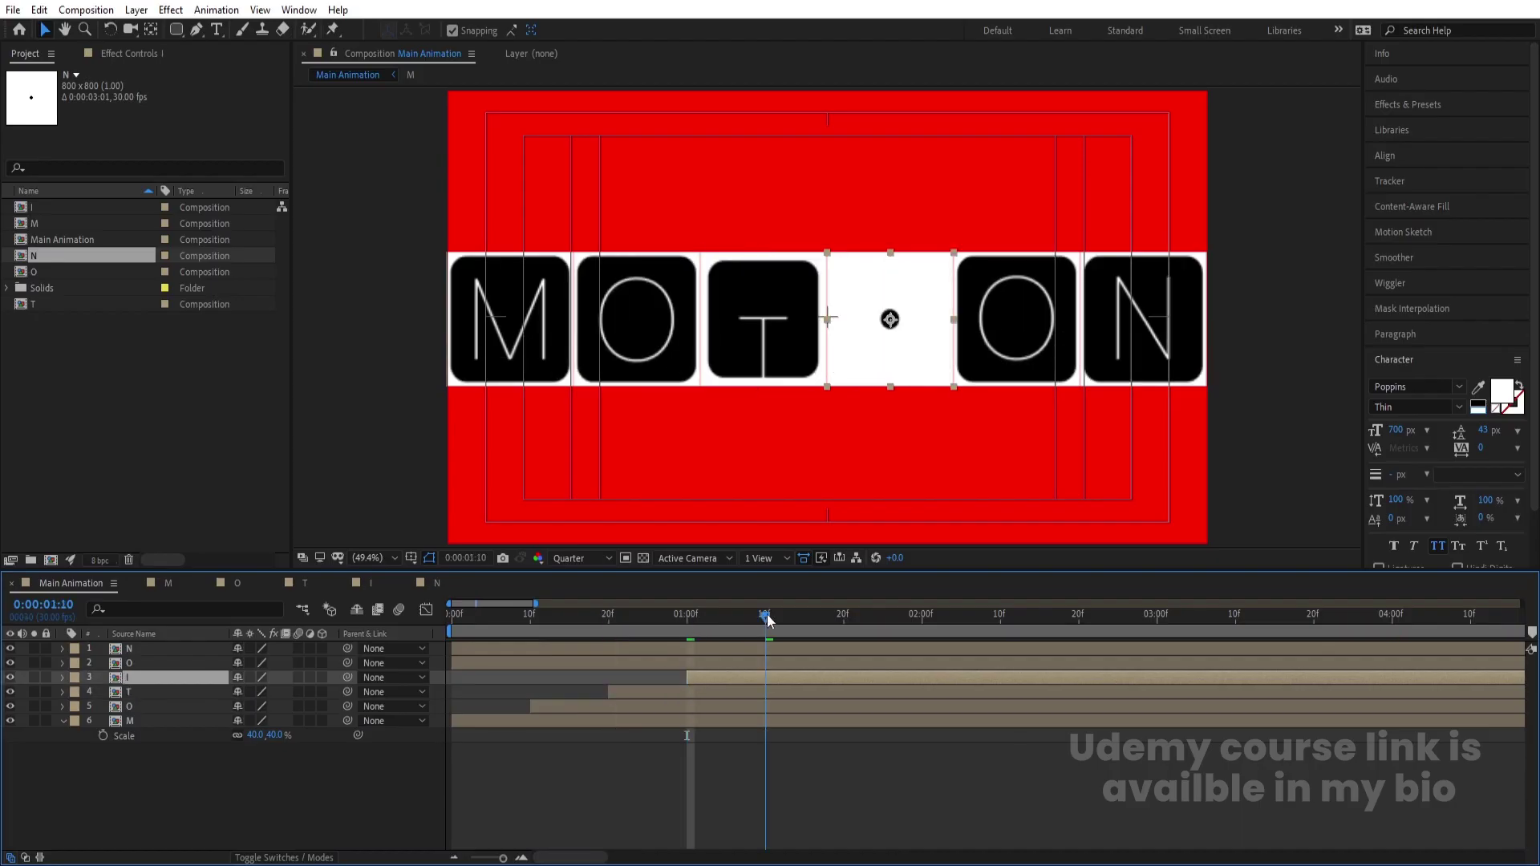
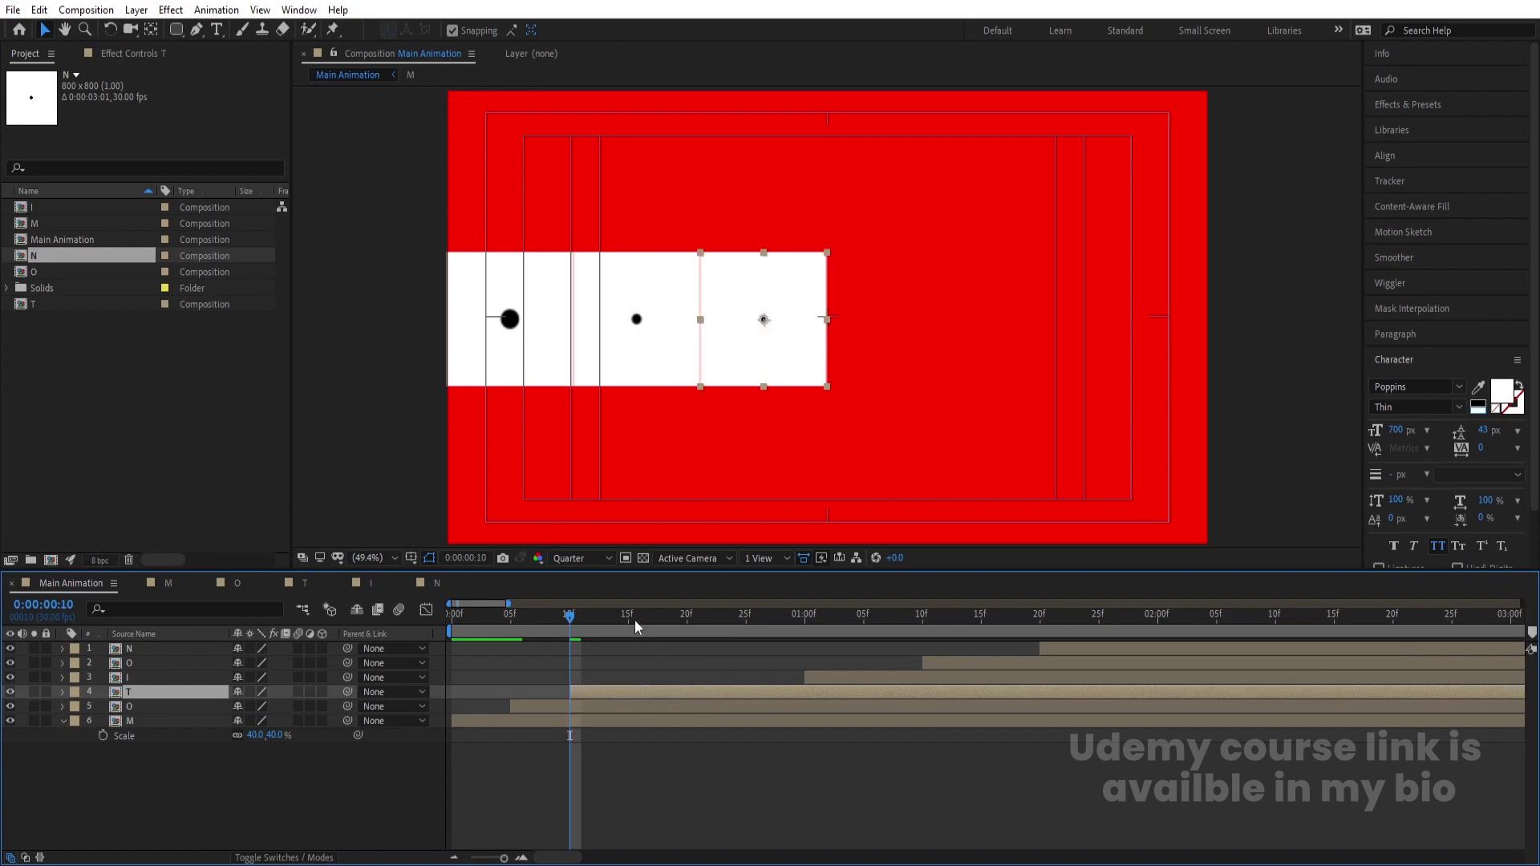
# Move the I layer to start at 0:00:00:15 and the fifth tile's O layer to start at 0:00:00:20
pyautogui.click(631, 618)
pyautogui.moveTo(820, 678); pyautogui.dragTo(645, 678)
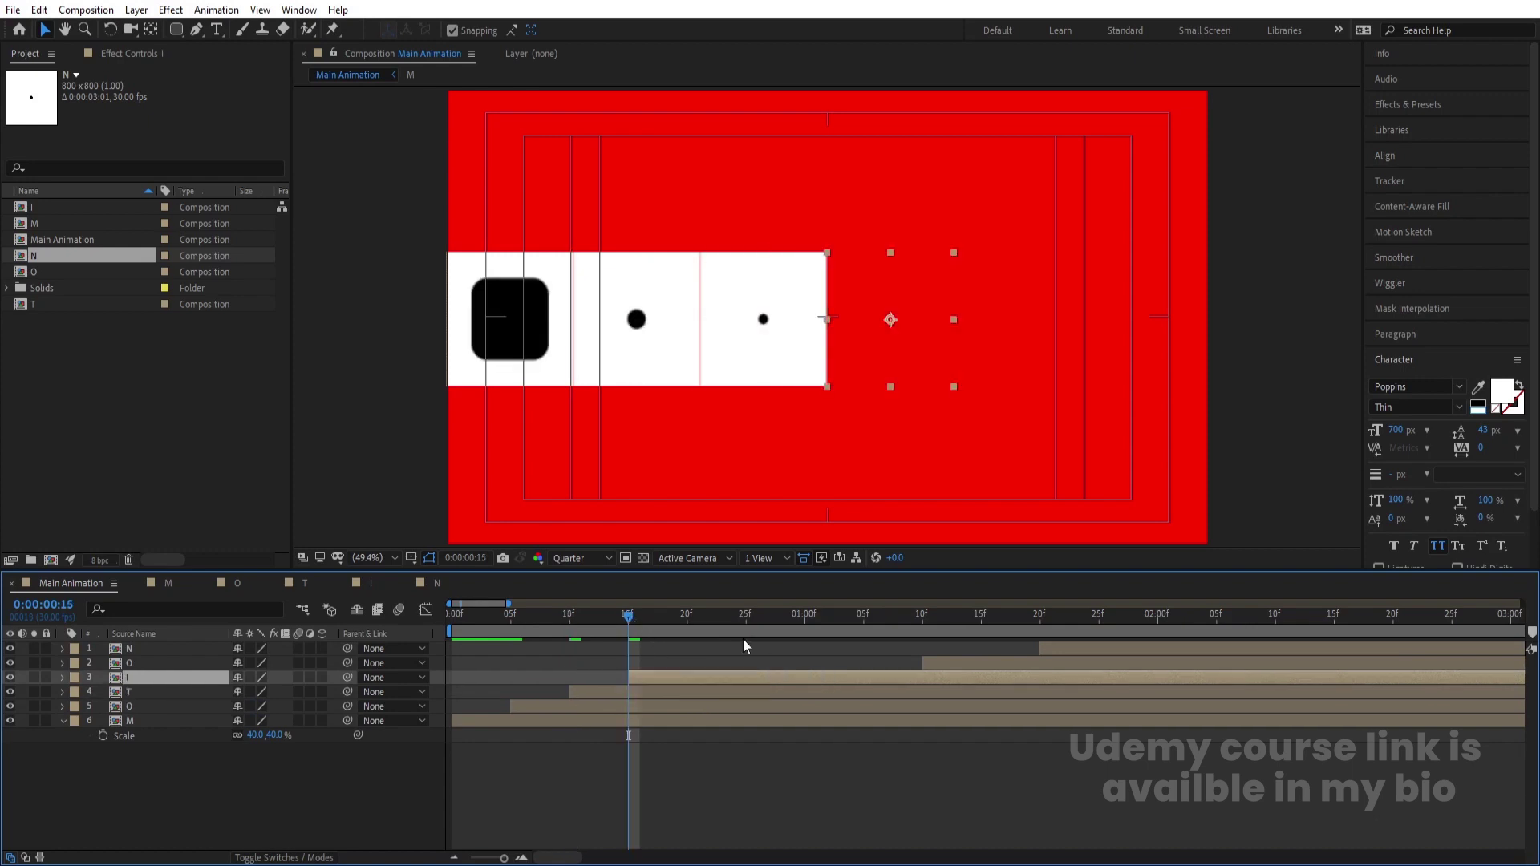
pyautogui.click(689, 616)
pyautogui.click(951, 665)
pyautogui.moveTo(951, 666); pyautogui.dragTo(716, 666)
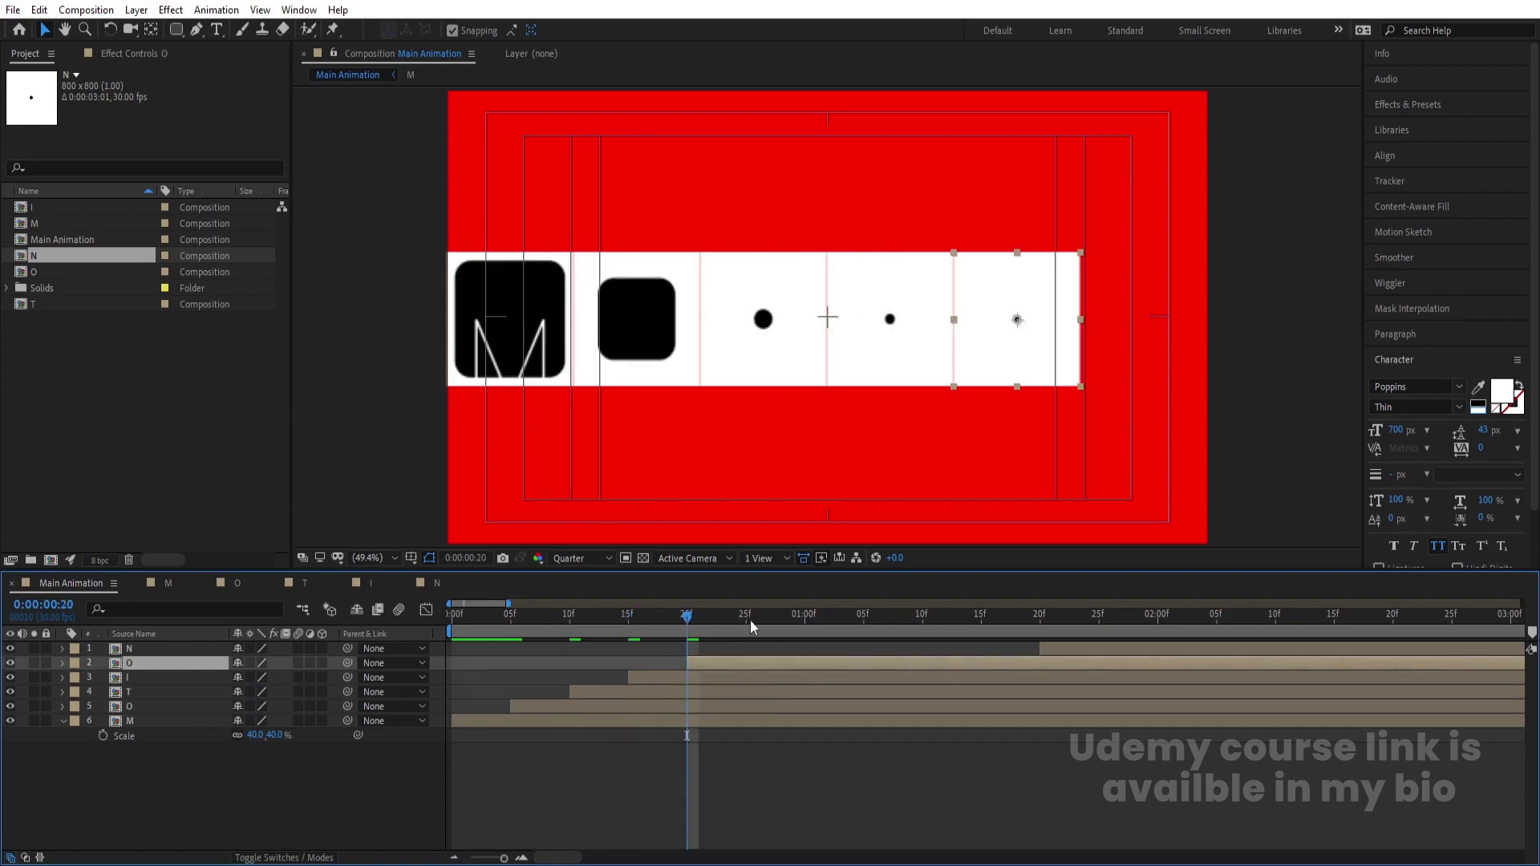
# Move the N layer to start at 0:00:00:25 and set the current time to 0:00:01:00
pyautogui.click(747, 618)
pyautogui.moveTo(1058, 646); pyautogui.dragTo(764, 647)
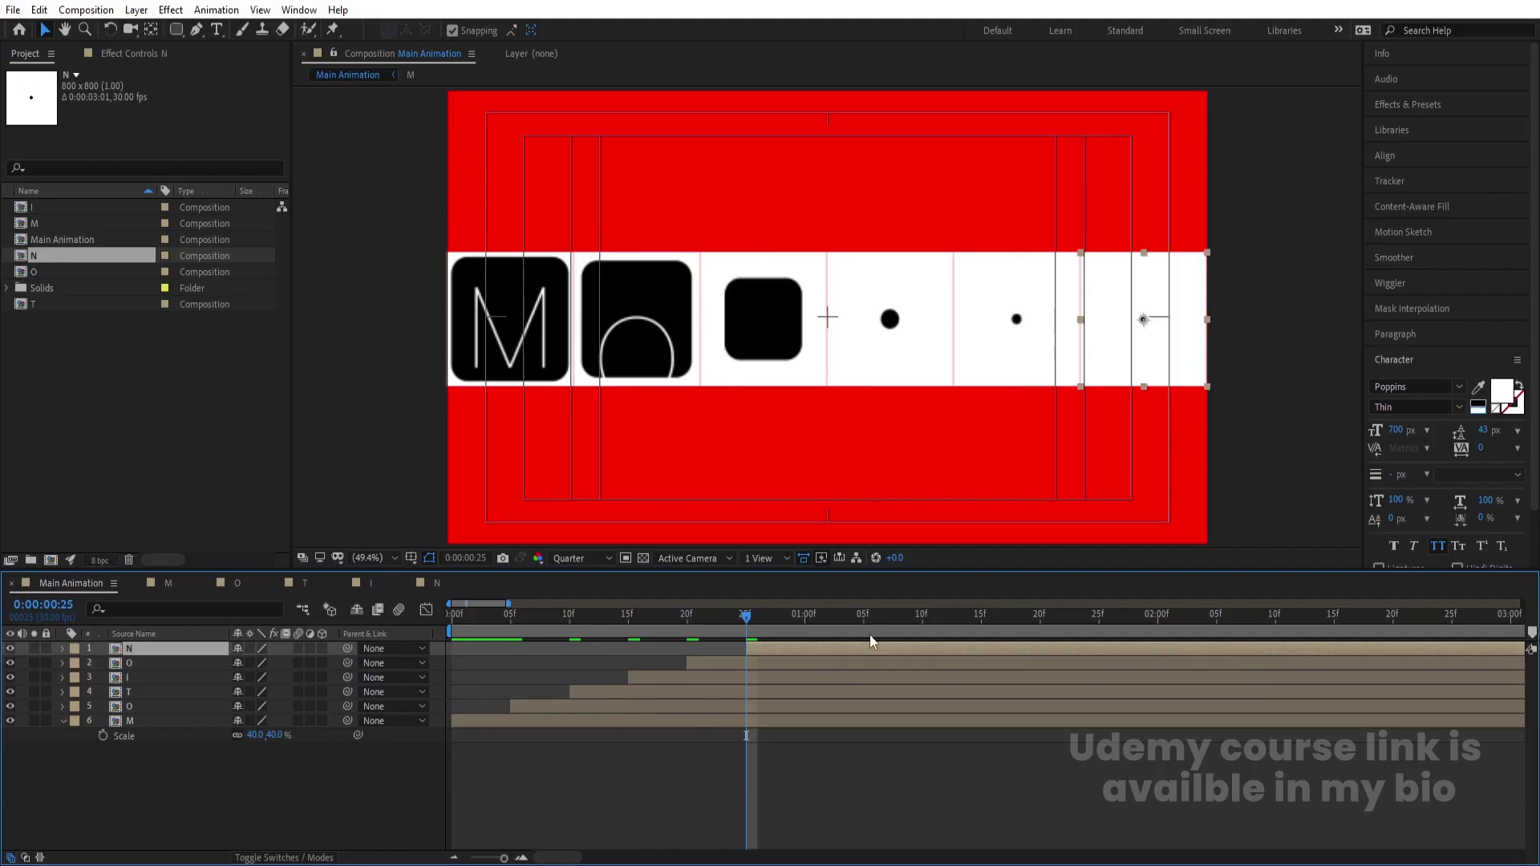
pyautogui.click(805, 623)
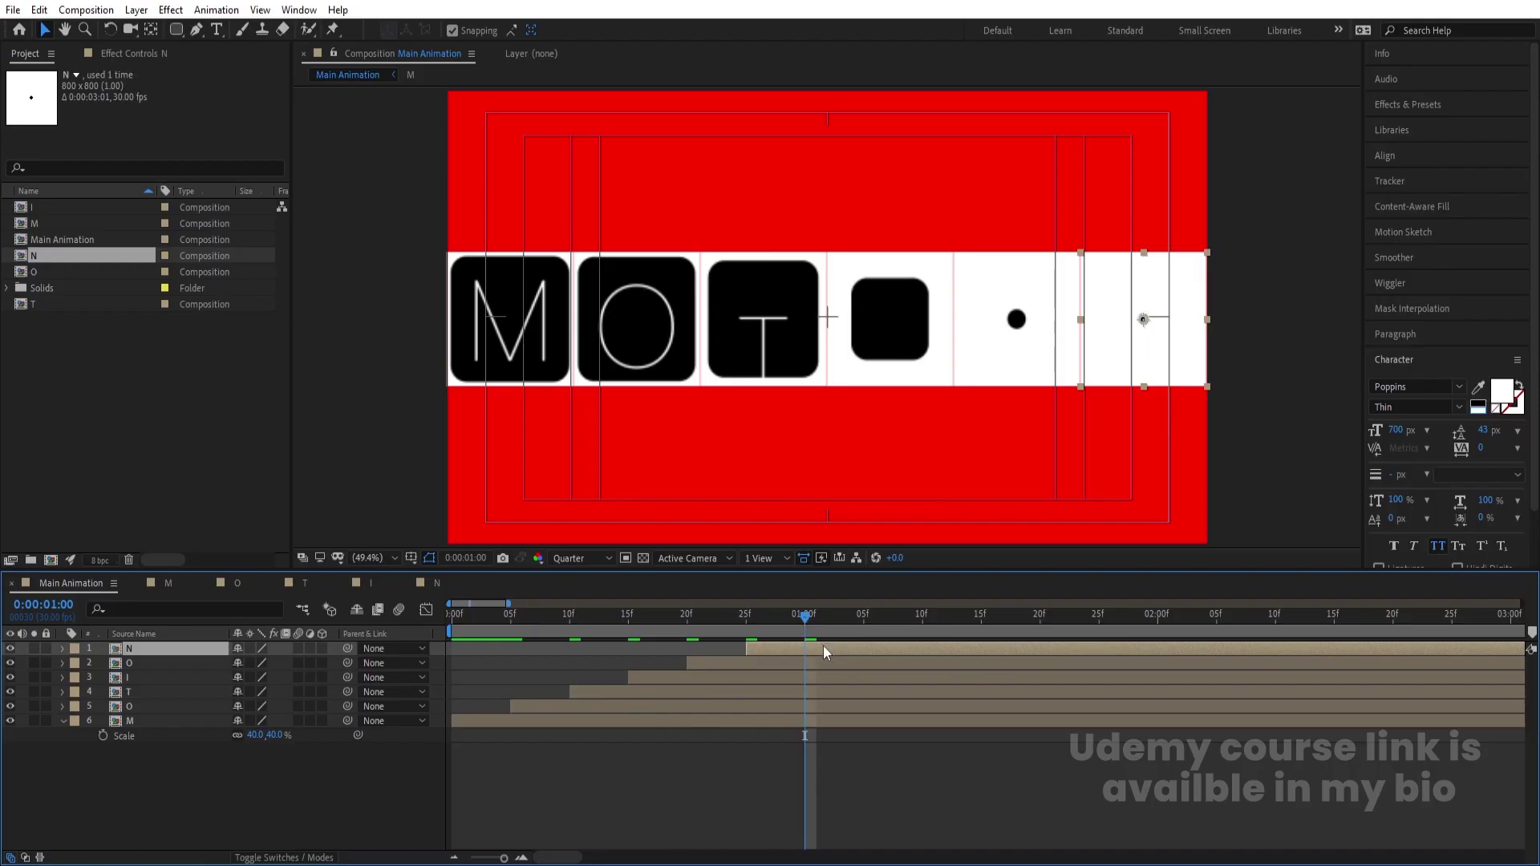
# Play back the staggered tile animation in Main Animation from 0:00:00:25
pyautogui.click(746, 619)
pyautogui.press('space')
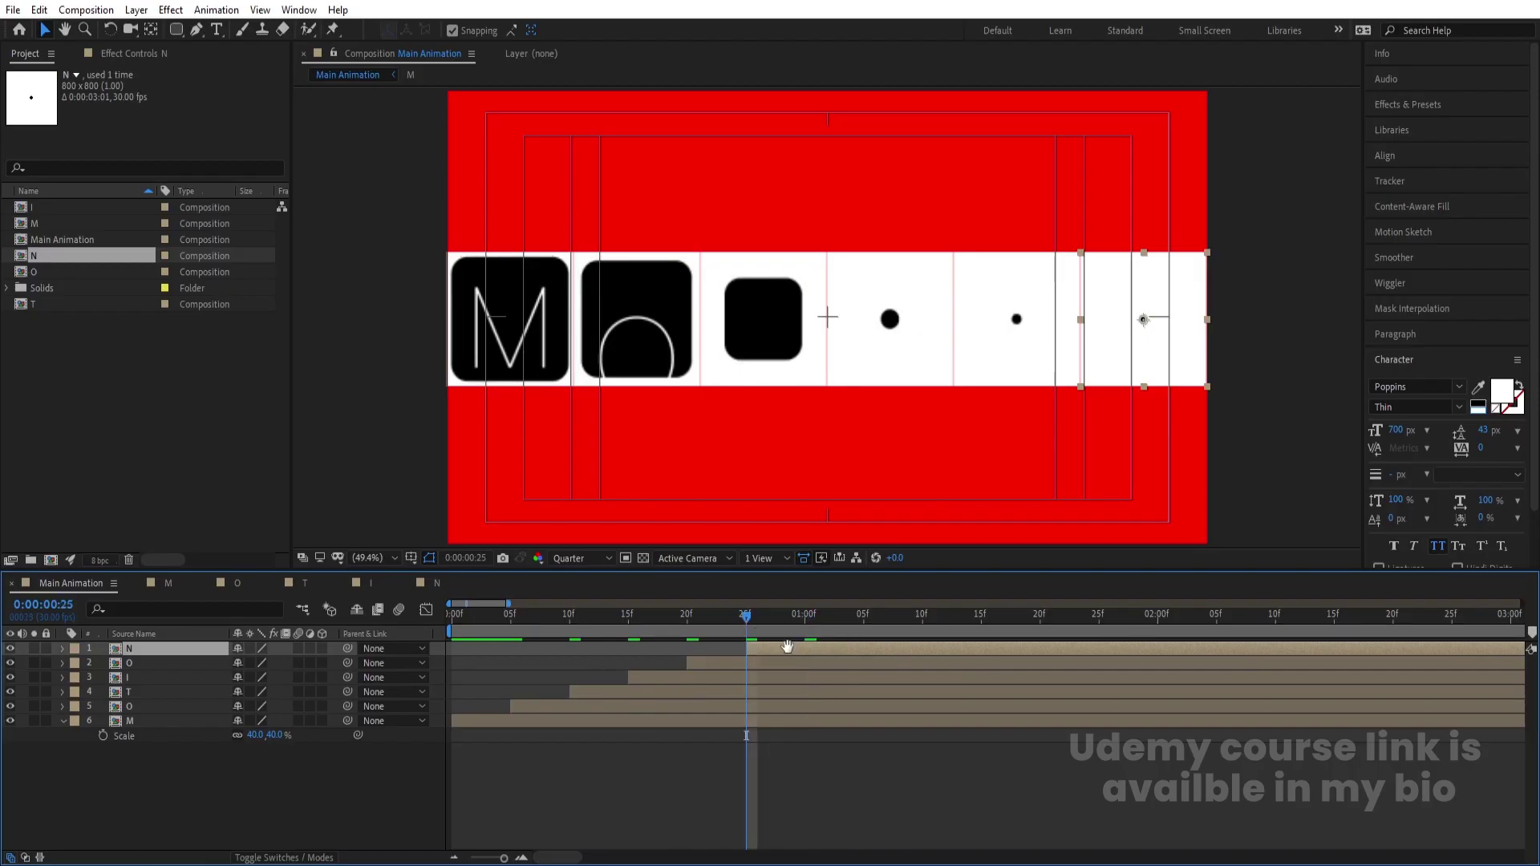
pyautogui.press('-')
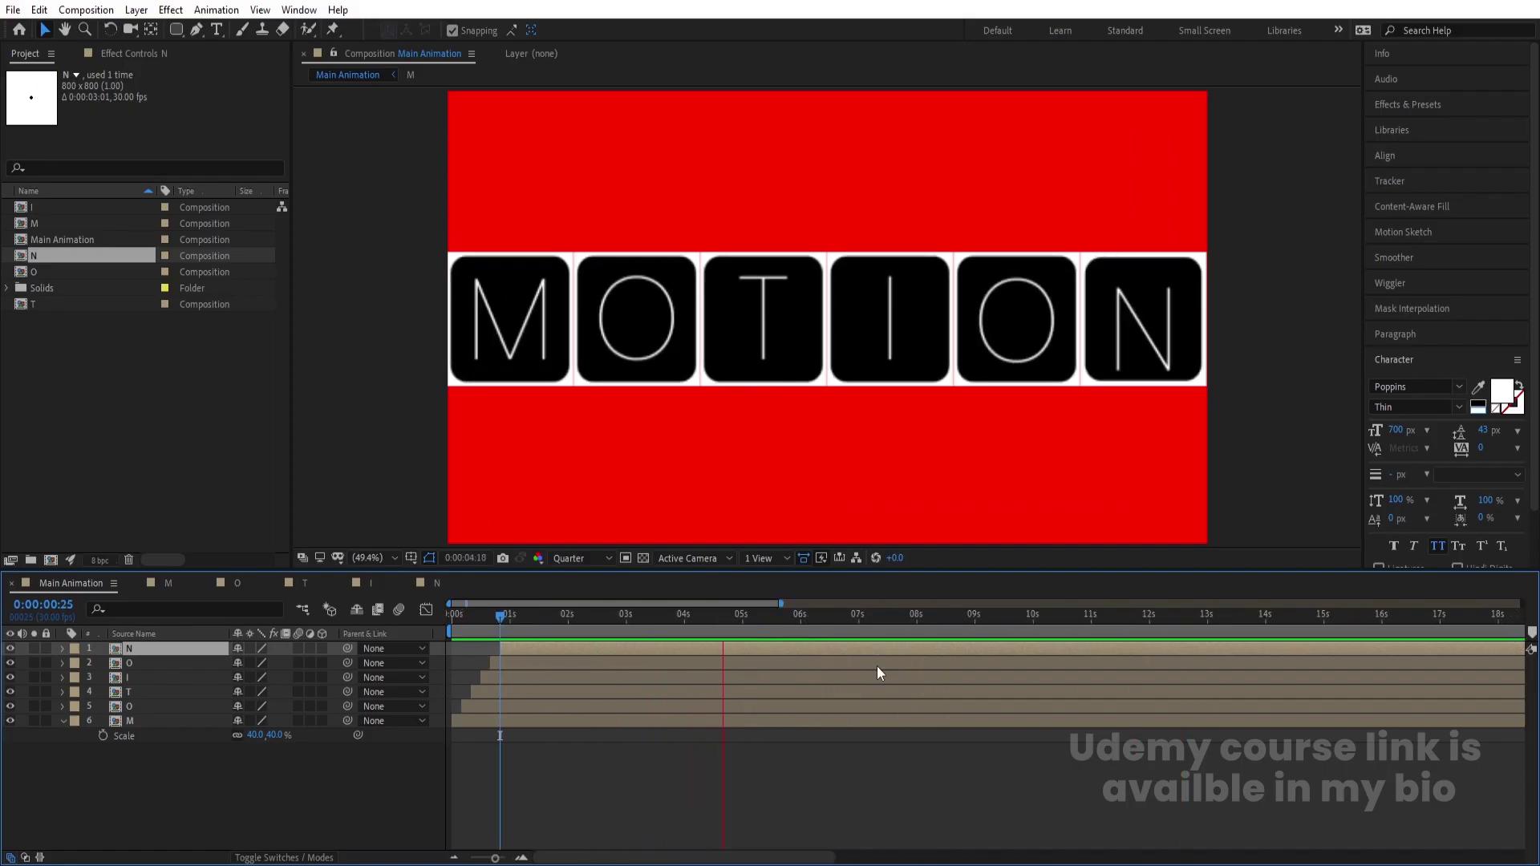
pyautogui.click(507, 618)
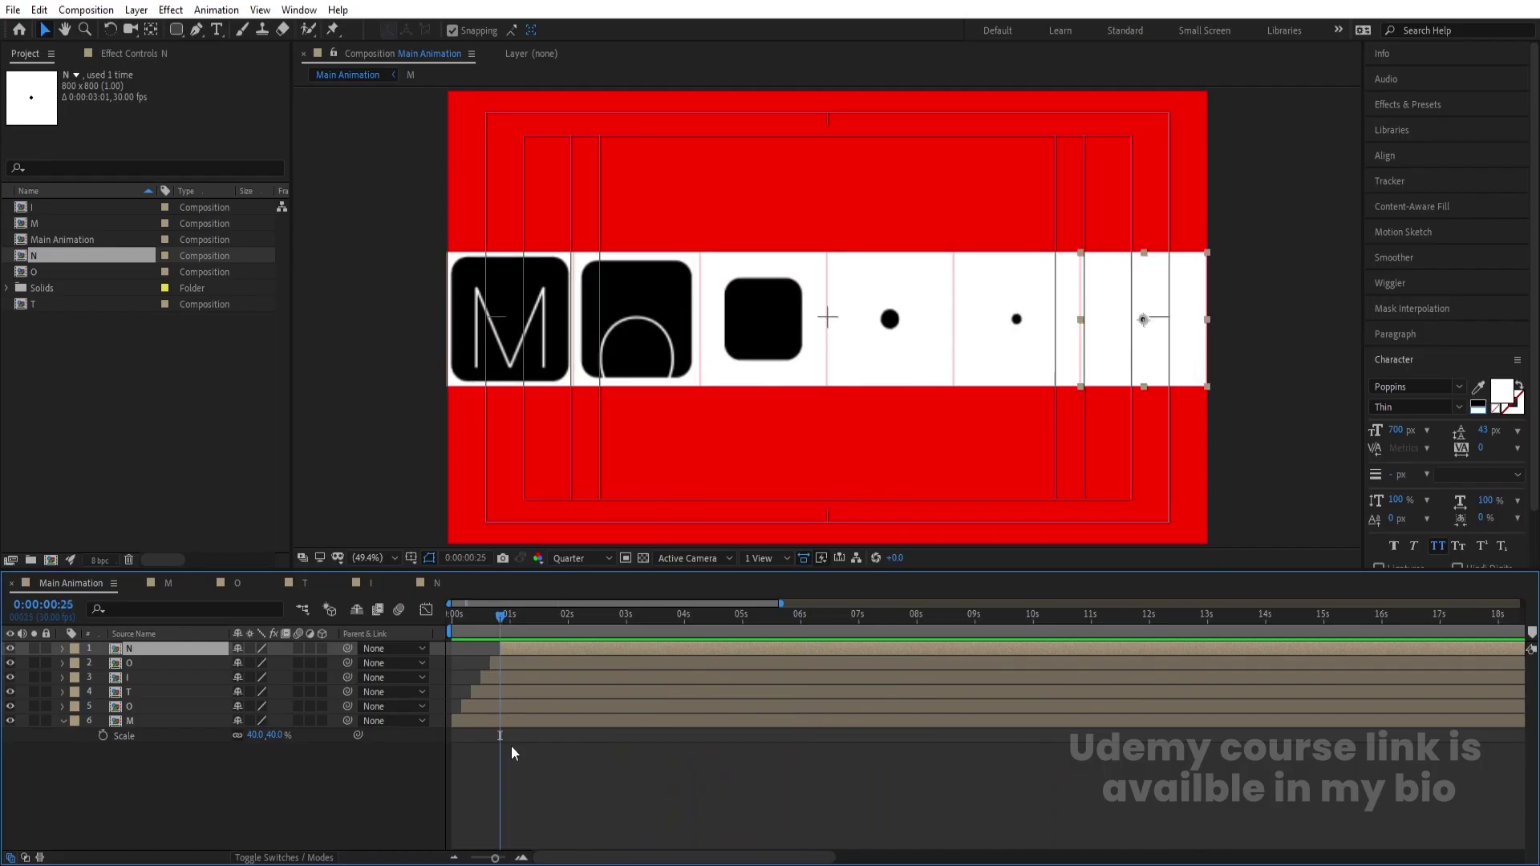
# Trim the starts of all six letter layers to 0:00:00:25 and shift the trimmed layers to begin at 0:00:00:00
pyautogui.hotkey('ctrl', 'a')
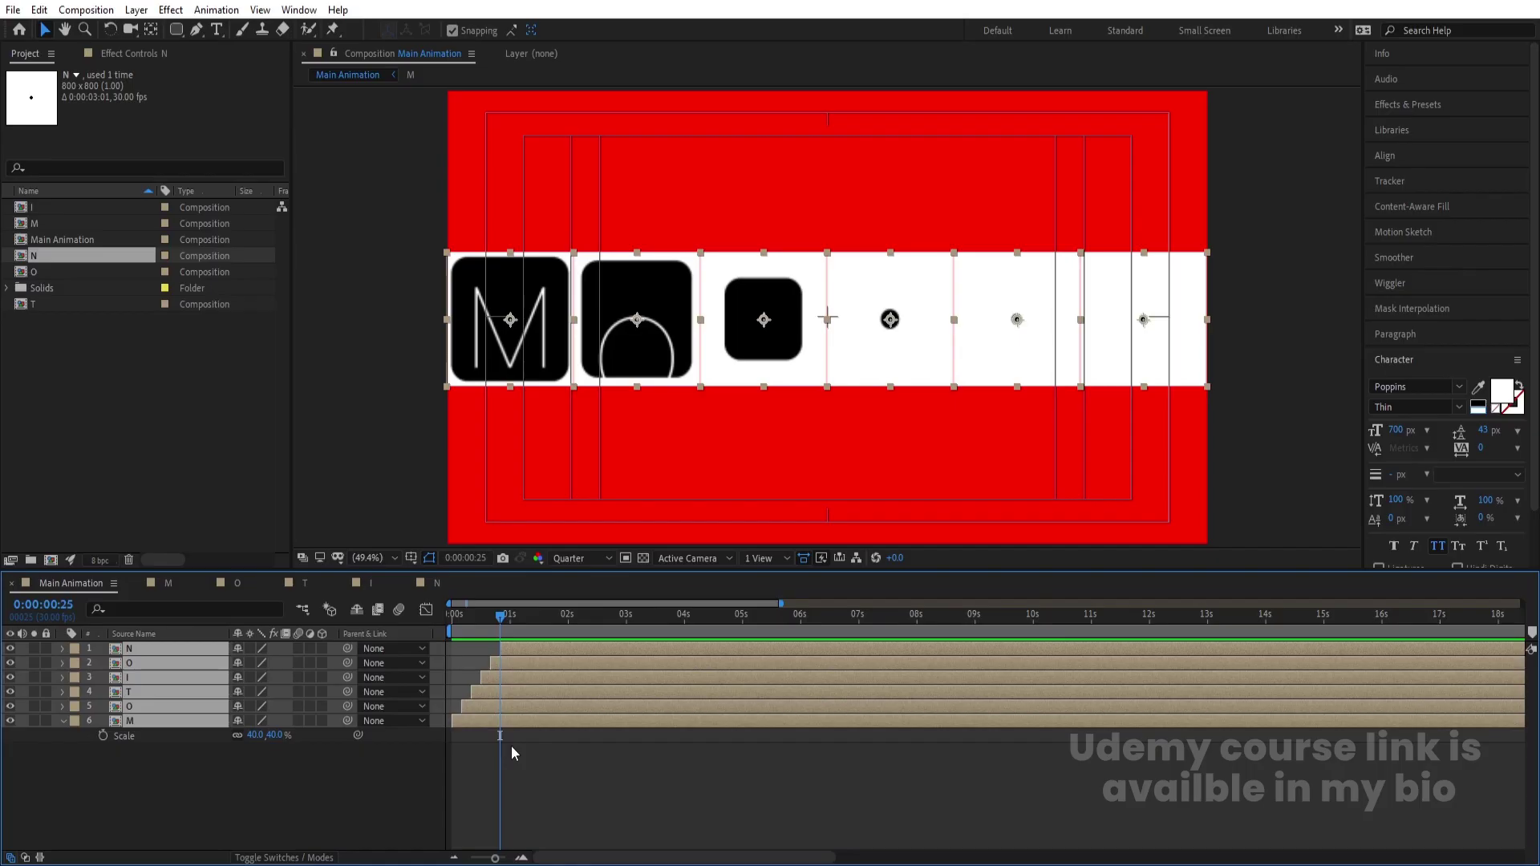
pyautogui.press('[')
pyautogui.press('Home')
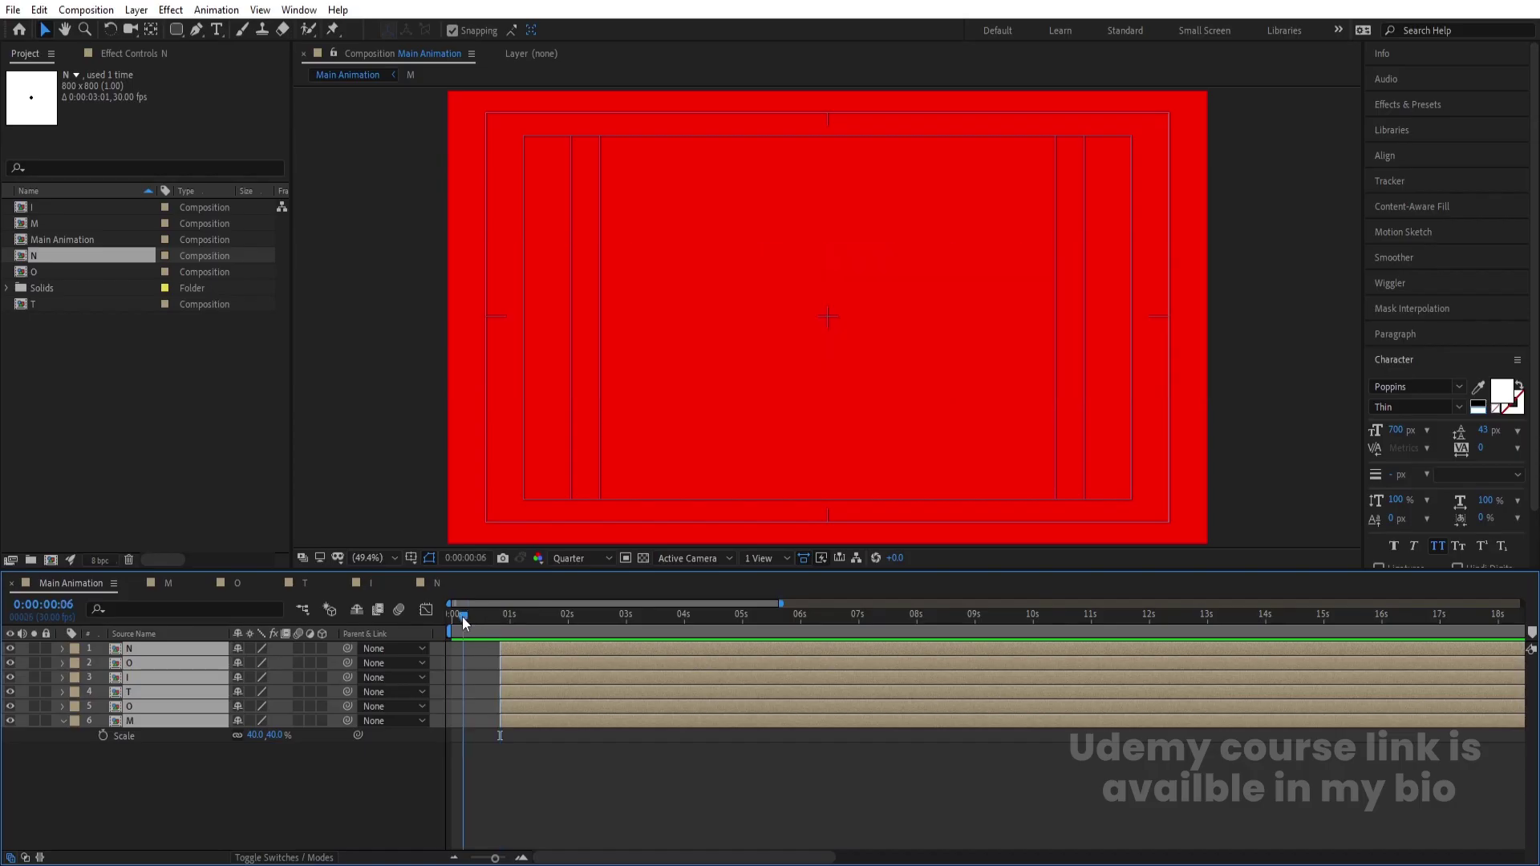
pyautogui.press('[')
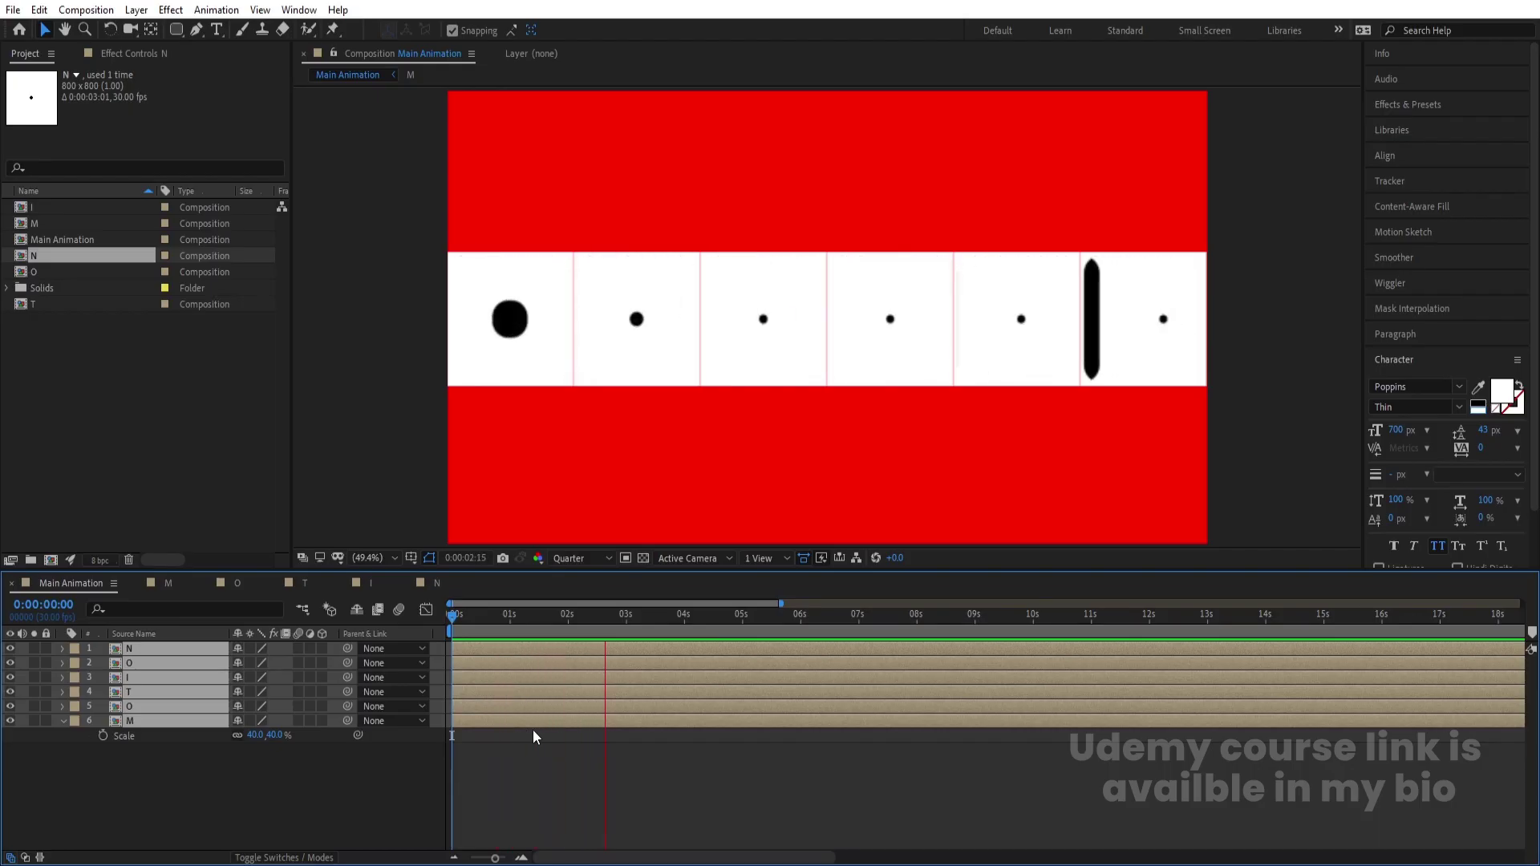
pyautogui.press('space')
pyautogui.click(310, 776)
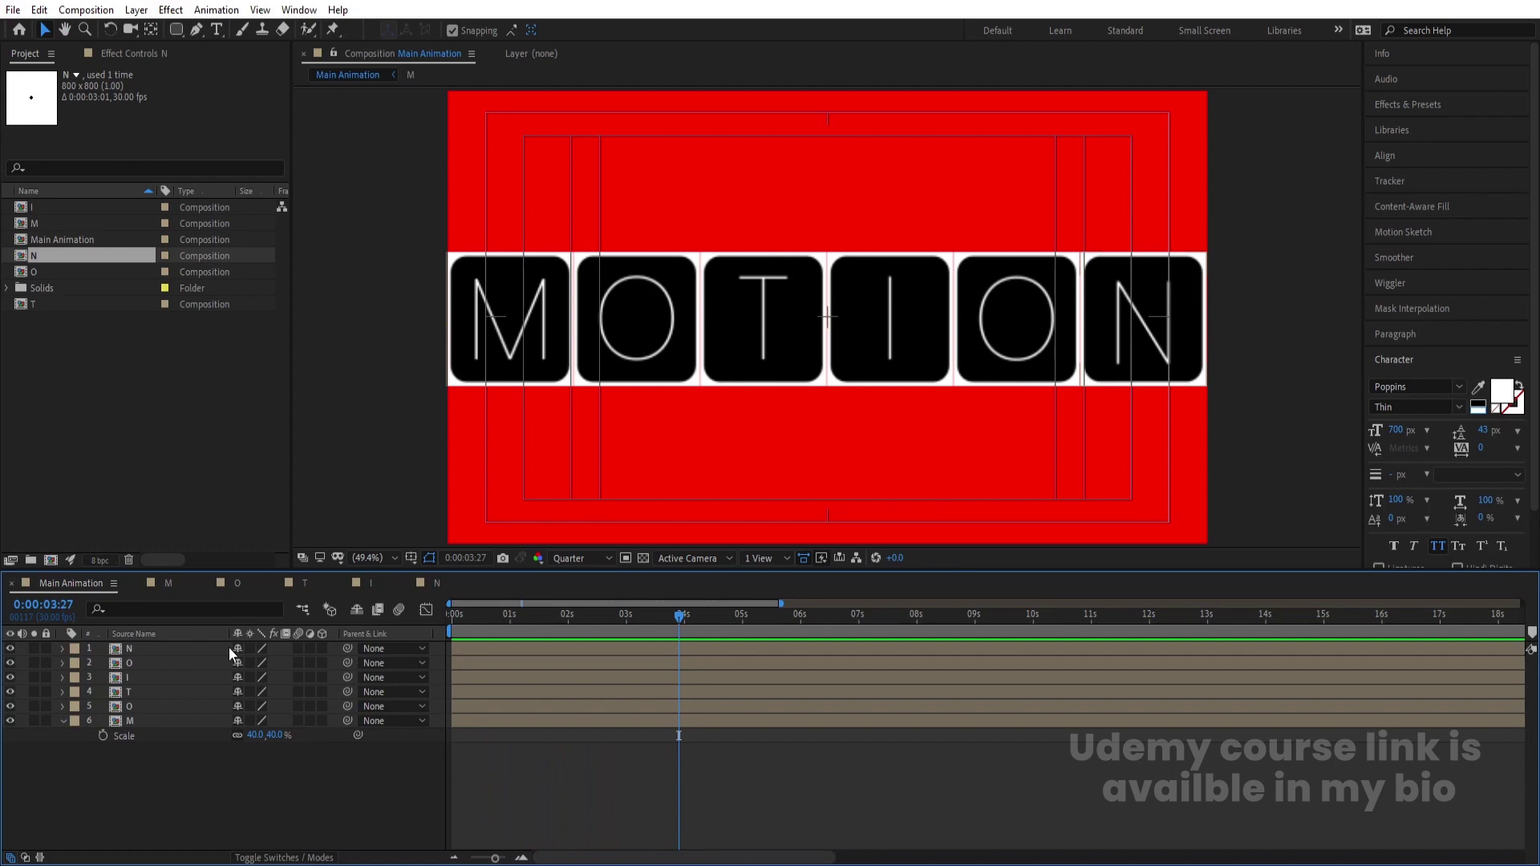
# Create a 1920 x 1080 px white solid and place it beneath all the letter layers as a background
pyautogui.hotkey('ctrl', 'y')
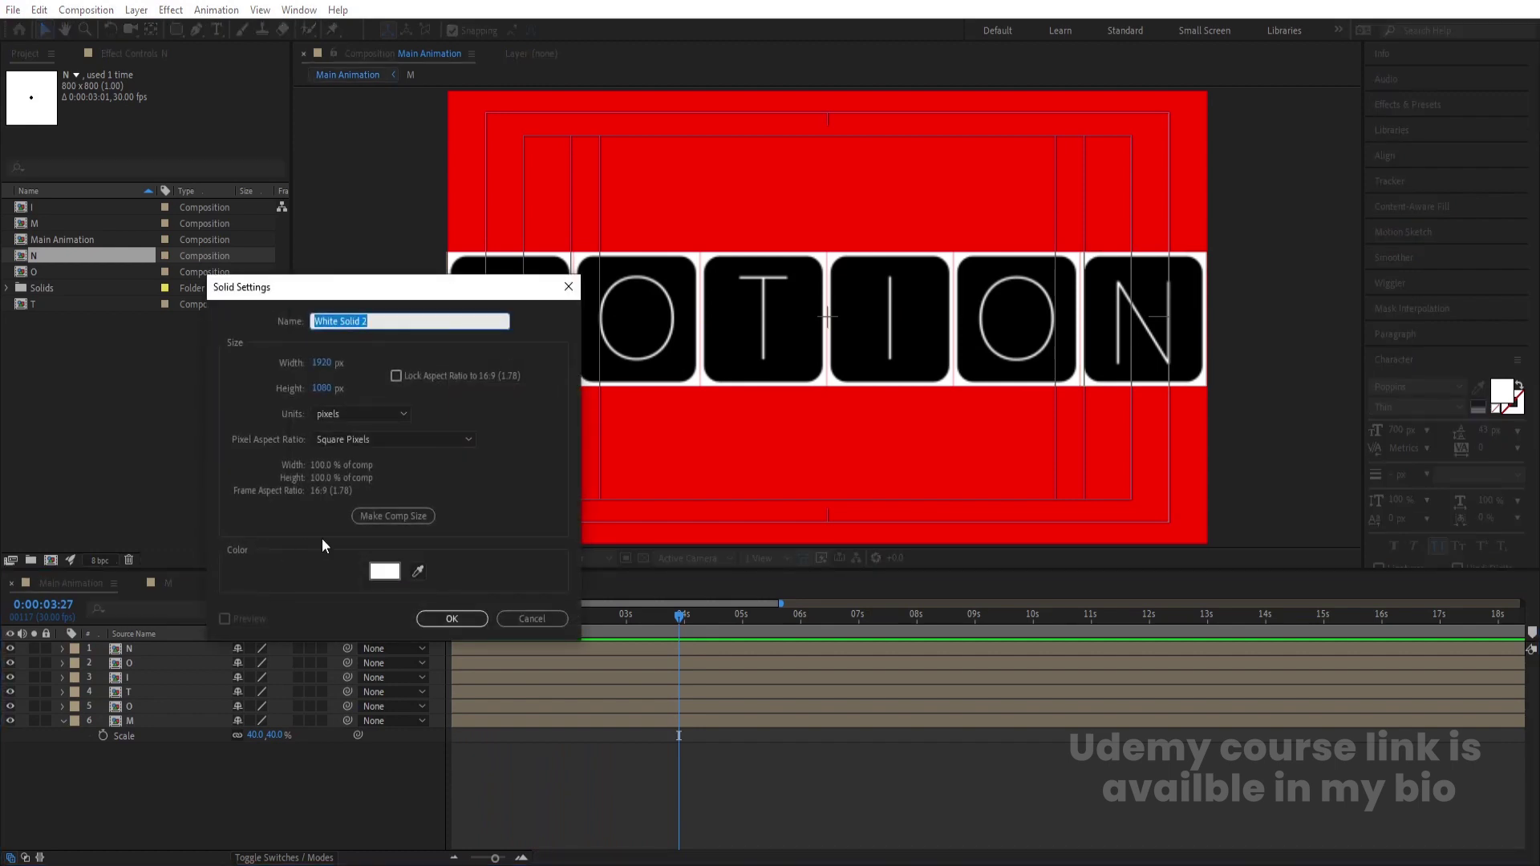
pyautogui.press('Return')
pyautogui.moveTo(162, 655); pyautogui.dragTo(175, 763)
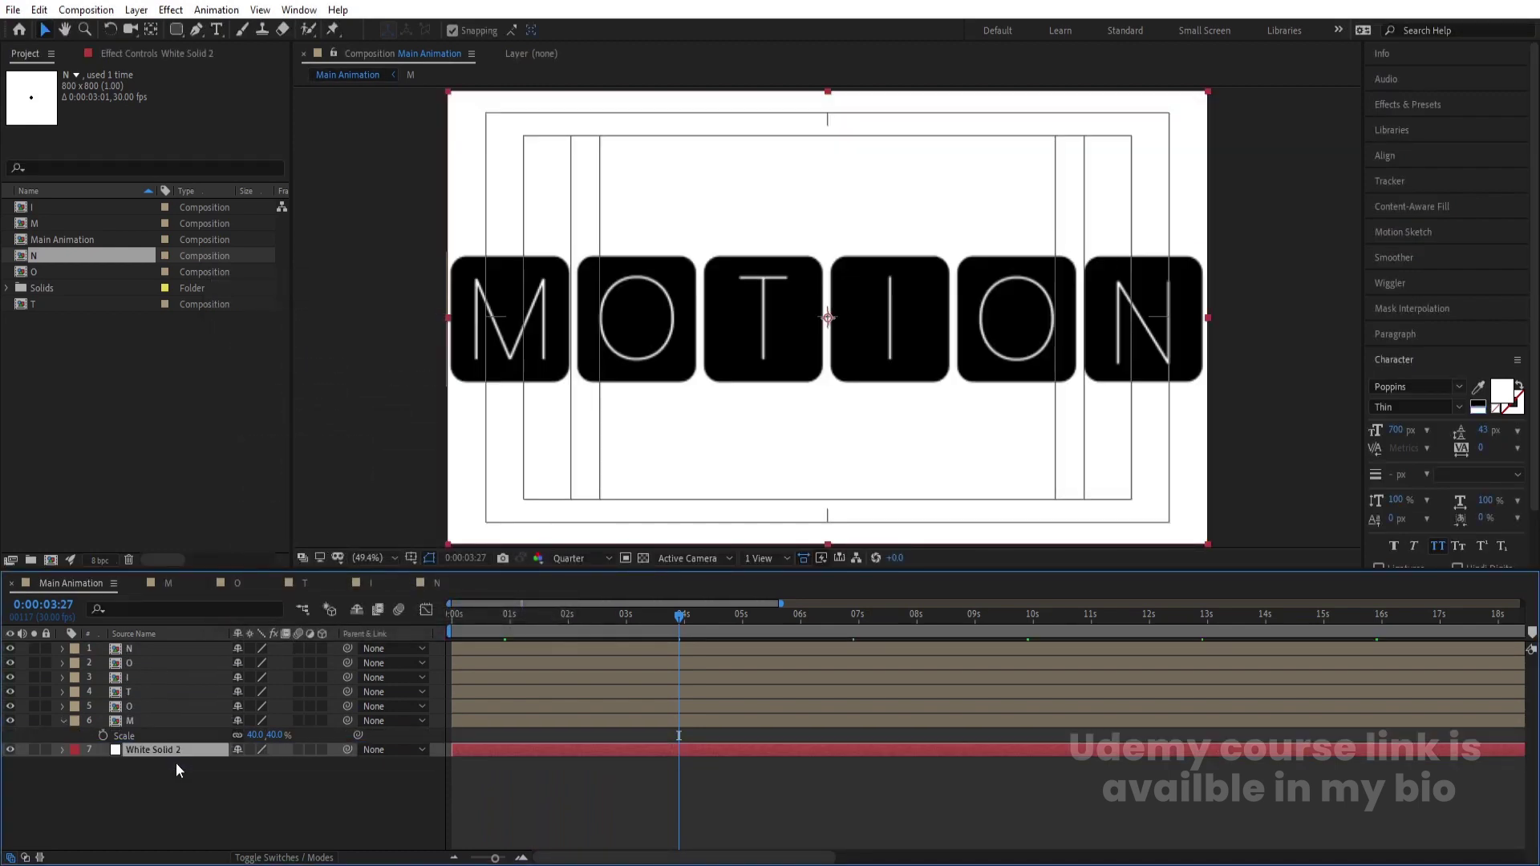
# Delete the white solid background layer from the M, O and T compositions
pyautogui.click(168, 584)
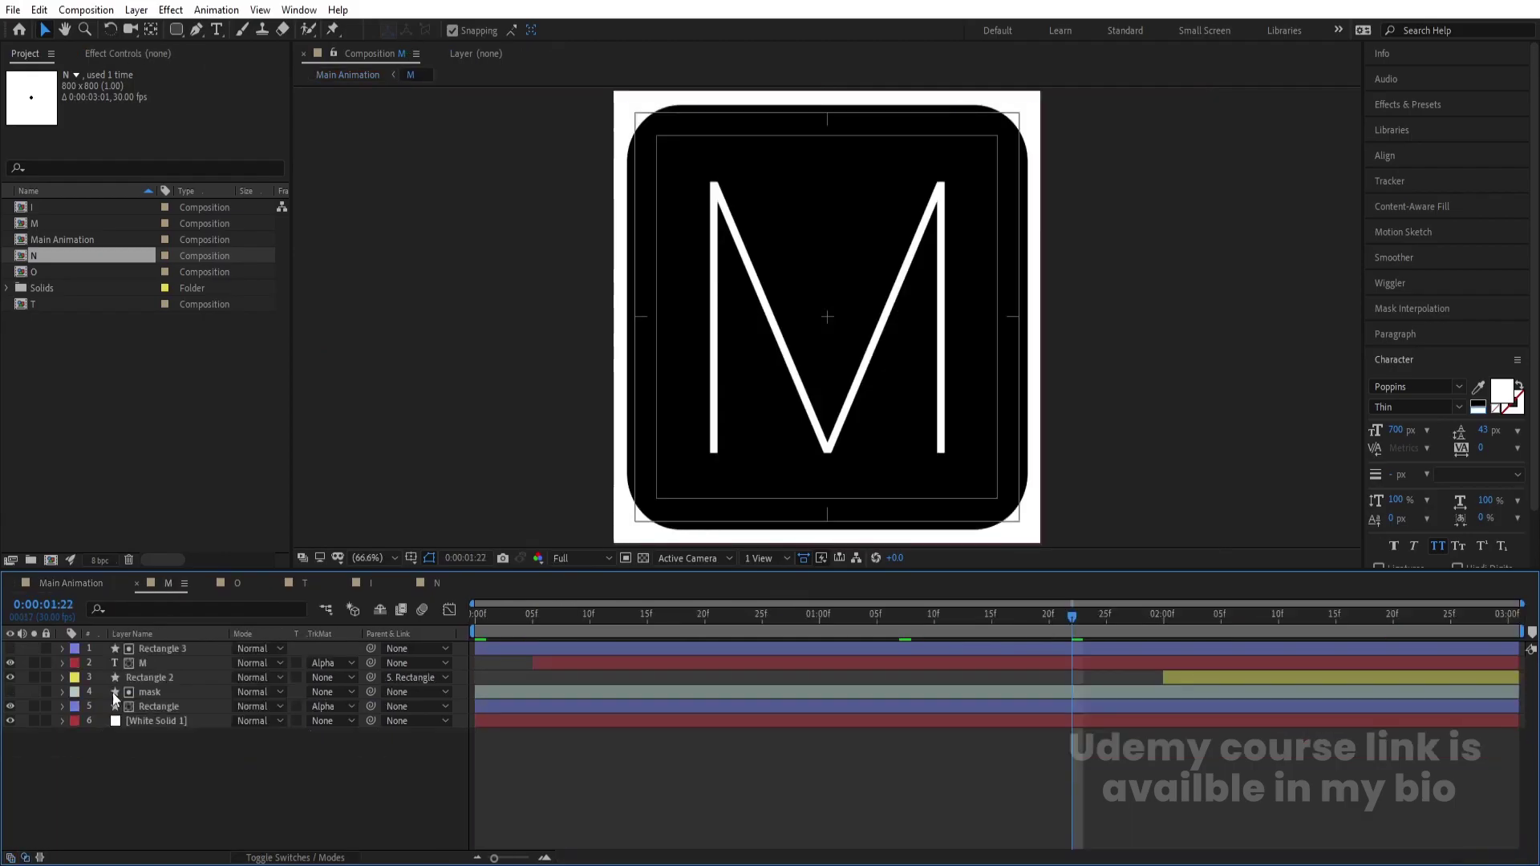
pyautogui.click(156, 723)
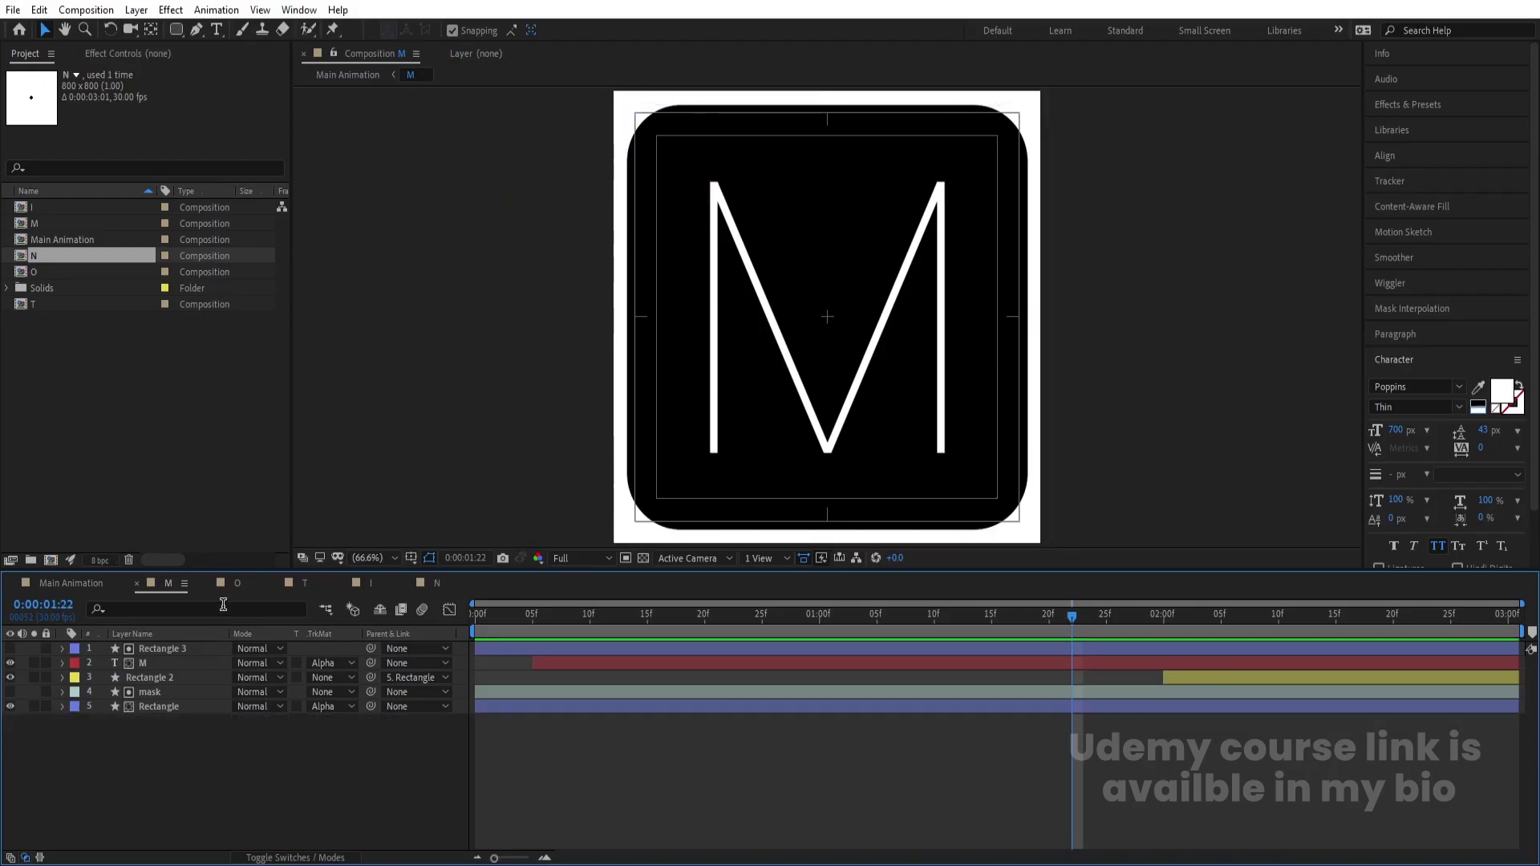
pyautogui.click(237, 583)
pyautogui.click(148, 726)
pyautogui.press('Delete')
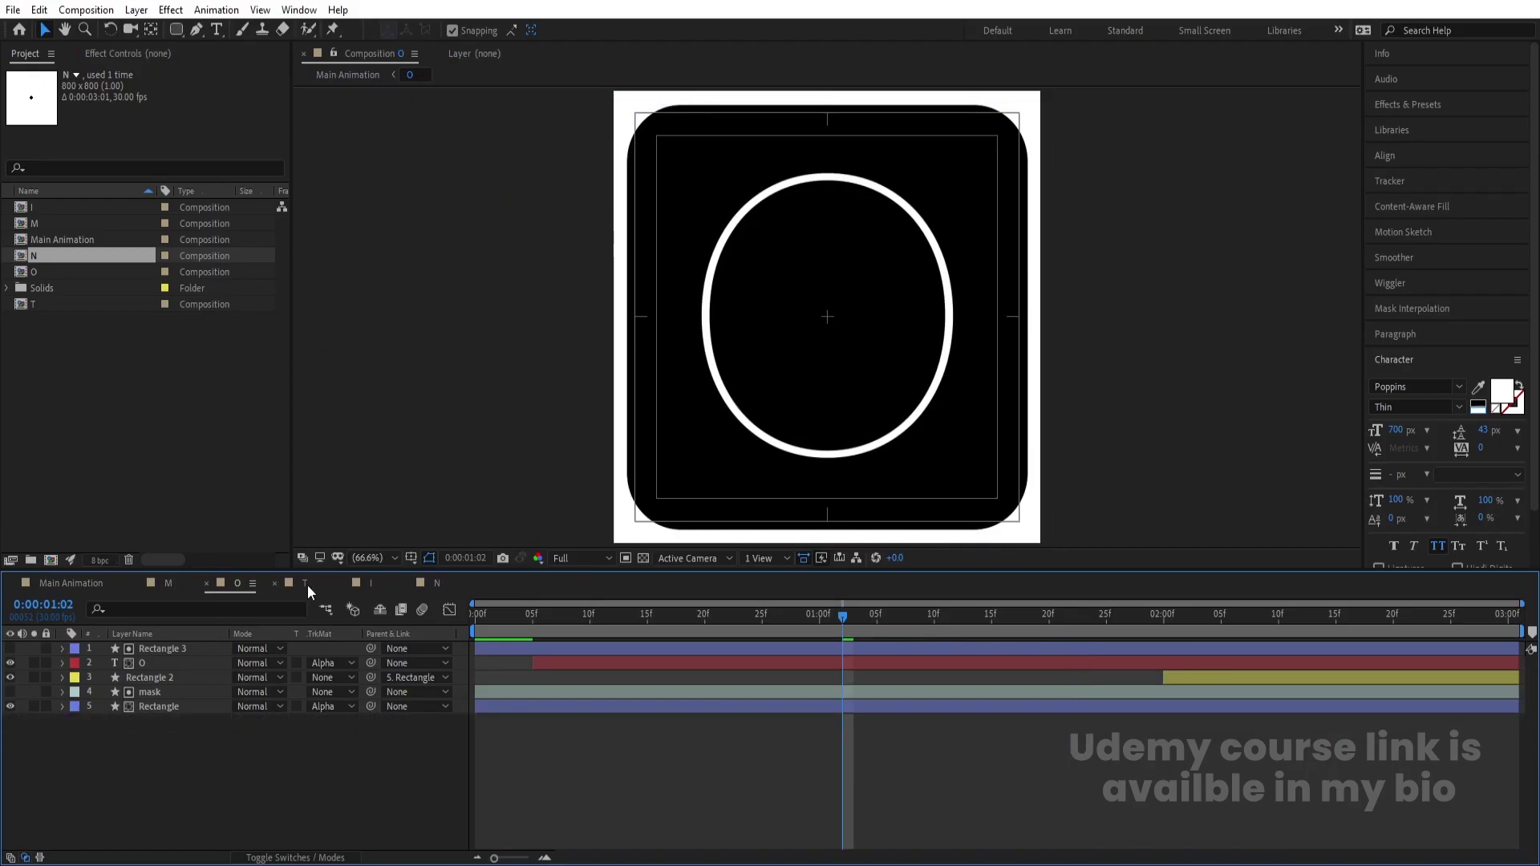
pyautogui.click(305, 584)
pyautogui.click(156, 724)
pyautogui.press('Delete')
# Delete the white solid background layer from the I and N compositions
pyautogui.click(373, 583)
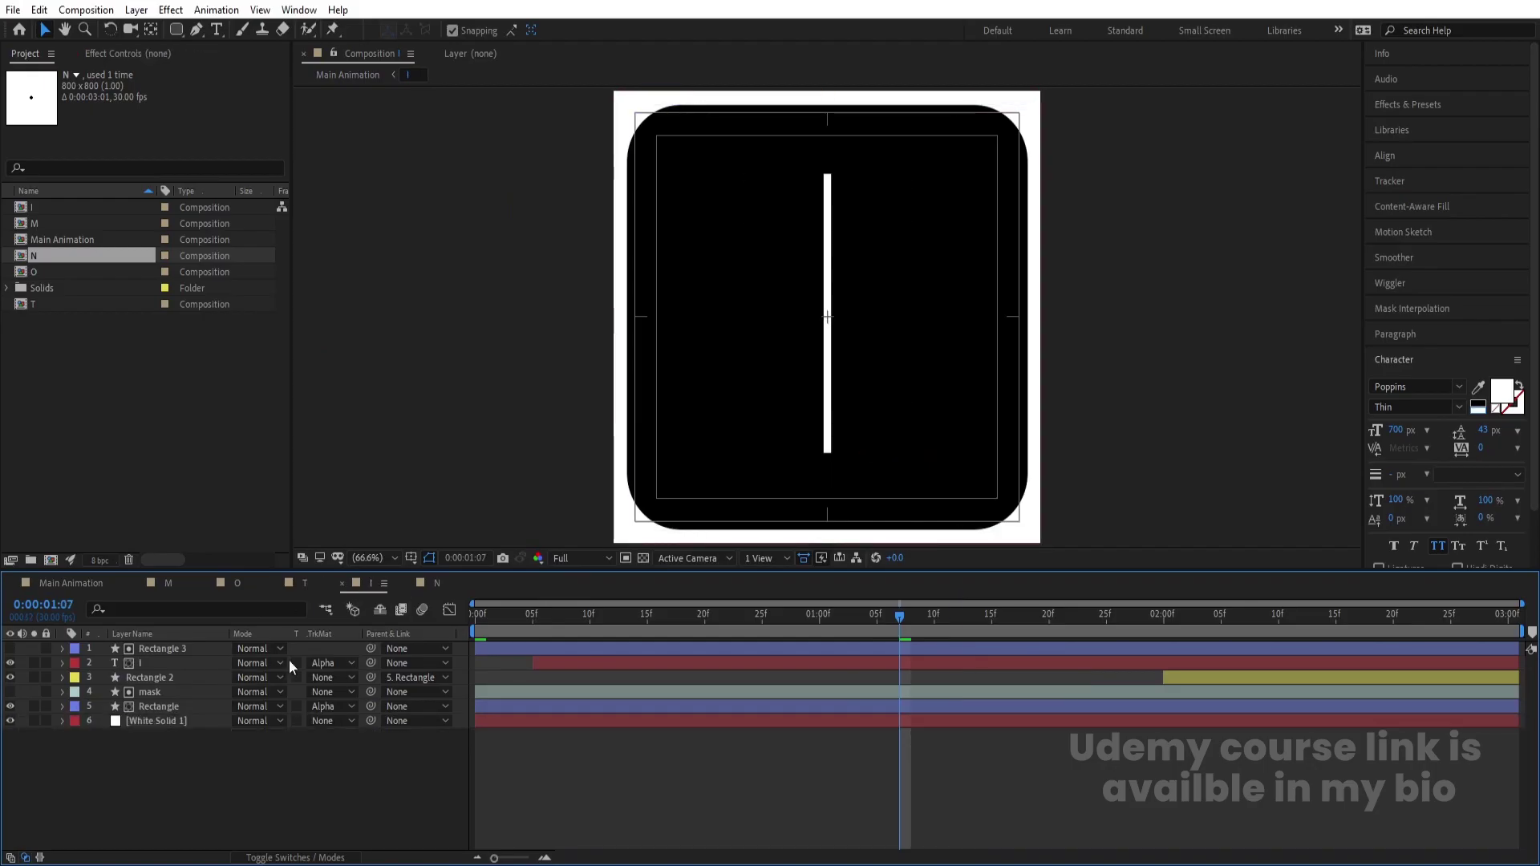
pyautogui.click(181, 724)
pyautogui.press('Delete')
pyautogui.click(437, 583)
pyautogui.click(156, 726)
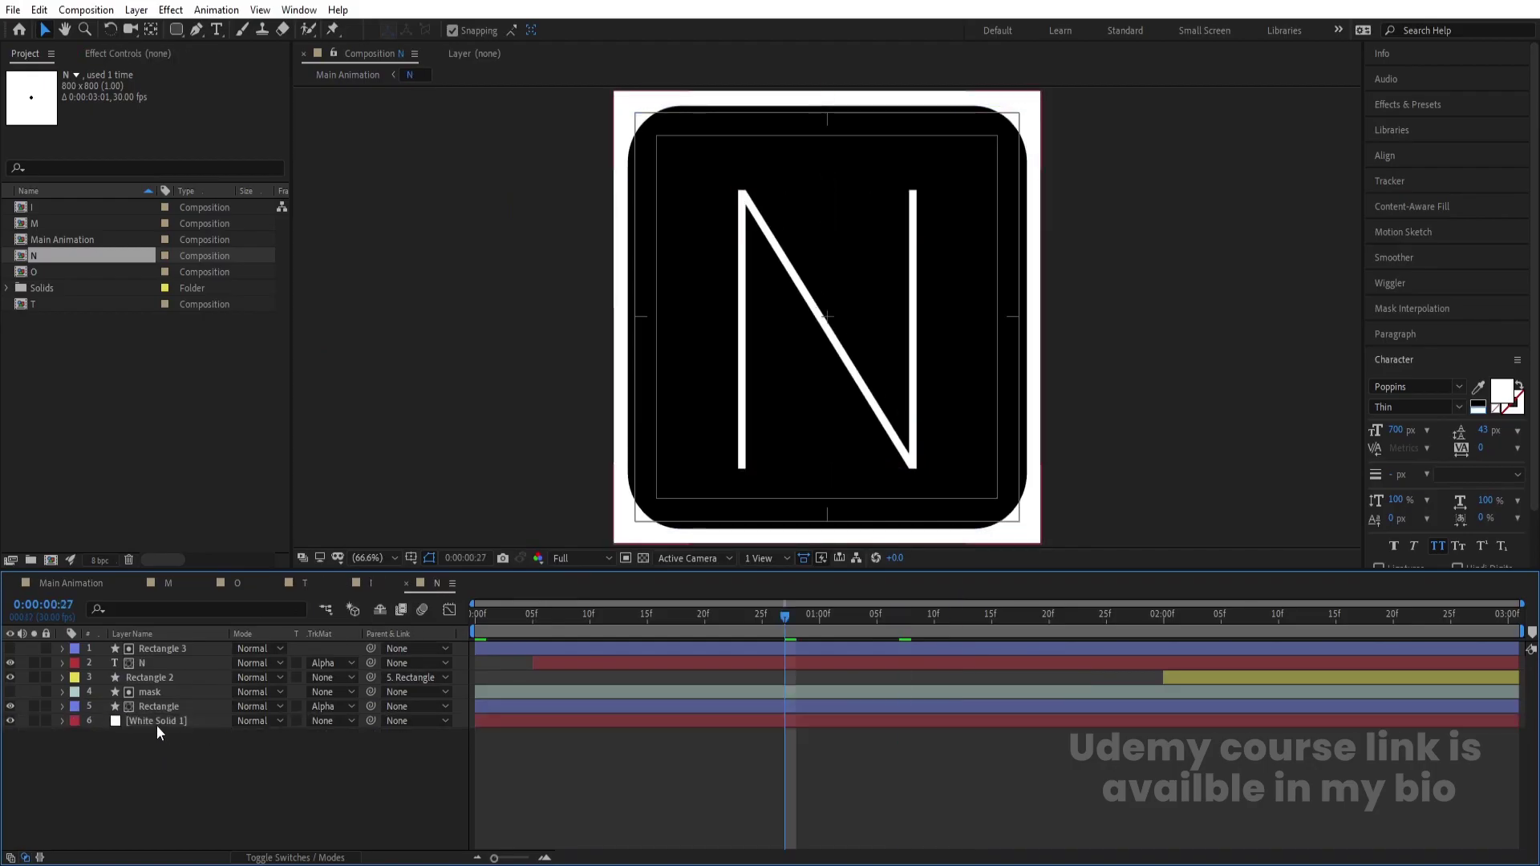
pyautogui.press('Delete')
# Return to Main Animation and preview the letter tiles over the white background from 0:00:00:00
pyautogui.click(80, 584)
pyautogui.moveTo(464, 628); pyautogui.dragTo(426, 623)
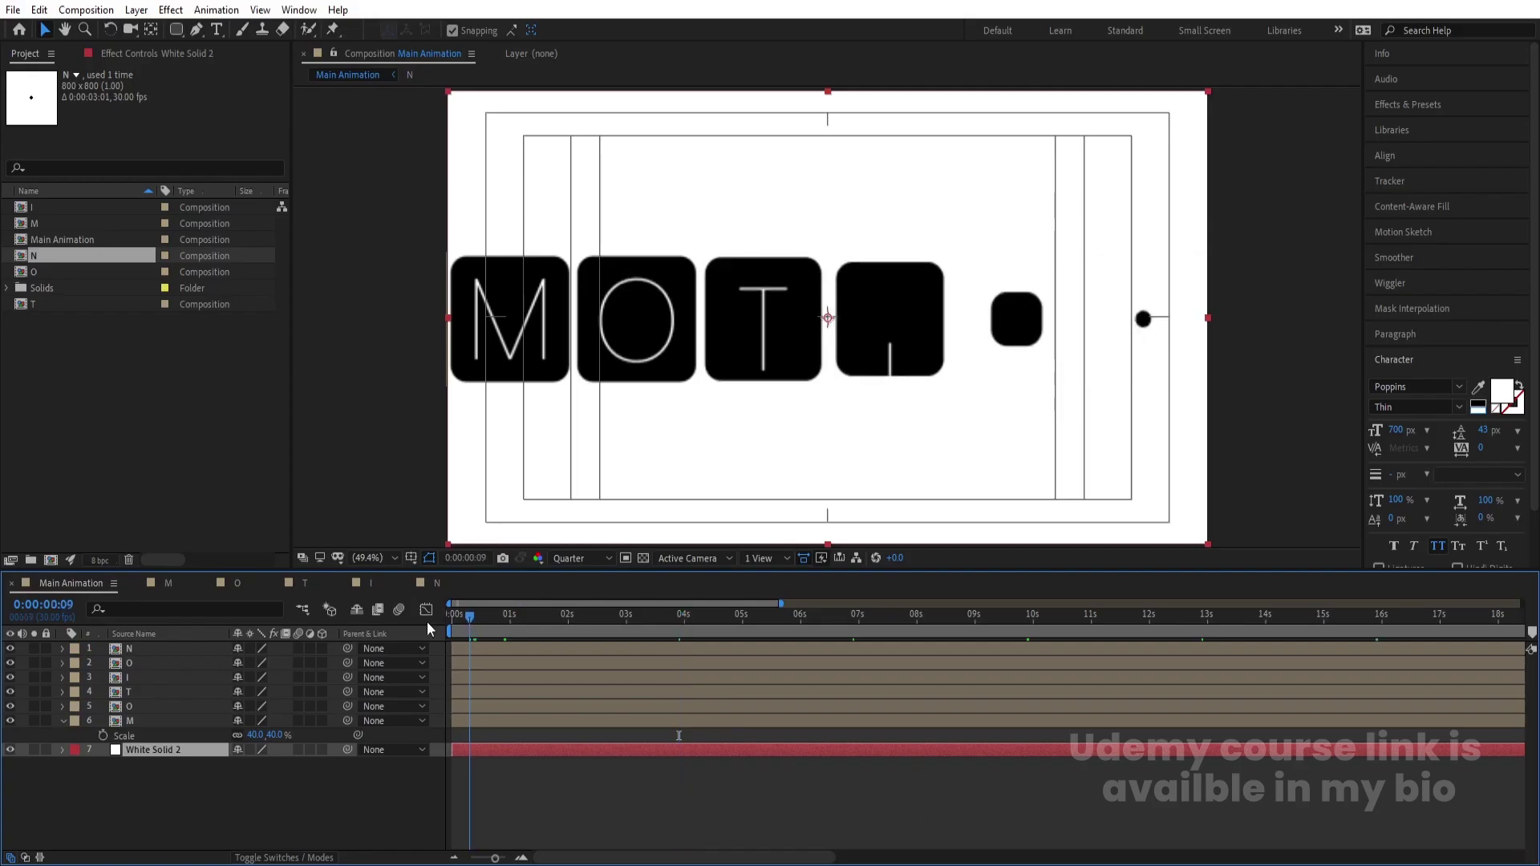
pyautogui.press('space')
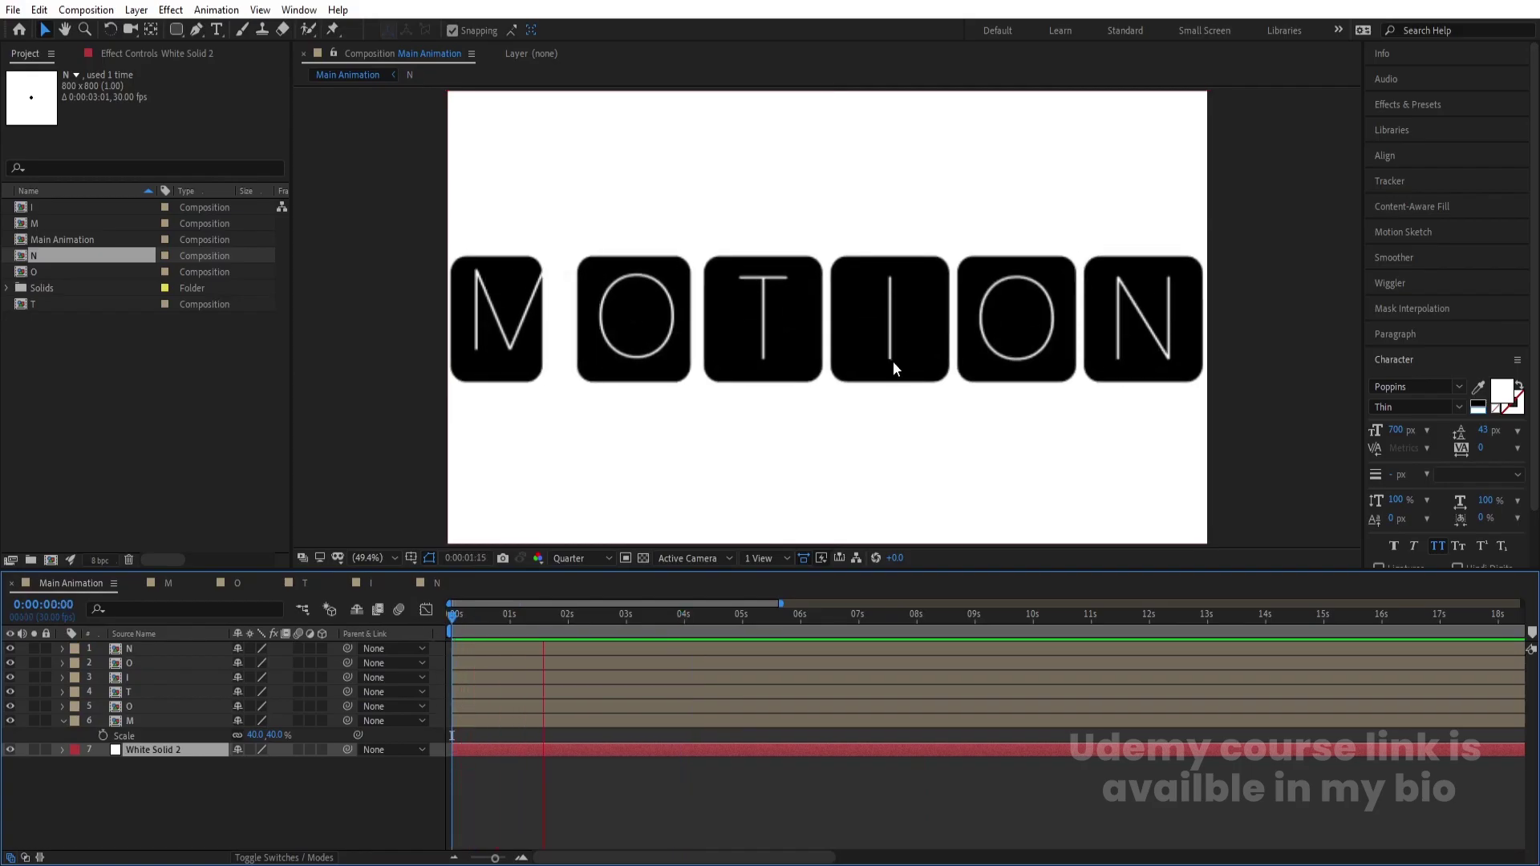
pyautogui.press('space')
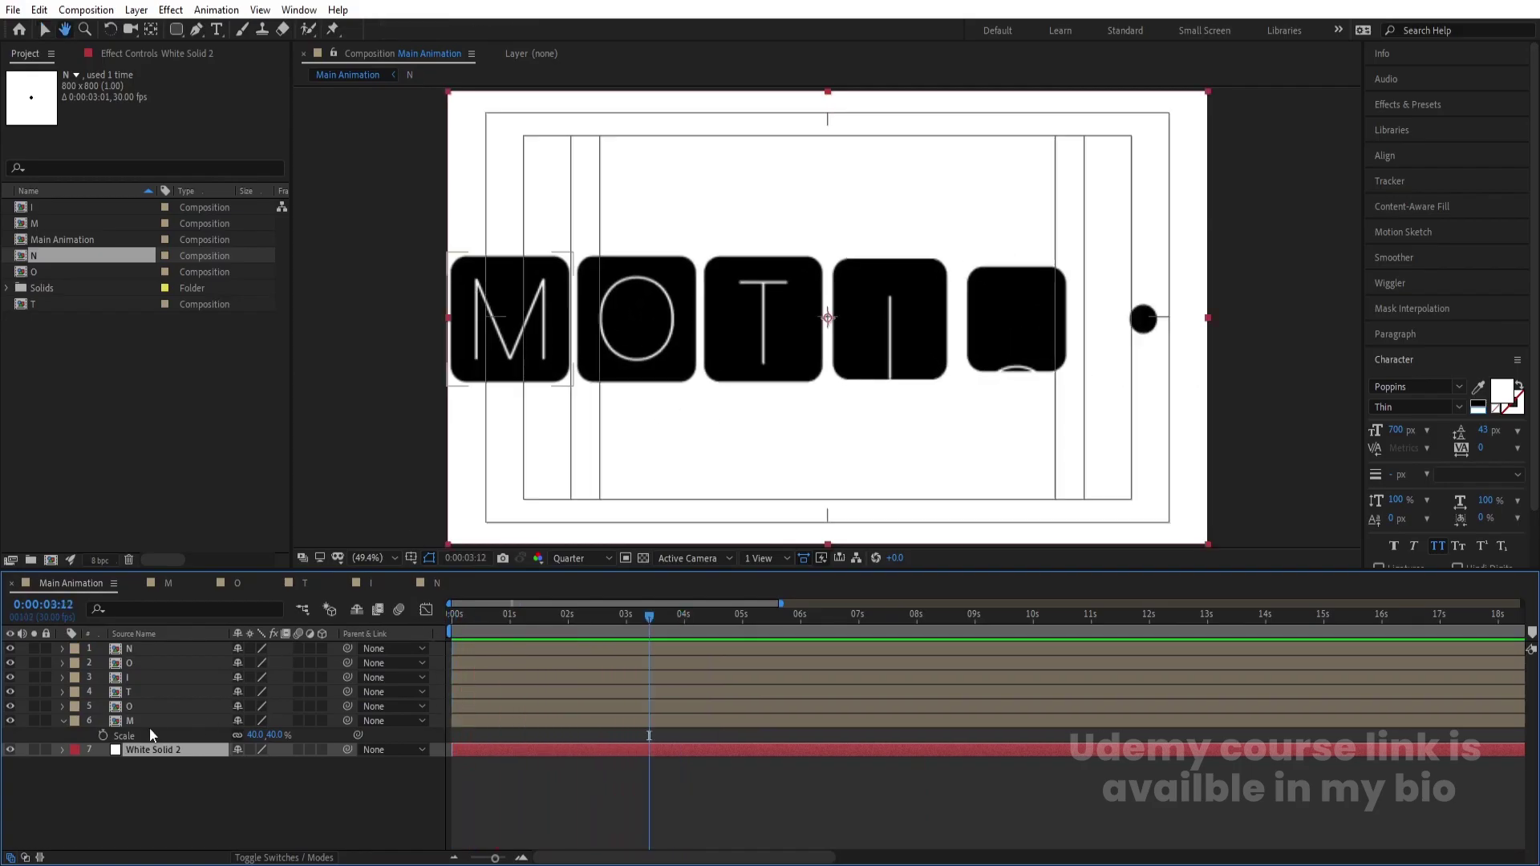
# Pre-compose the six letter layers from M to N into a composition named Motion
pyautogui.click(65, 721)
pyautogui.click(125, 722)
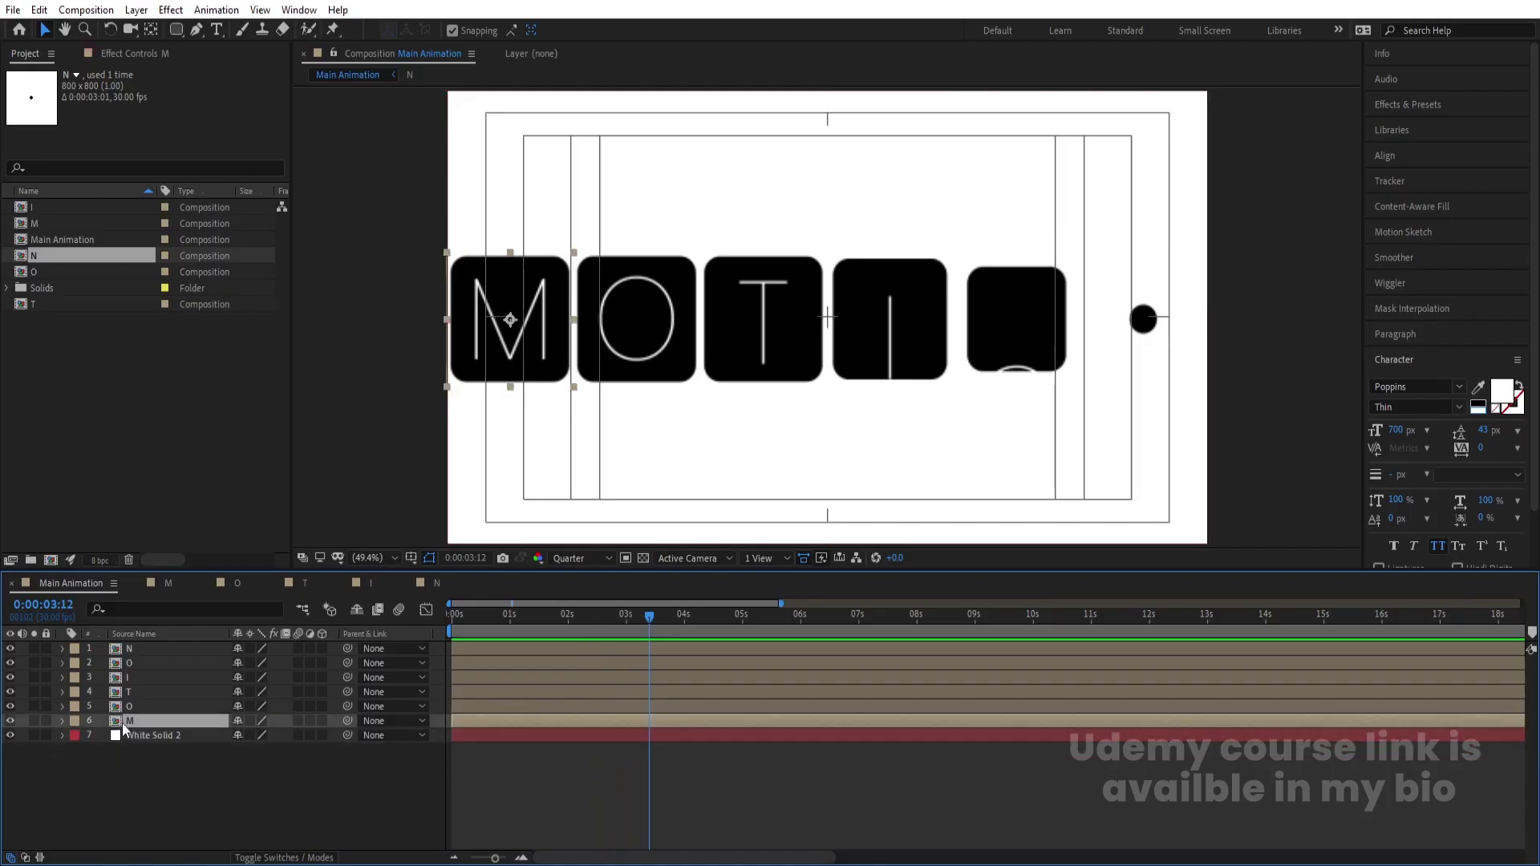
pyautogui.keyDown('shift'); pyautogui.click(128, 650); pyautogui.keyUp('shift')
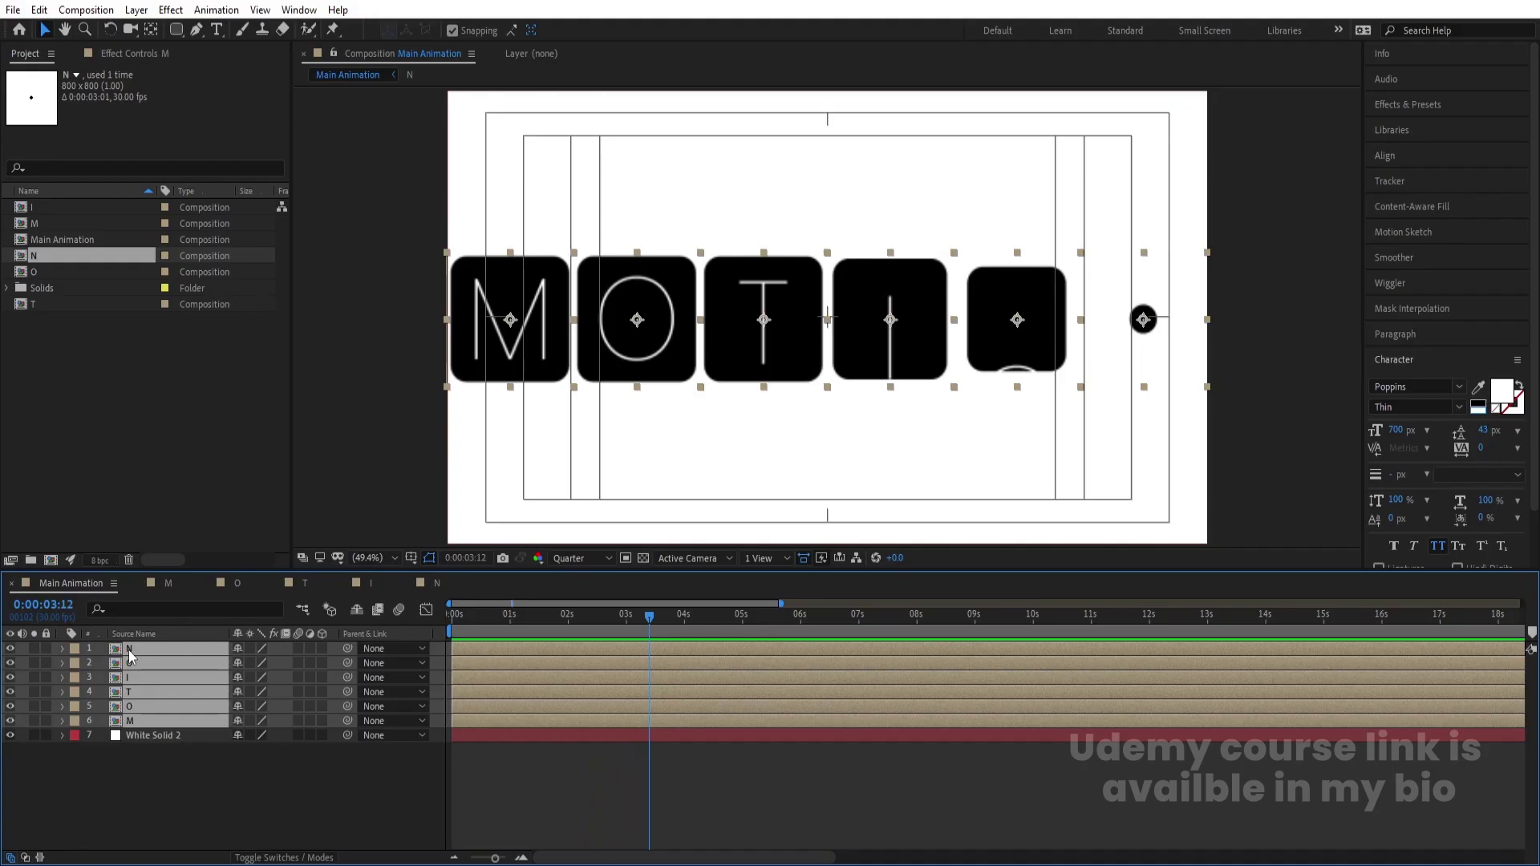
pyautogui.hotkey('ctrl', 'shift', 'c')
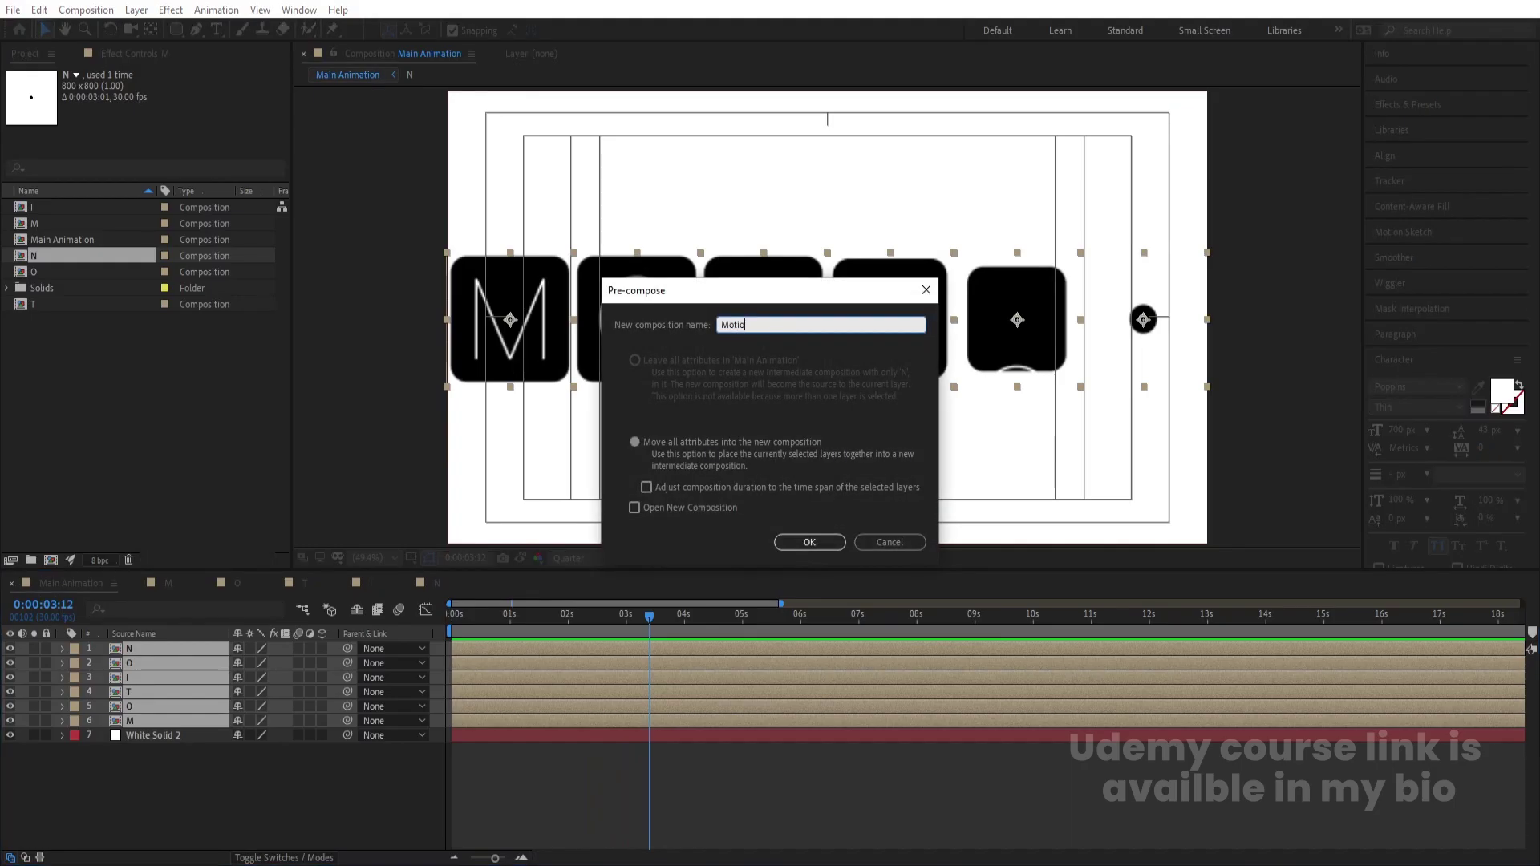
pyautogui.press('Return')
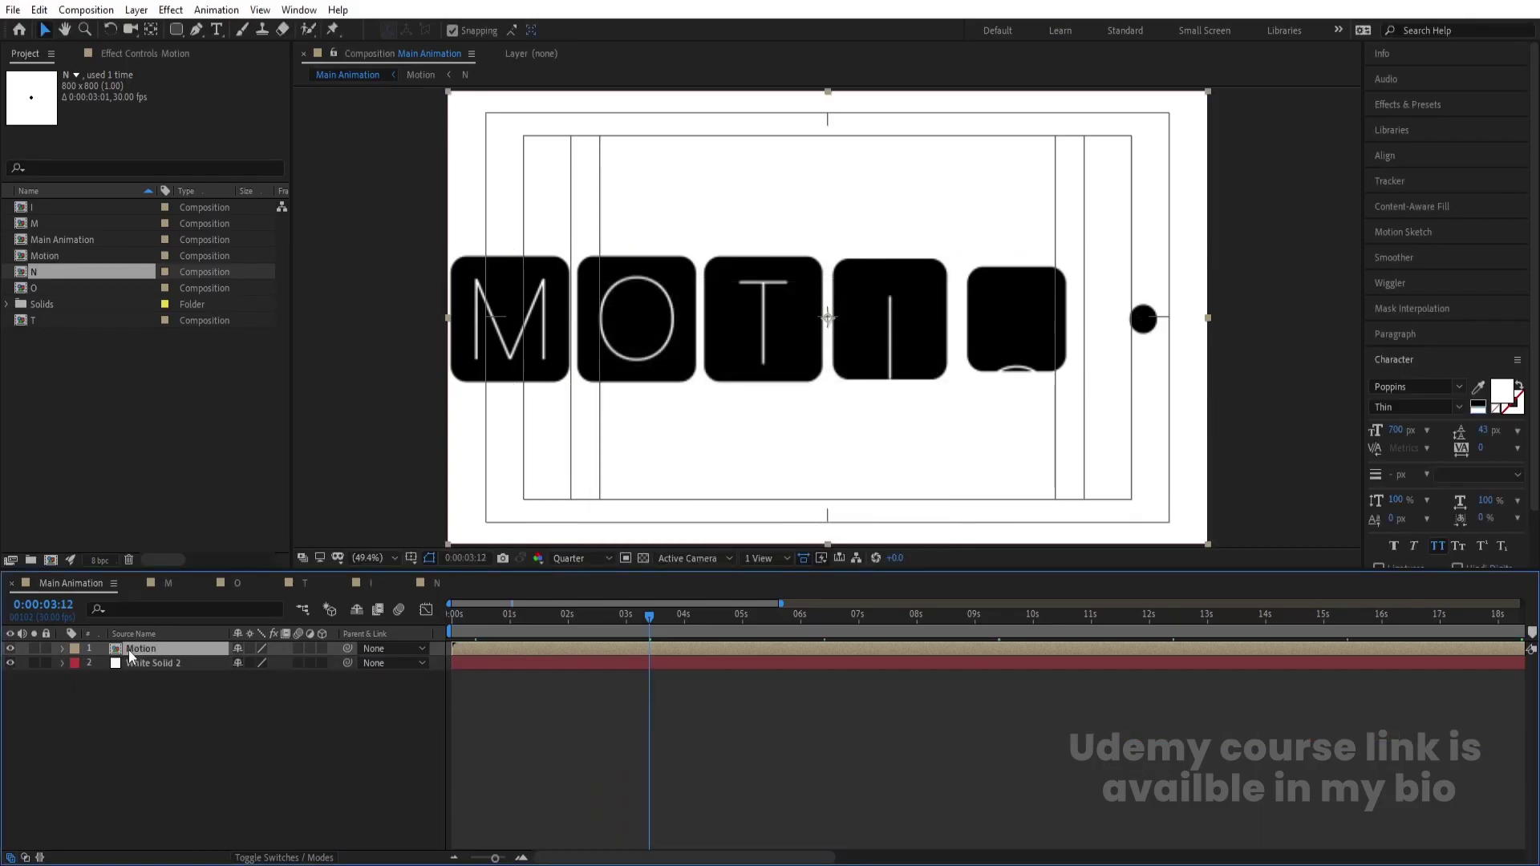
# Duplicate the Motion layer twice, placing one copy above and one copy below the original row
pyautogui.hotkey('ctrl', 'd')
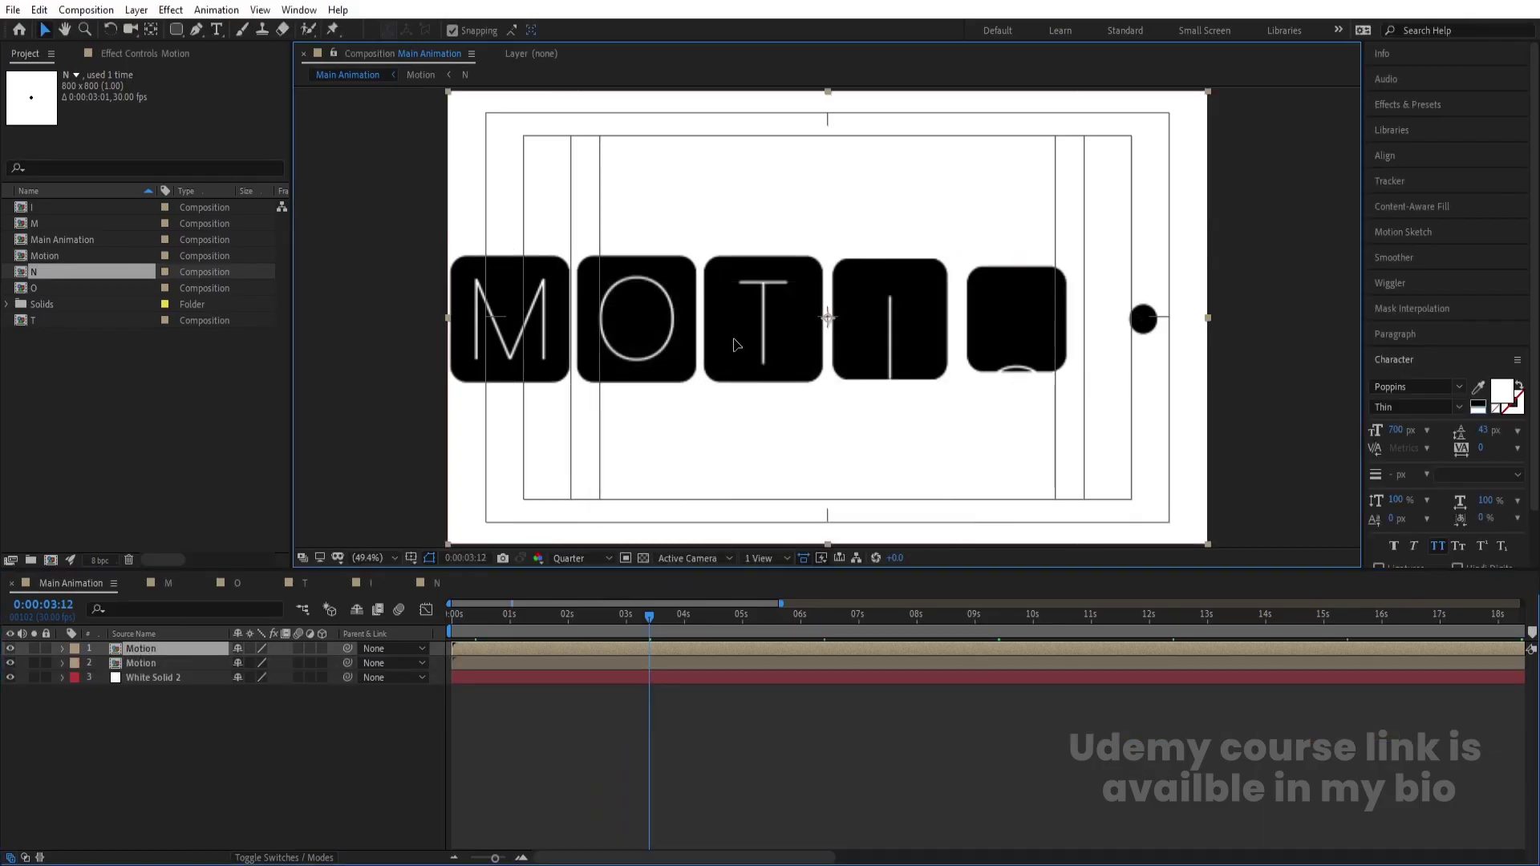
pyautogui.moveTo(729, 344); pyautogui.dragTo(766, 483)
pyautogui.hotkey('ctrl', 'd')
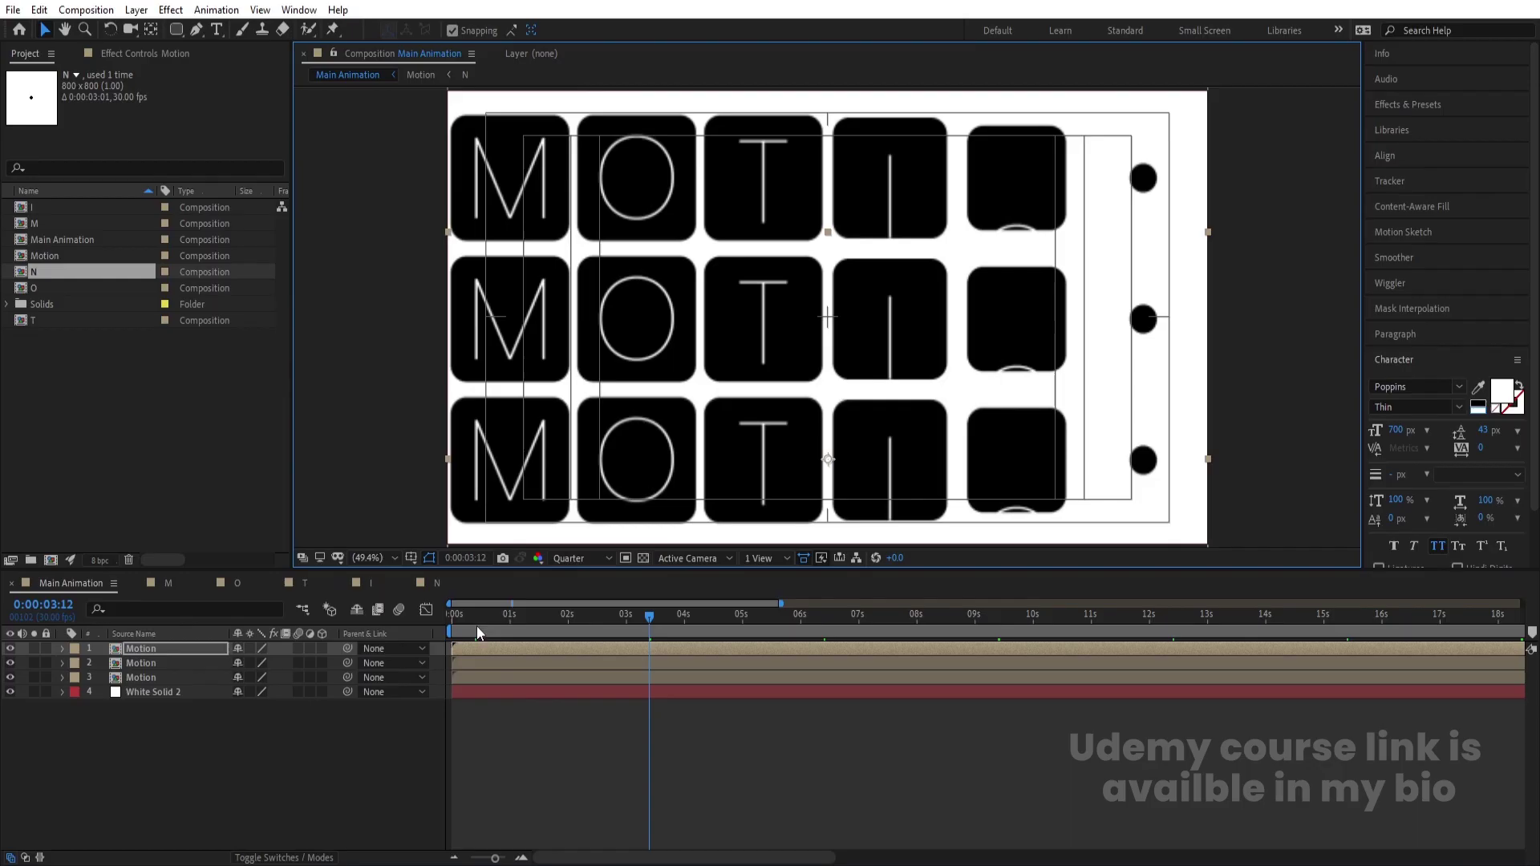
# Move the top-row Motion layer so that it starts at 0:00:00:20
pyautogui.click(454, 616)
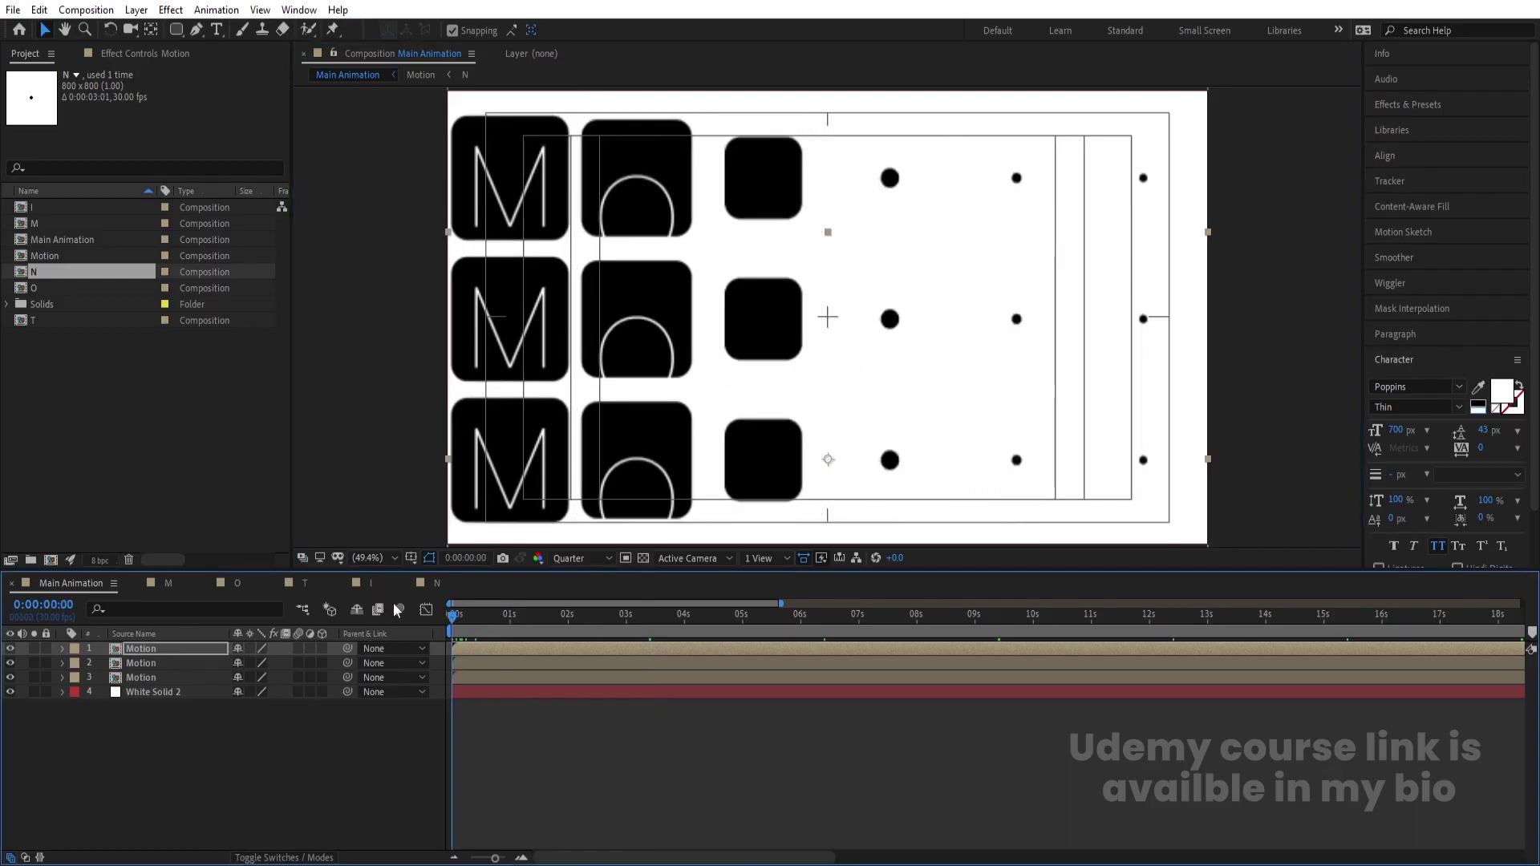
pyautogui.press('=')
pyautogui.press('=')
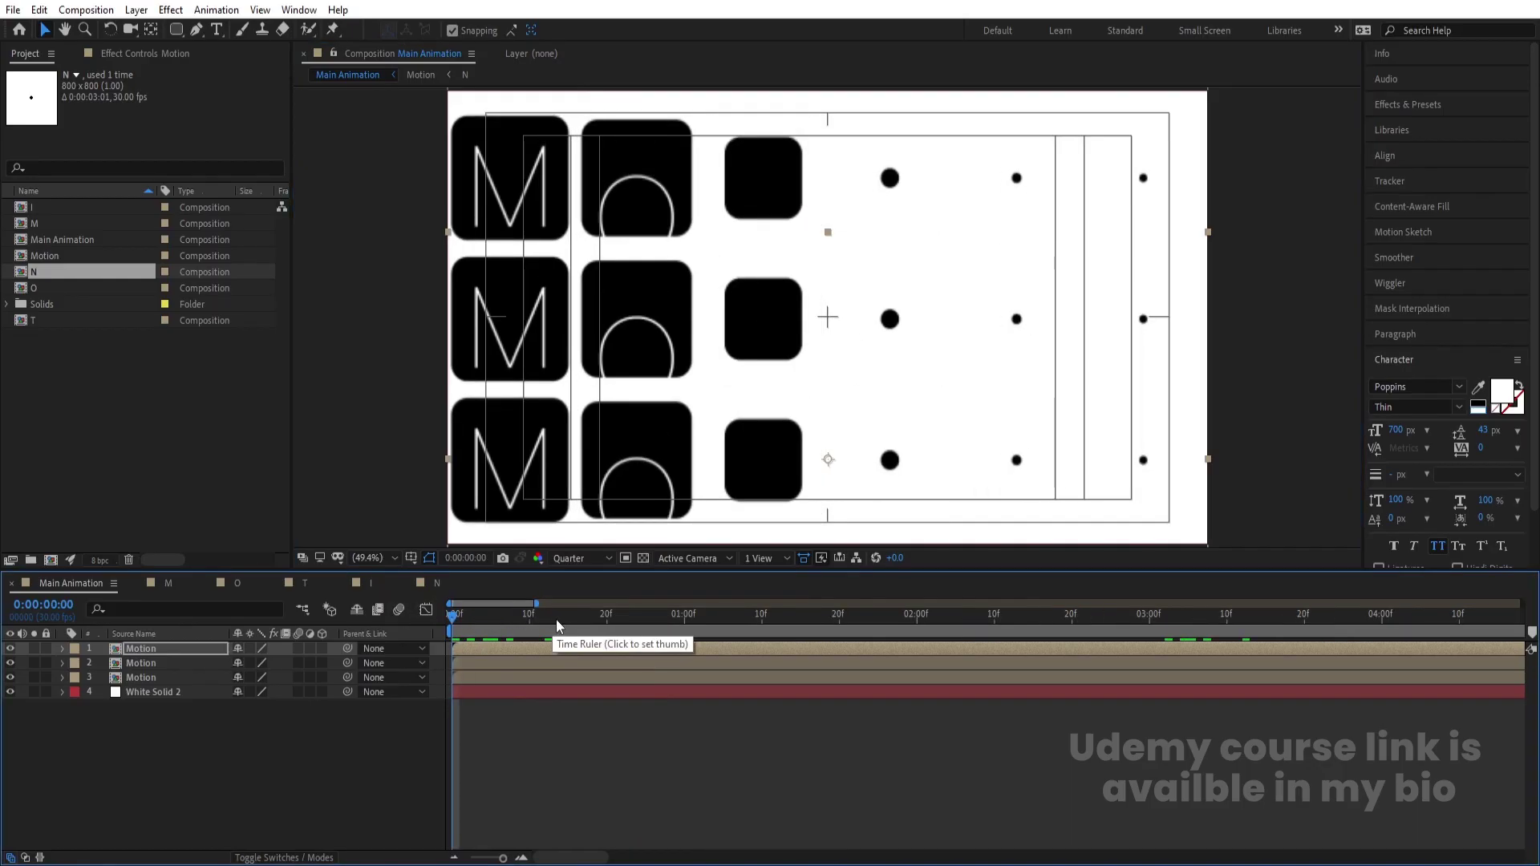
pyautogui.click(609, 625)
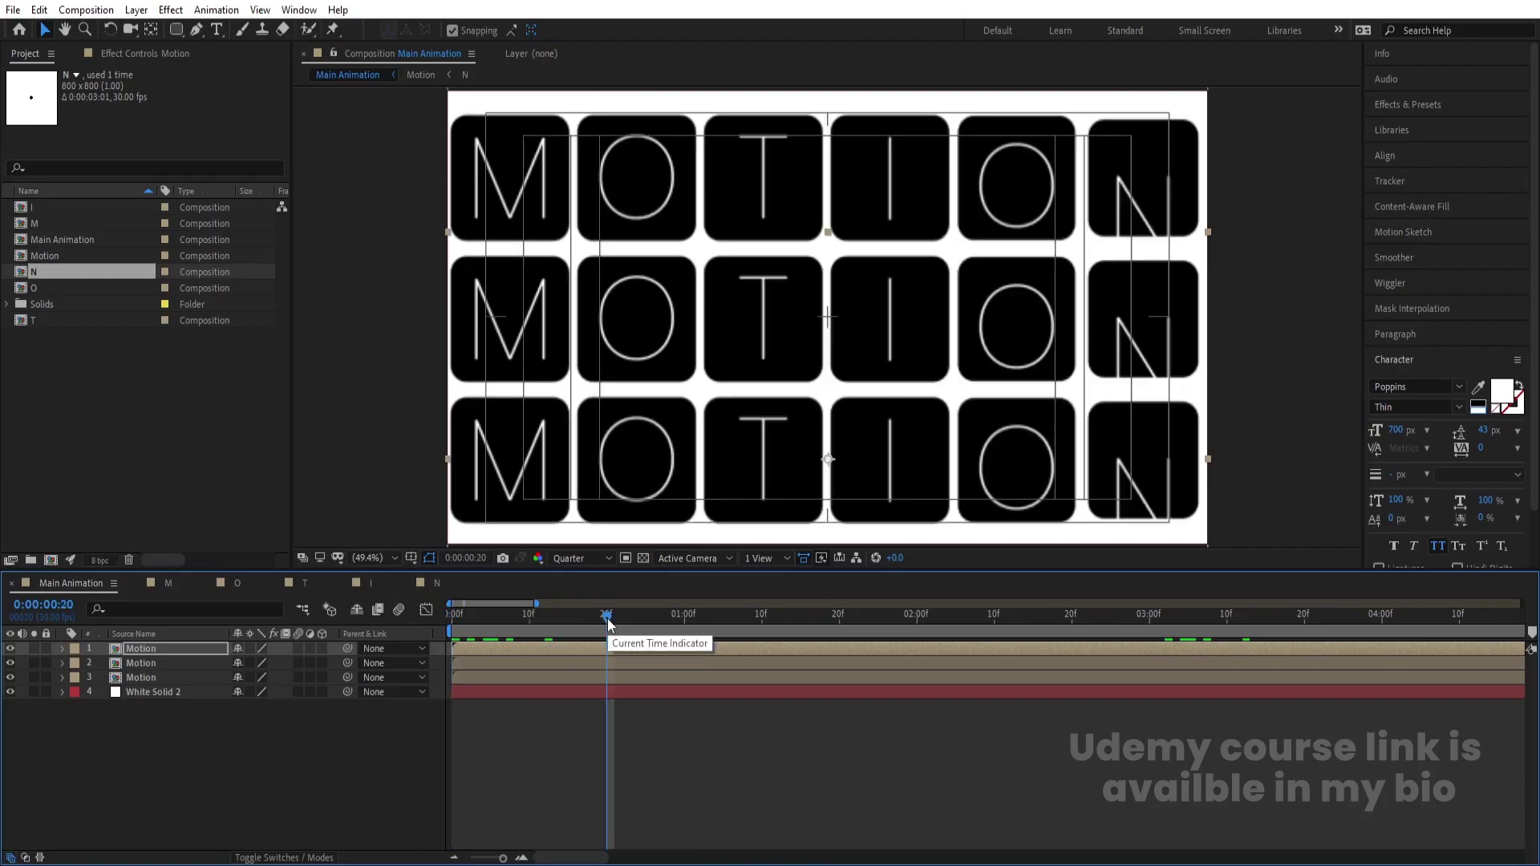
pyautogui.click(608, 662)
pyautogui.press('[')
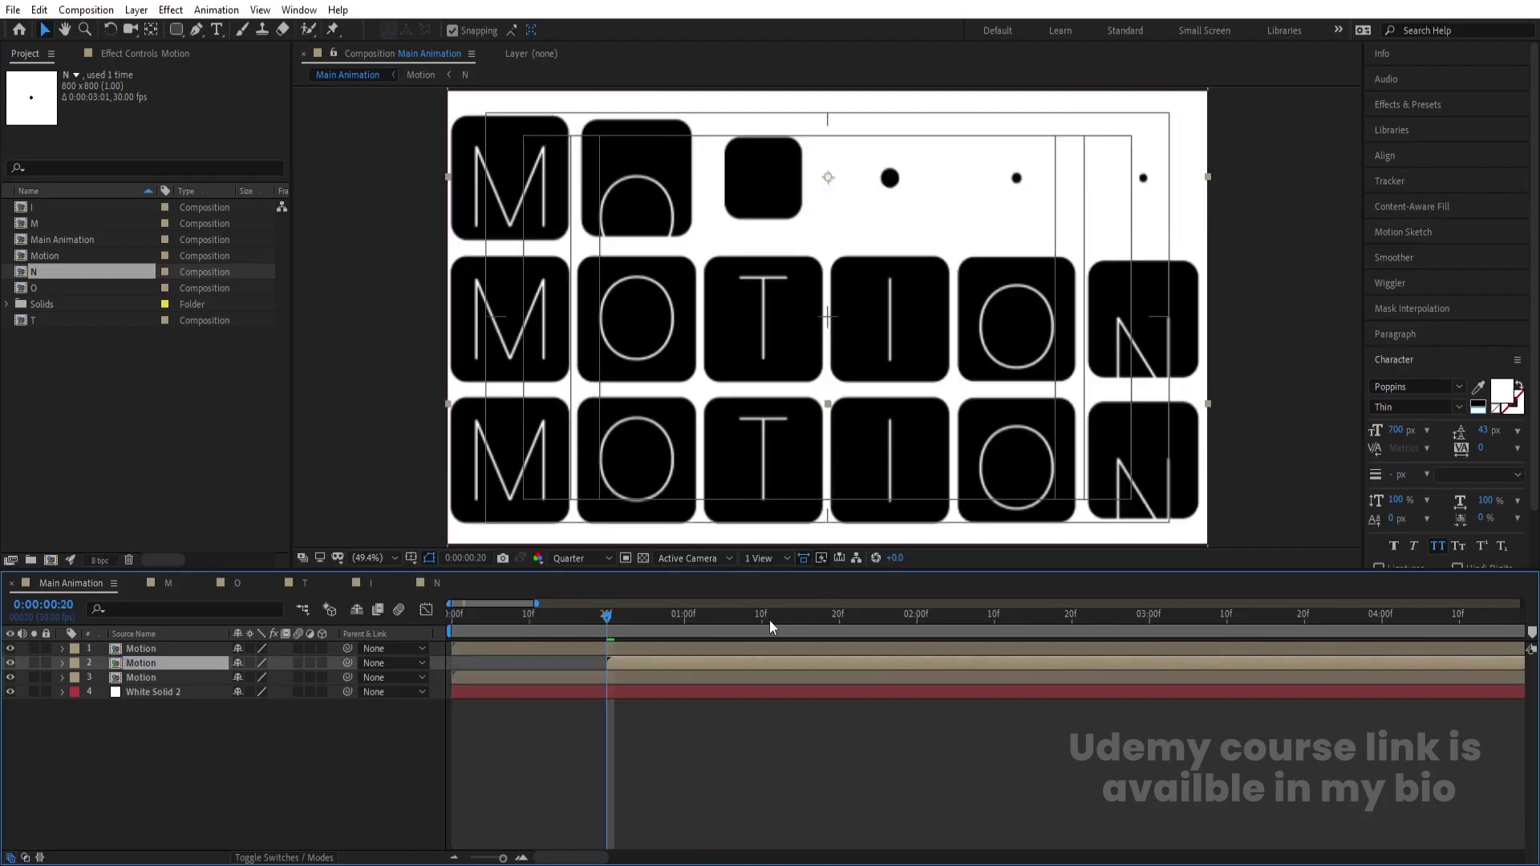
# Move the bottom-row Motion layer to start at 0:00:01:10 and preview the three rows
pyautogui.click(760, 614)
pyautogui.click(764, 646)
pyautogui.press('[')
pyautogui.press('space')
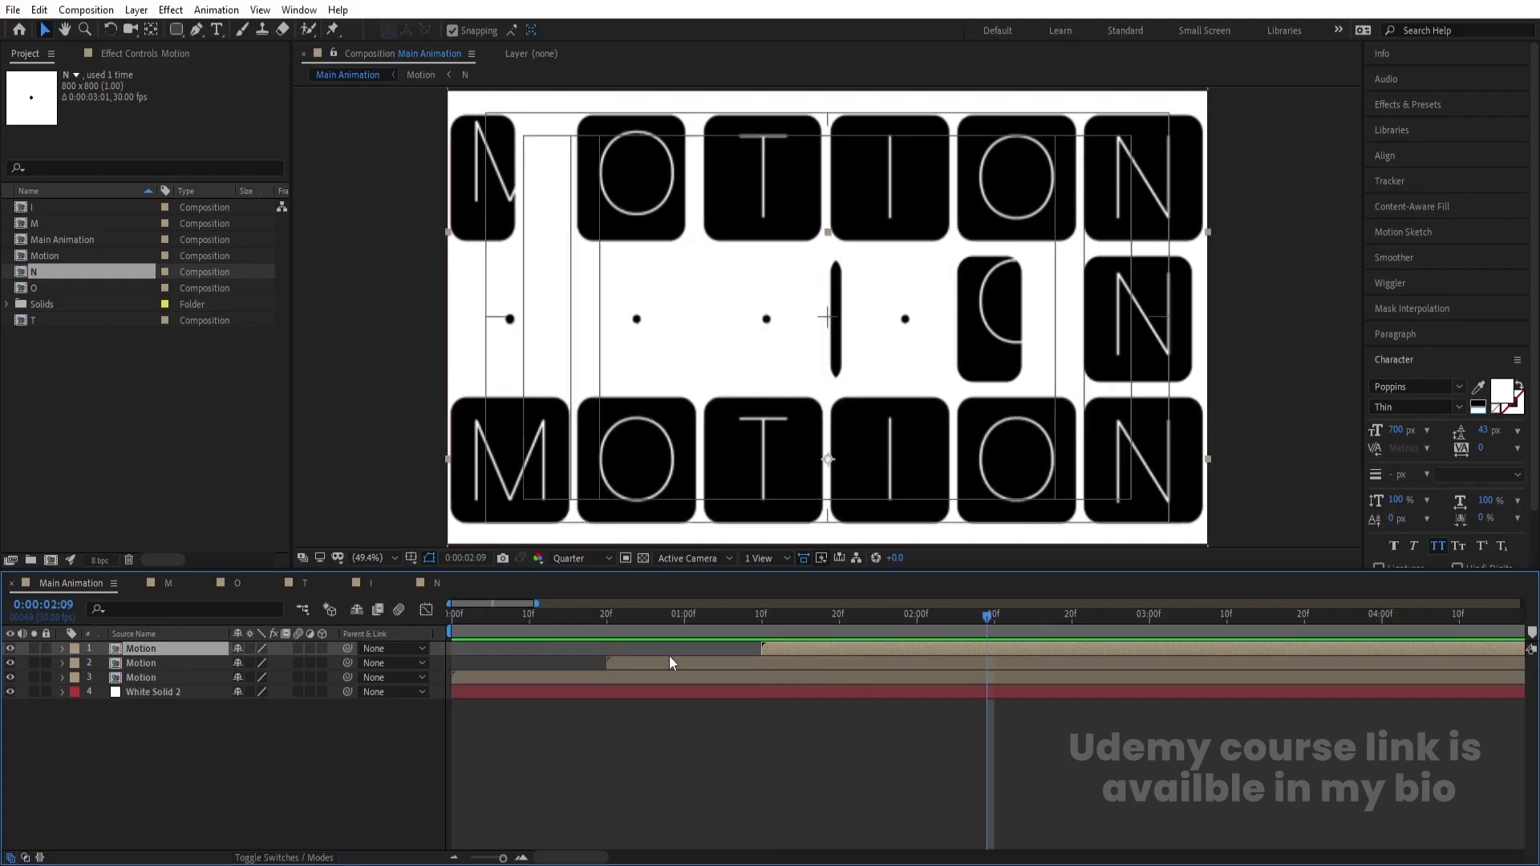
# Identify each Motion layer's row by toggling its visibility and reorder the layers to stack as top, middle and bottom row
pyautogui.click(10, 678)
pyautogui.click(10, 678)
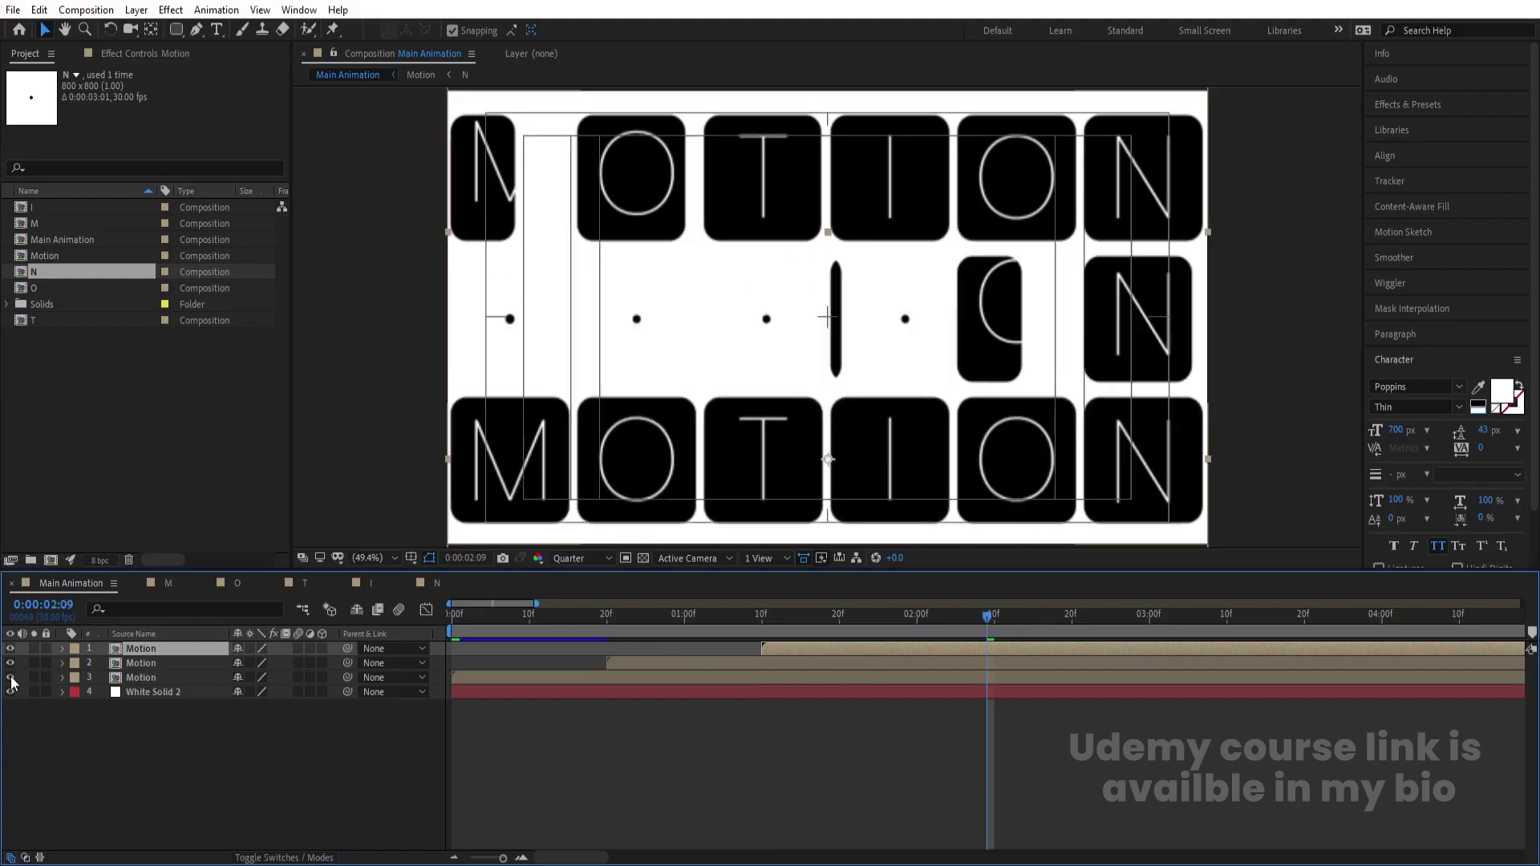
pyautogui.click(11, 678)
pyautogui.click(11, 678)
pyautogui.click(11, 663)
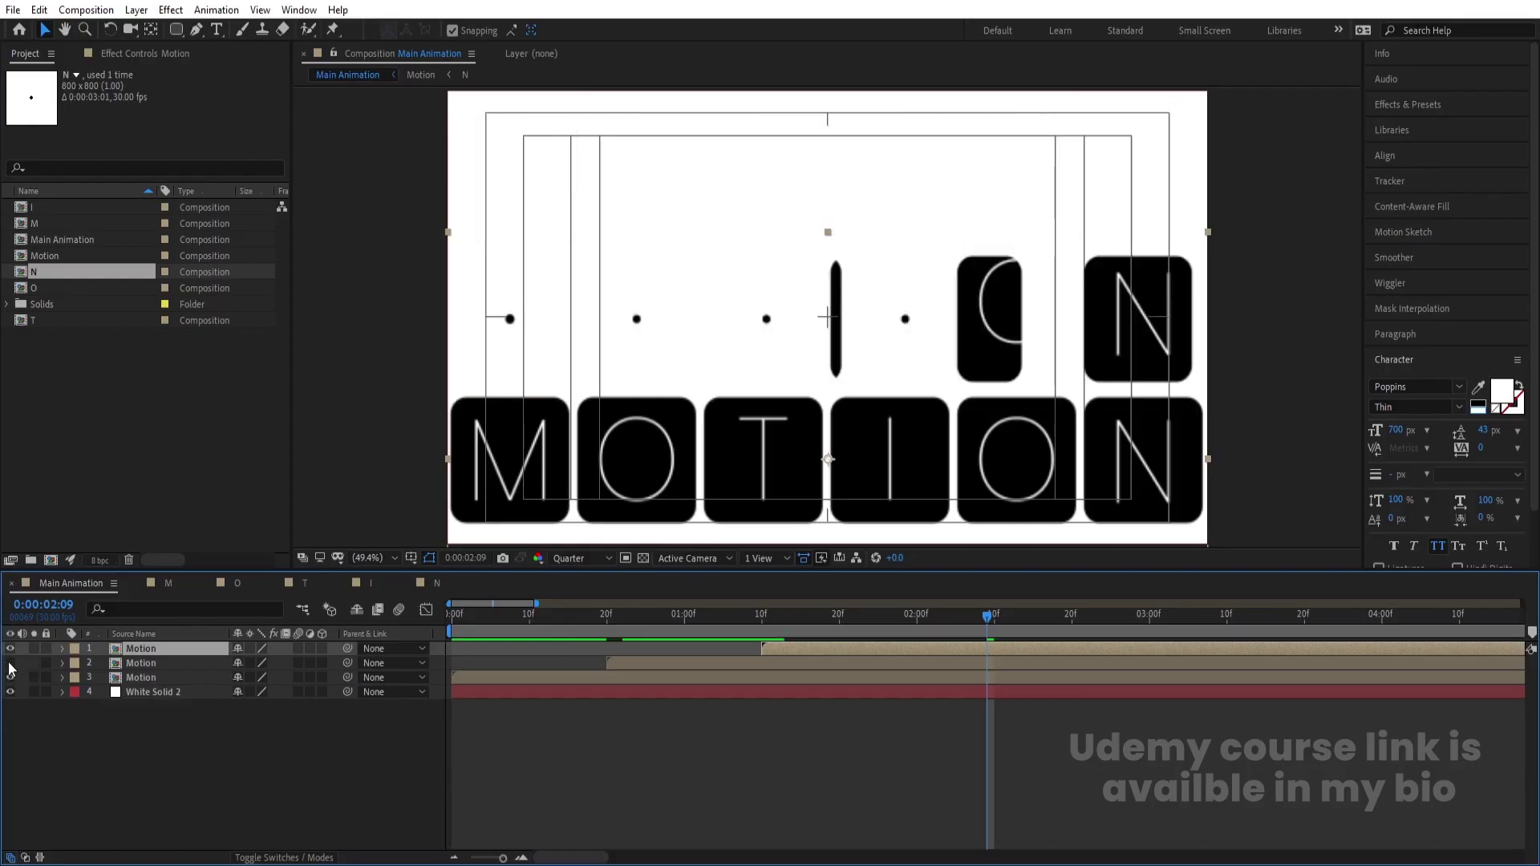
pyautogui.click(10, 663)
pyautogui.click(140, 664)
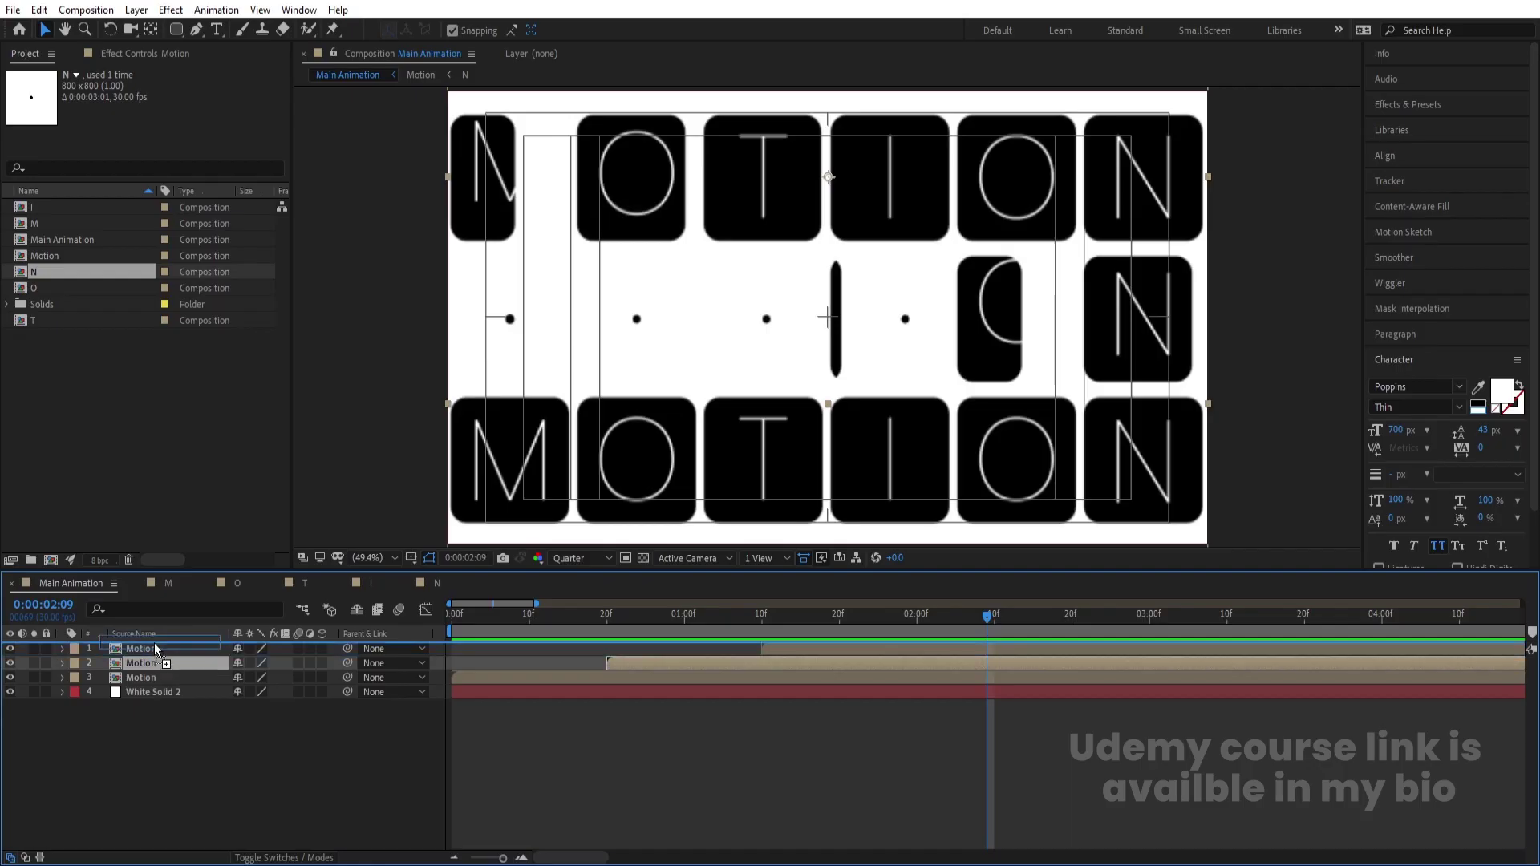
pyautogui.moveTo(141, 664); pyautogui.dragTo(180, 684)
pyautogui.click(11, 664)
pyautogui.click(11, 663)
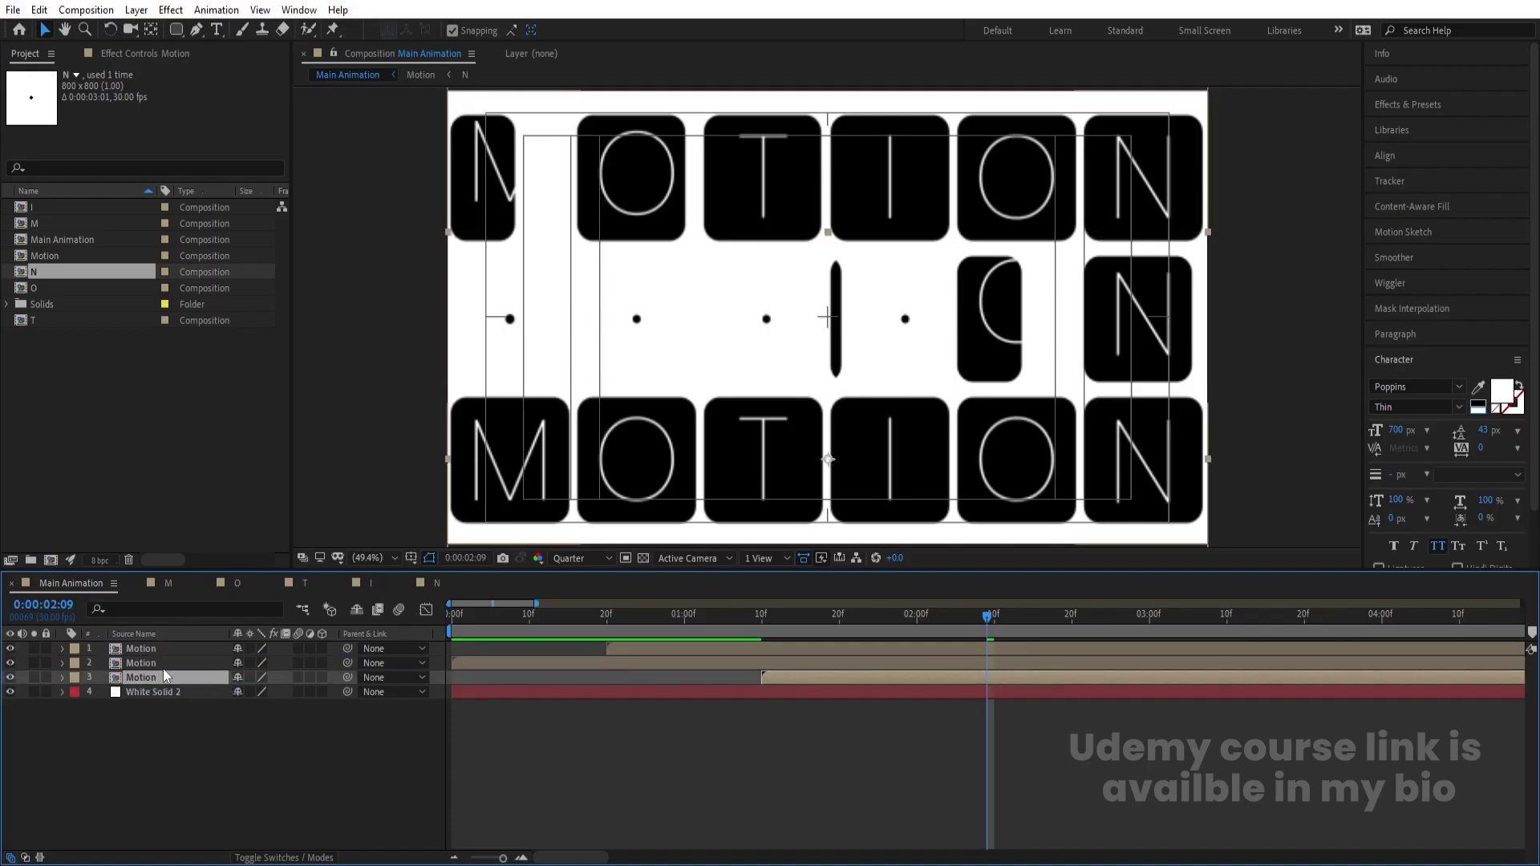
# Move the top-row Motion layer to start at 0:00:00:00 and the middle-row Motion layer to start at 0:00:00:20
pyautogui.click(156, 669)
pyautogui.click(503, 623)
pyautogui.press('Home')
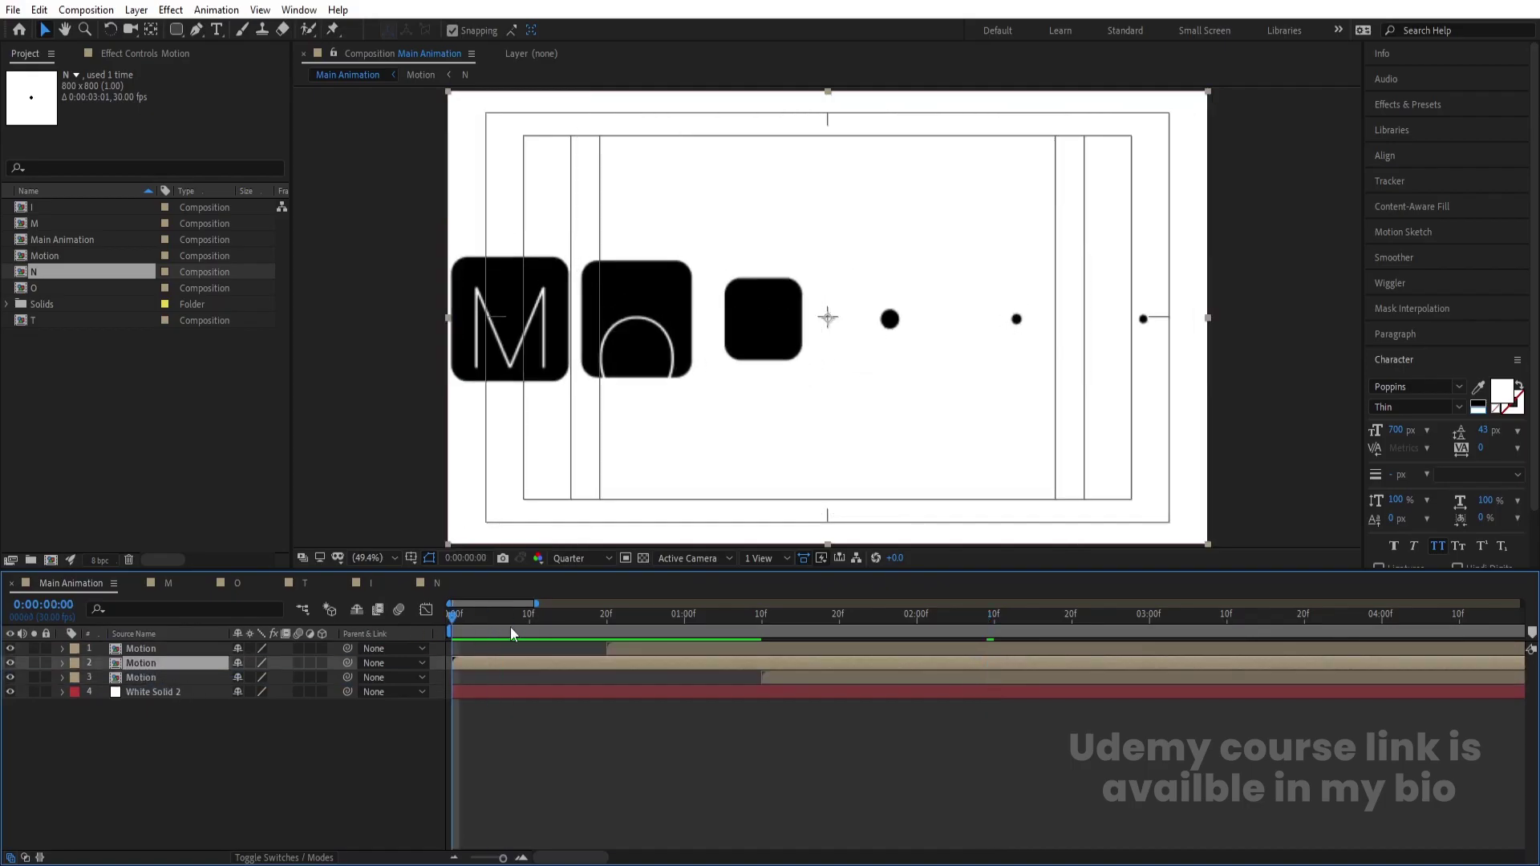
pyautogui.click(606, 643)
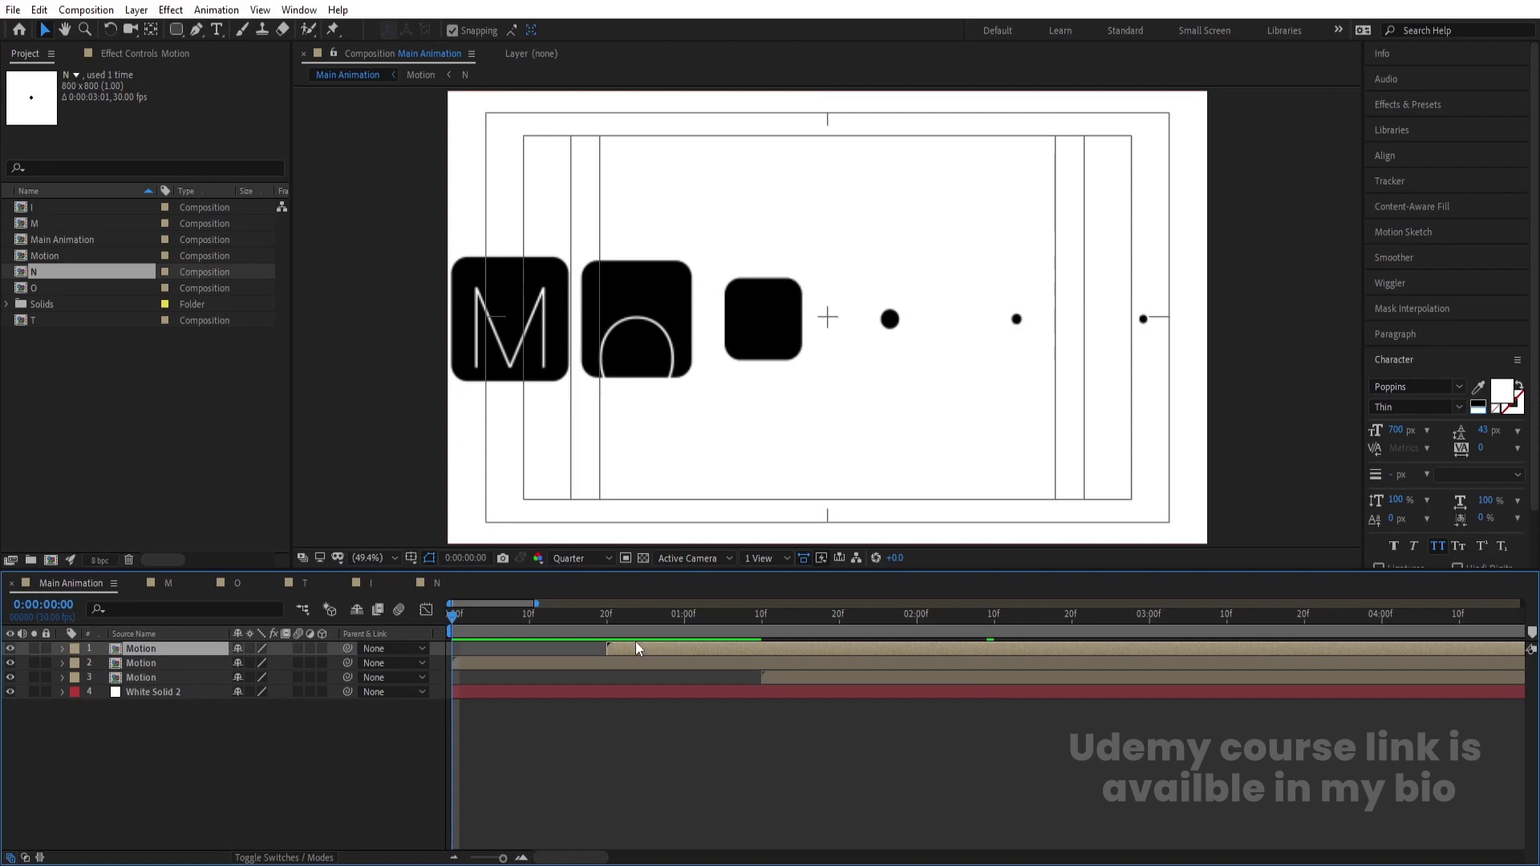
pyautogui.press('[')
pyautogui.click(608, 616)
pyautogui.click(610, 665)
pyautogui.press('[')
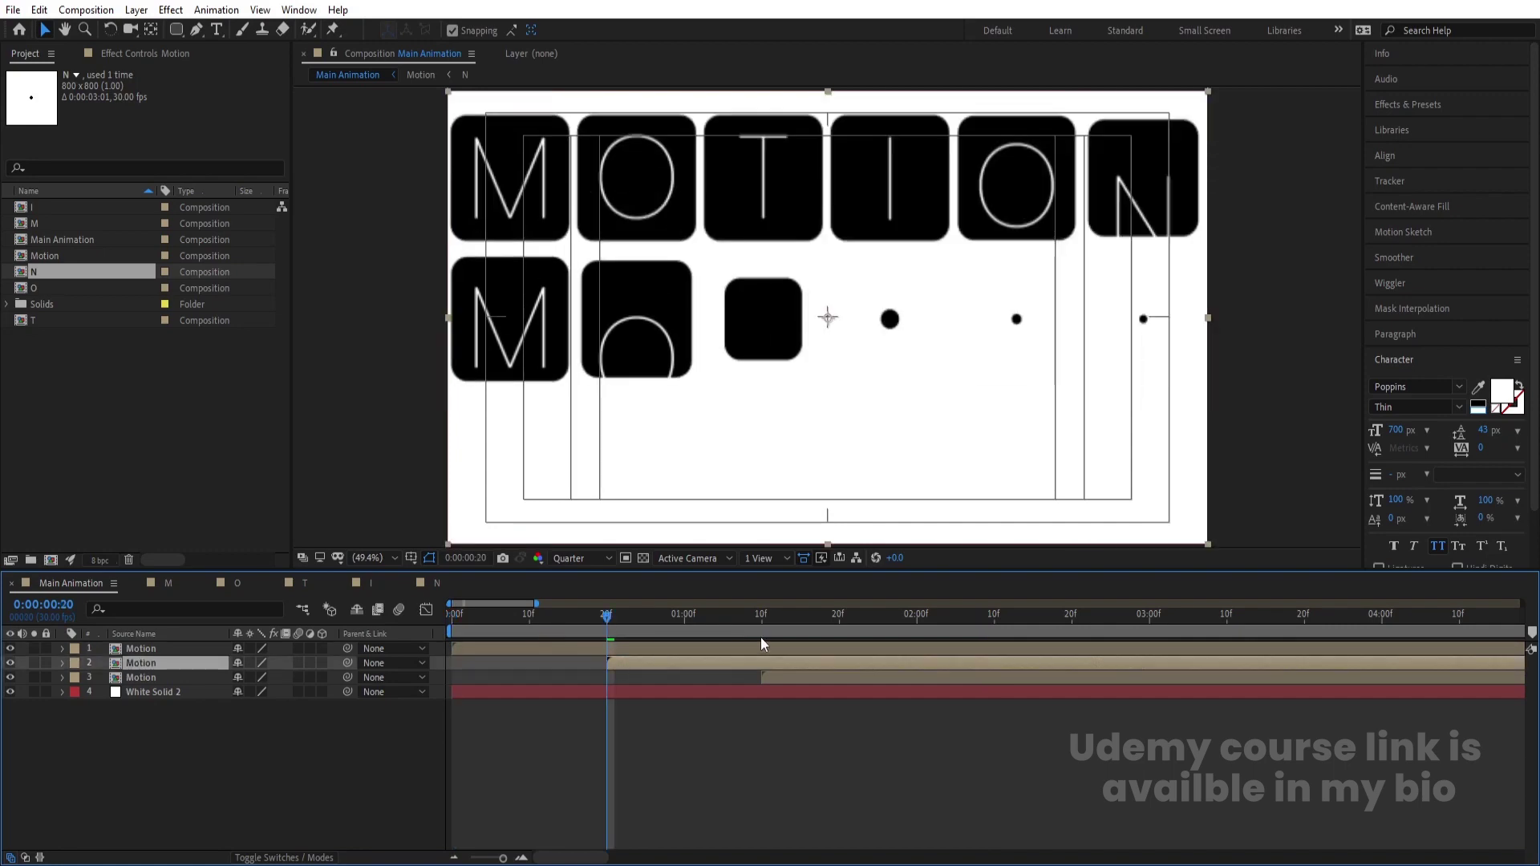
# Trim the start of all three Motion layers at 0:00:01:10 and shift them together to begin at 0:00:00:00
pyautogui.press('space')
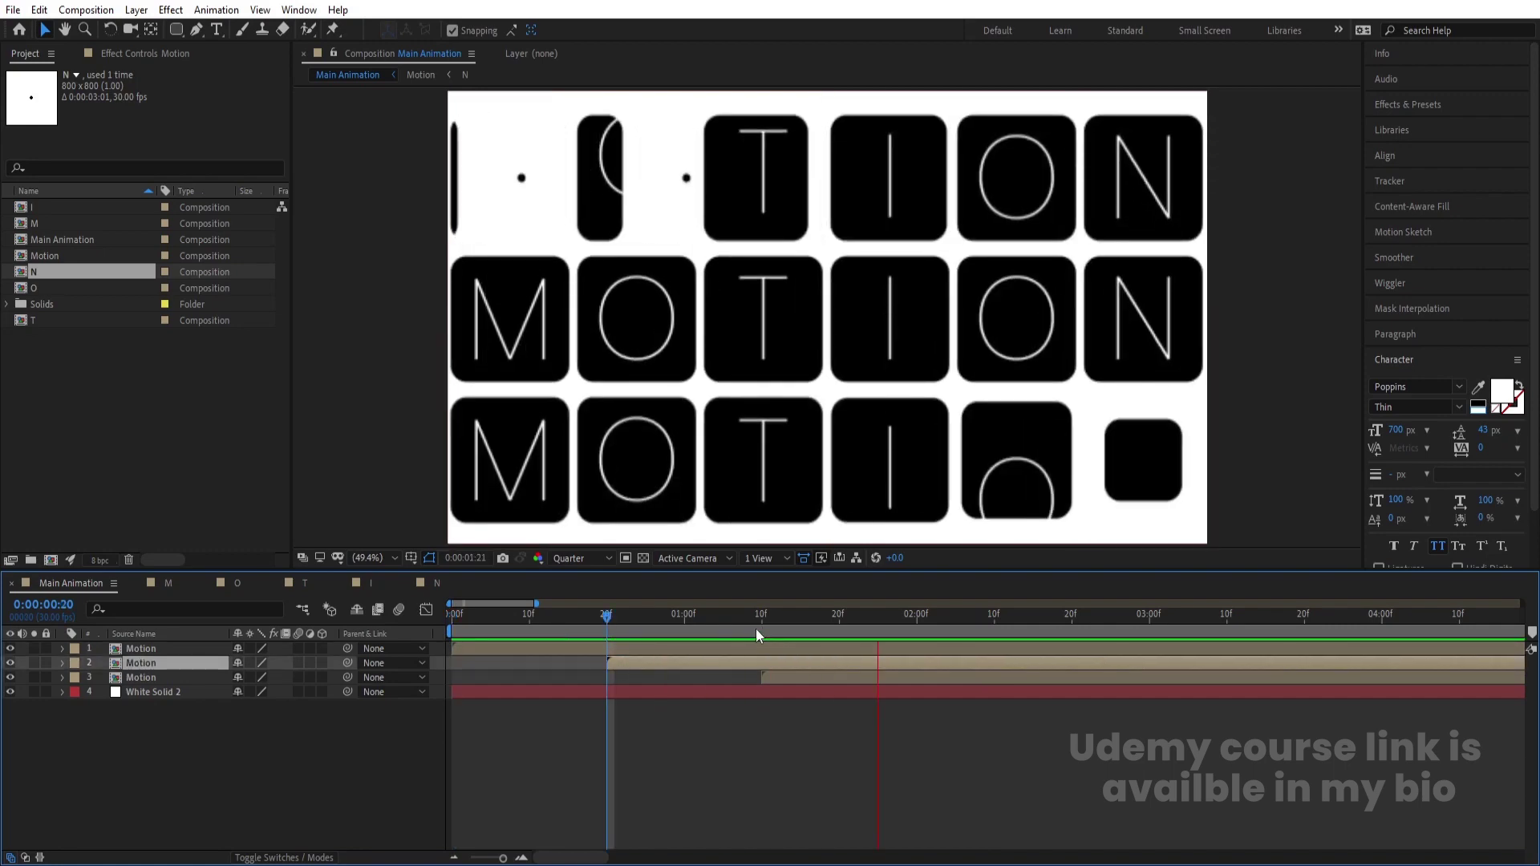
pyautogui.click(762, 619)
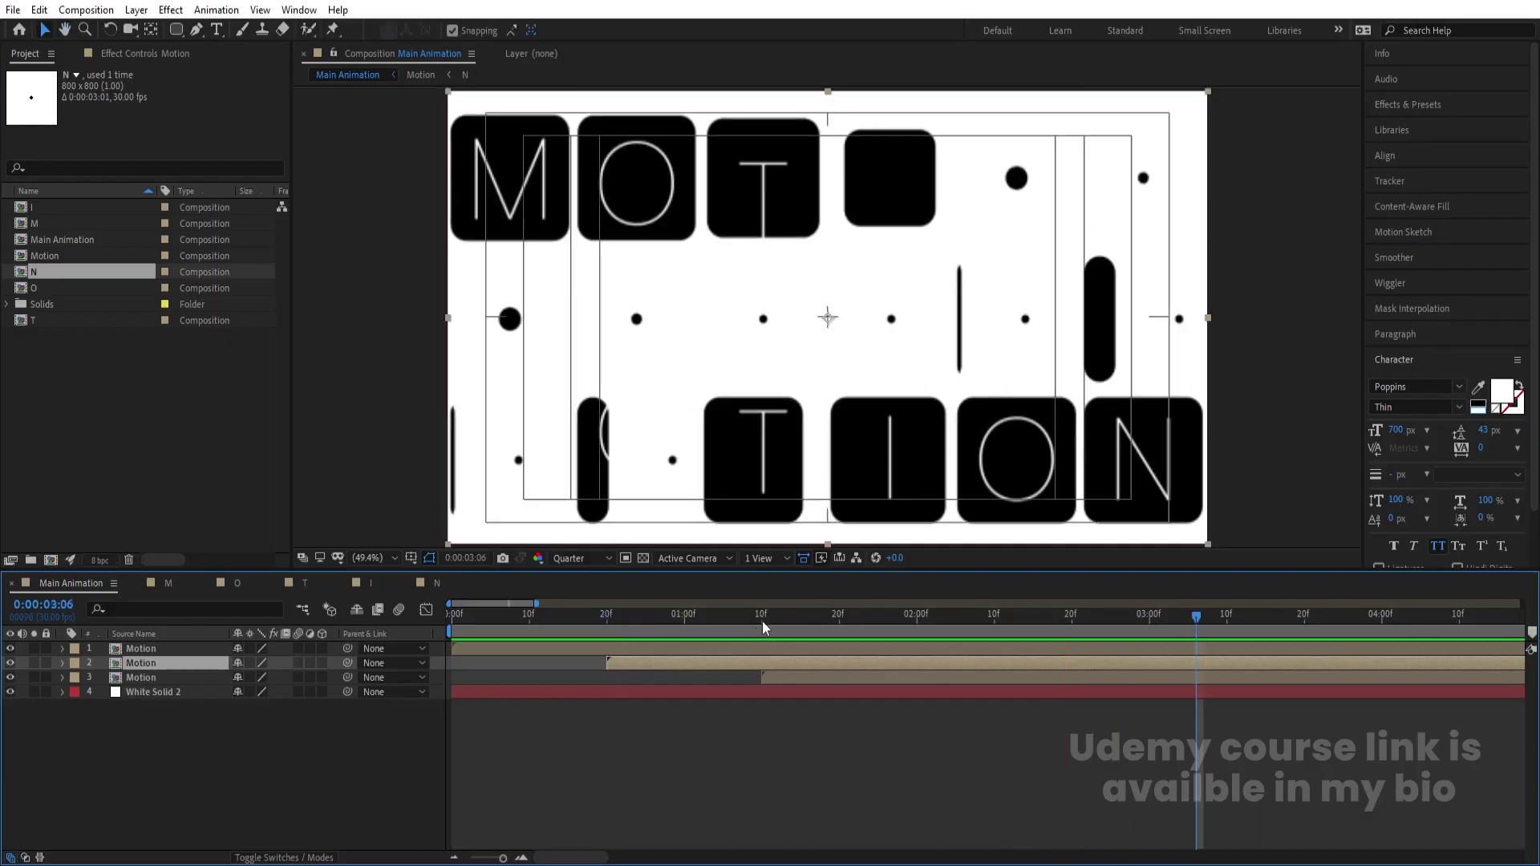
pyautogui.click(779, 677)
pyautogui.keyDown('shift'); pyautogui.click(772, 647); pyautogui.keyUp('shift')
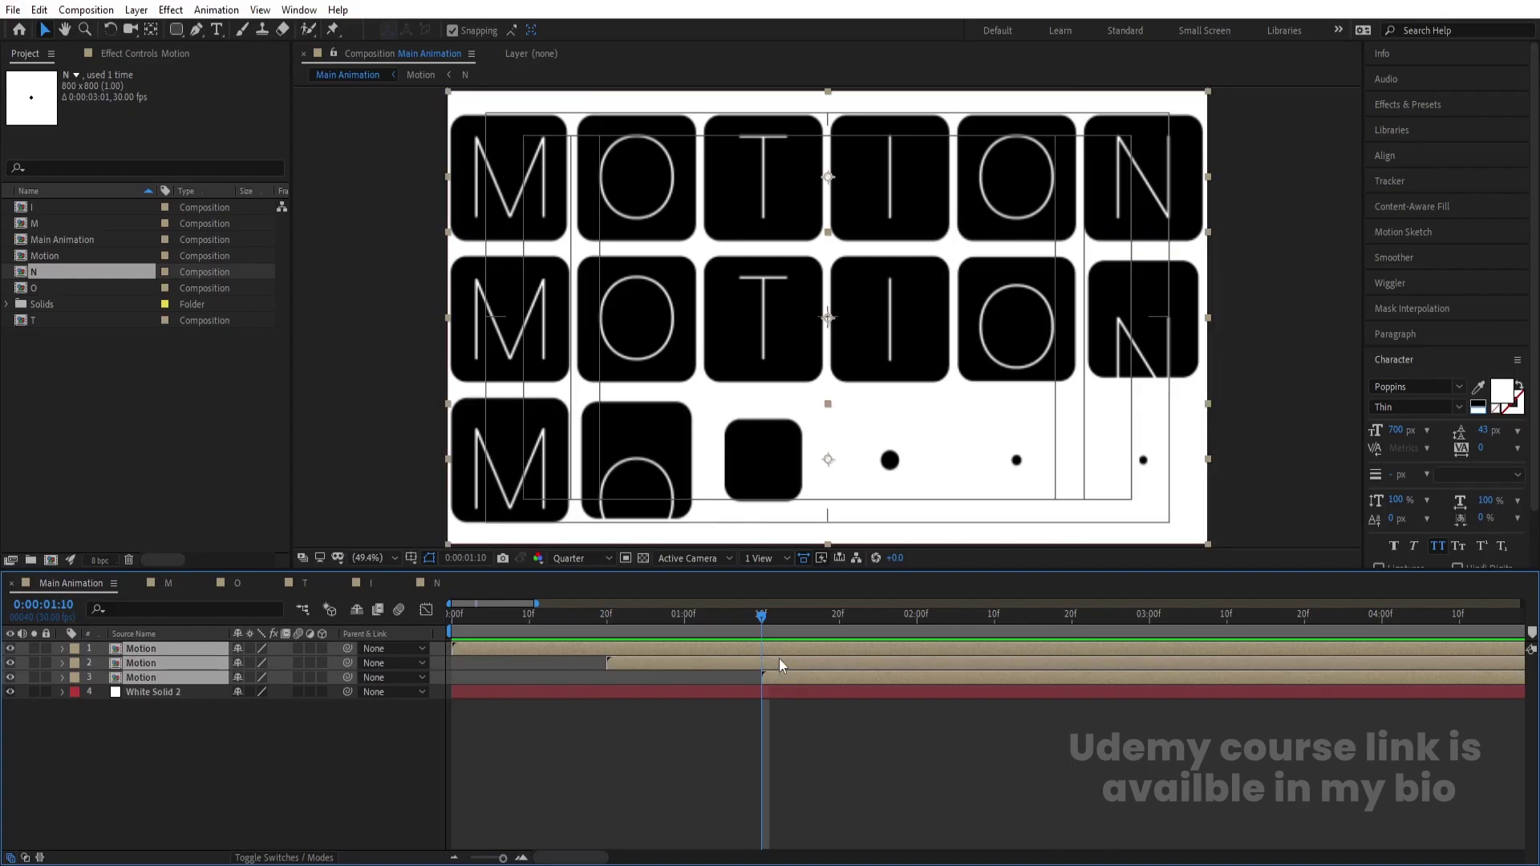
pyautogui.hotkey('alt', '[')
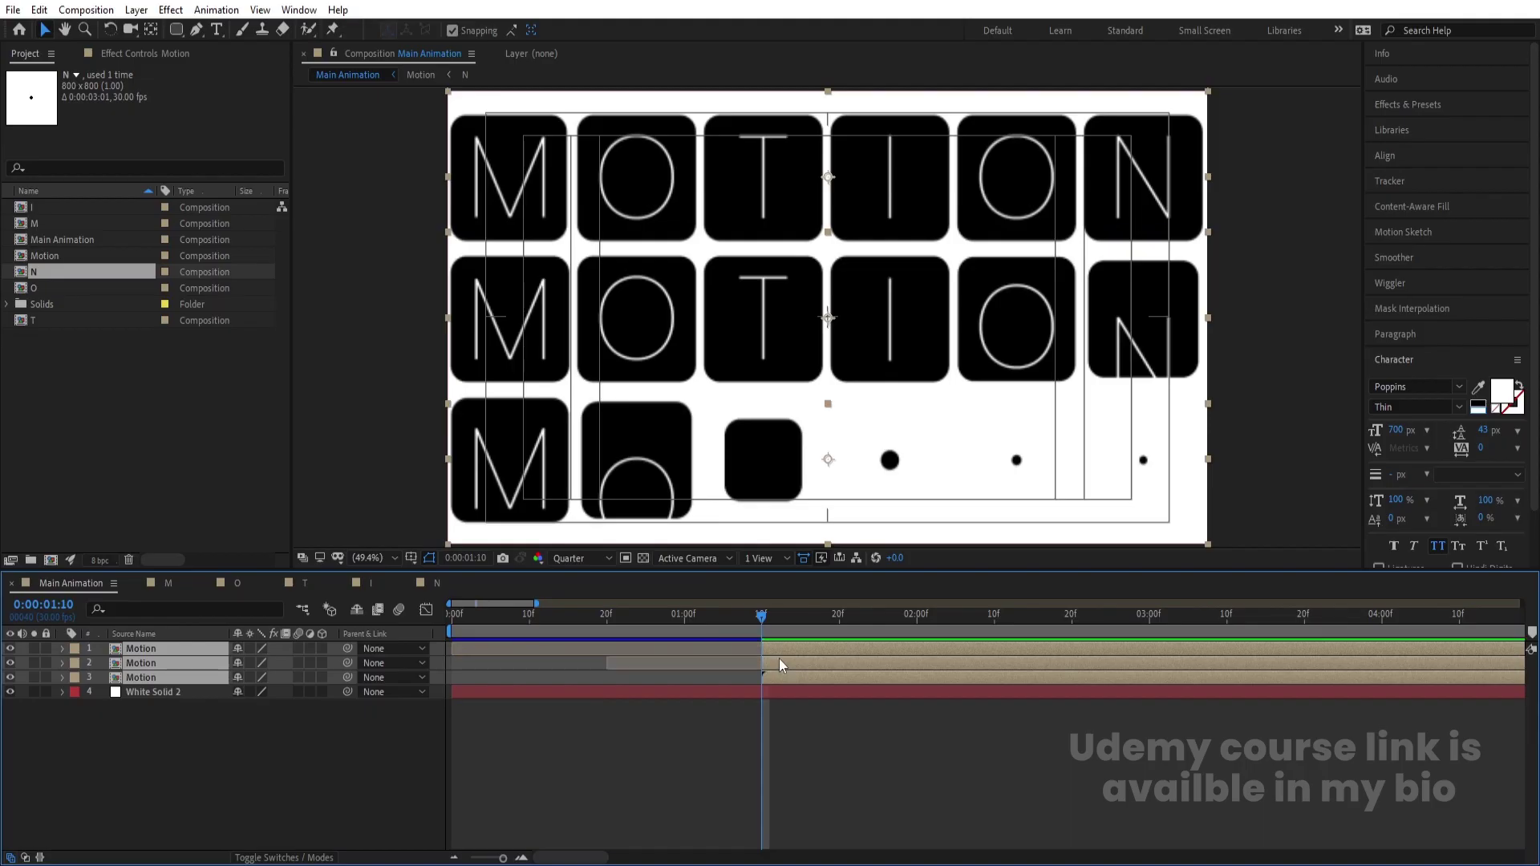
pyautogui.press('Home')
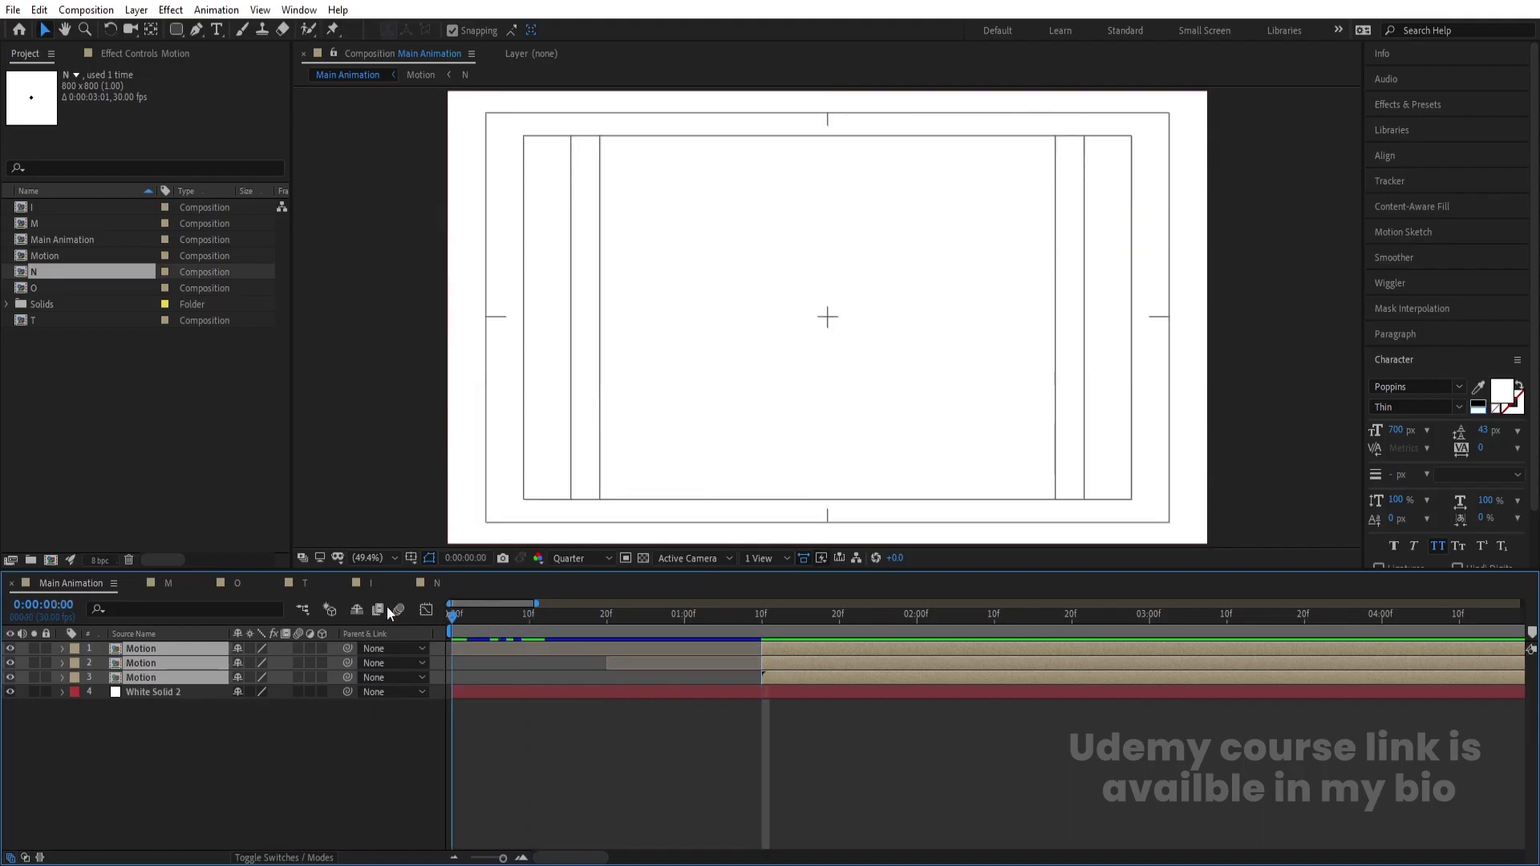
pyautogui.press('[')
pyautogui.click(576, 754)
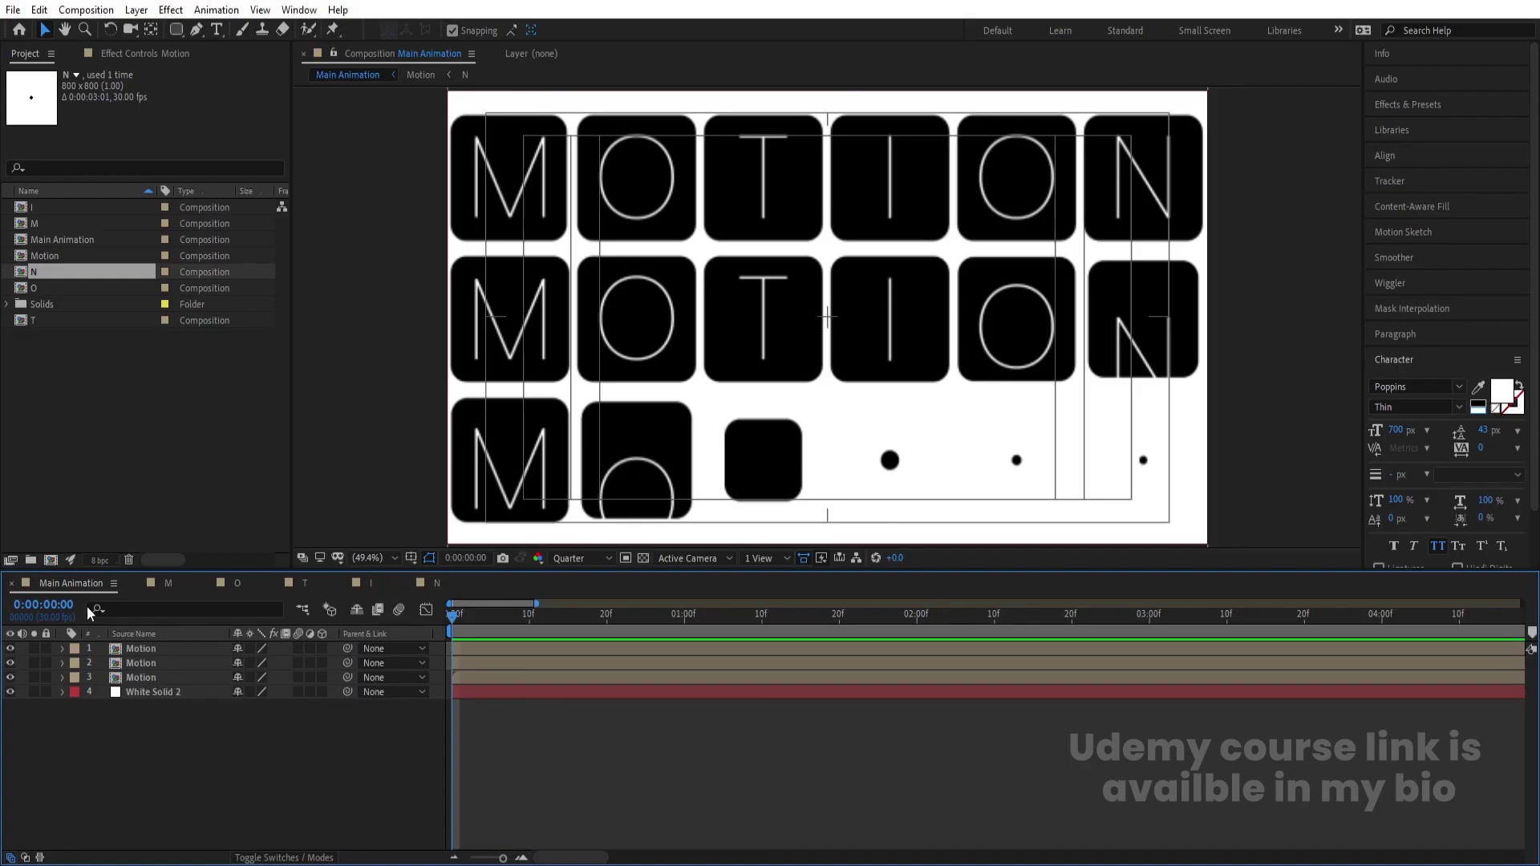
# Check the M composition's length, set the Main Animation work area to end at 0:00:03:00 and preview the loop
pyautogui.click(168, 582)
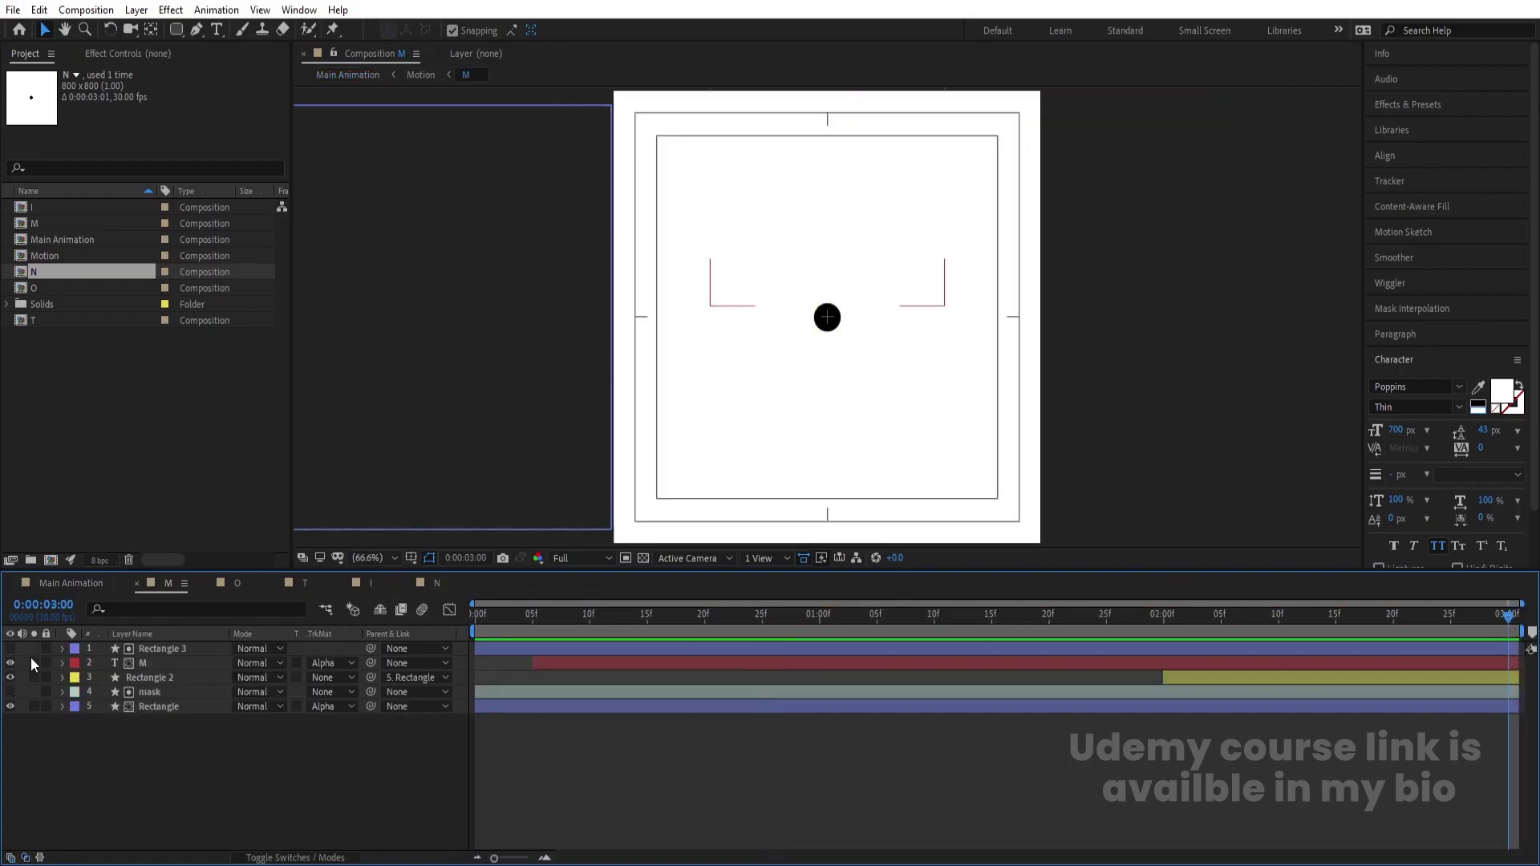
pyautogui.click(82, 588)
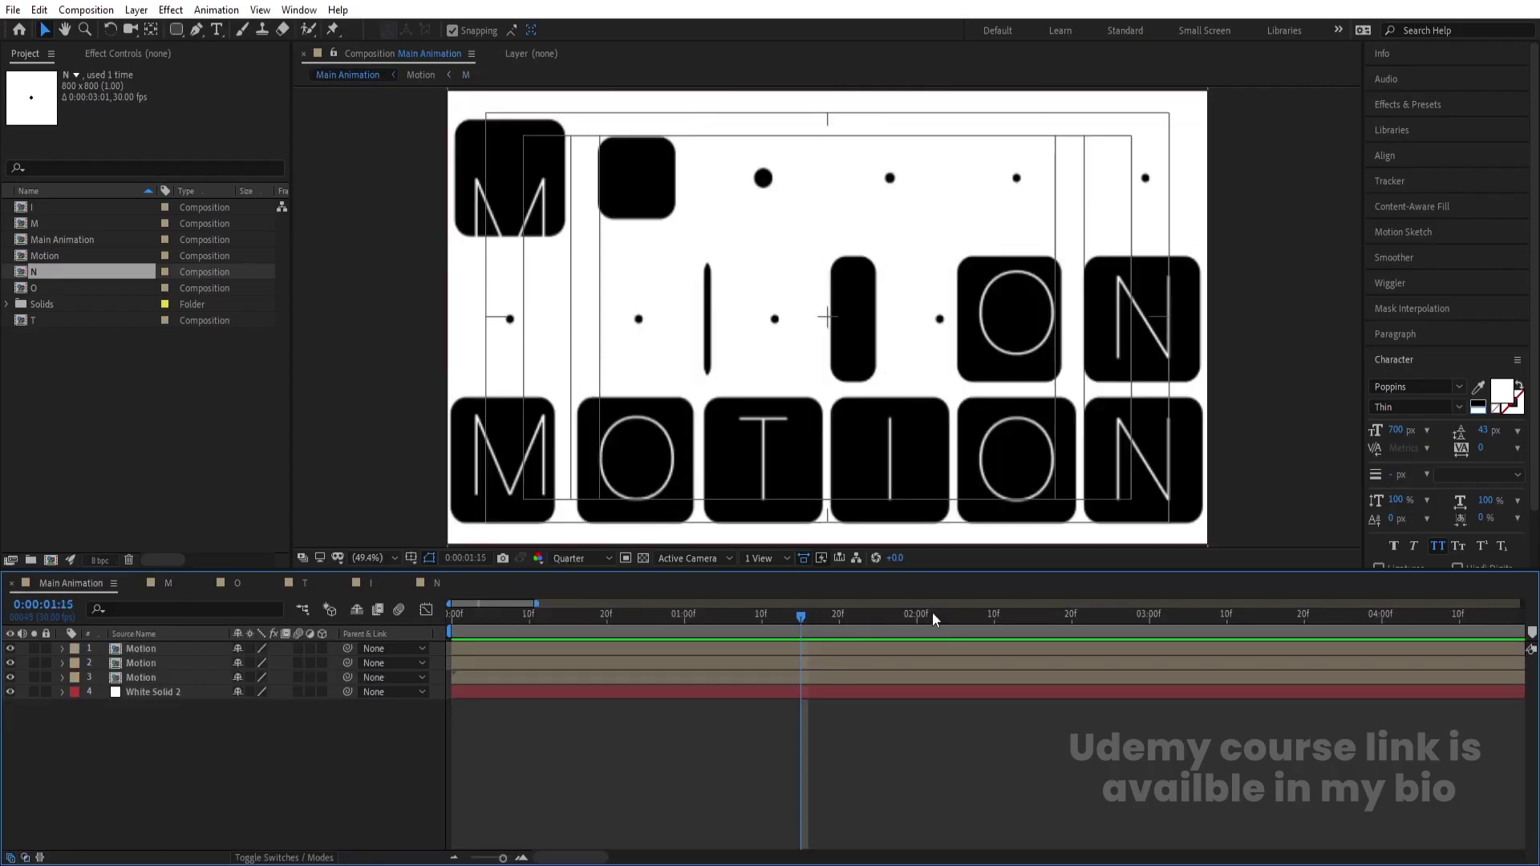
pyautogui.moveTo(932, 613); pyautogui.dragTo(1147, 647)
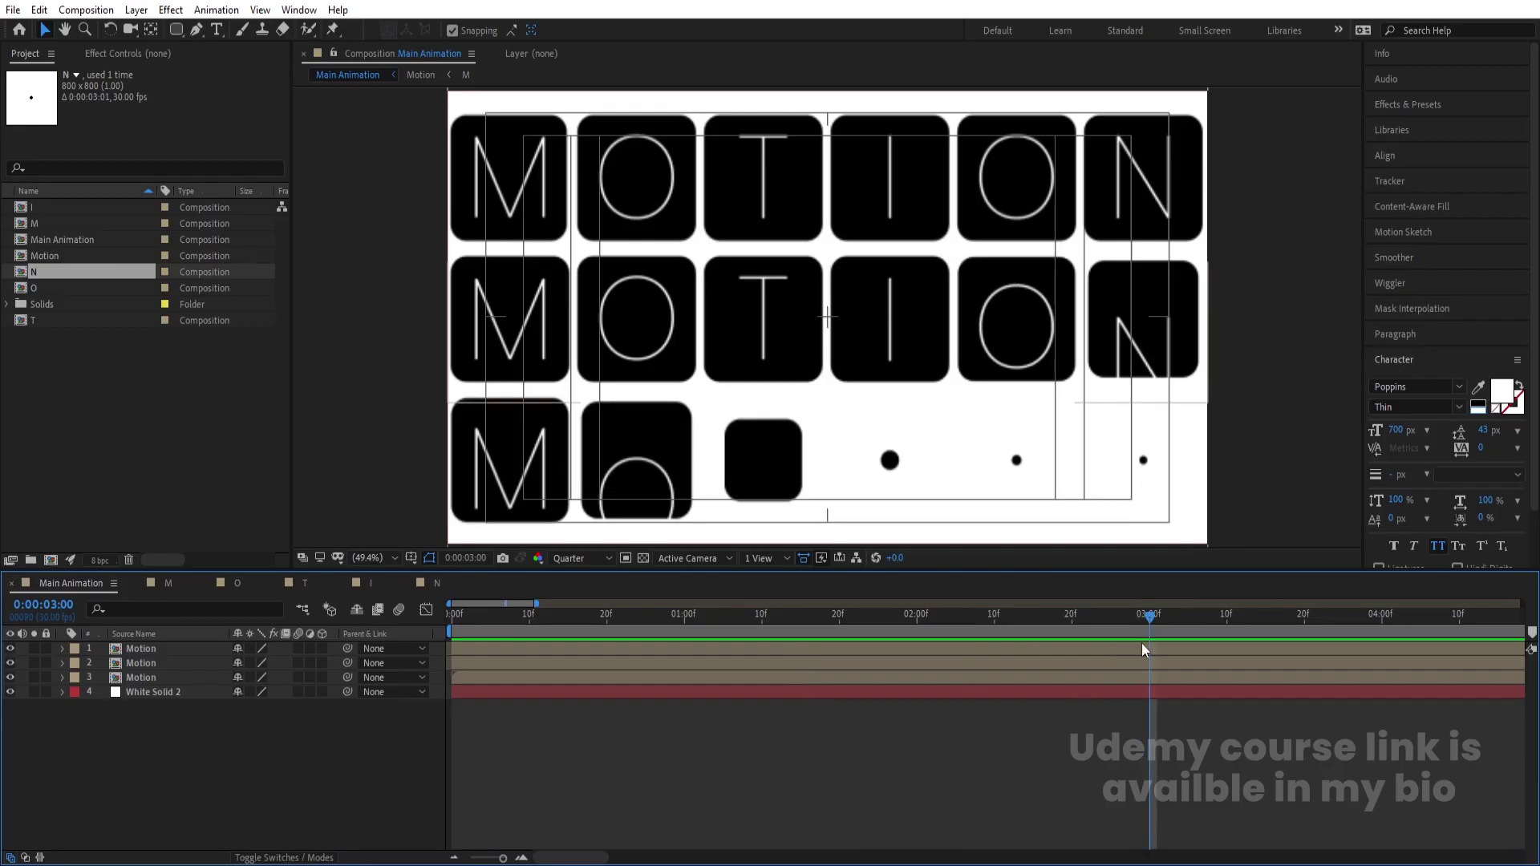
pyautogui.press('n')
pyautogui.press('space')
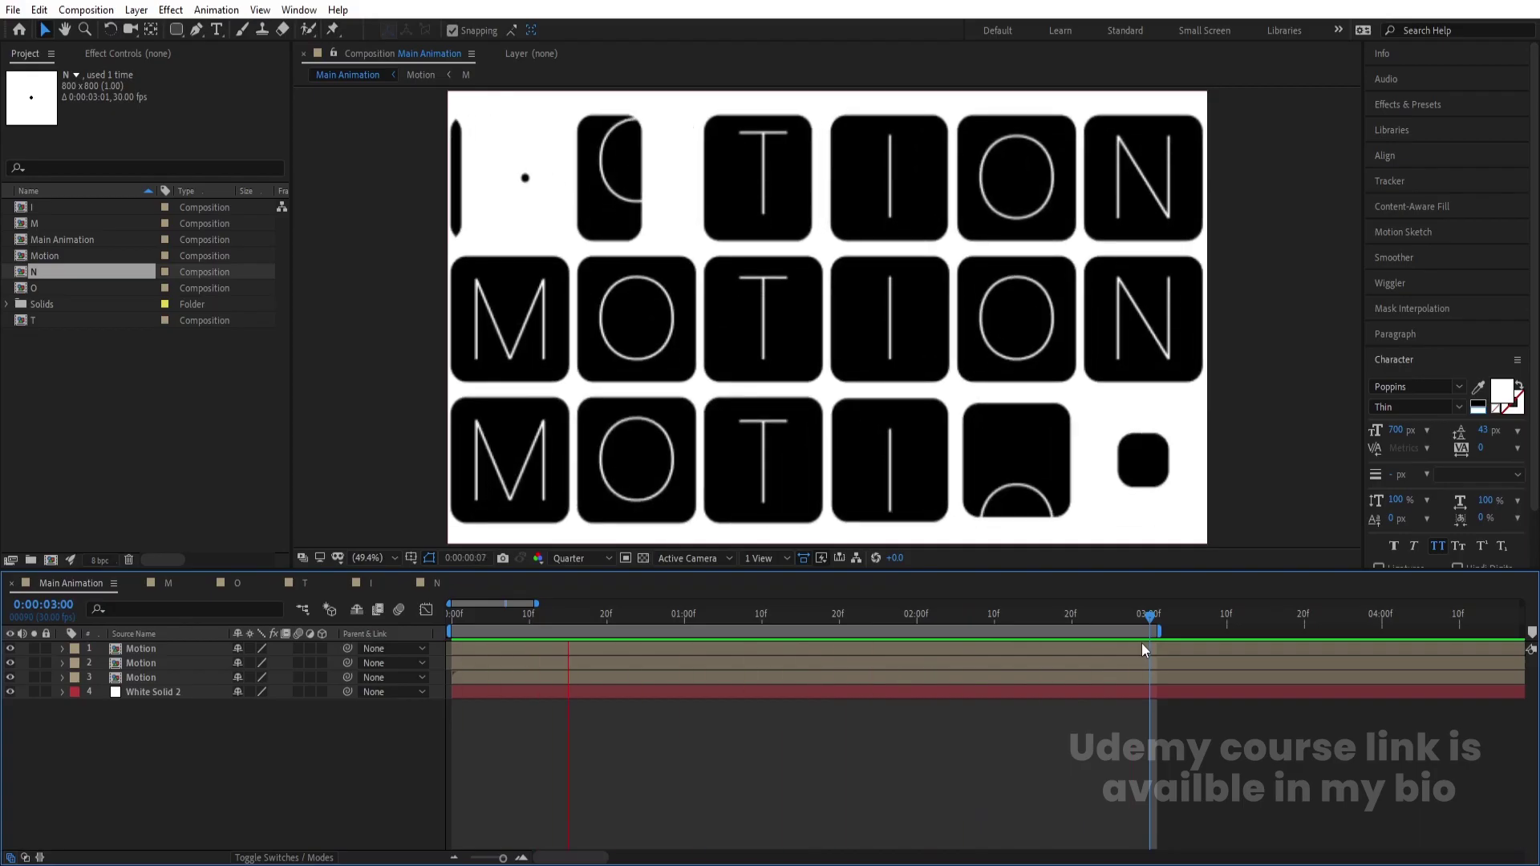
pyautogui.press('space')
# Extend the work area of Main Animation to end at 0:00:06:00 and preview it
pyautogui.press('-')
pyautogui.press('-')
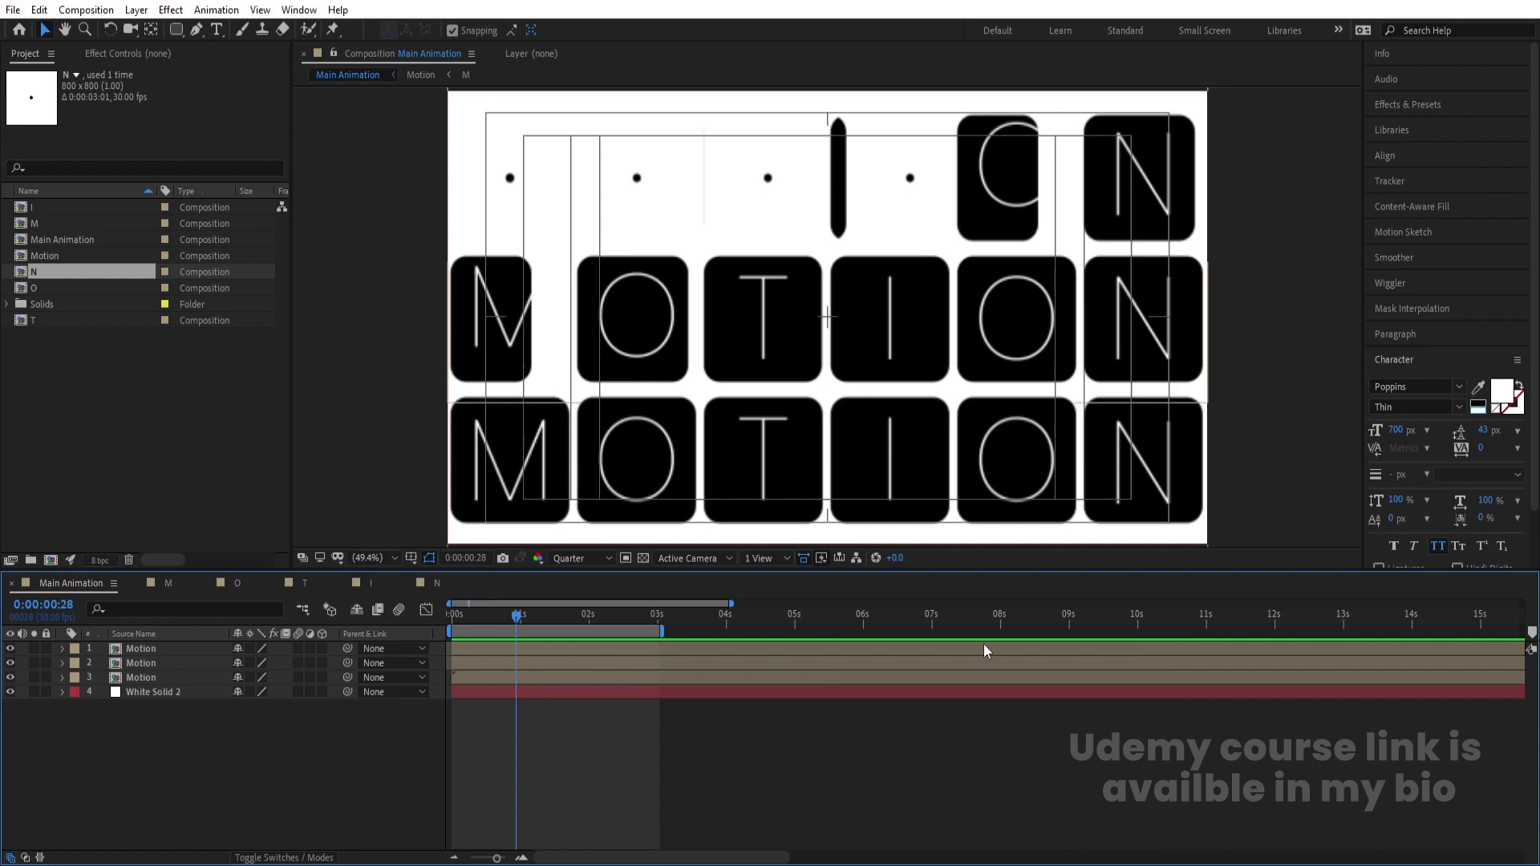
pyautogui.click(864, 618)
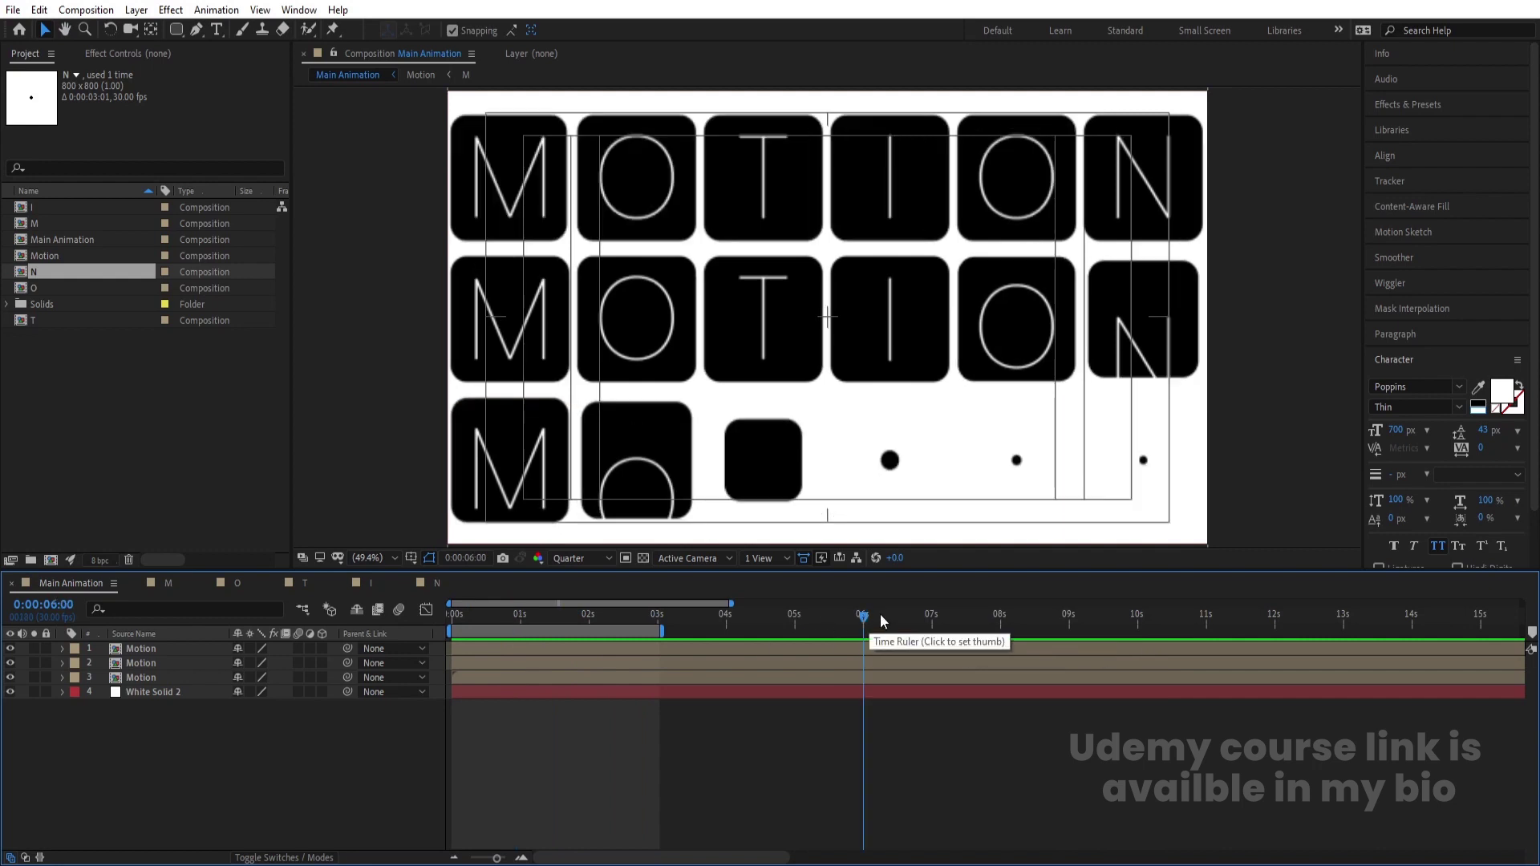
pyautogui.press('n')
pyautogui.press('space')
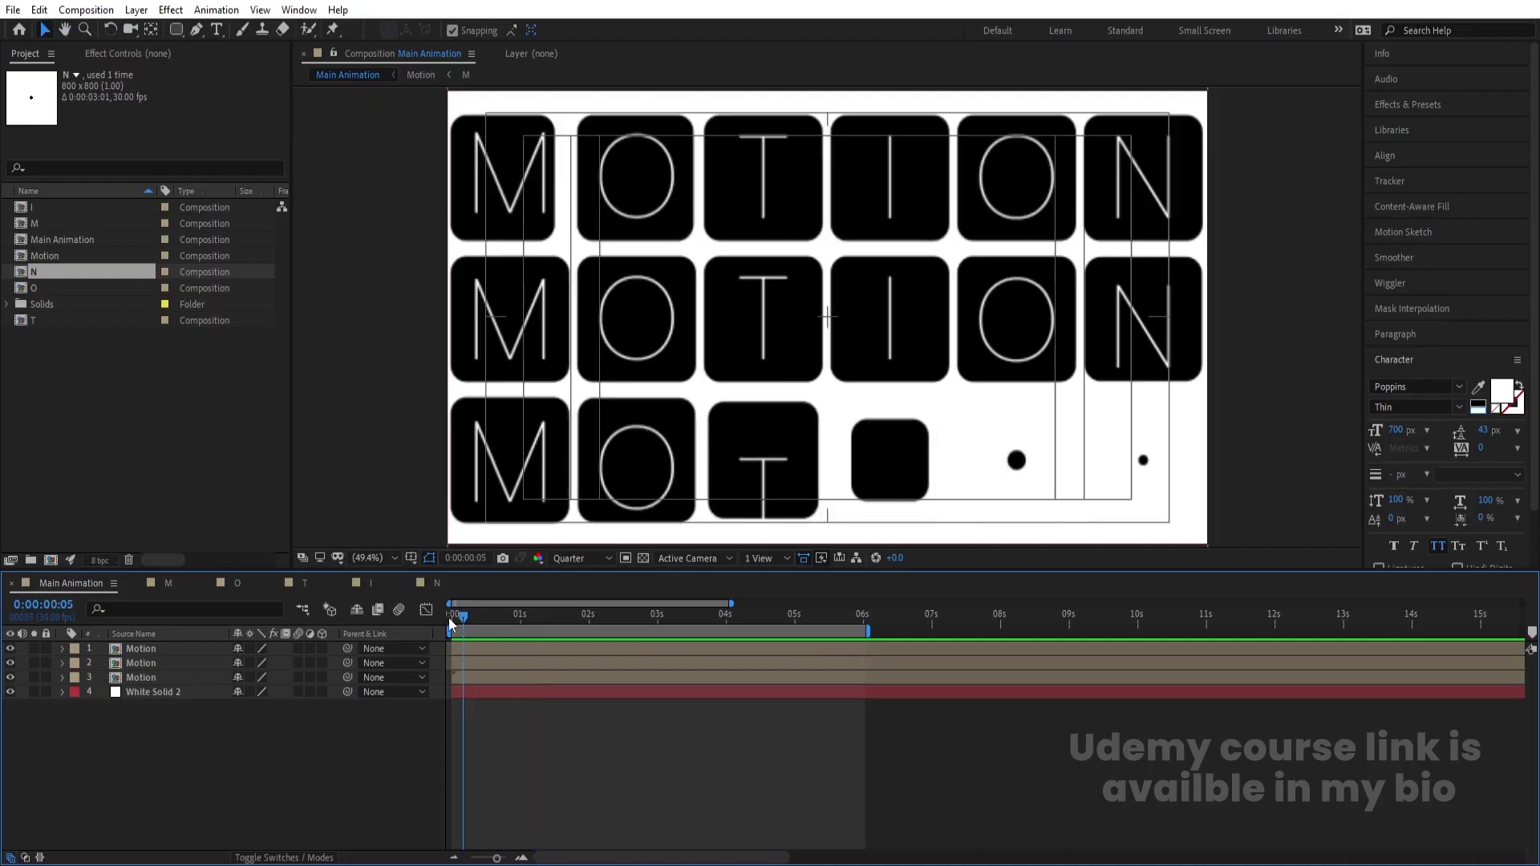
# Add an adjustment layer above the Motion layers, apply the Tint effect and swap its black and white colours
pyautogui.rightClick(149, 747)
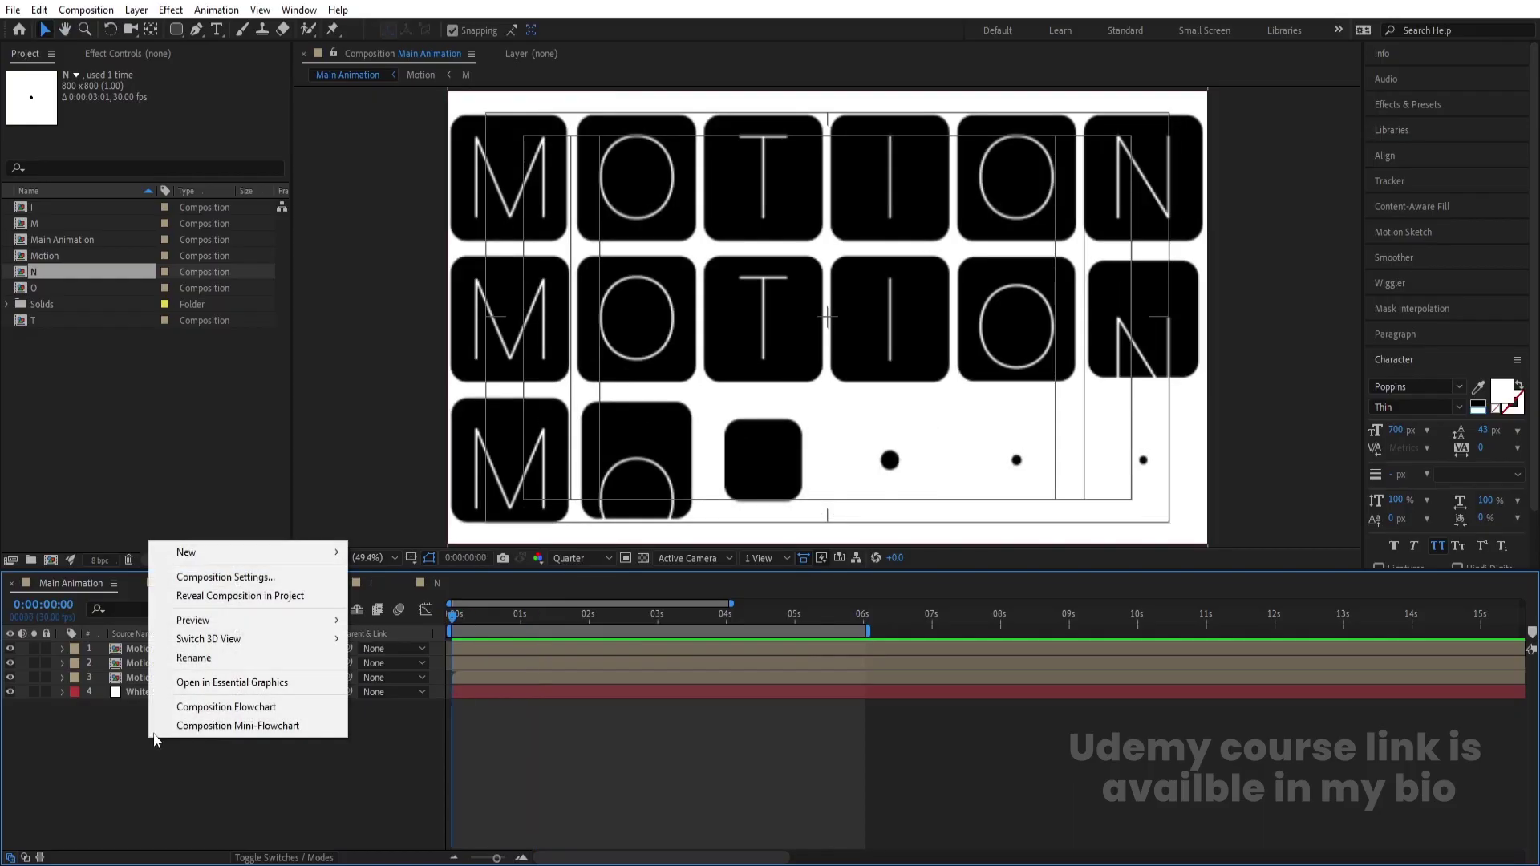
pyautogui.moveTo(193, 558)
pyautogui.click(397, 689)
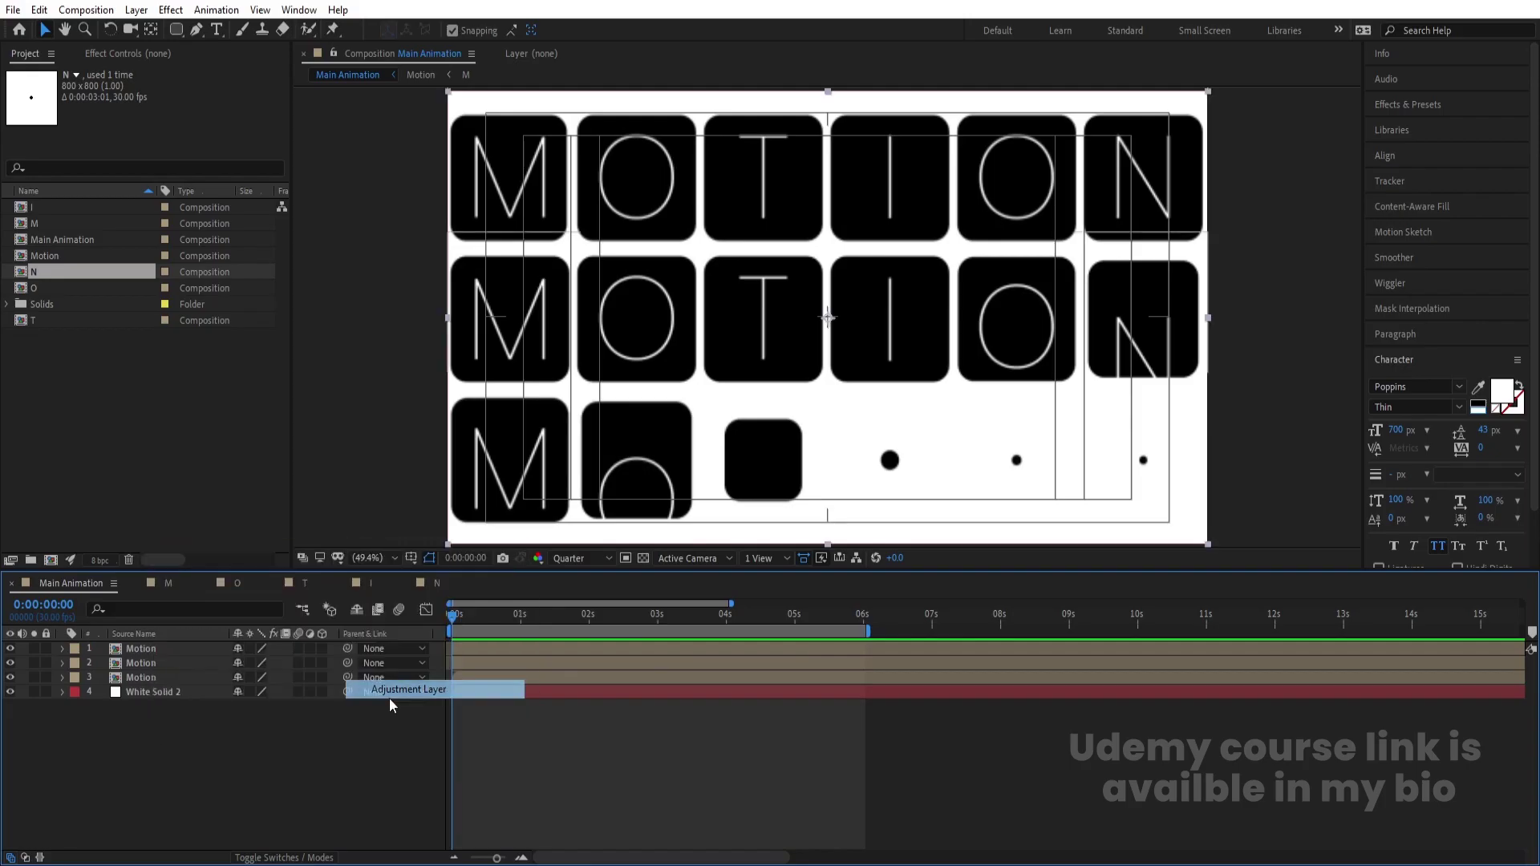
pyautogui.click(1384, 104)
pyautogui.click(1403, 127)
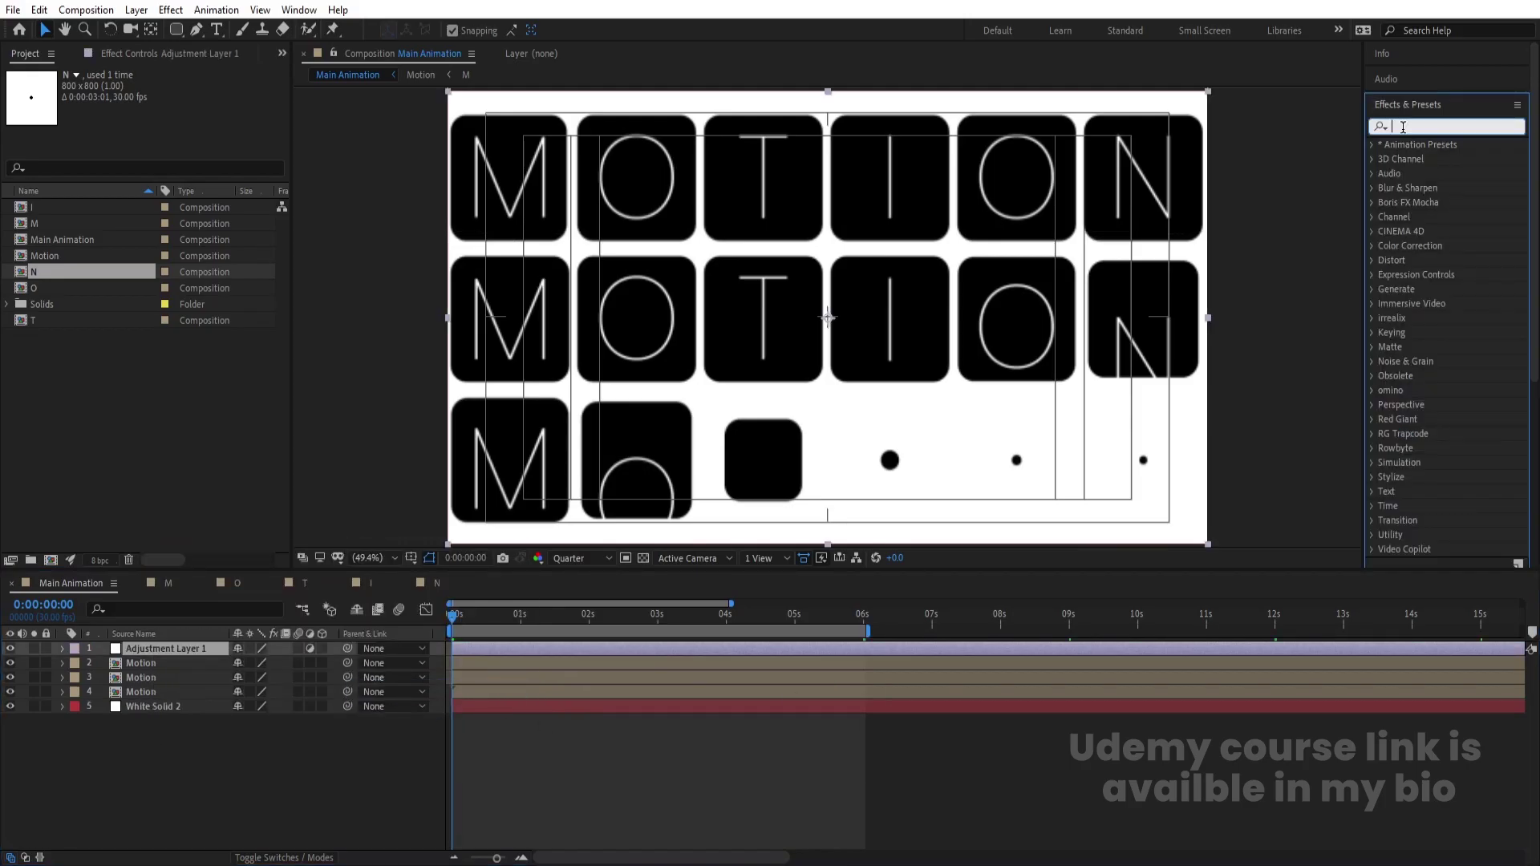
pyautogui.write('tint')
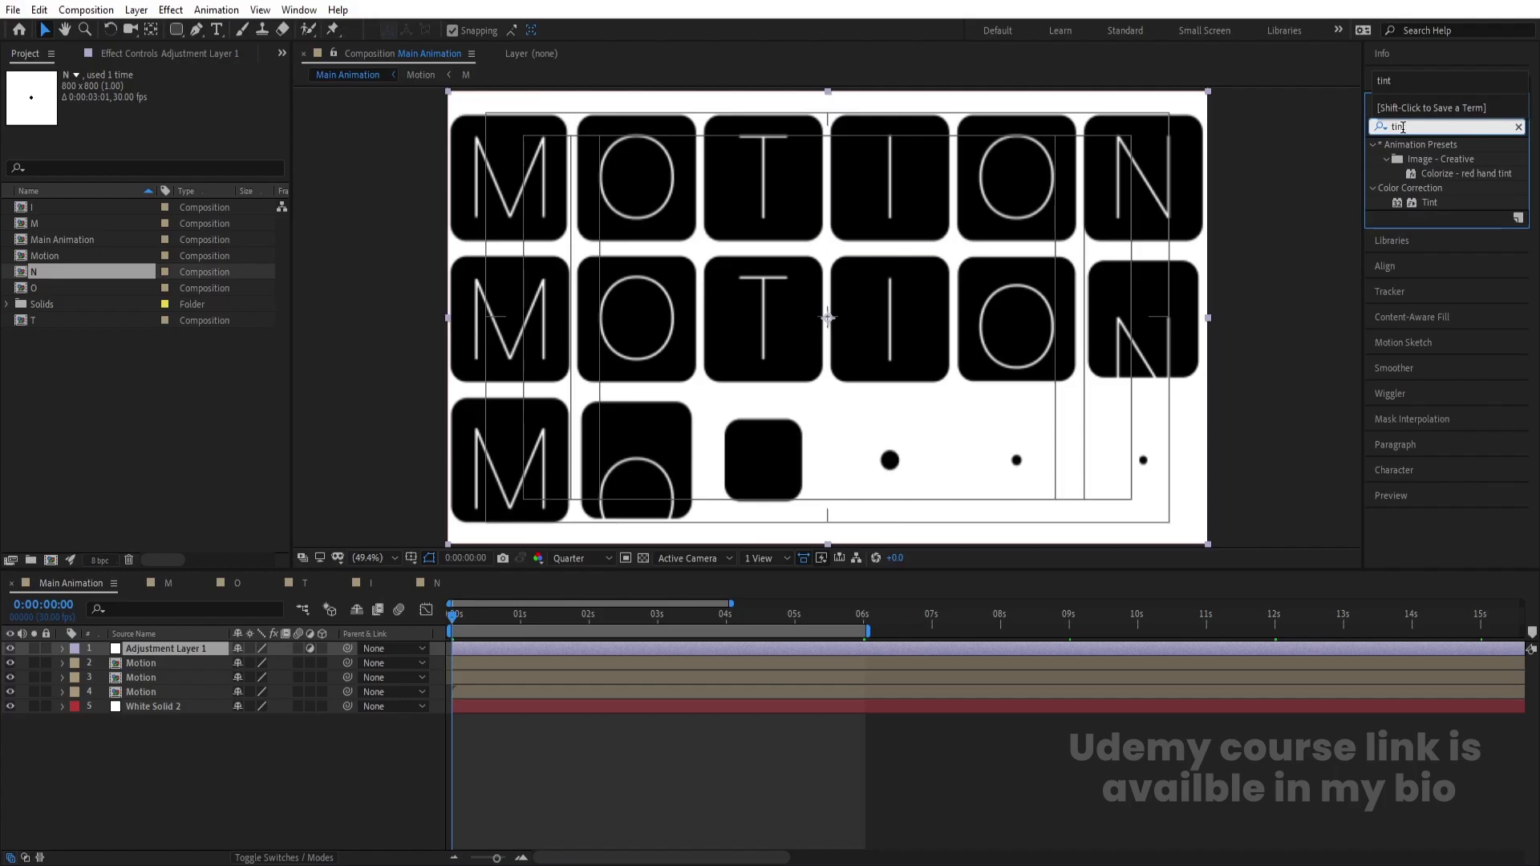
pyautogui.doubleClick(1429, 204)
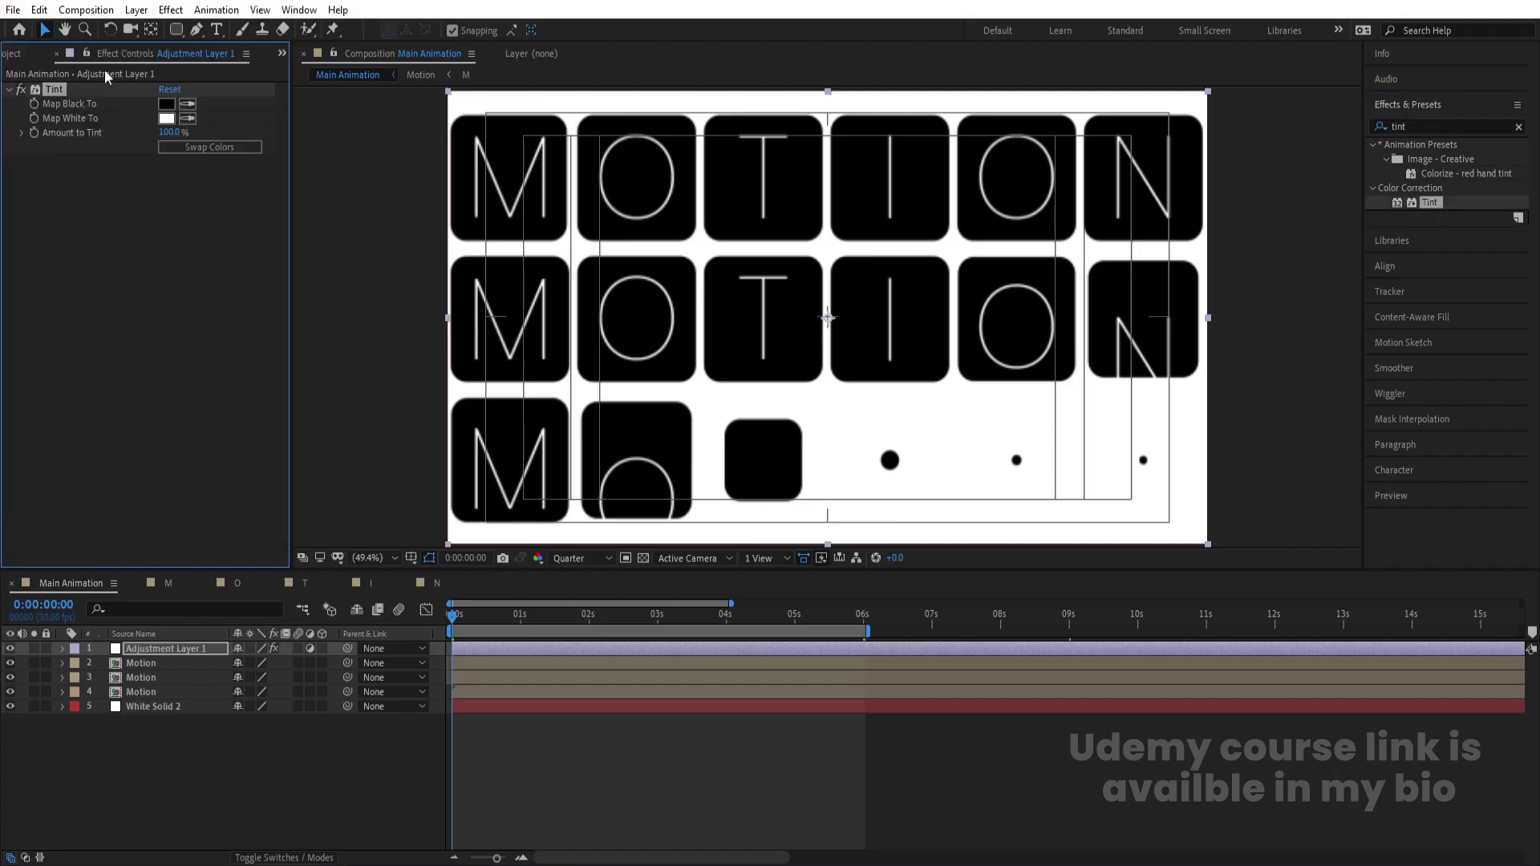
pyautogui.click(191, 147)
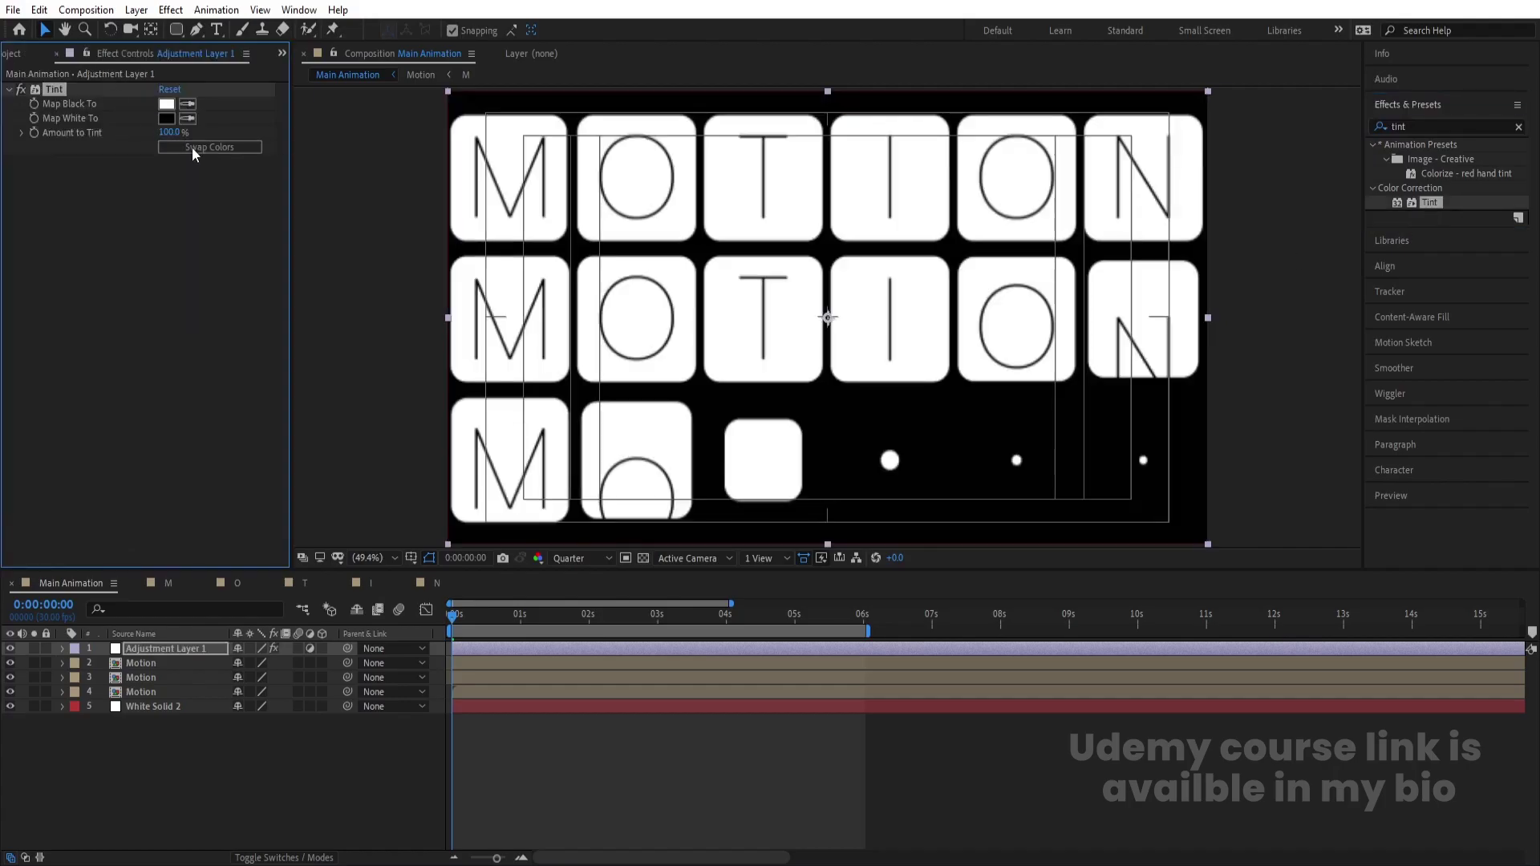
# Scale Adjustment Layer 1 to 24, 179% and rotate it into a diagonal band across the composition
pyautogui.click(153, 649)
pyautogui.press('s')
pyautogui.moveTo(266, 668); pyautogui.dragTo(309, 649)
pyautogui.press('r')
pyautogui.press('s')
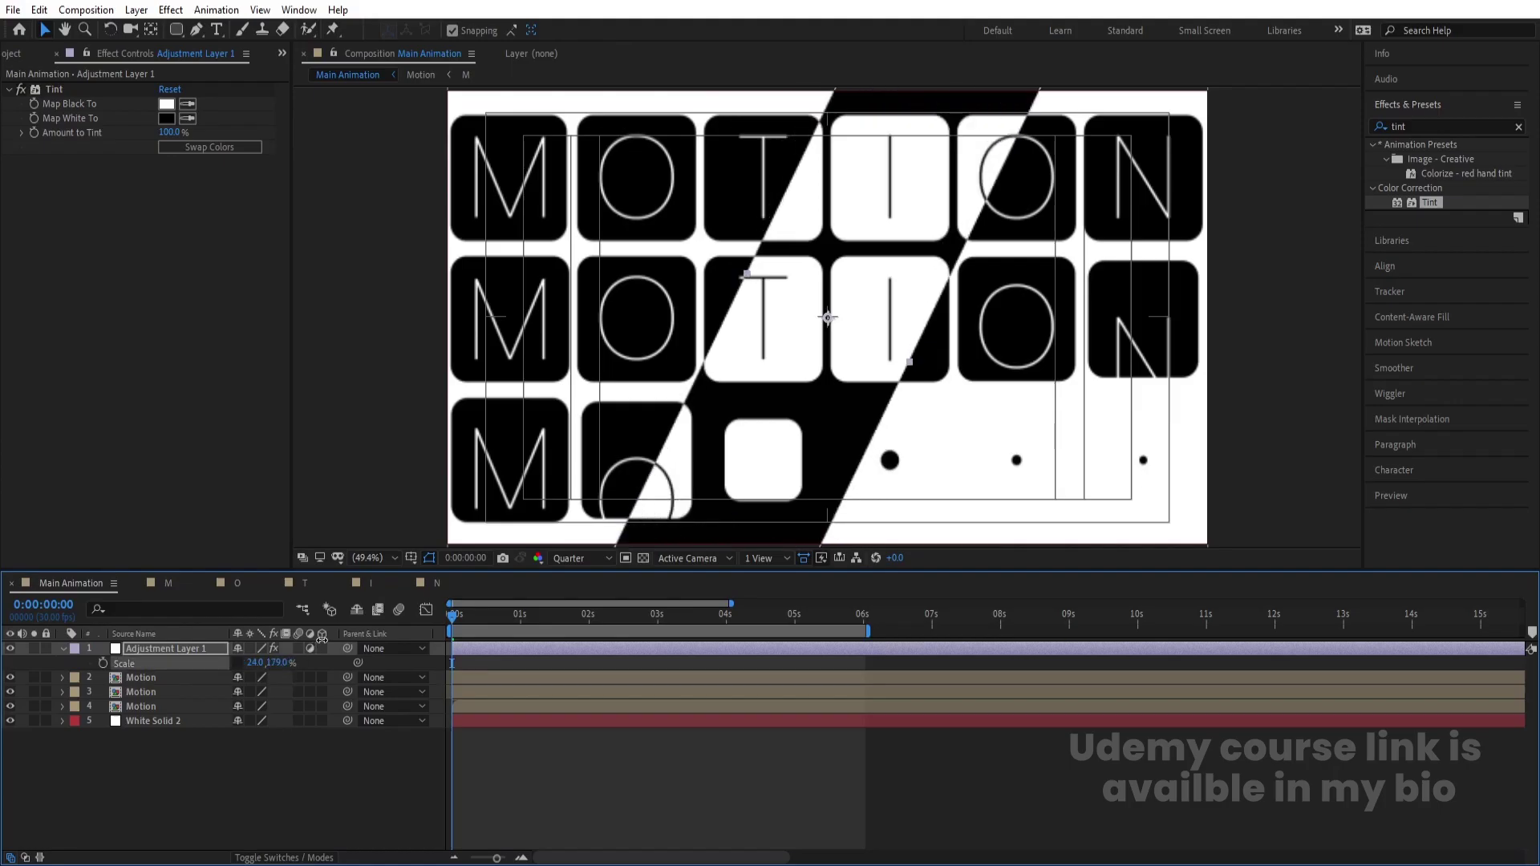
# Keyframe the band's Position from about -535, 540 at 0:00:00:00 to about 2454, 540 at 0:00:05:29 and preview the sweep
pyautogui.press('p')
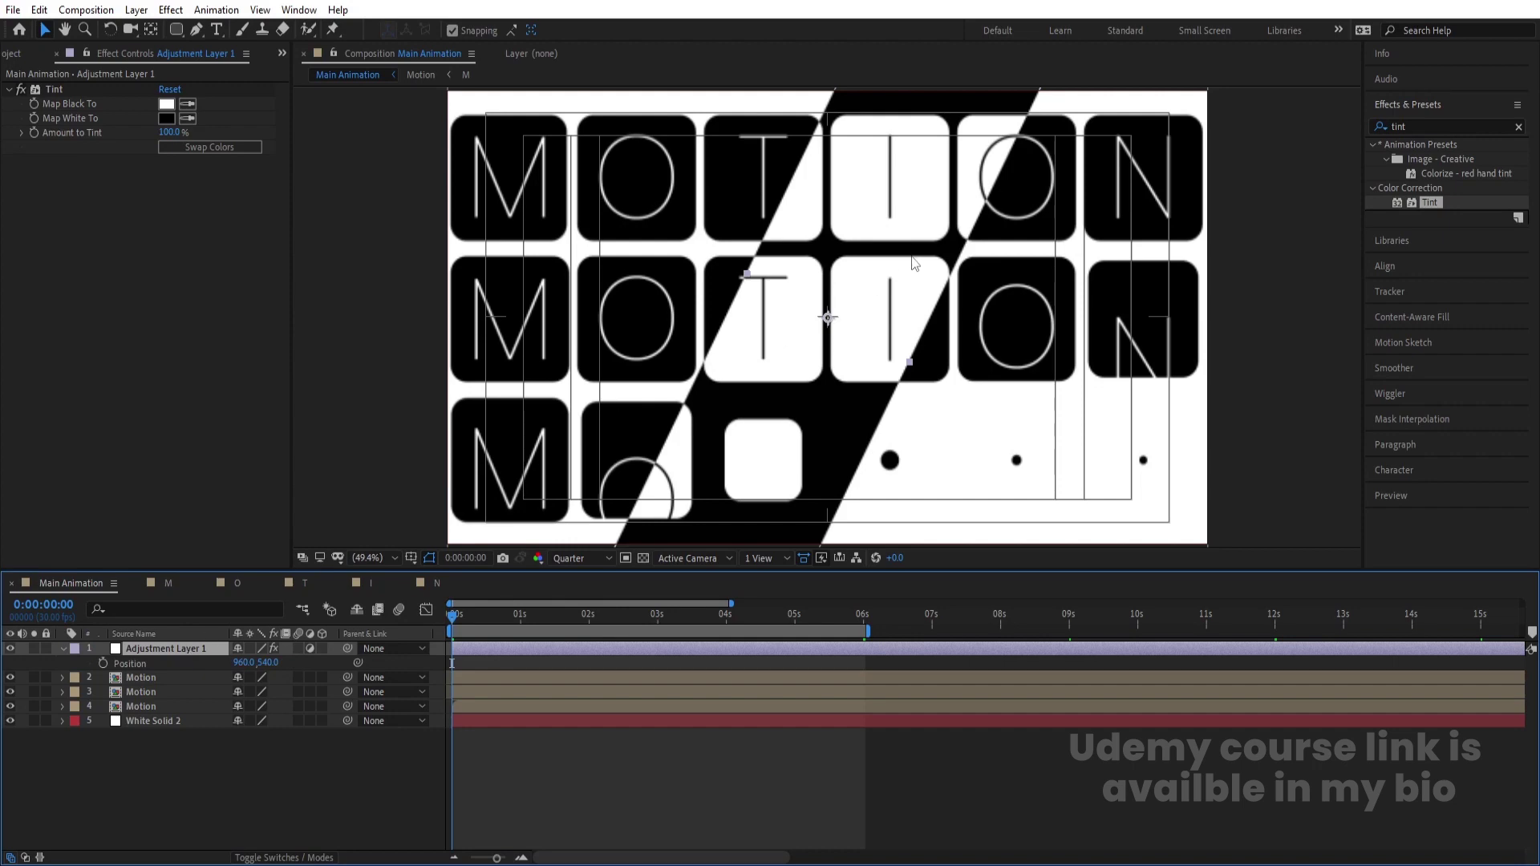
pyautogui.moveTo(912, 263); pyautogui.dragTo(317, 222)
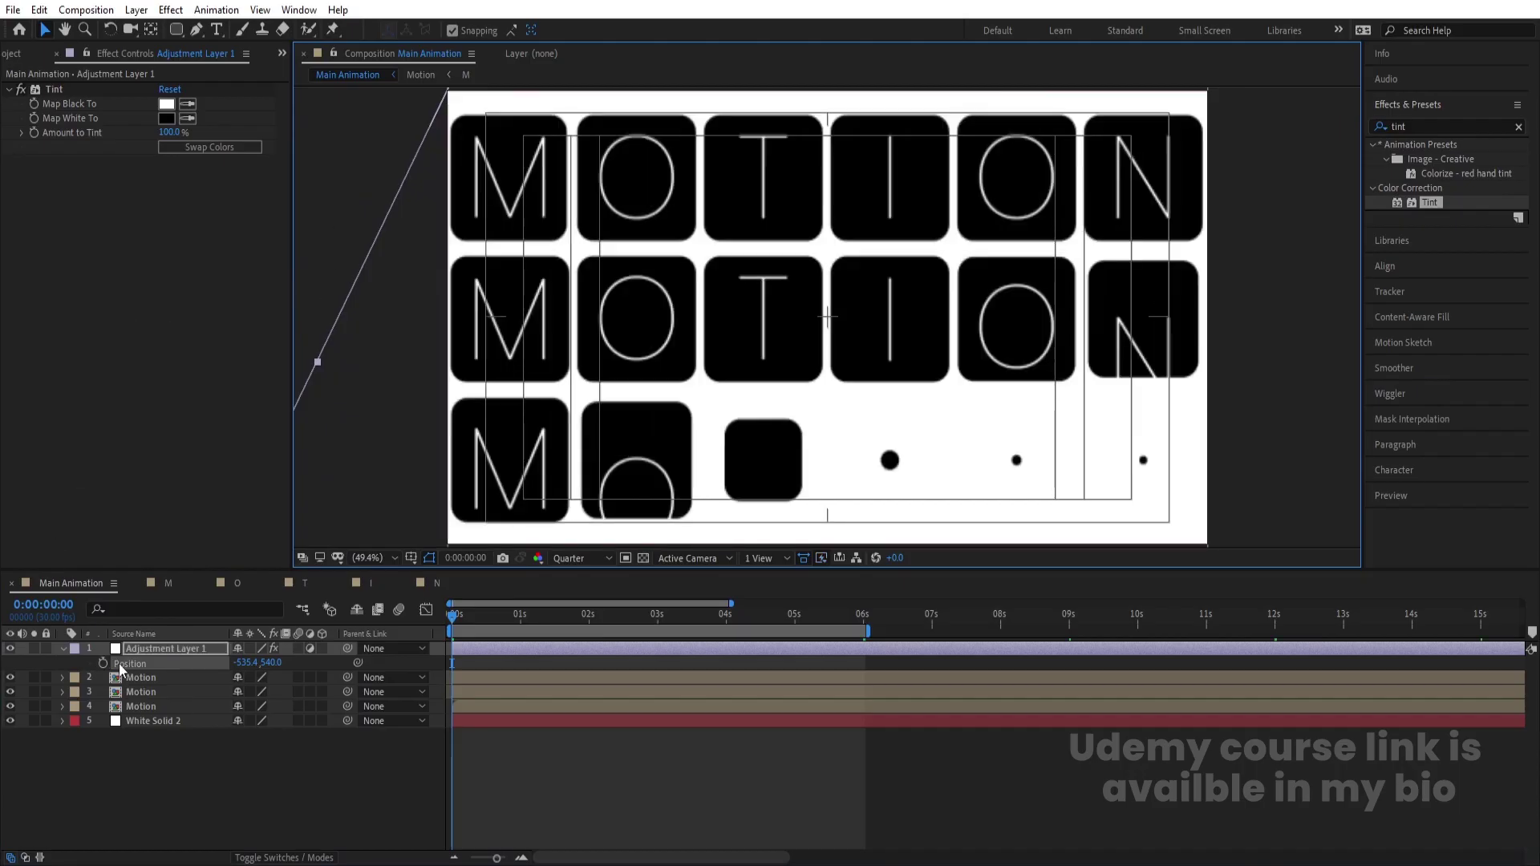
pyautogui.click(103, 663)
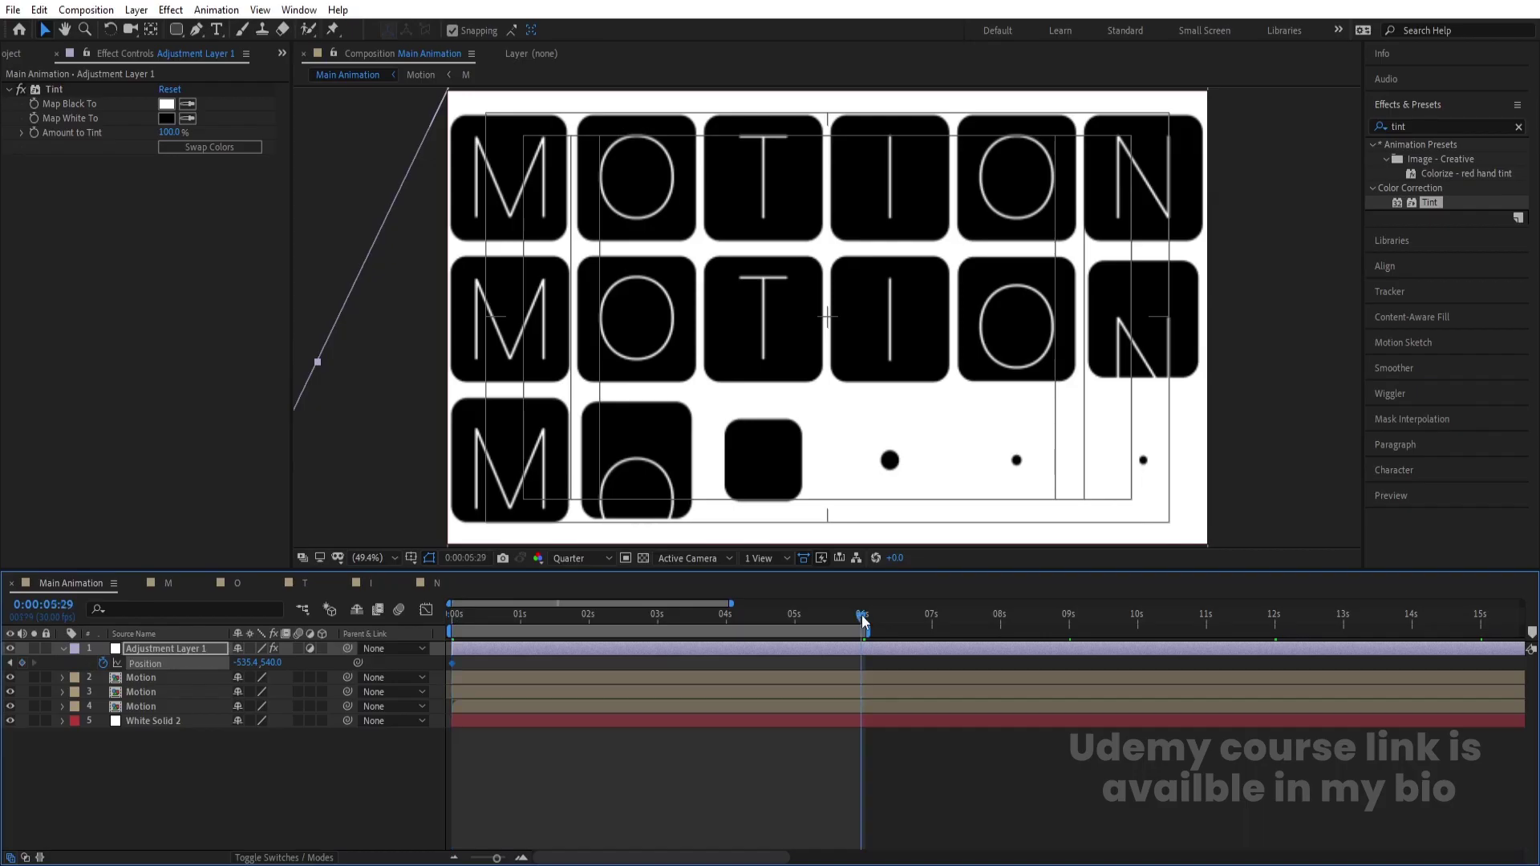
pyautogui.moveTo(250, 671); pyautogui.dragTo(1352, 435)
pyautogui.press('Num_Lock')
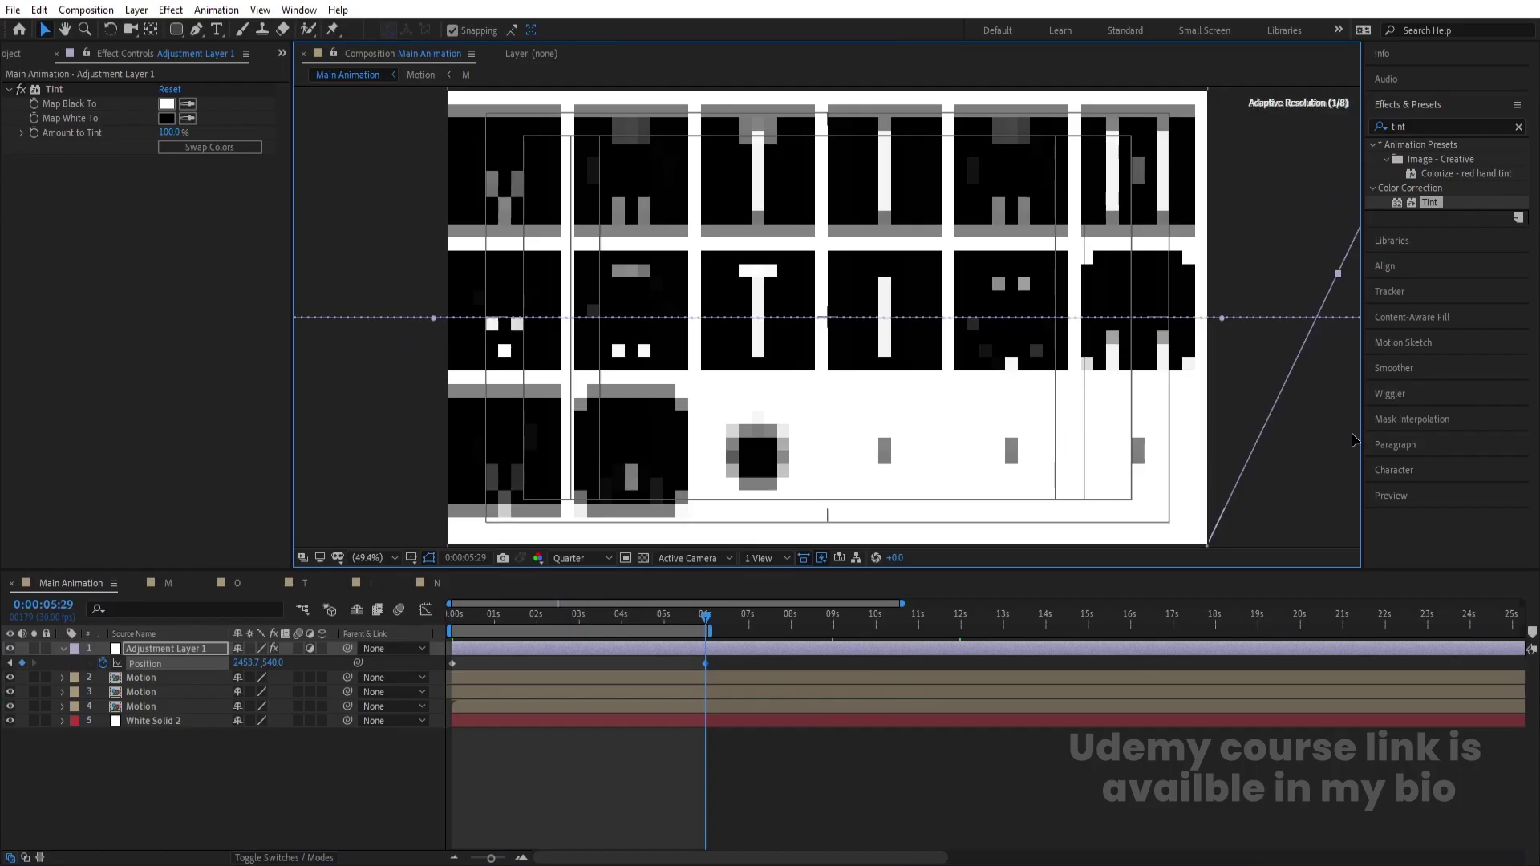
pyautogui.press('space')
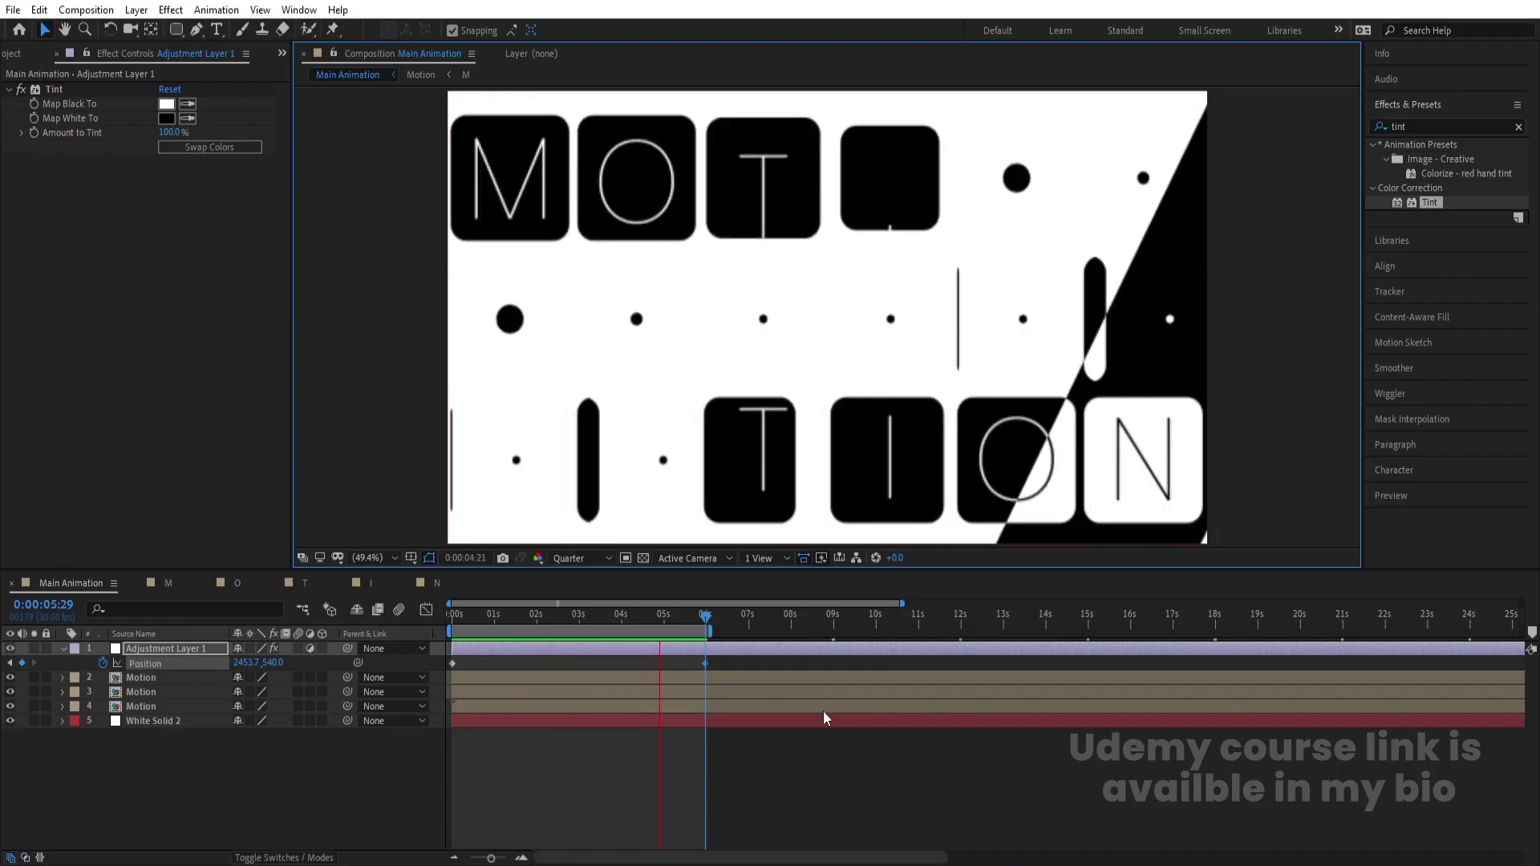
pyautogui.press('space')
# Add a second adjustment layer on top and apply a Tint effect with its black and white colours swapped
pyautogui.rightClick(265, 768)
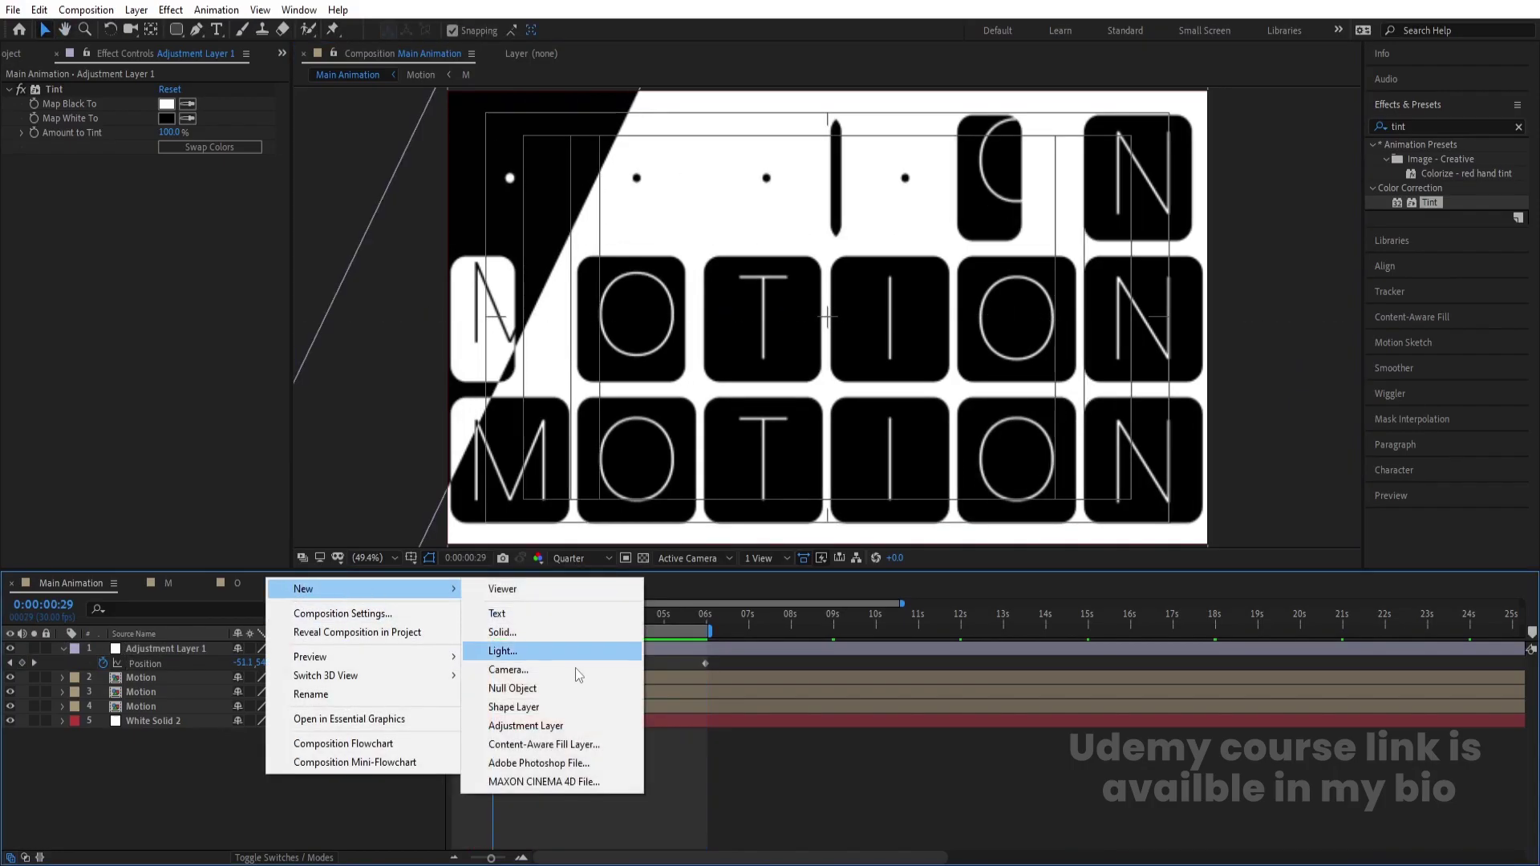
pyautogui.click(576, 725)
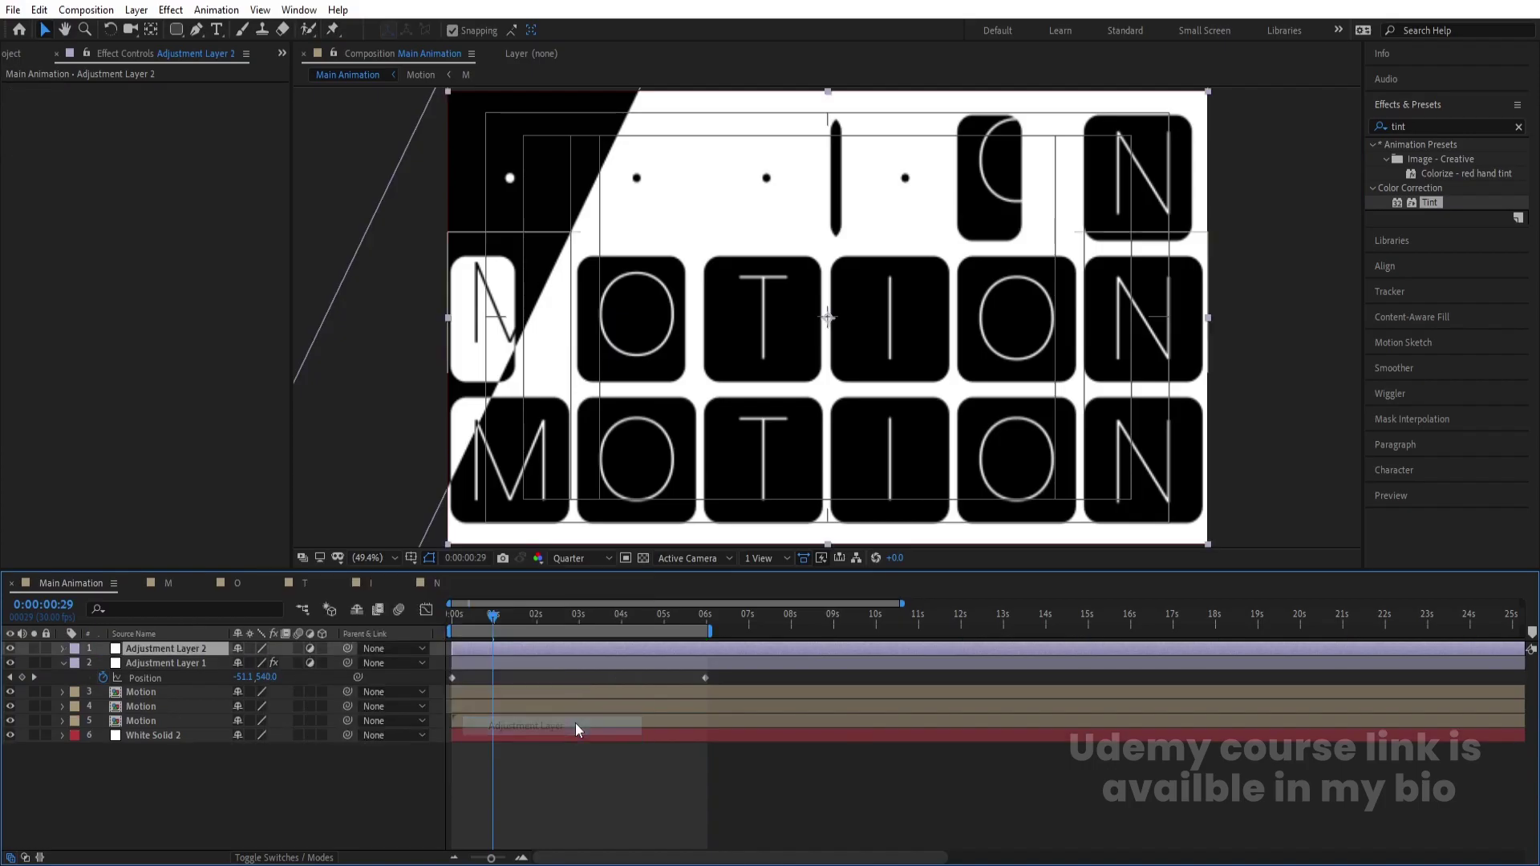
pyautogui.doubleClick(1431, 202)
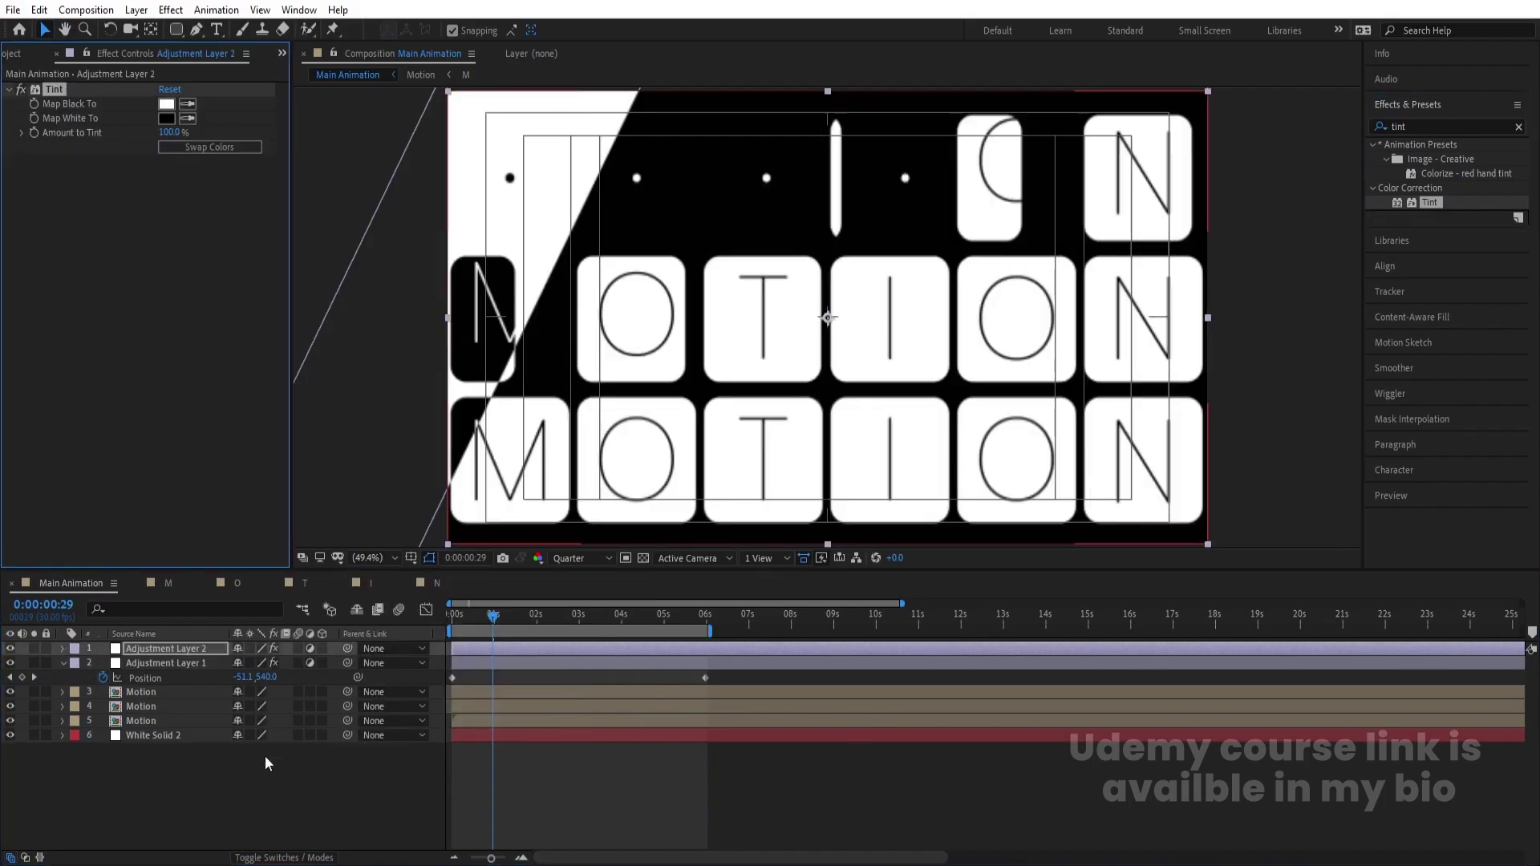
# Draw a black circle on a new shape layer, centre its anchor point and align it to the composition's centre
pyautogui.click(267, 763)
pyautogui.moveTo(175, 30); pyautogui.dragTo(233, 67)
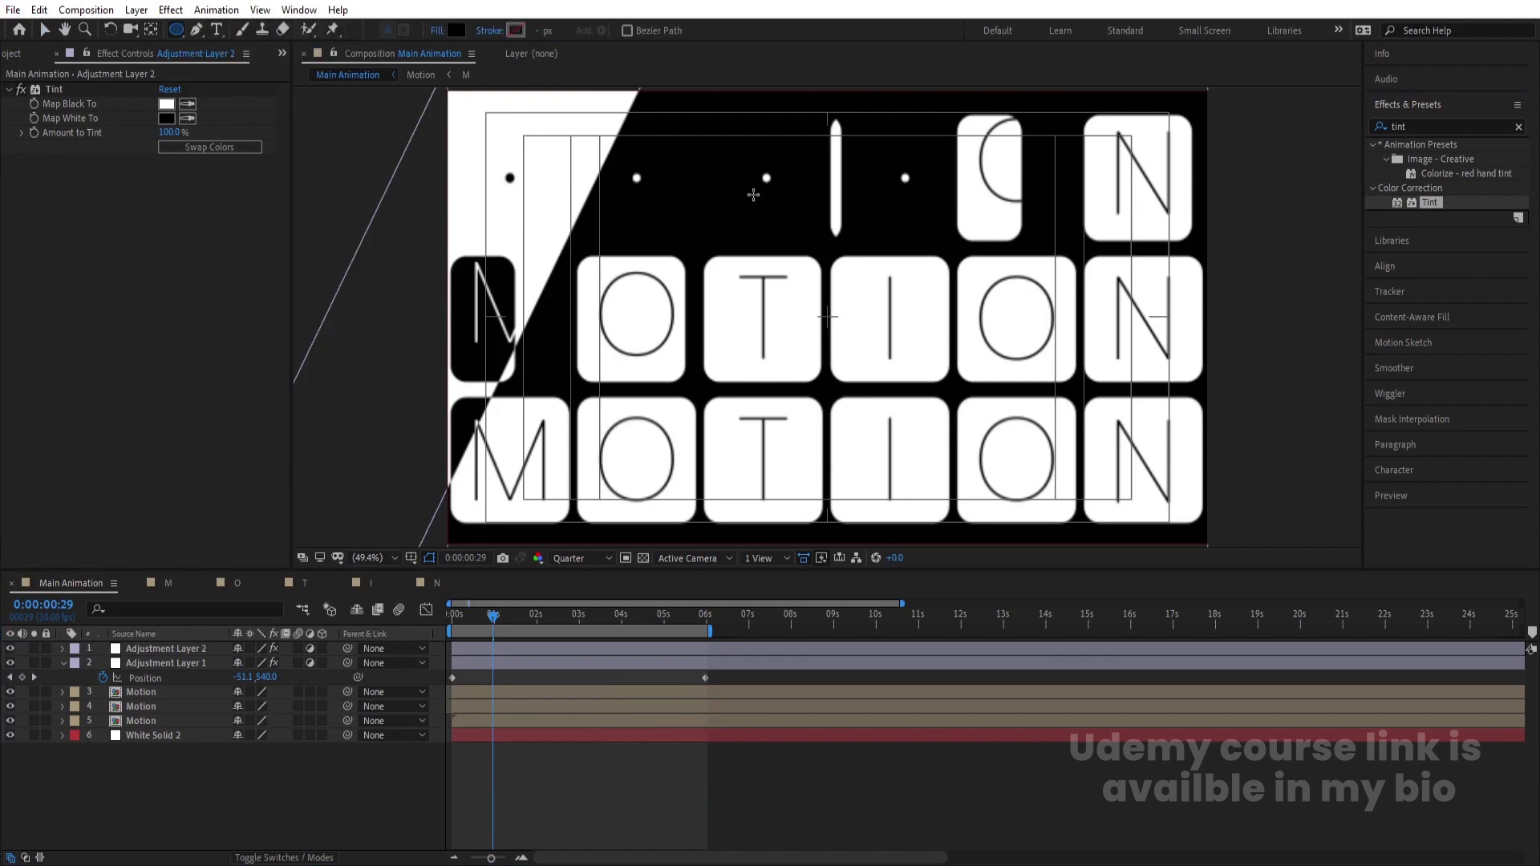
pyautogui.moveTo(753, 195); pyautogui.dragTo(914, 363)
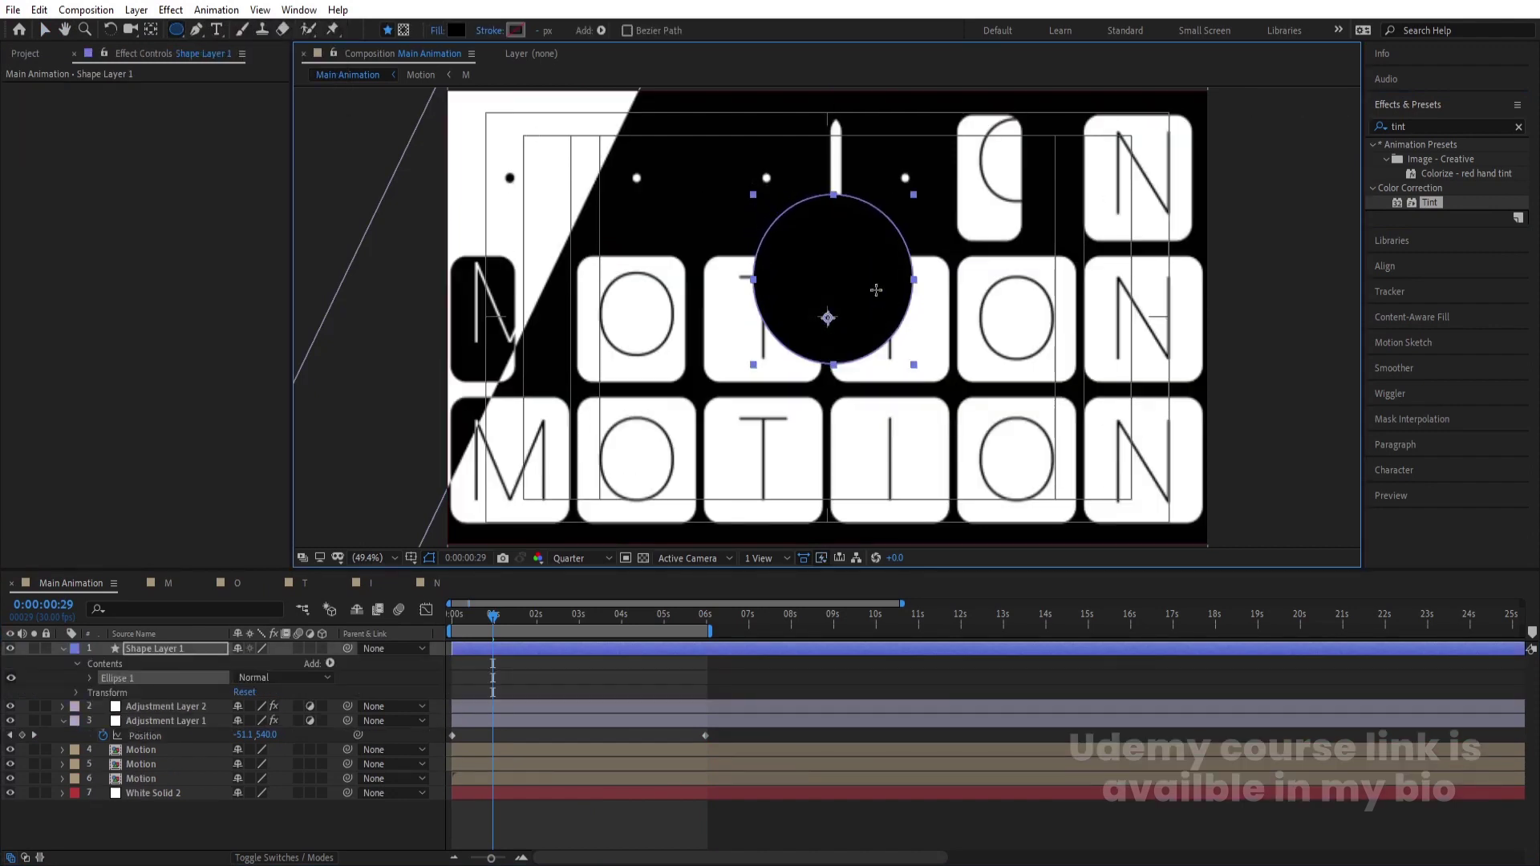
pyautogui.hotkey('ctrl', 'alt', 'Home')
pyautogui.click(1383, 267)
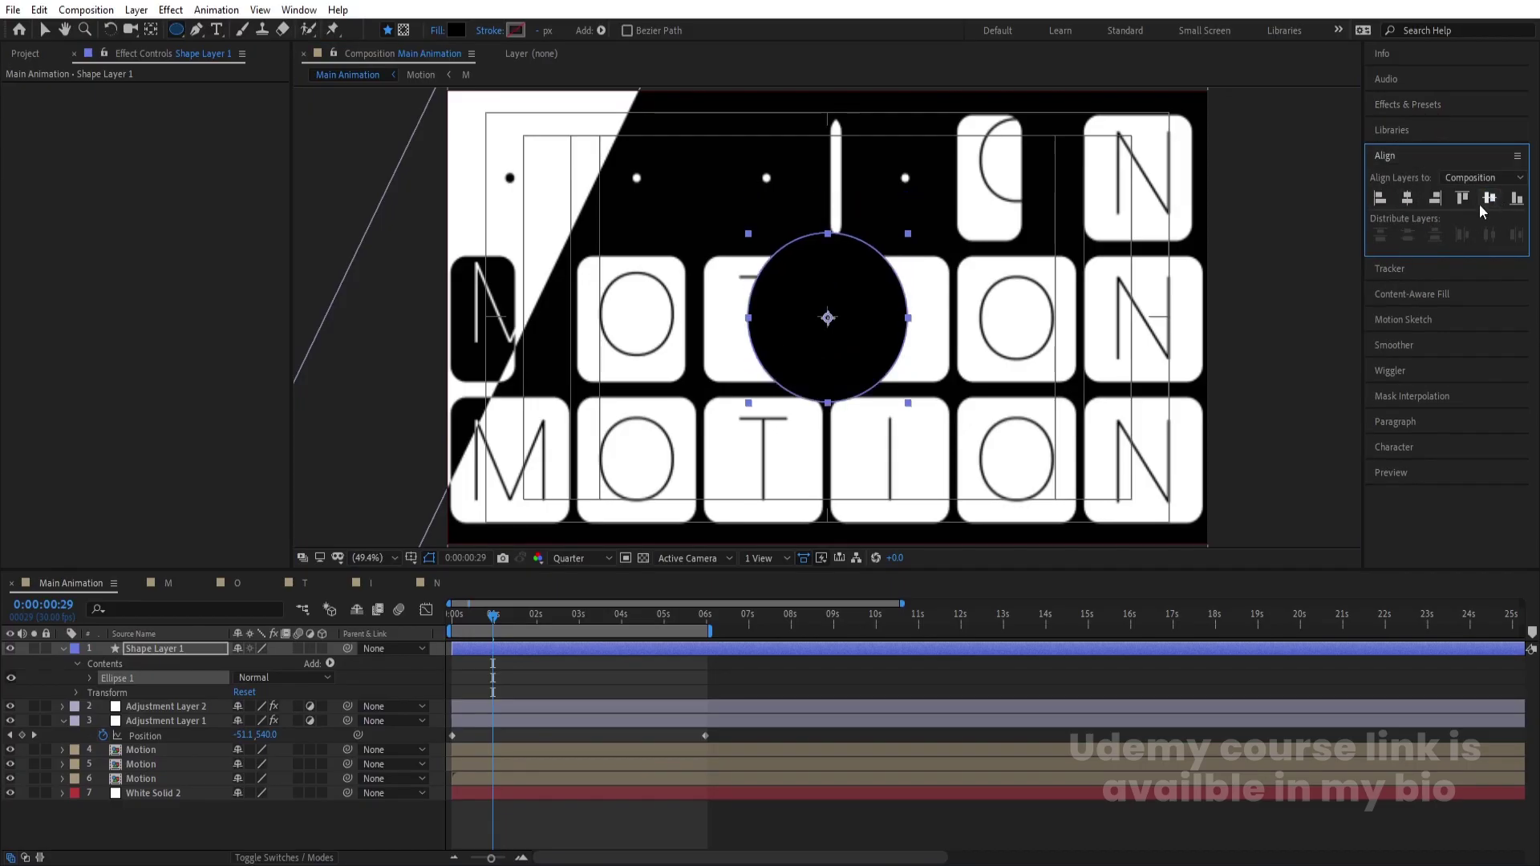
pyautogui.click(351, 685)
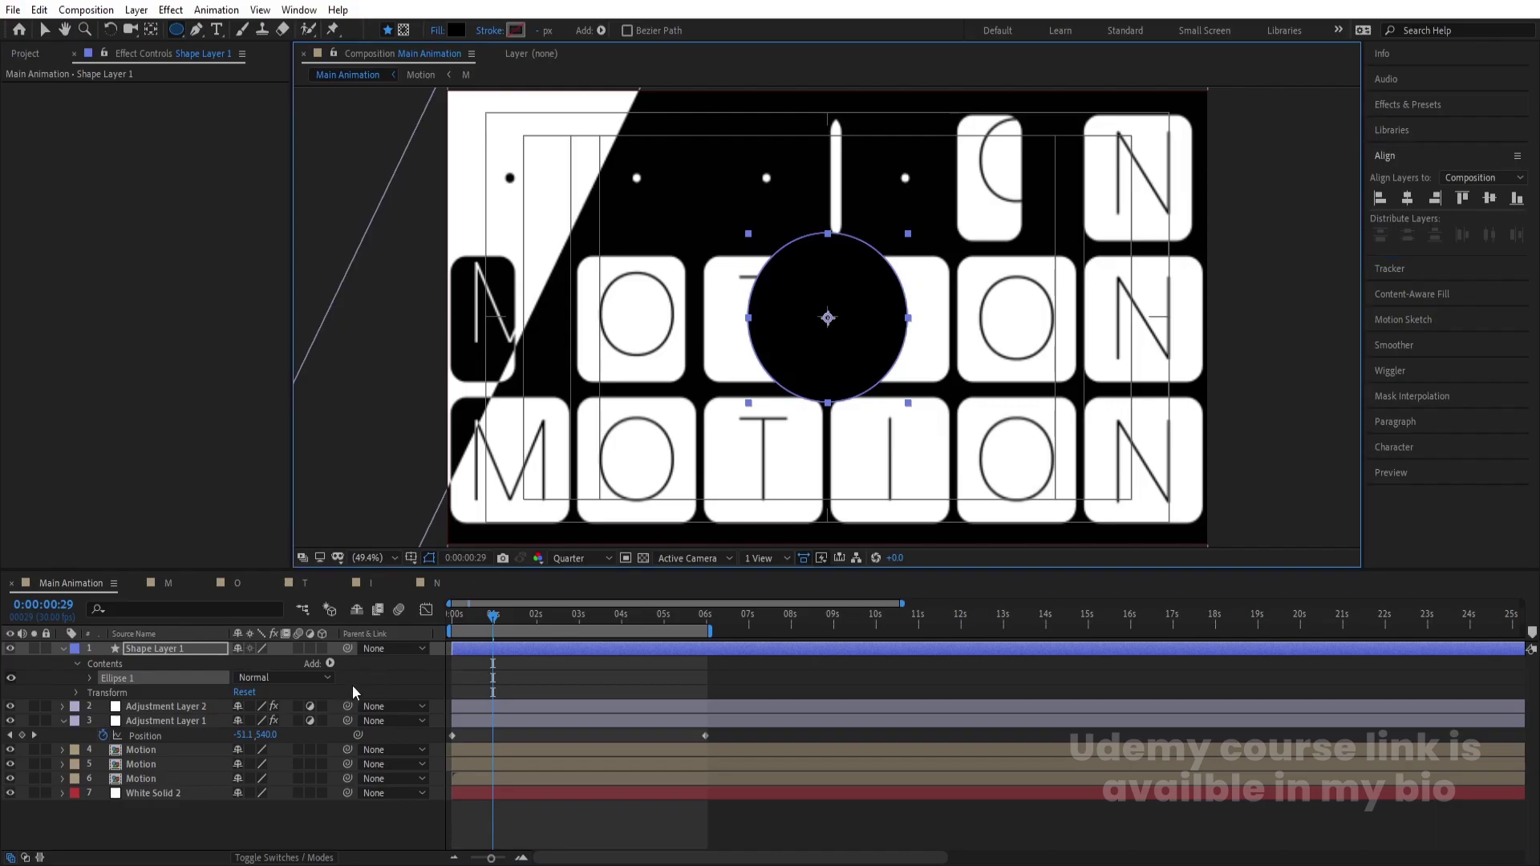
# Set Adjustment Layer 2's track matte to Alpha, using the circle's shape layer as the matte
pyautogui.press('F4')
pyautogui.click(151, 707)
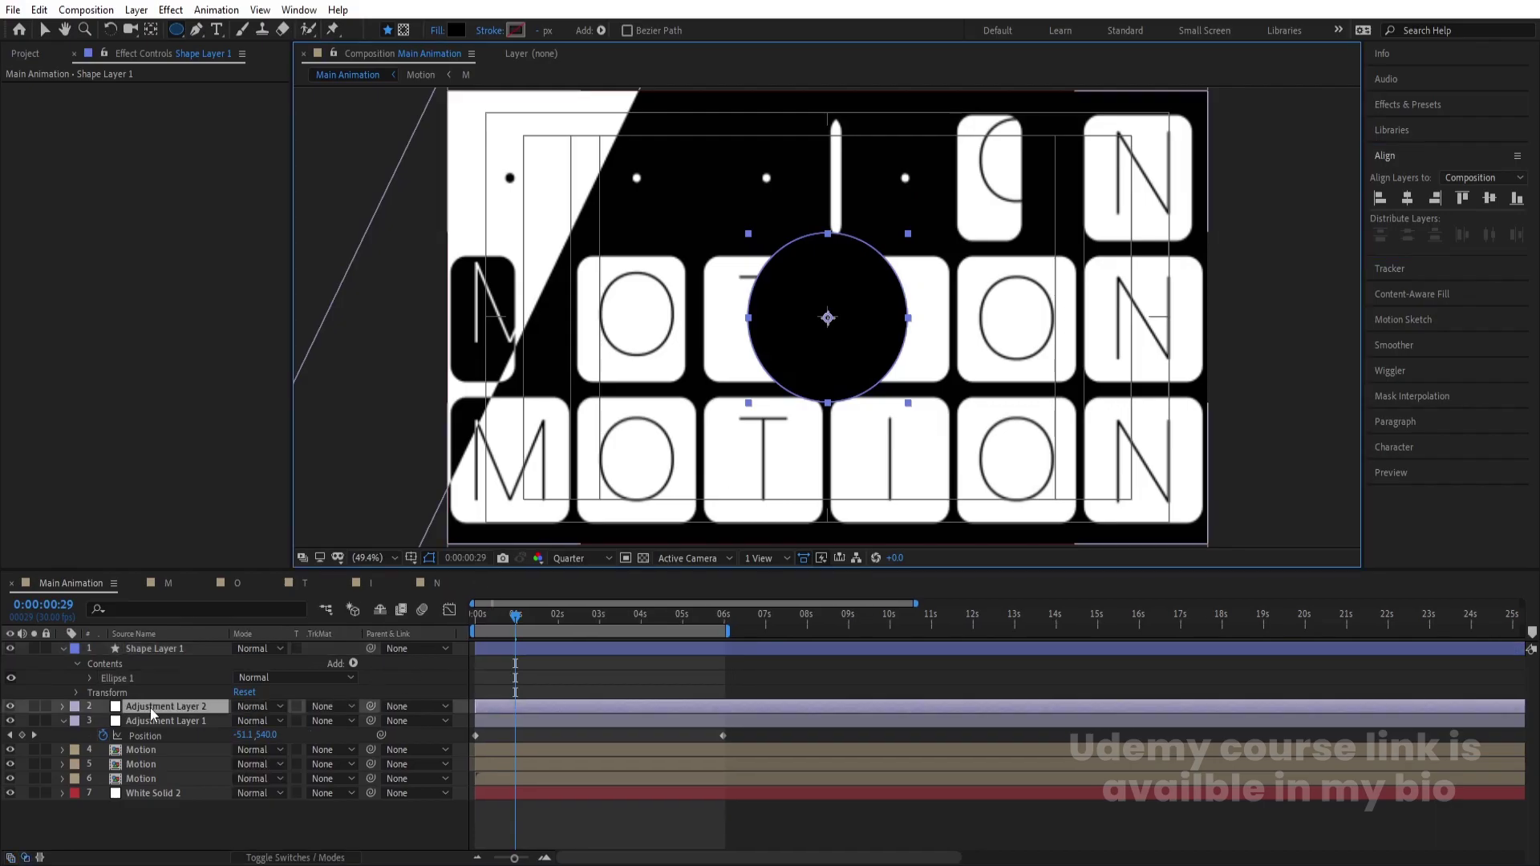
pyautogui.click(349, 709)
pyautogui.click(345, 750)
pyautogui.click(519, 691)
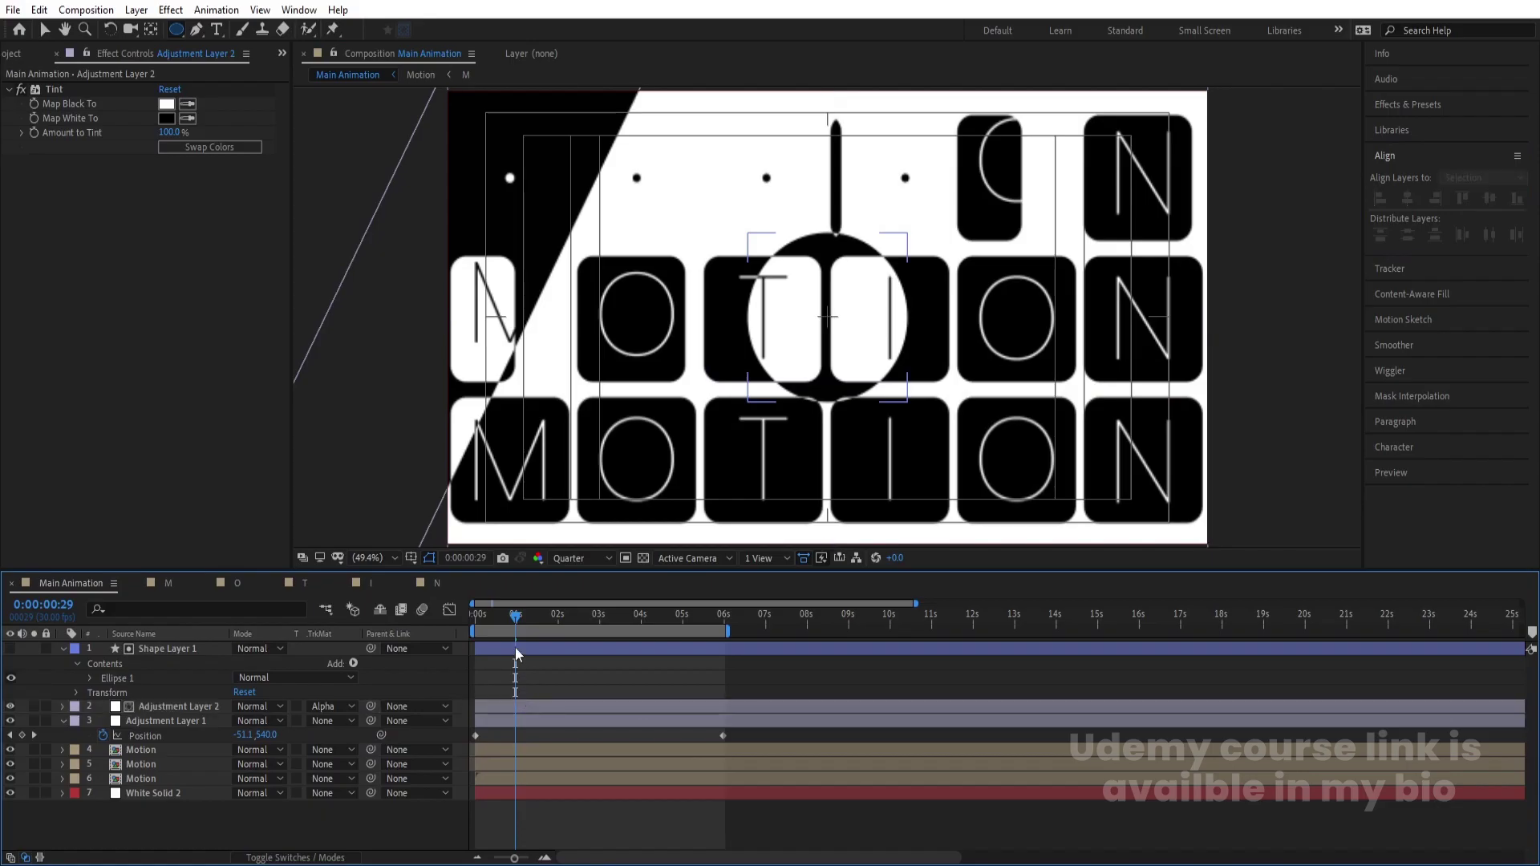
# Set a Scale keyframe of 0% on the circle's shape layer at 0:00:00:00
pyautogui.moveTo(515, 614); pyautogui.dragTo(463, 610)
pyautogui.click(141, 648)
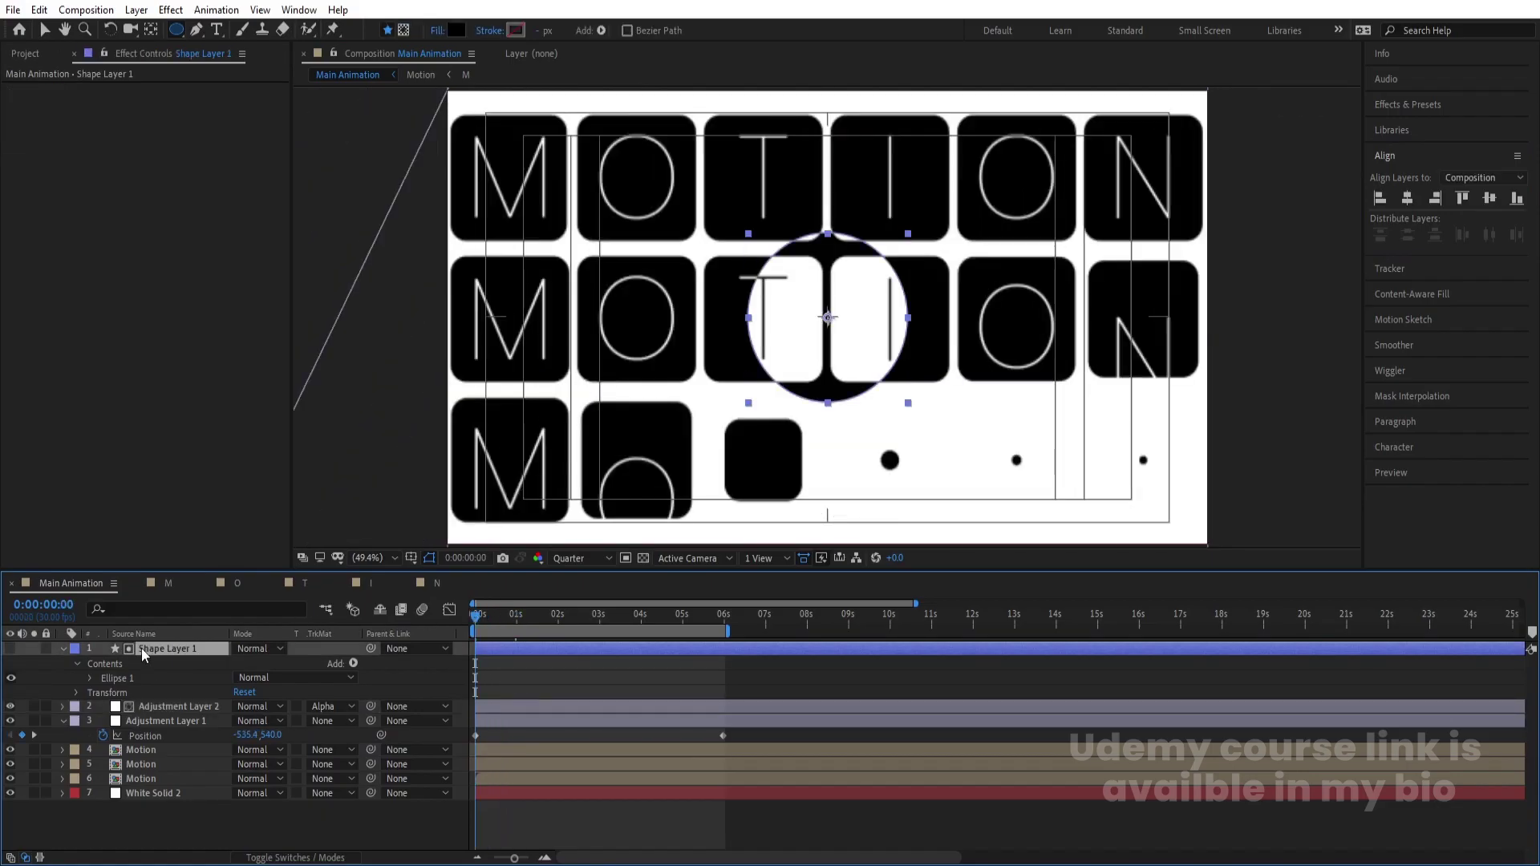
pyautogui.press('s')
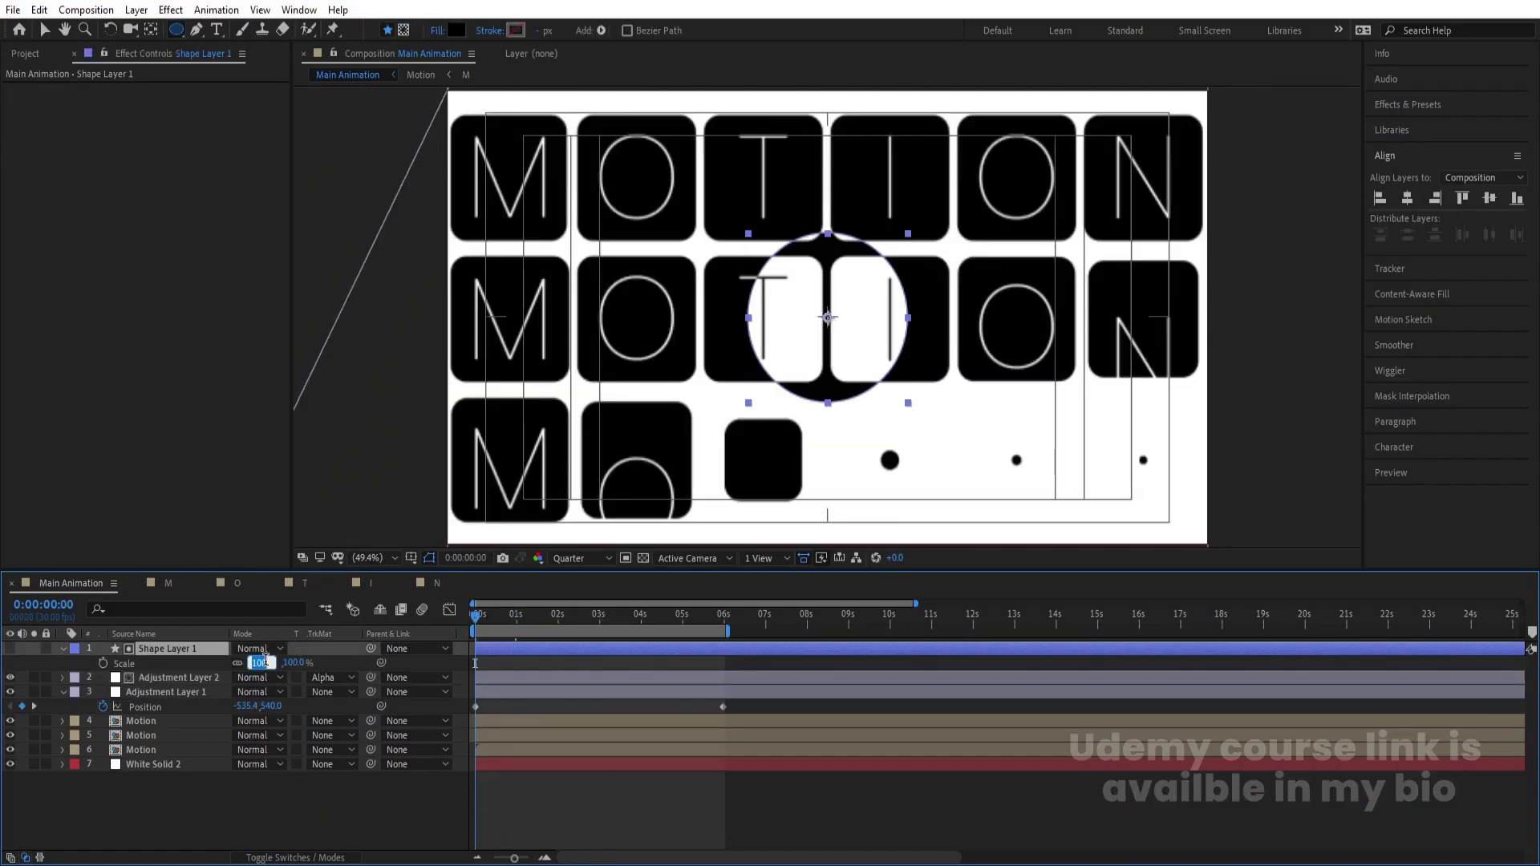
pyautogui.click(266, 660)
pyautogui.write('0')
pyautogui.press('Return')
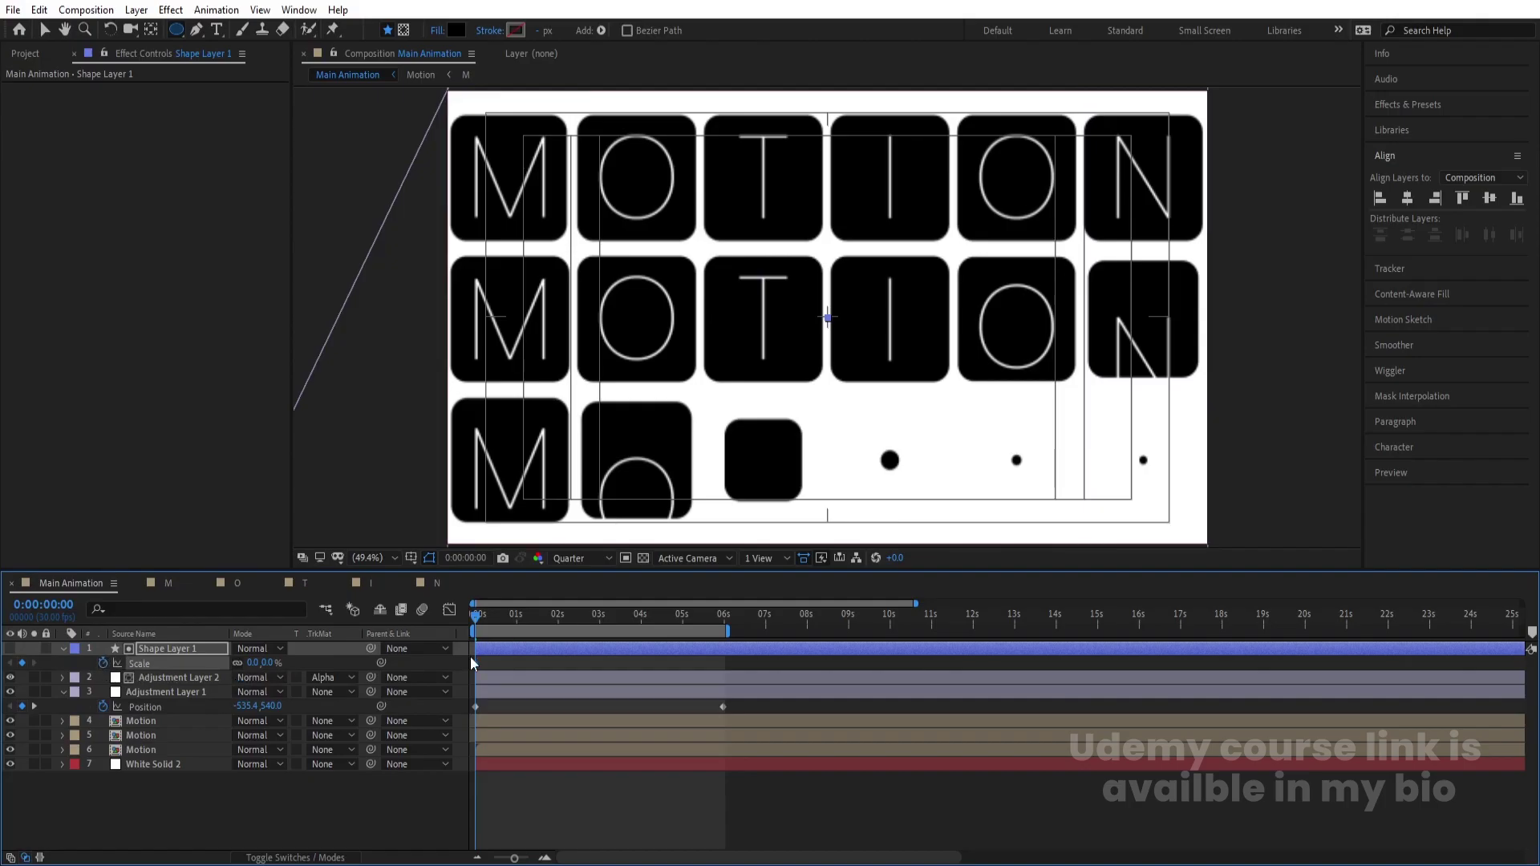
# Keyframe the circle's Scale at about 556% at 0:00:02:29, collapse the layer properties and preview the growth from the start
pyautogui.click(599, 620)
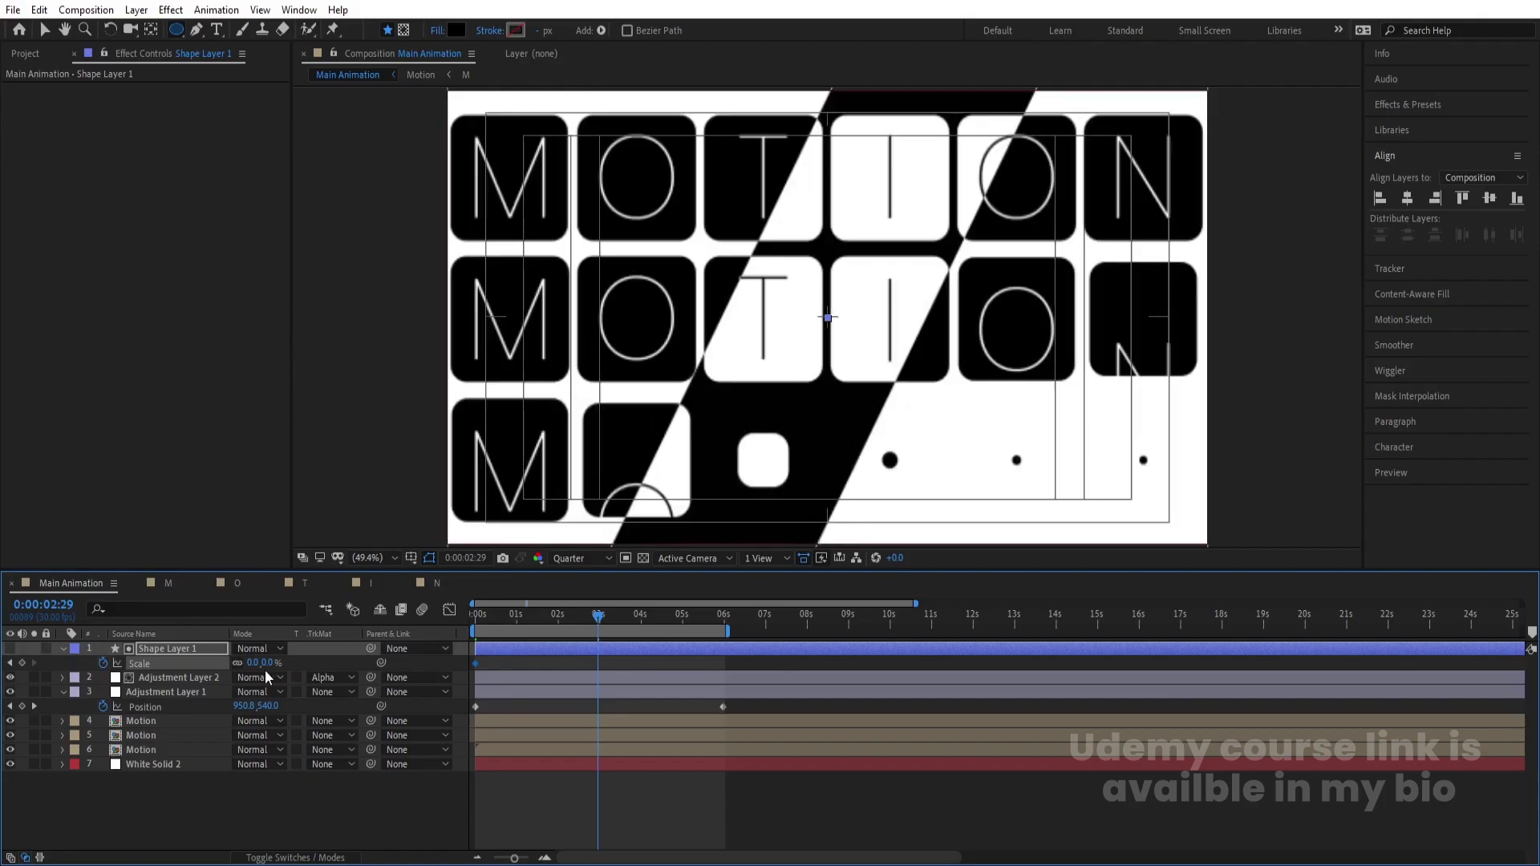
pyautogui.moveTo(255, 667); pyautogui.dragTo(547, 514)
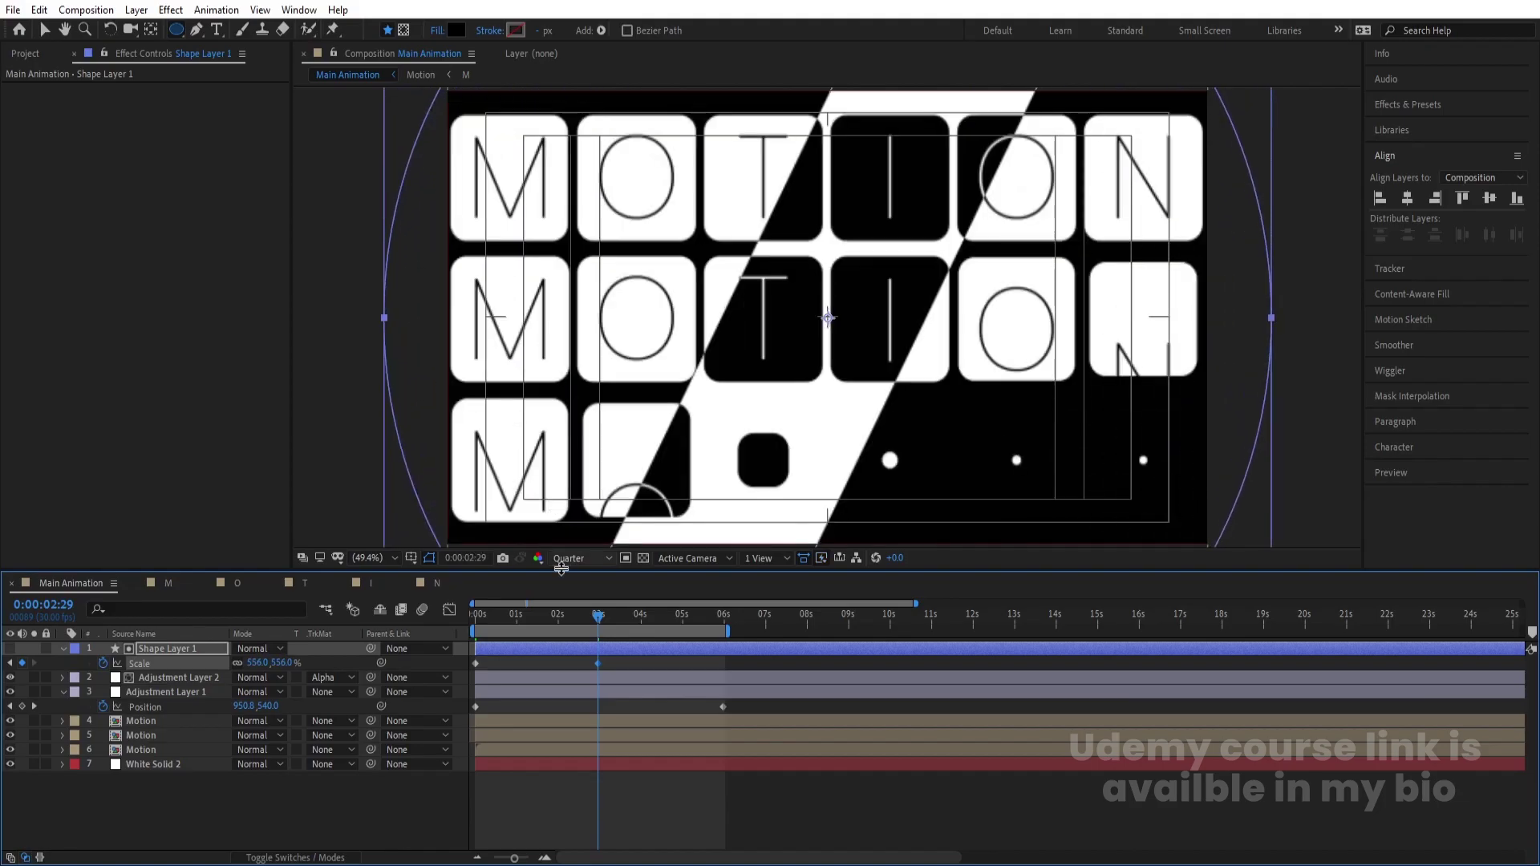
pyautogui.click(560, 663)
pyautogui.press('u')
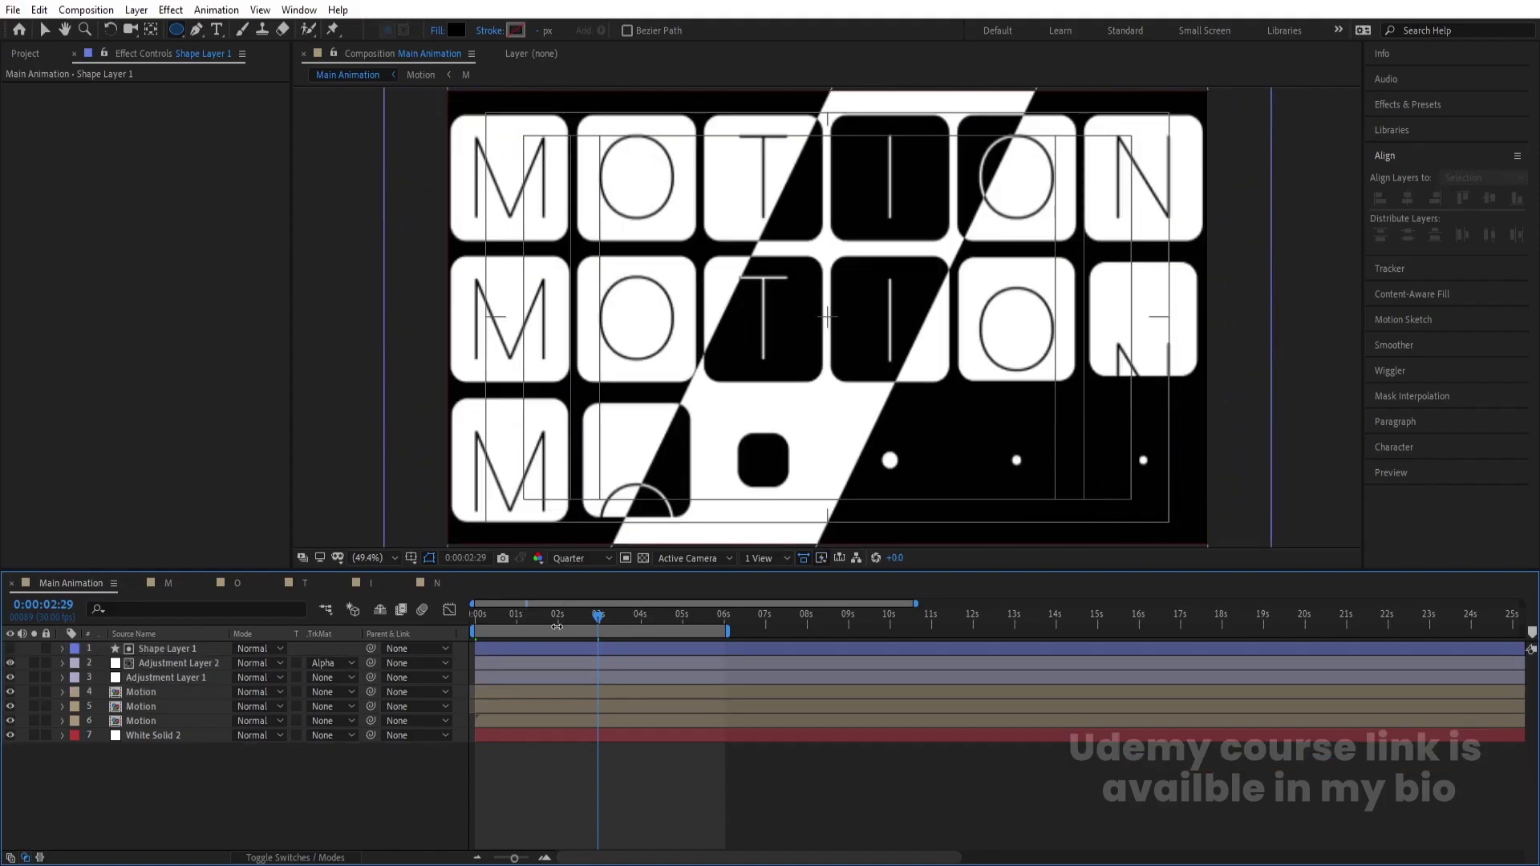
pyautogui.moveTo(599, 615); pyautogui.dragTo(451, 600)
pyautogui.press('space')
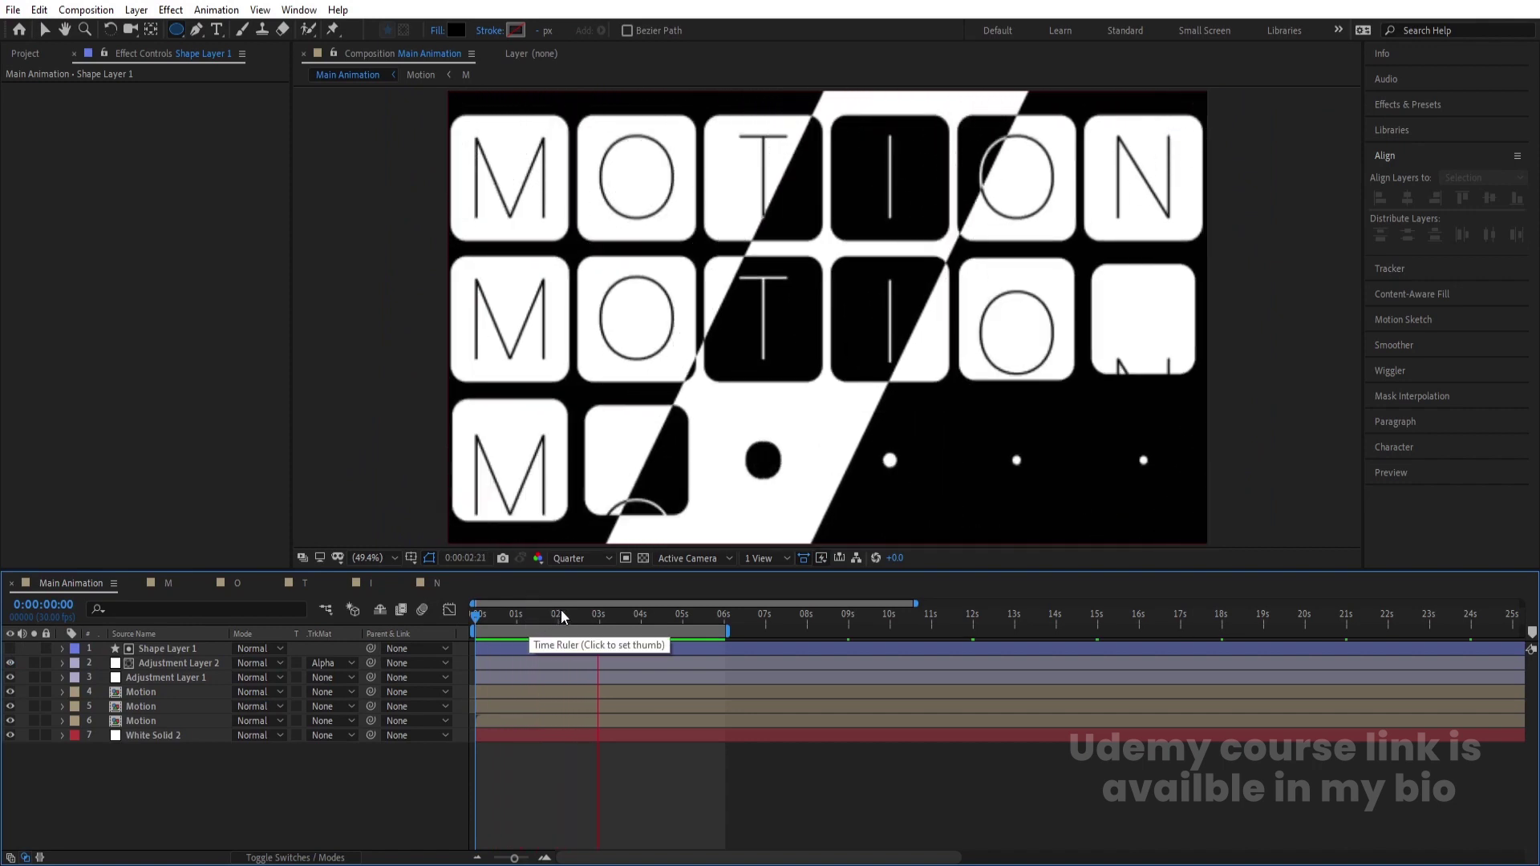
pyautogui.press('space')
# Duplicate Shape Layer 1 together with Adjustment Layer 2, shift the copies to start at 0:00:02:29 and preview the second circle
pyautogui.click(599, 620)
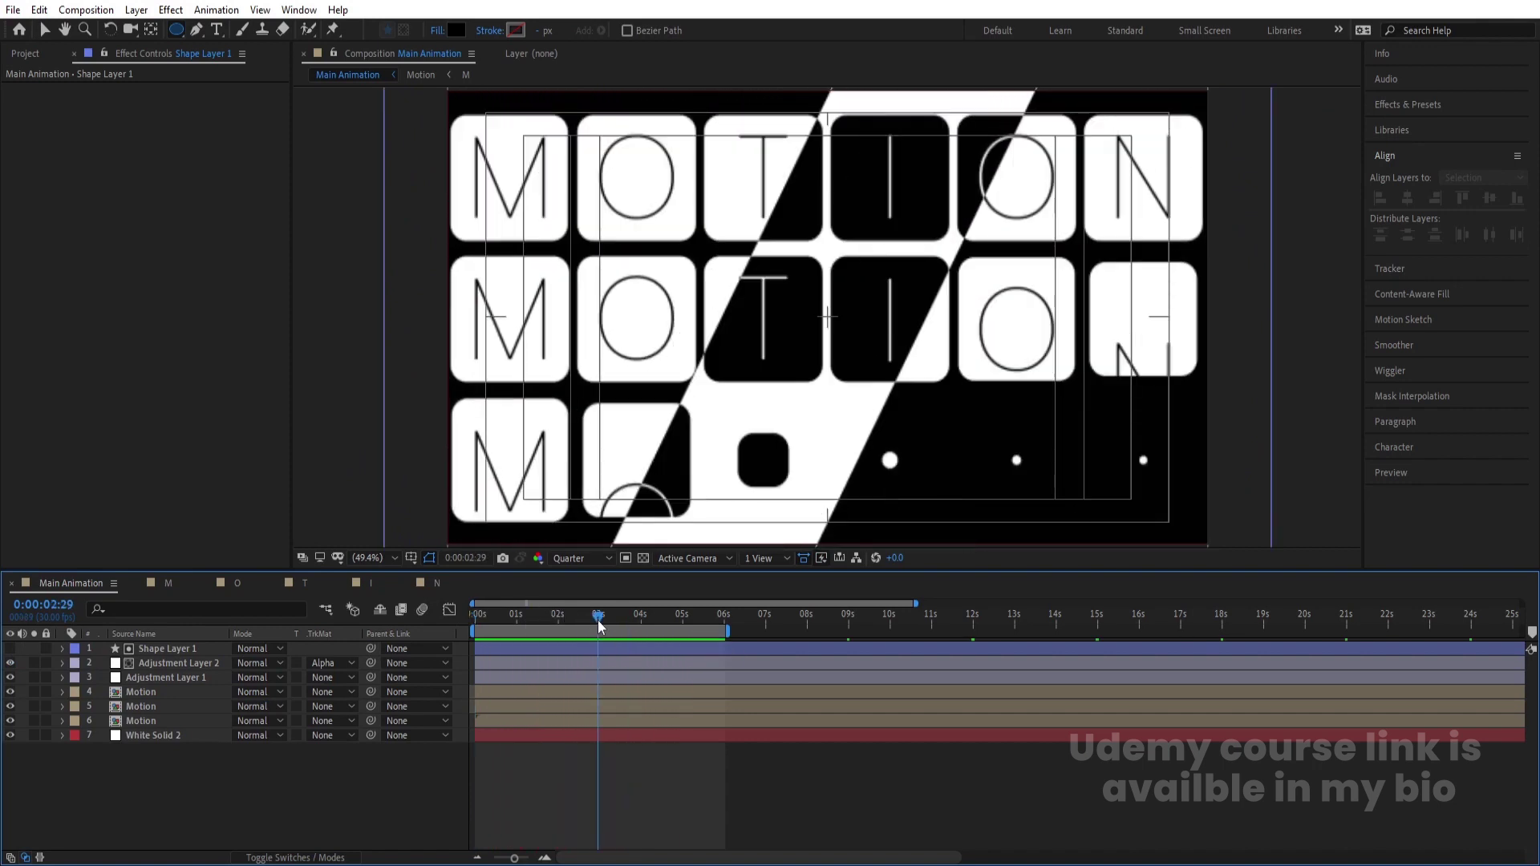
pyautogui.click(170, 663)
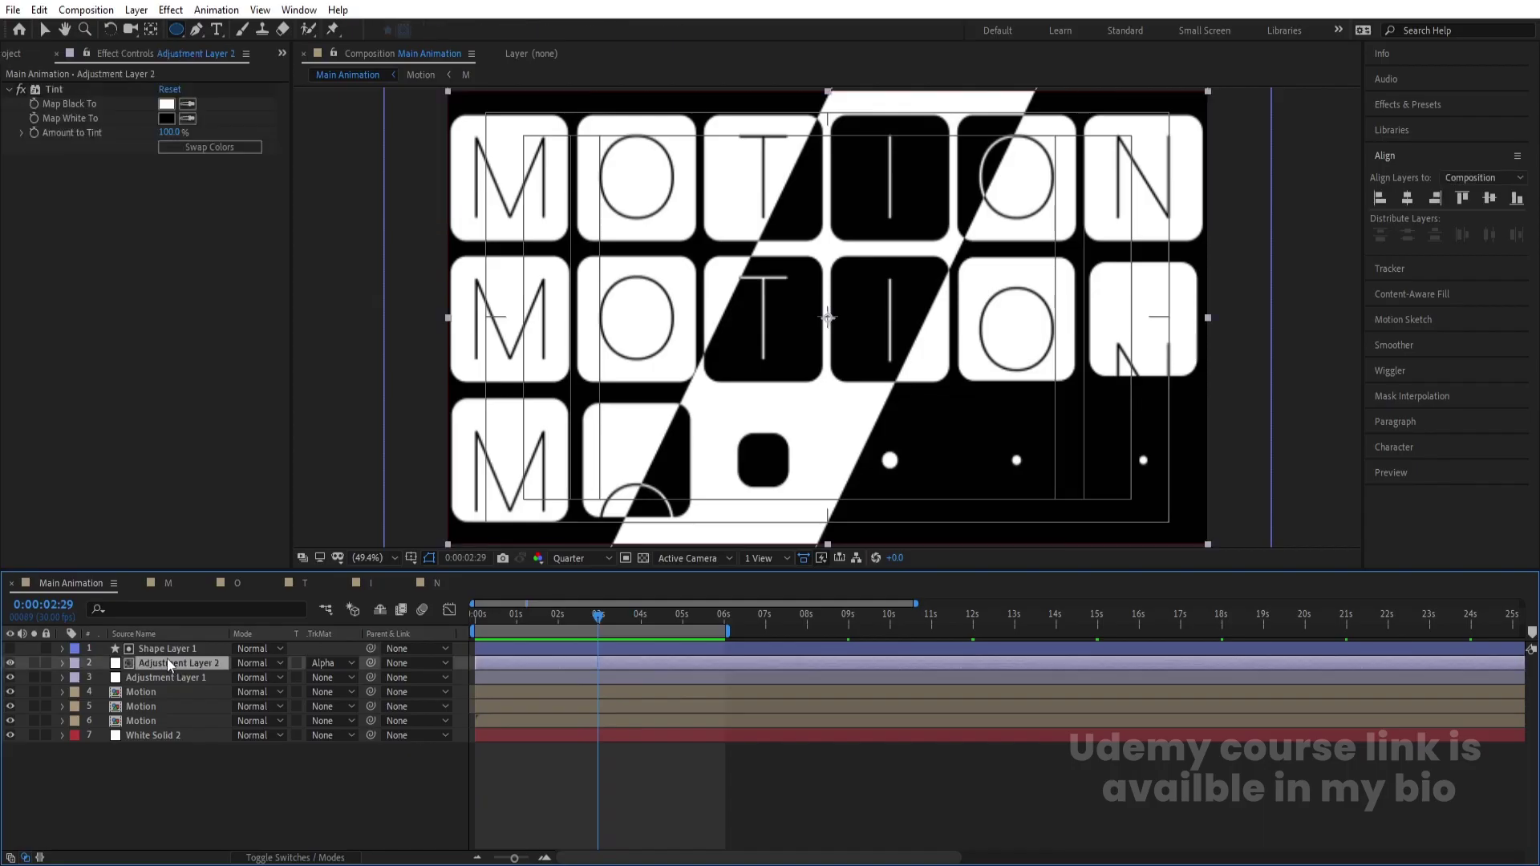
pyautogui.keyDown('shift'); pyautogui.click(155, 650); pyautogui.keyUp('shift')
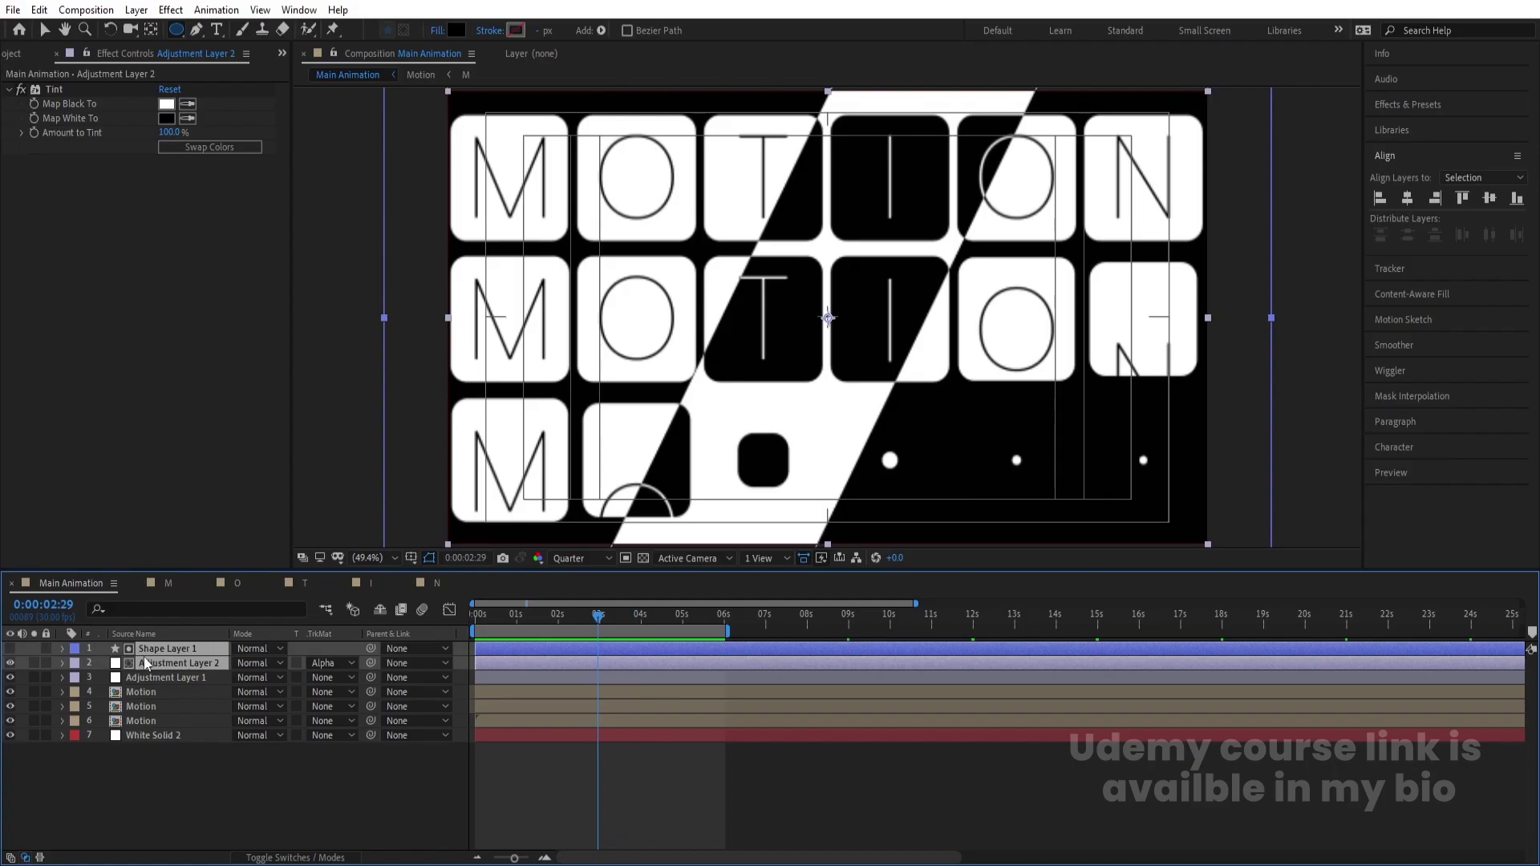
pyautogui.hotkey('ctrl', 'd')
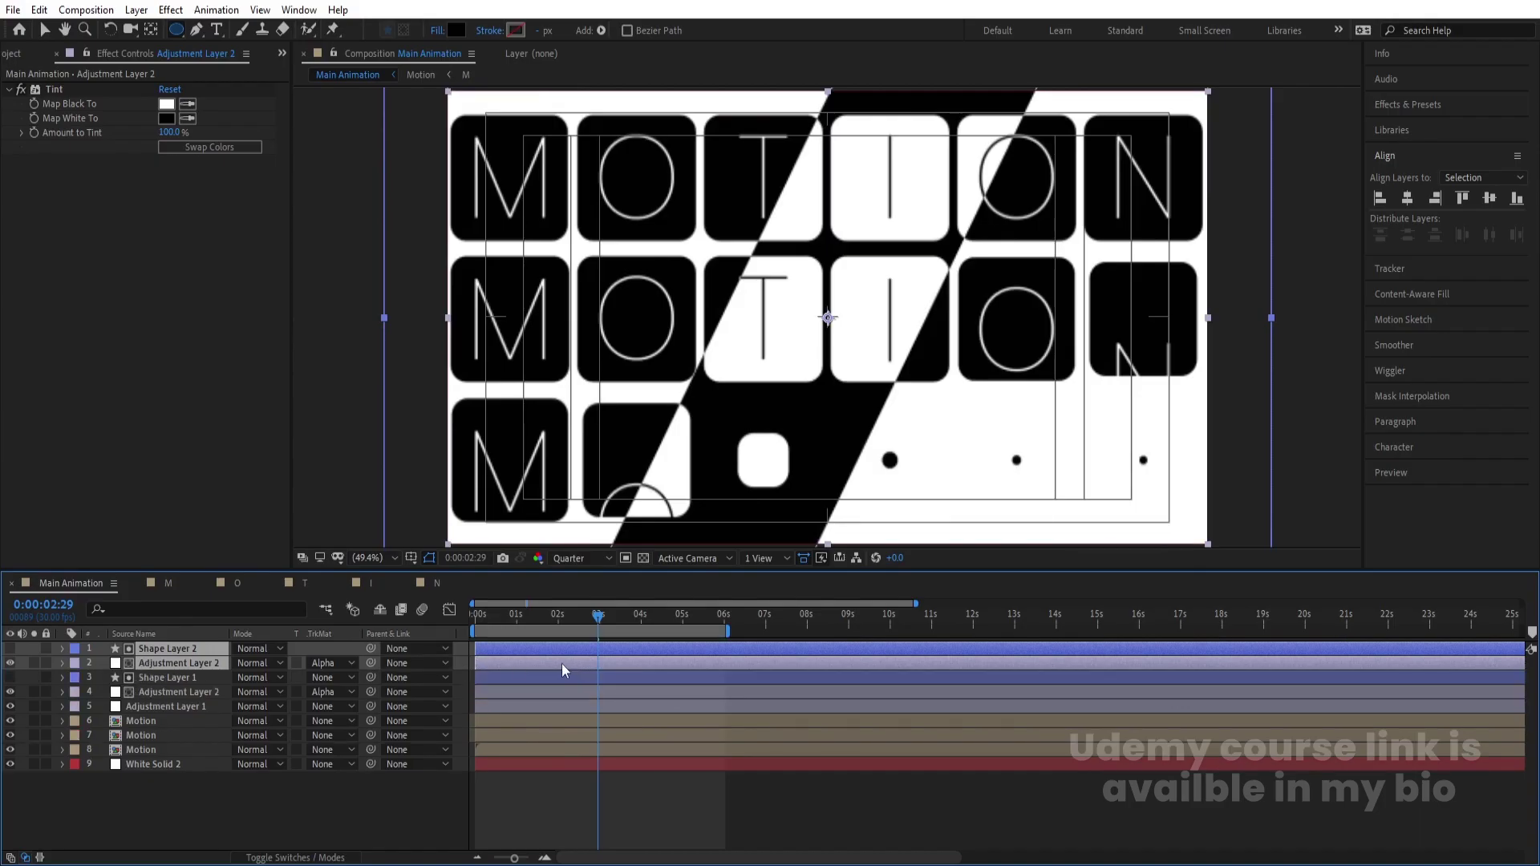
pyautogui.hotkey('alt', '[')
pyautogui.press('space')
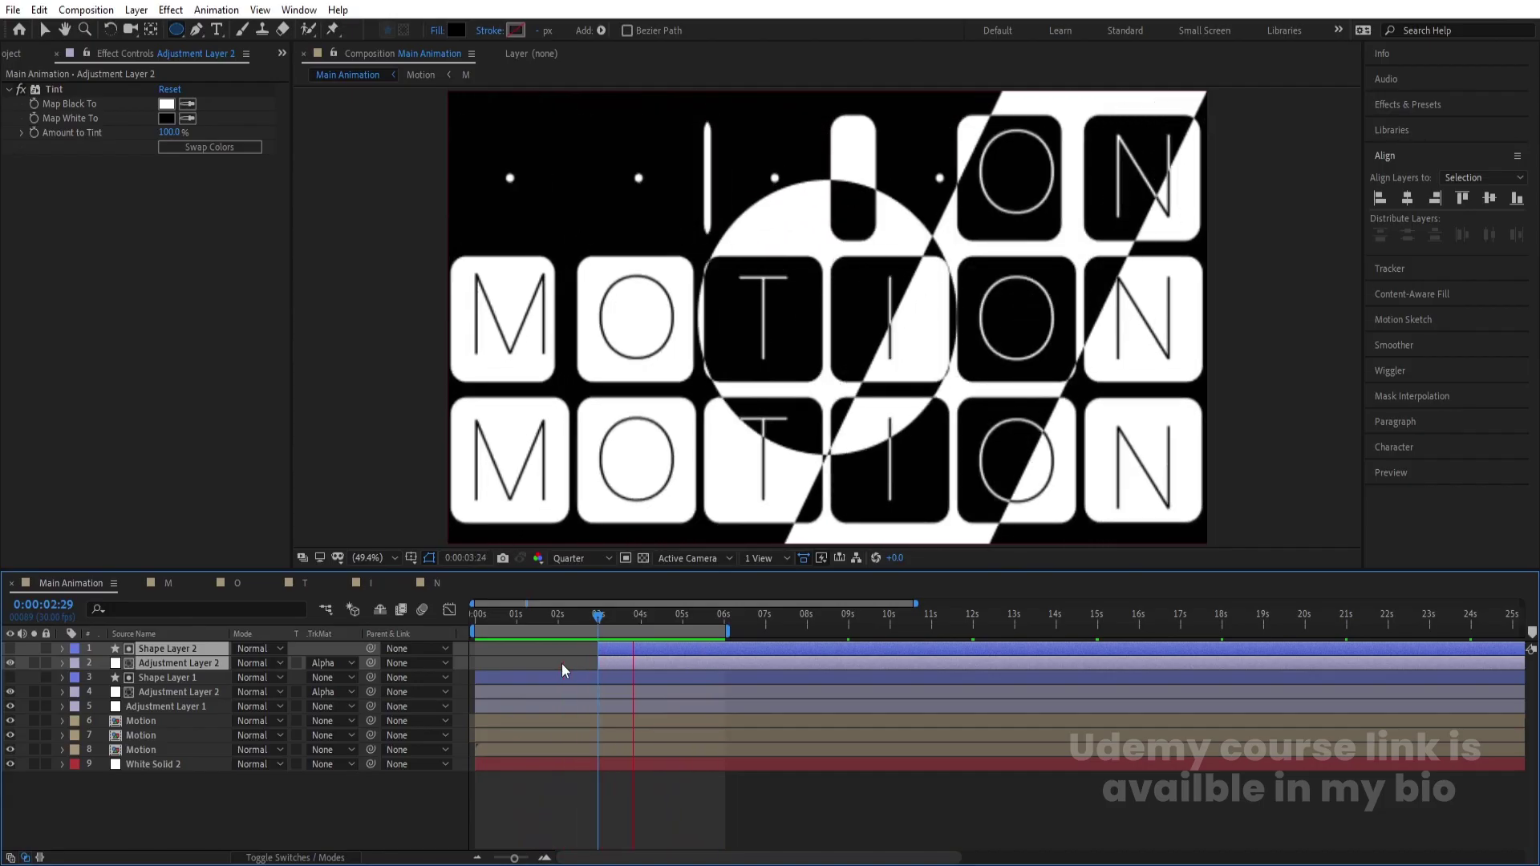
pyautogui.press('space')
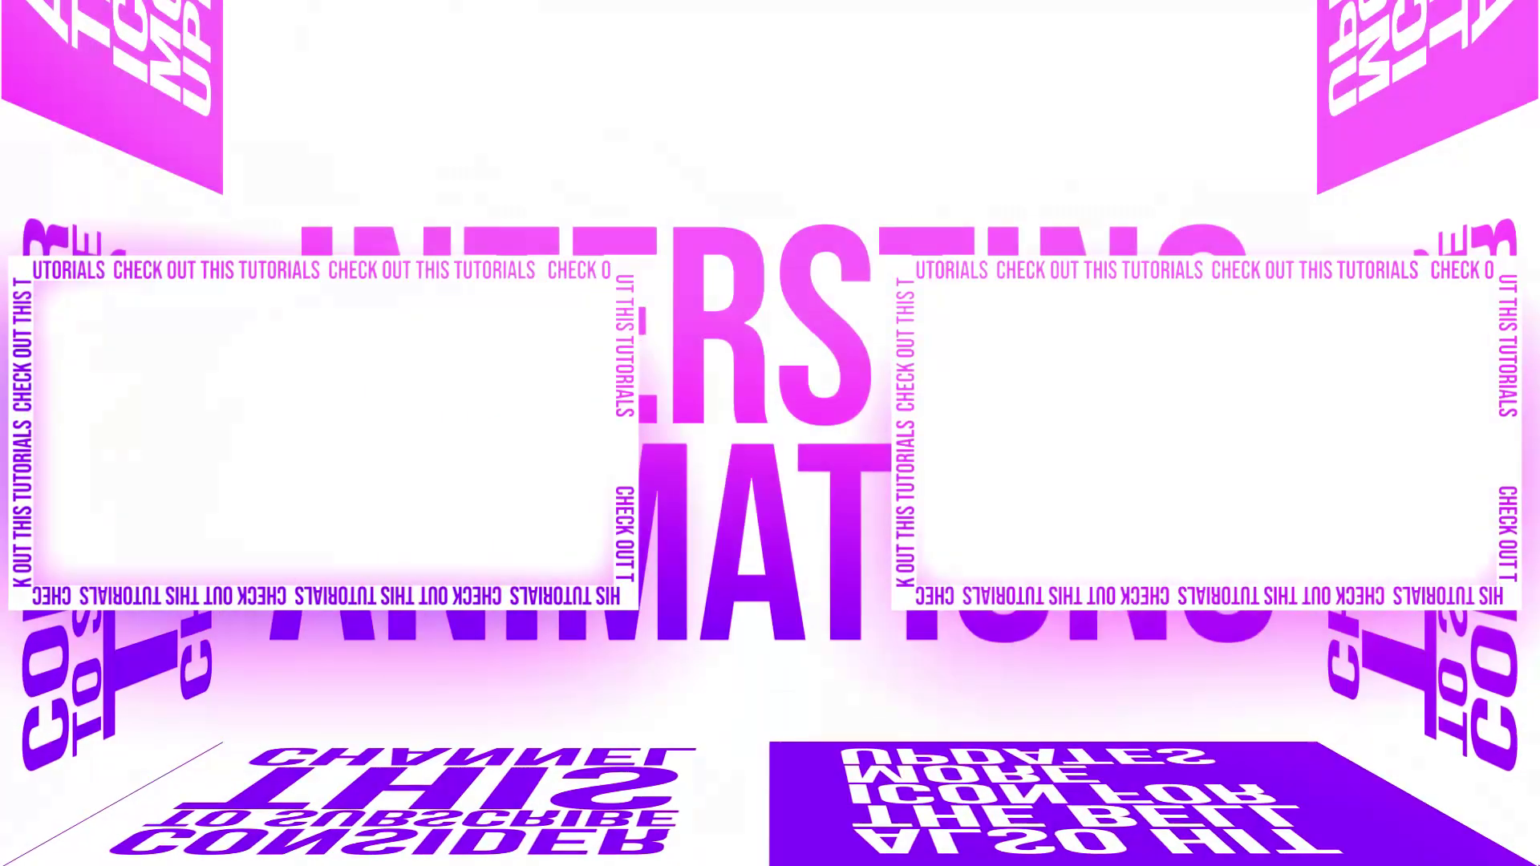